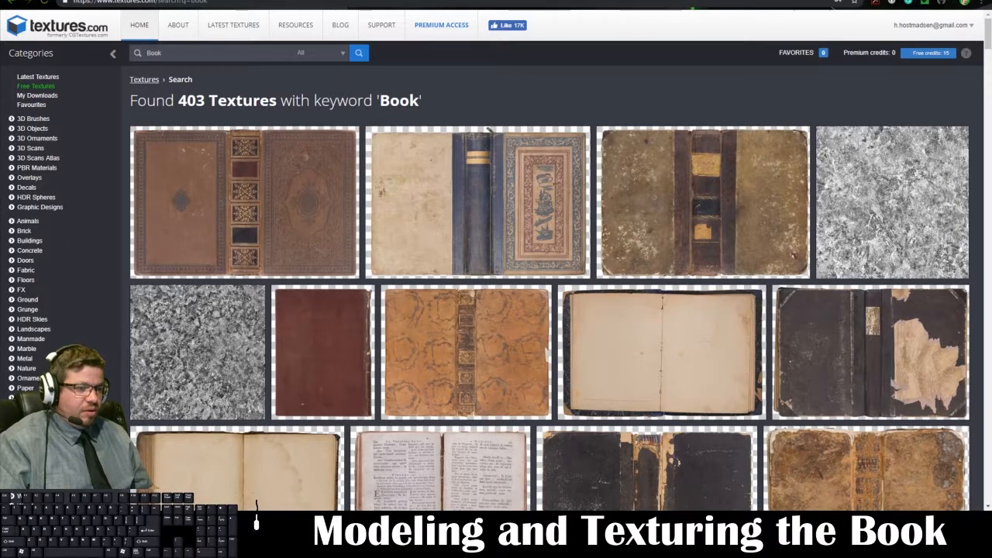
Switch to Maya, create a polygon cube, and scale it to 6.305 in Y and 3.814 in Z.
left_click(302, 473)
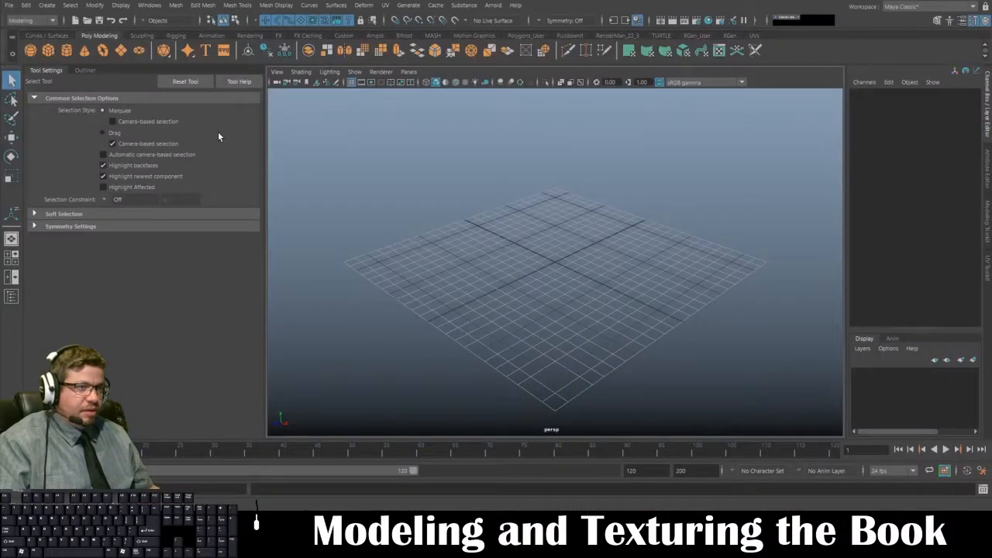
right_click_drag(394, 322, 394, 345, "shift")
right_click_drag(481, 240, 550, 361, "alt")
key("r")
left_click_drag(558, 222, 556, 124)
left_click_drag(520, 278, 428, 321)
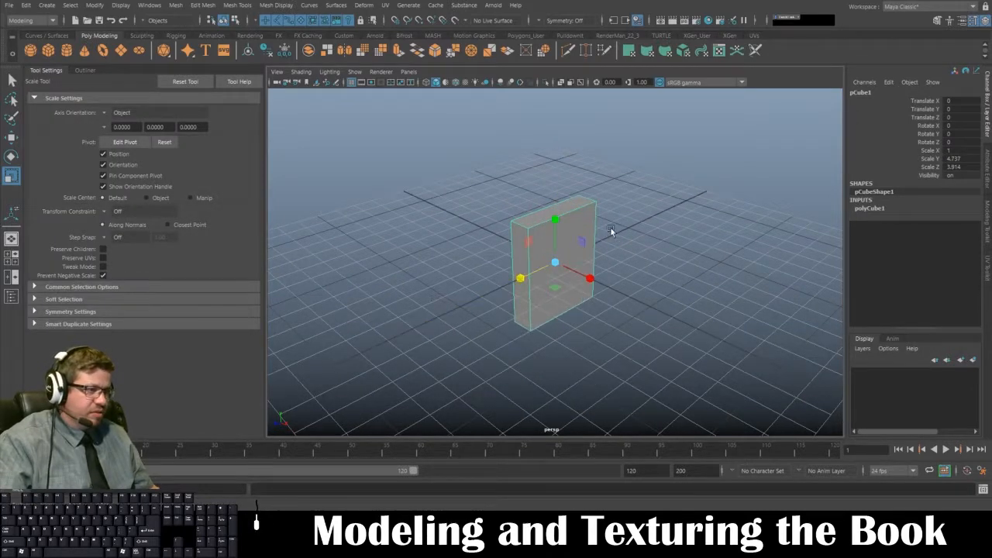
left_click_drag(554, 222, 512, 201)
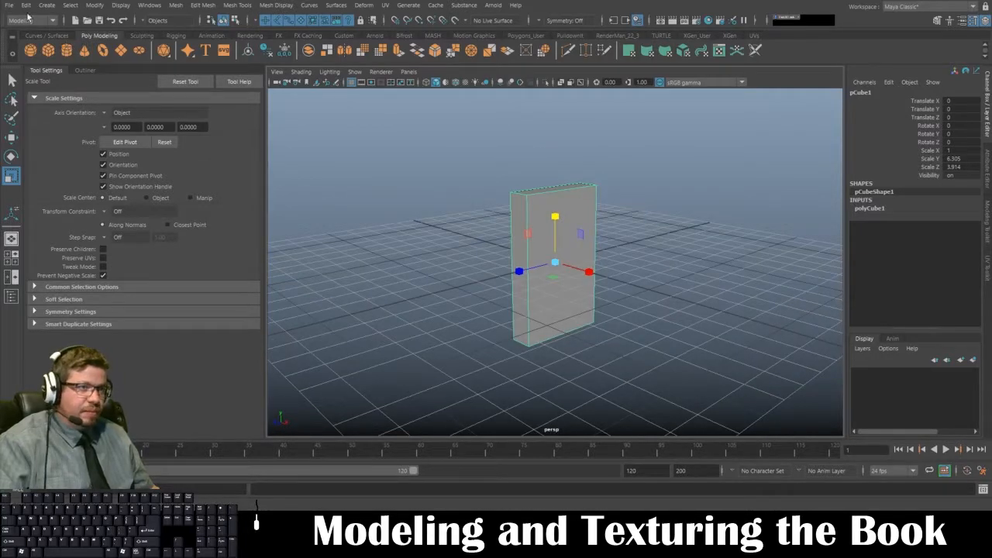
Select the top face and one narrow side face of the book-shaped cube in face mode.
left_click_drag(542, 279, 594, 251, "alt")
right_click_drag(544, 150, 547, 175)
left_click_drag(553, 174, 511, 244, "alt")
right_click_drag(511, 244, 530, 255, "alt")
left_click_drag(529, 255, 462, 289, "alt")
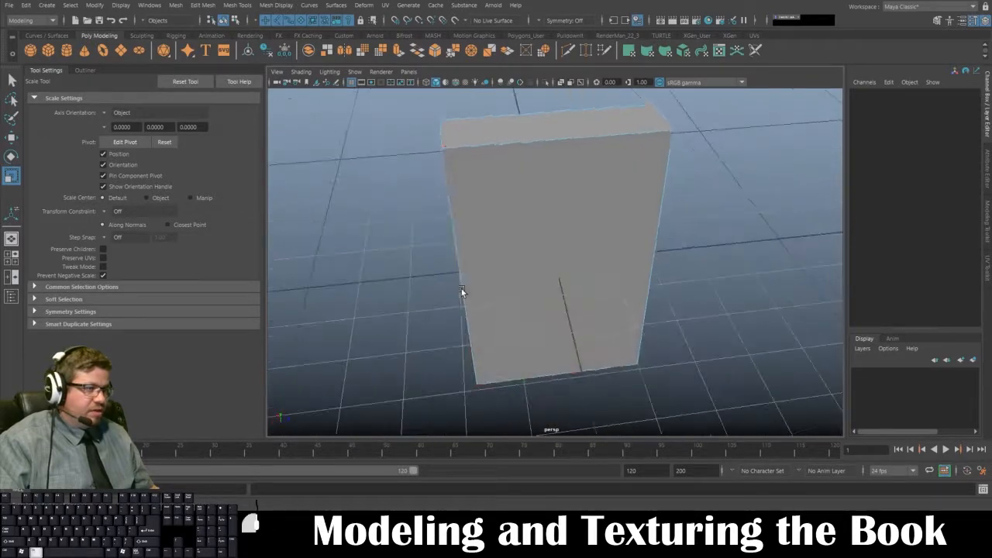
right_click_drag(542, 151, 611, 124)
left_click_drag(610, 124, 550, 169, "alt")
right_click_drag(550, 169, 541, 180)
left_click(541, 181)
left_click_drag(541, 181, 430, 290, "alt")
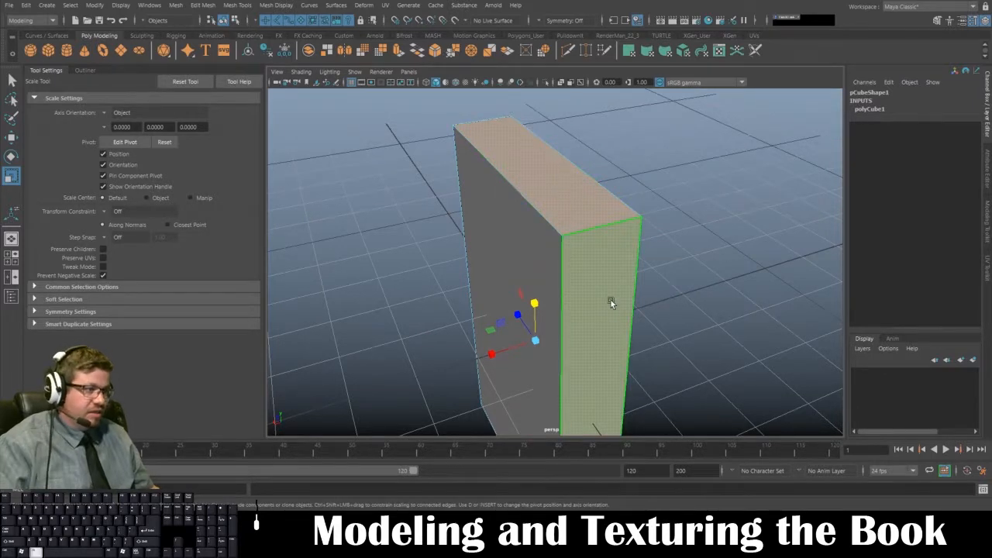
Extrude the book's page-side faces (top, narrow side and bottom) and scale them slightly inward along X, leaving thin cover edges.
left_click_drag(611, 300, 510, 236, "alt")
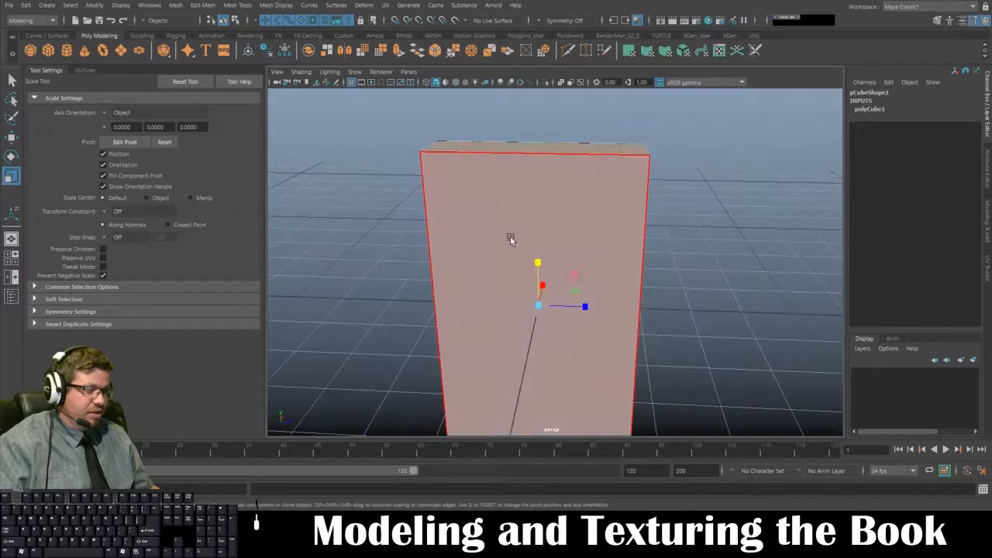
left_click_drag(616, 233, 478, 235, "alt")
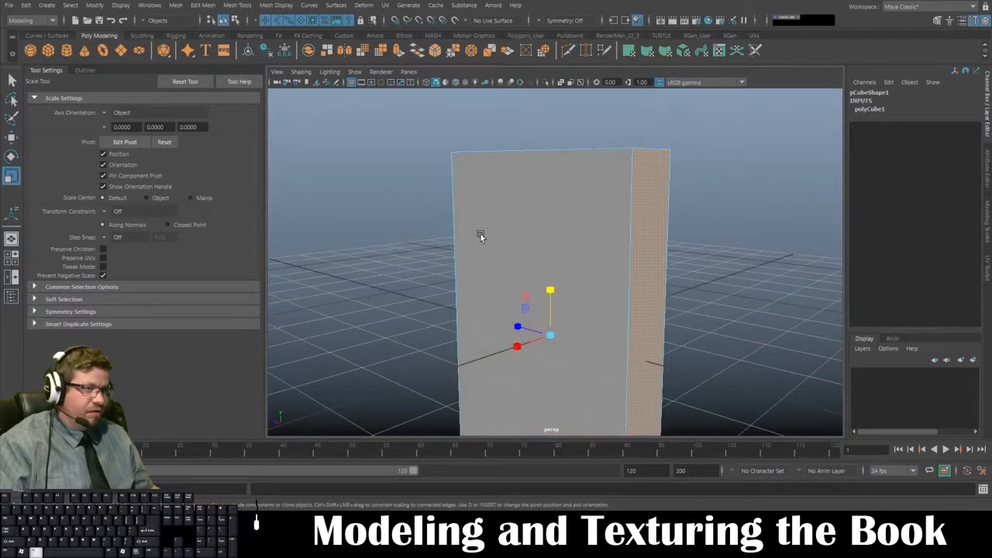
left_click_drag(612, 225, 531, 194, "alt")
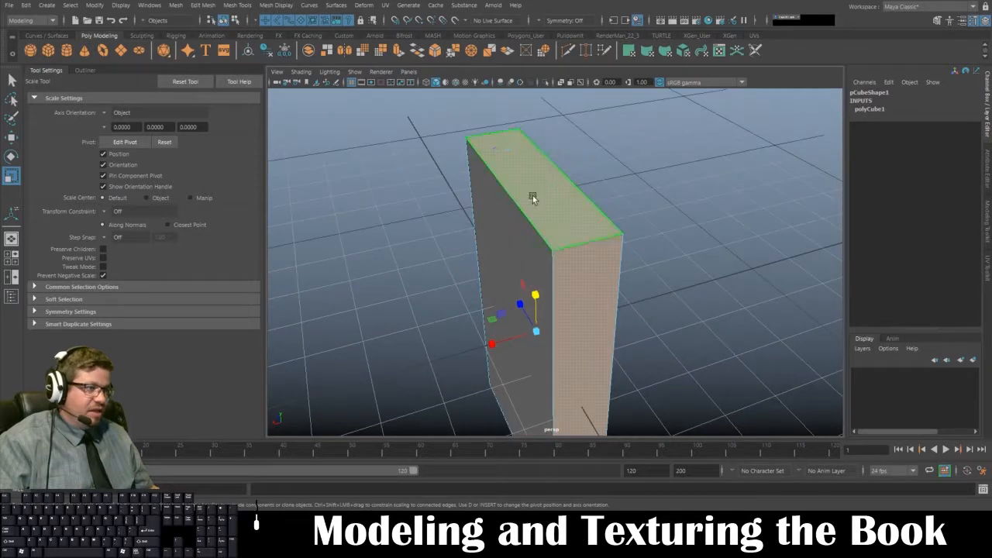
left_click(532, 195)
left_click(589, 298)
left_click_drag(594, 321, 538, 251, "alt")
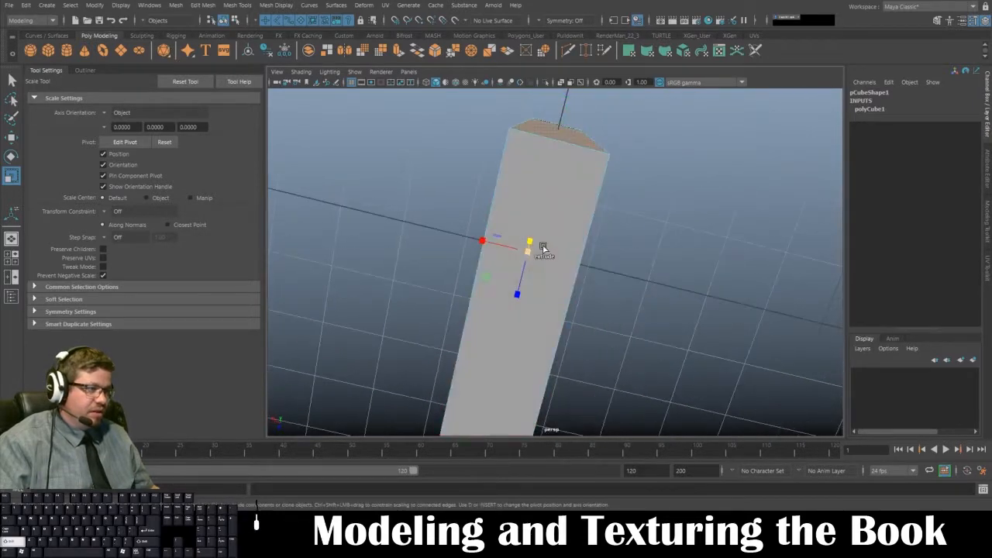
left_click_drag(582, 166, 571, 228, "alt")
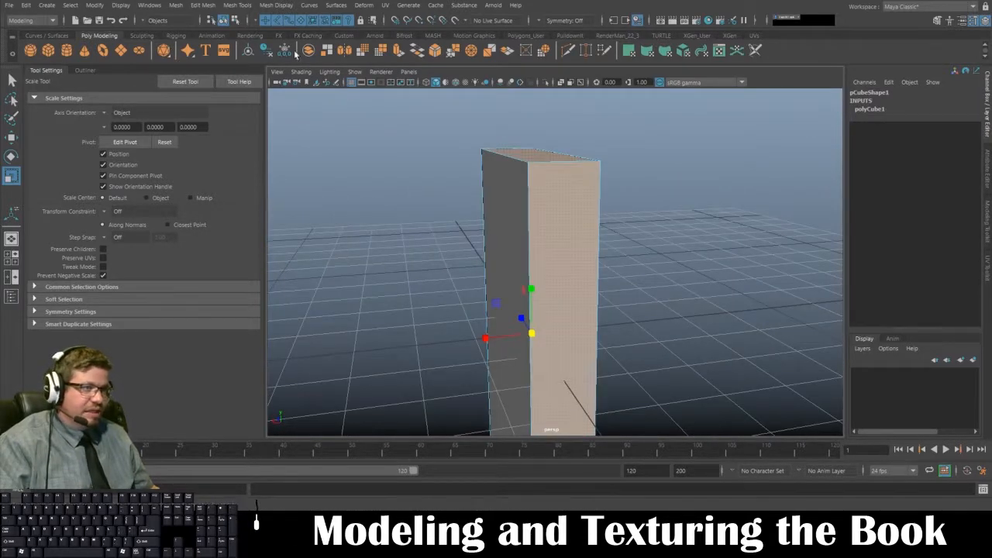
left_click(398, 51)
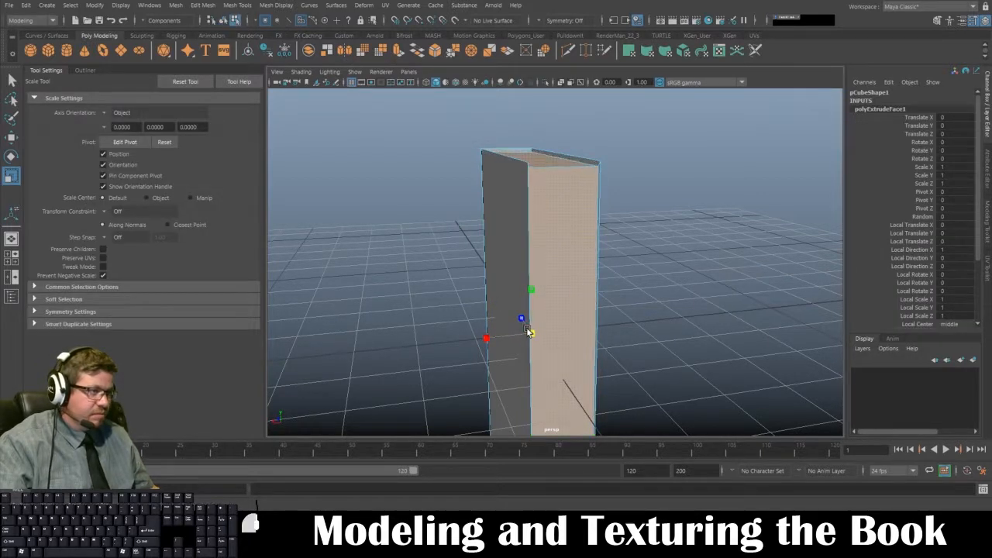
left_click_drag(482, 342, 486, 343)
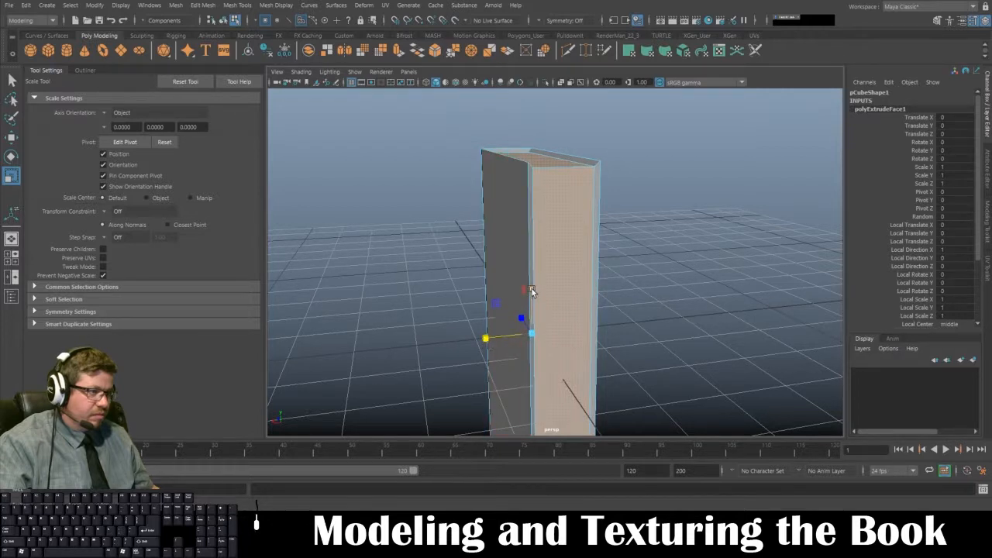
left_click_drag(532, 291, 532, 288)
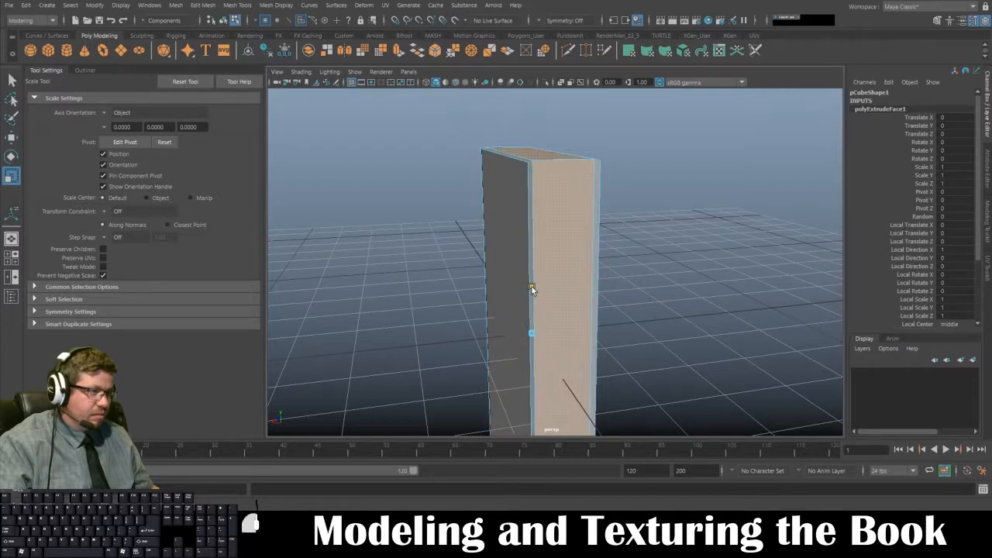
Flatten the upper and lower rows of book vertices along Y in the front view.
key("space")
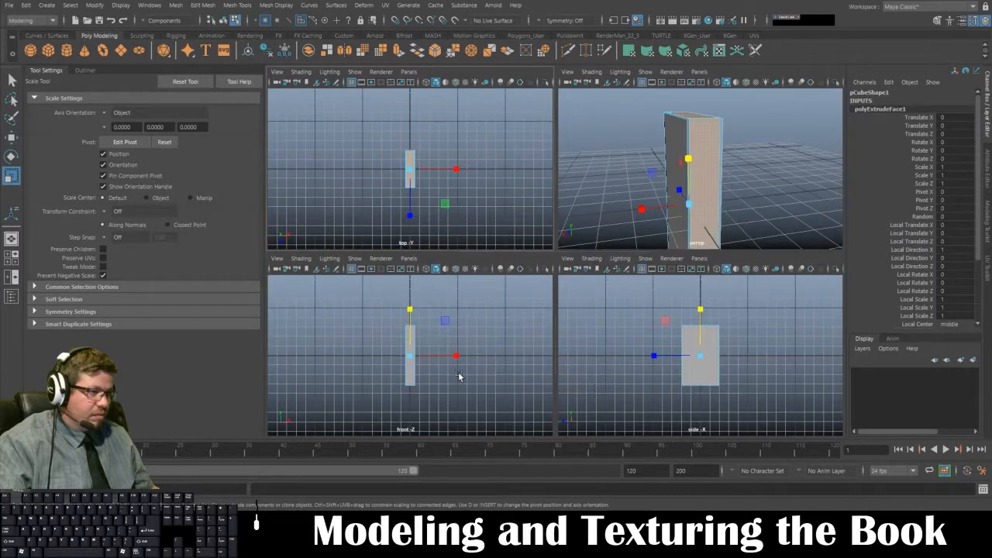
key("space")
key("f")
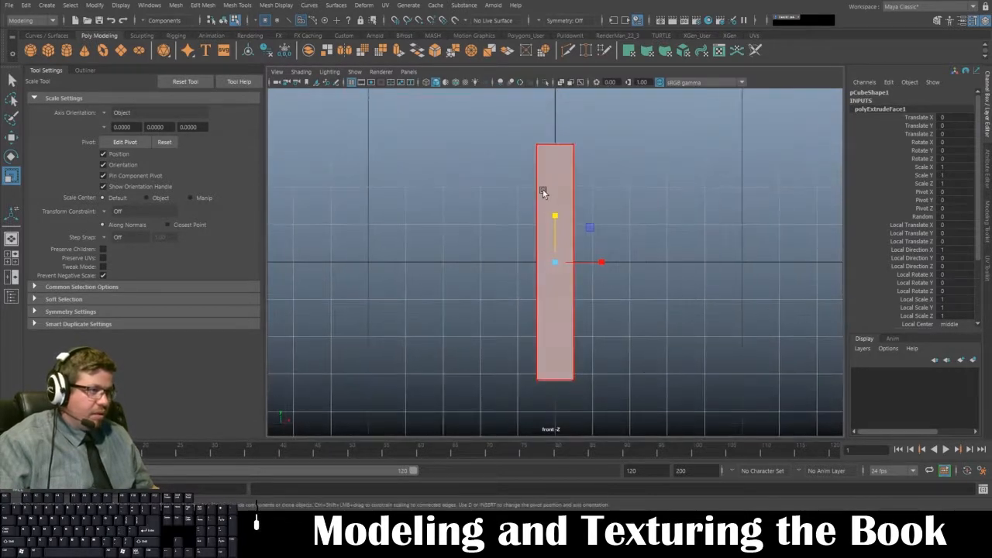
right_click_drag(543, 187, 507, 187)
left_click_drag(505, 135, 643, 173)
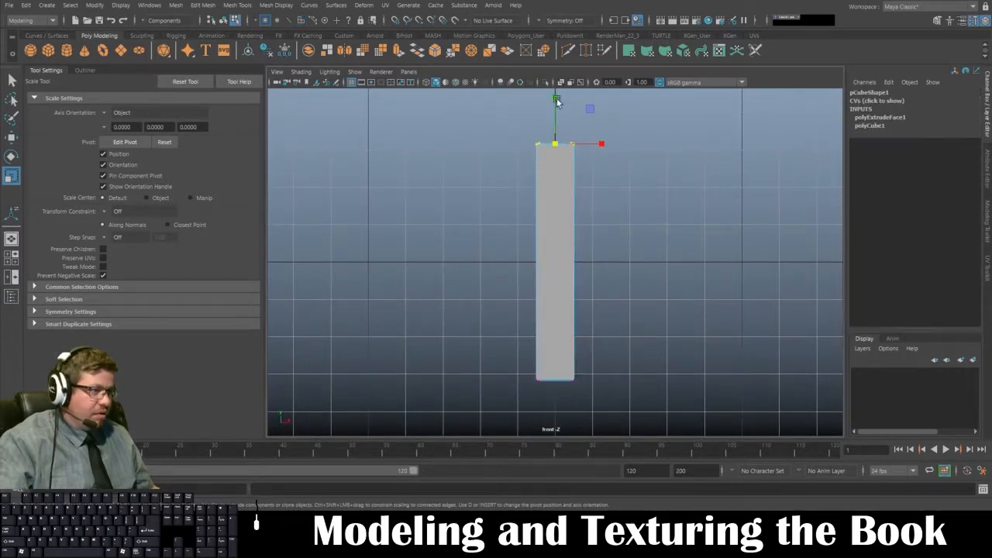
left_click_drag(515, 341, 658, 416)
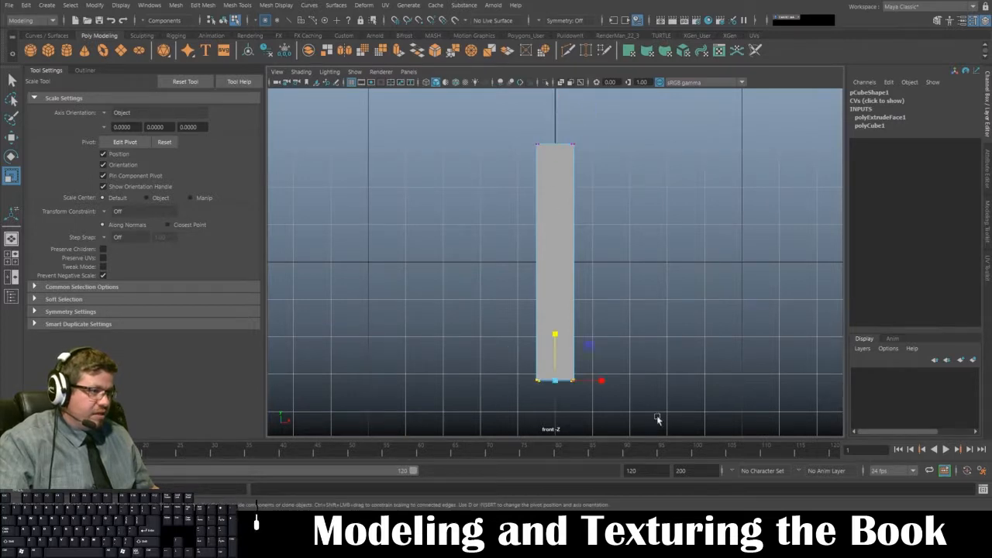
left_click(556, 333)
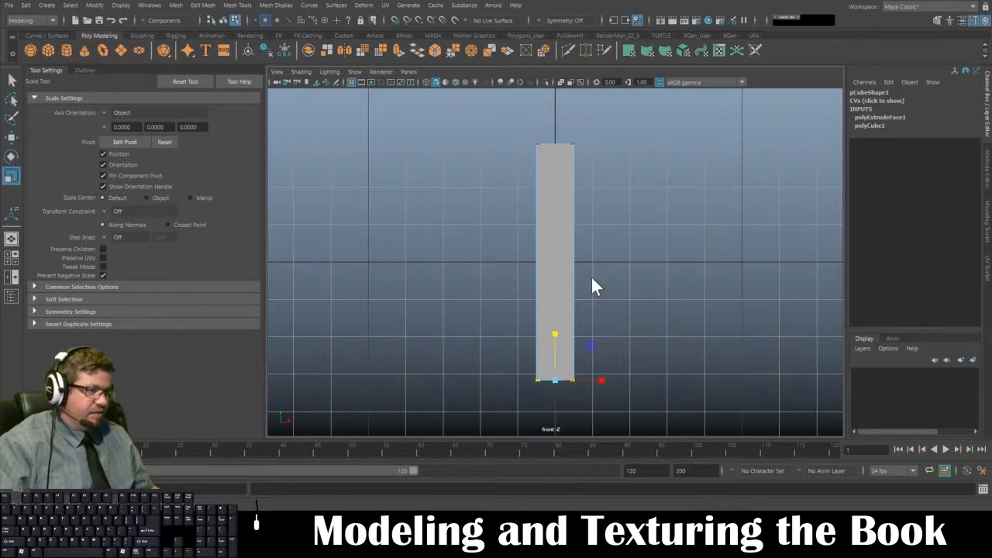
Flatten the vertices on the book's open narrow side along Z in the side view.
key("space")
scroll(741, 201, "up", 5)
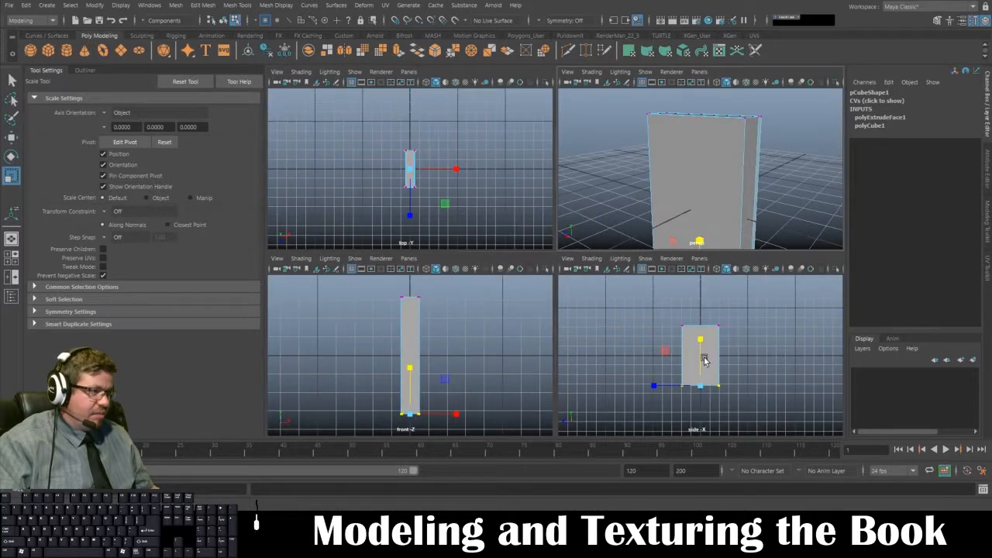
left_click(736, 114)
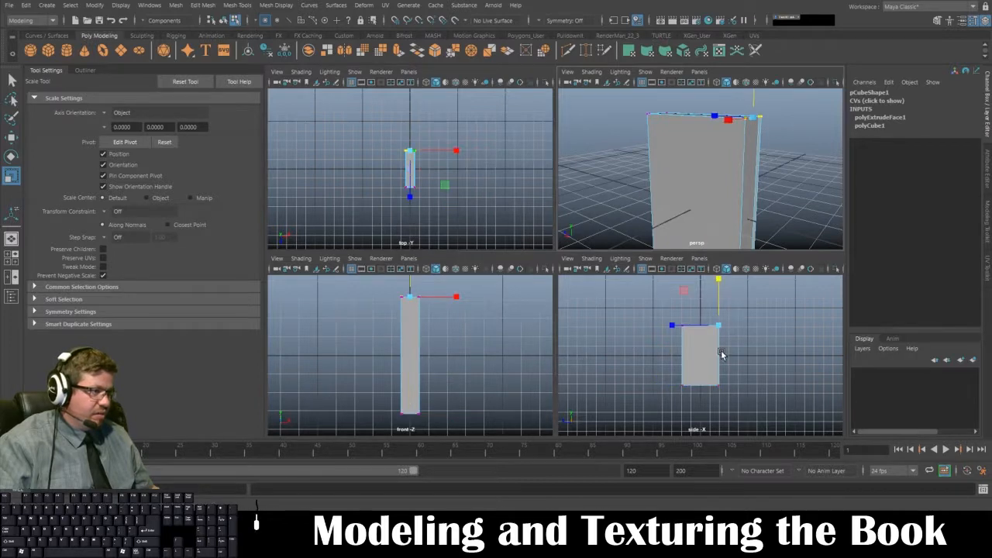
left_click(688, 355)
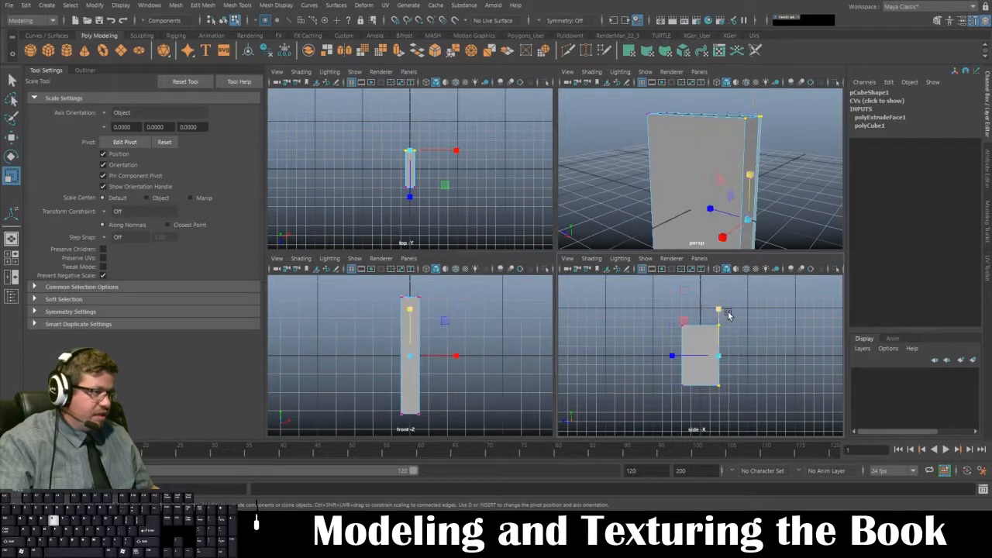
left_click(676, 356)
left_click_drag(735, 362, 785, 364)
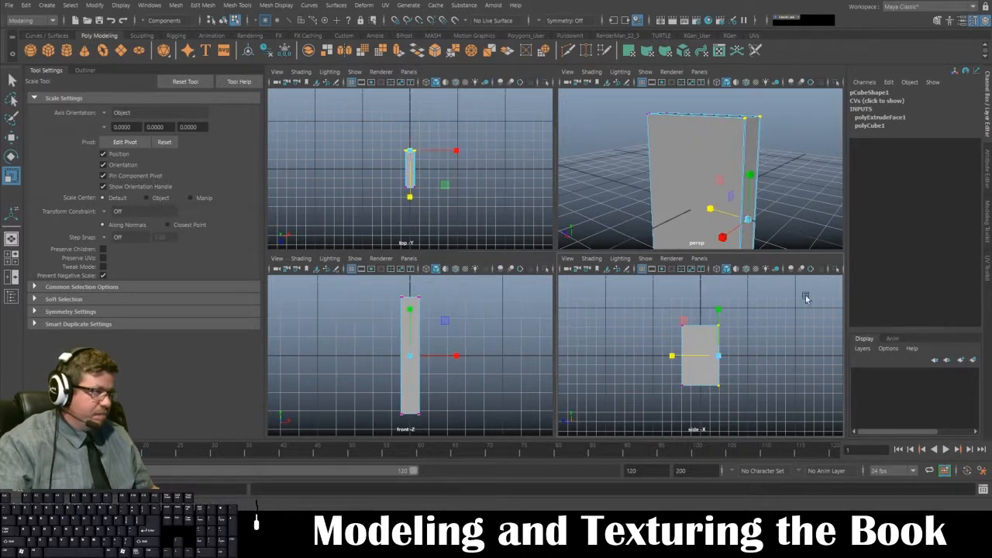
Select the inset page faces on the book's top, narrow side and bottom.
left_click_drag(766, 138, 637, 156, "alt")
right_click_drag(637, 157, 695, 169, "alt")
middle_click_drag(696, 169, 662, 126, "alt")
left_click(663, 126)
left_click(656, 187, "shift")
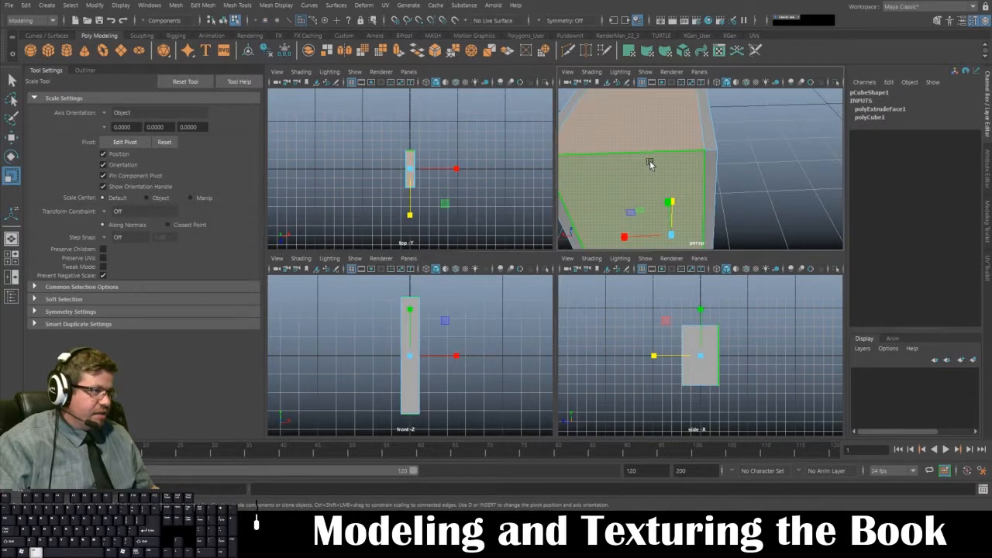
left_click_drag(650, 161, 664, 69, "alt")
right_click_drag(656, 92, 677, 99, "alt")
left_click_drag(677, 100, 718, 128, "alt")
key("ctrl+z")
left_click(711, 165, "shift")
middle_click_drag(717, 129, 719, 84, "alt")
left_click_drag(679, 198, 612, 109, "alt")
Extrude the selected page faces again and scale them inward, narrowing them along X between the covers.
left_click(397, 51)
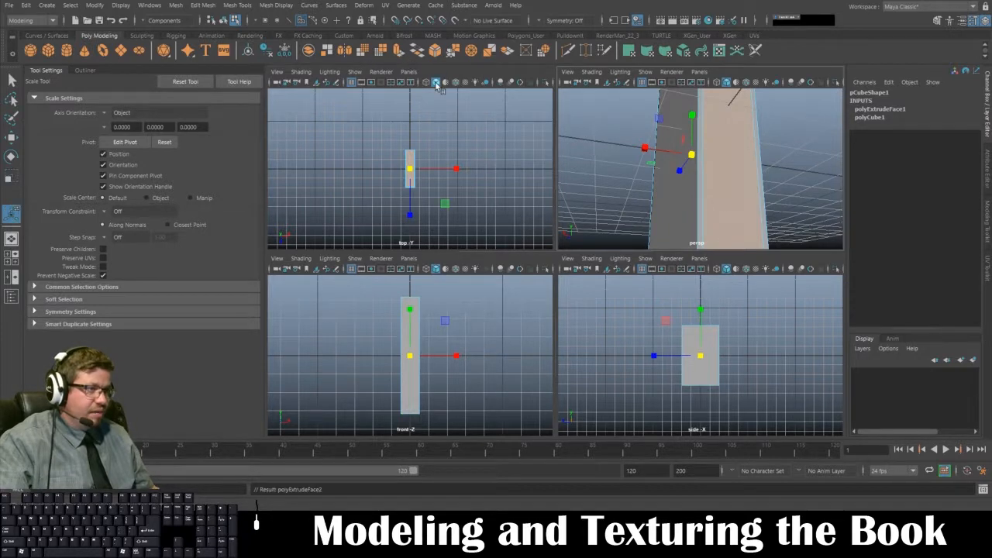
left_click_drag(691, 158, 682, 161)
left_click_drag(685, 161, 702, 186, "alt")
left_click_drag(701, 186, 647, 186, "alt")
left_click_drag(636, 226, 630, 224)
Select the inner page vertices at the book's far end in the top view and flatten them along Z.
scroll(359, 187, "up", 5)
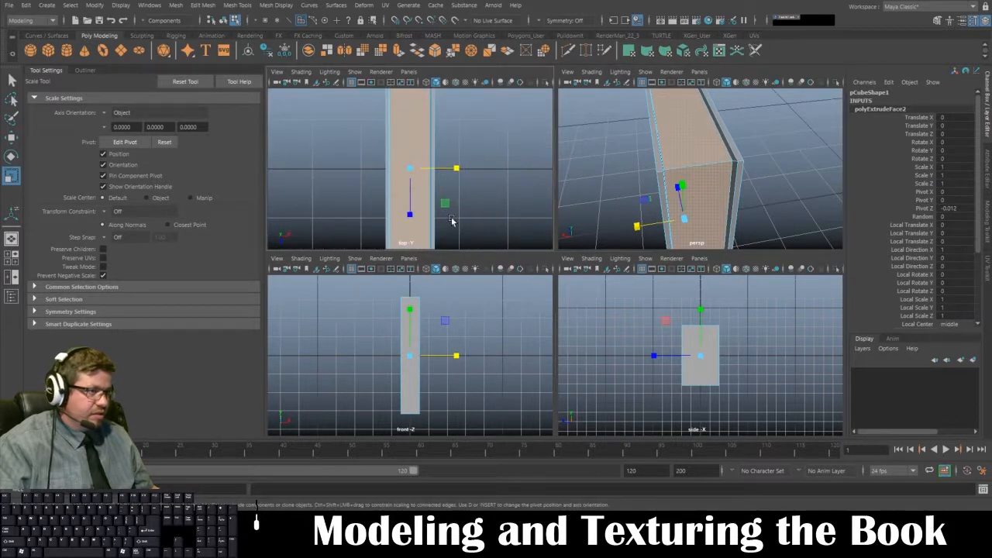
key("space")
scroll(458, 214, "down", 3)
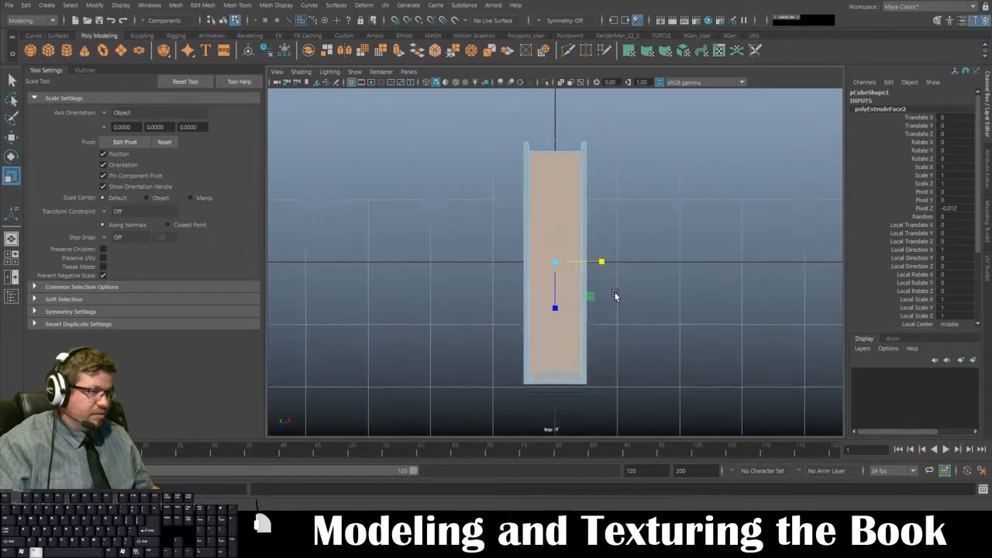
right_click_drag(554, 203, 512, 196)
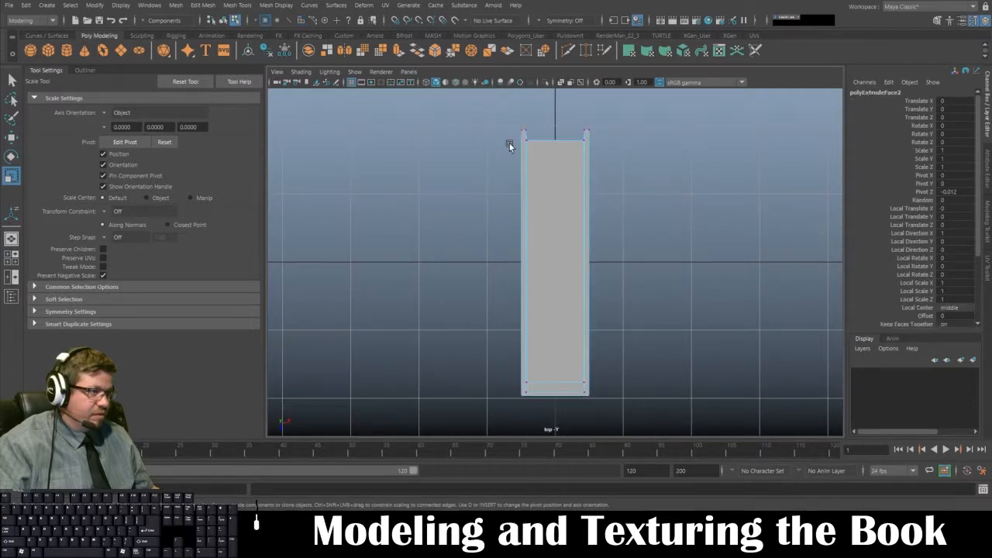
left_click_drag(502, 135, 665, 176)
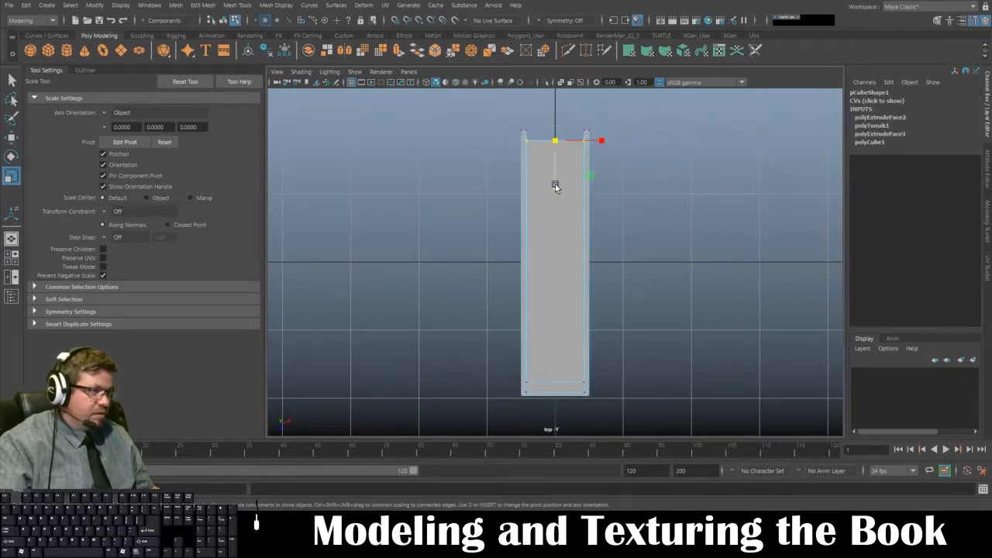
left_click_drag(555, 186, 557, 94)
Adjust the position of the flattened page vertices with the Move tool in the top view.
key("space")
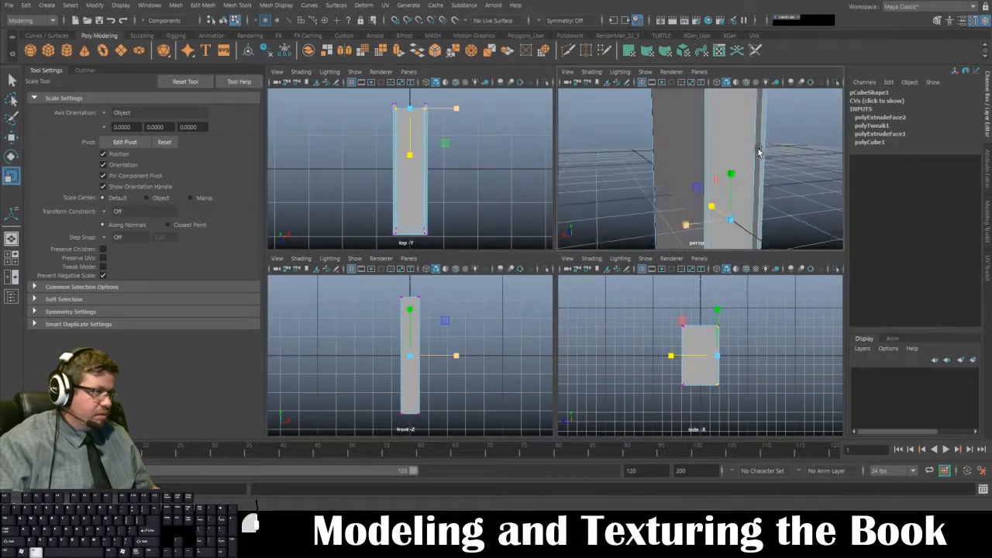
right_click_drag(759, 151, 739, 105, "alt")
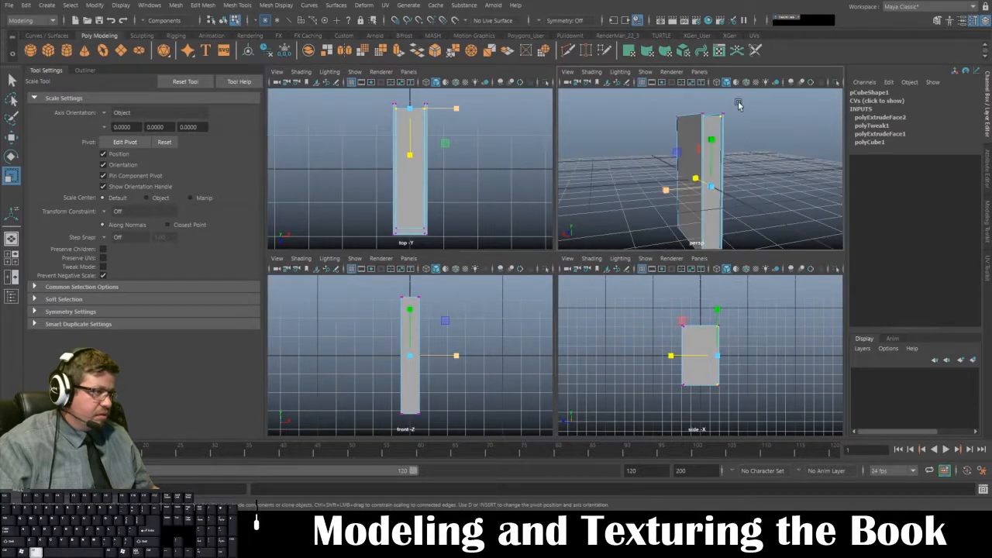
key("w")
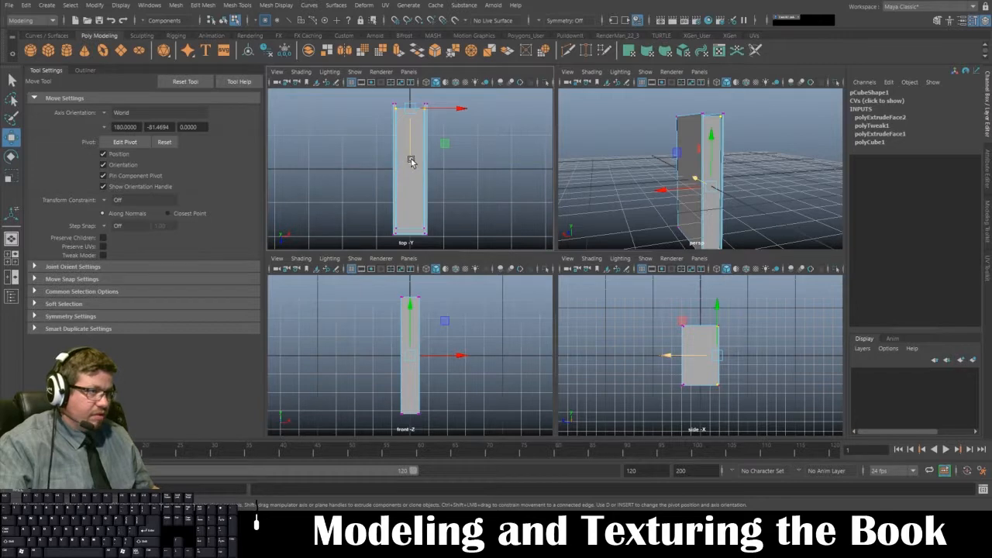
left_click_drag(411, 161, 415, 161)
right_click_drag(417, 119, 450, 133, "alt")
middle_click_drag(449, 132, 463, 217, "alt")
right_click_drag(381, 183, 446, 213, "alt")
right_click_drag(445, 158, 425, 127, "alt")
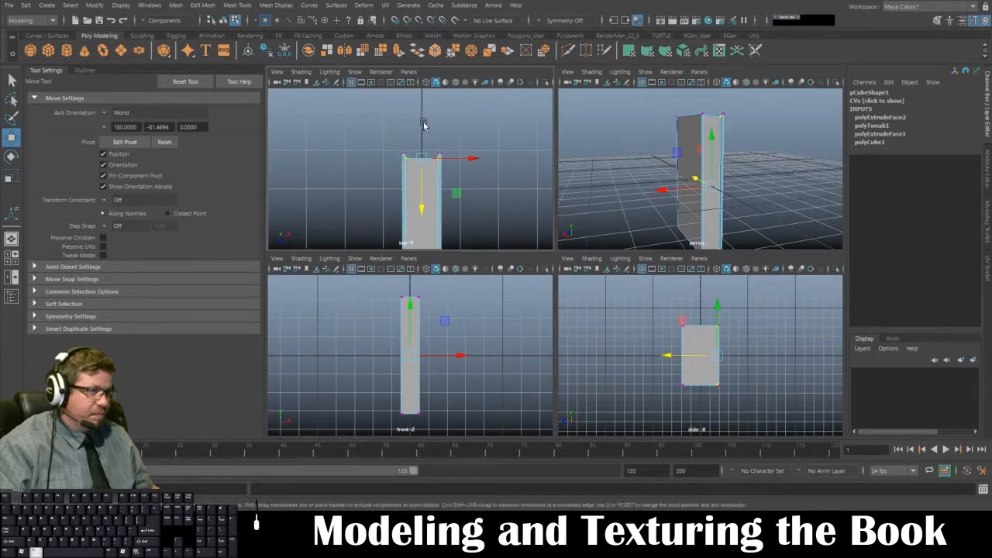
middle_click_drag(424, 127, 430, 94, "alt")
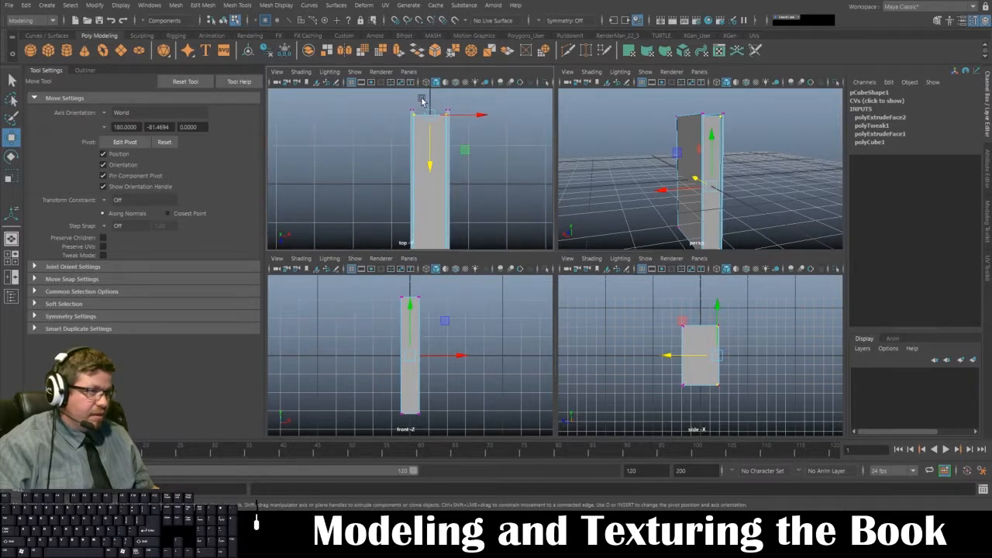
In the top view, select the vertices along each long side of the book in turn and scale them along X to straighten them.
left_click_drag(411, 313, 412, 312)
middle_click_drag(447, 114, 451, 84, "alt")
middle_click_drag(434, 203, 463, 131, "alt")
right_click_drag(463, 131, 545, 233, "alt")
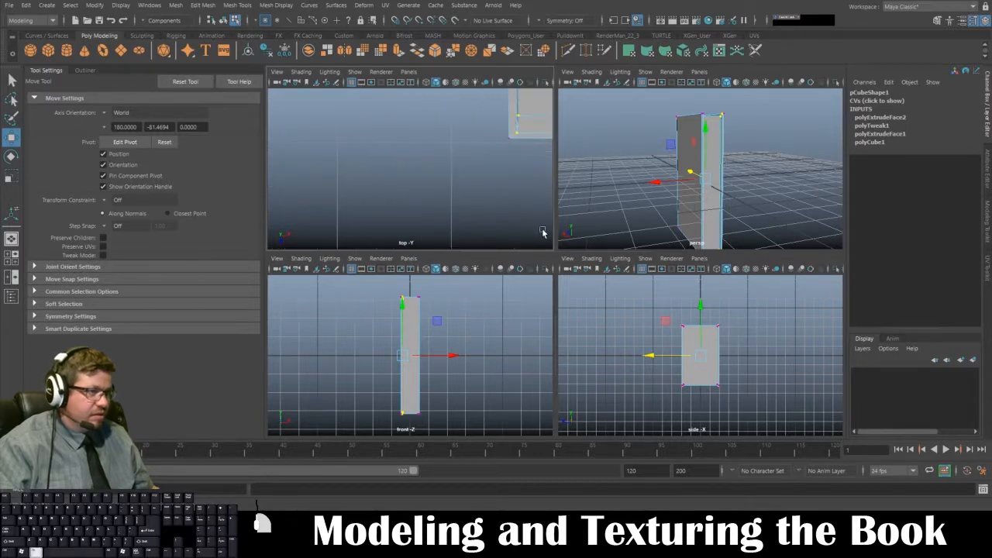
middle_click_drag(525, 168, 455, 262, "alt")
right_click_drag(481, 236, 485, 175, "alt")
key("r")
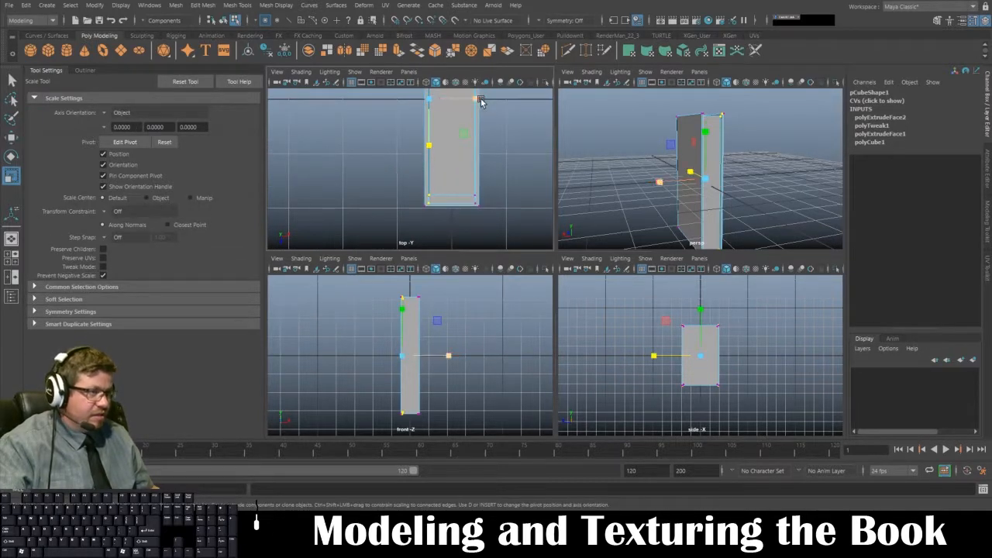
left_click_drag(303, 105, 303, 105)
right_click_drag(493, 154, 486, 128, "alt")
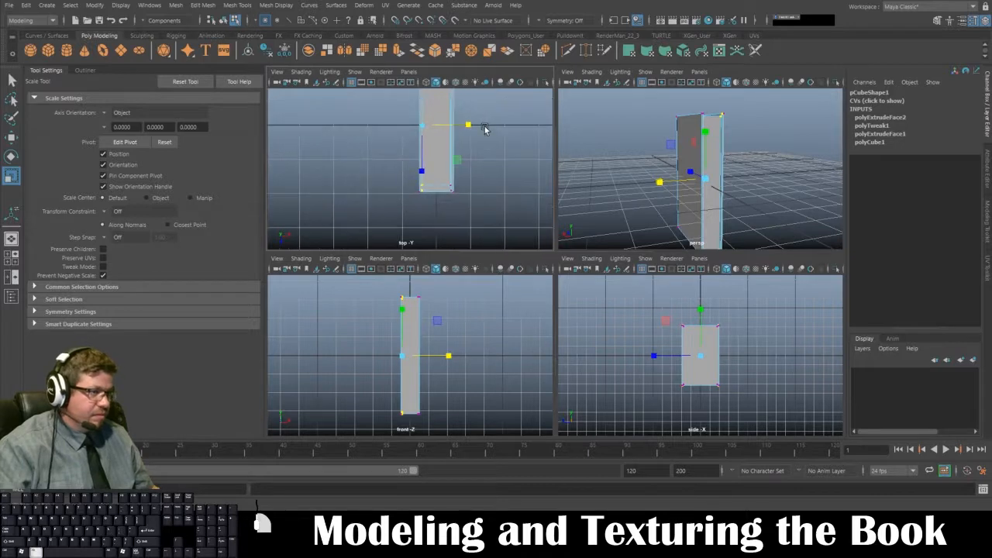
middle_click_drag(485, 129, 486, 181, "alt")
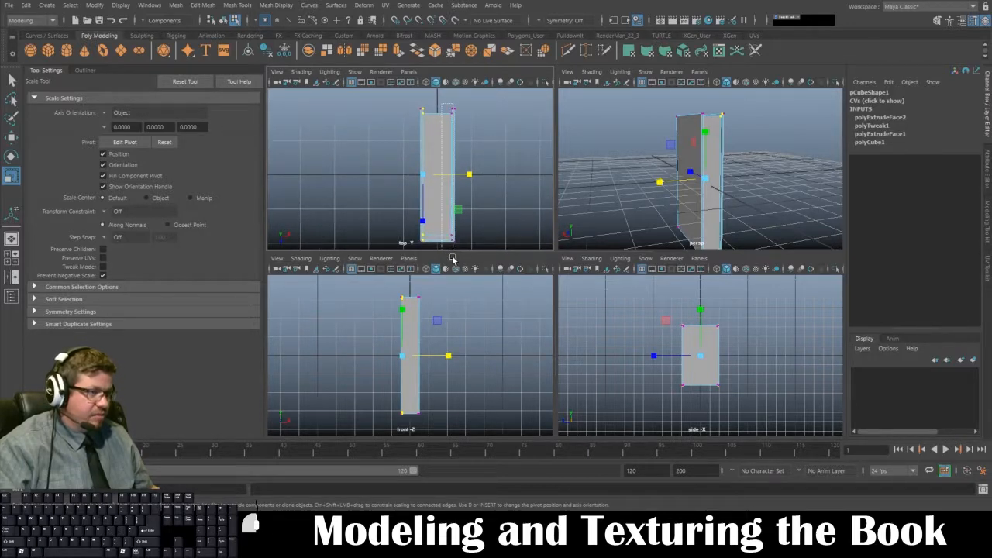
left_click_drag(453, 258, 453, 257)
left_click(500, 177)
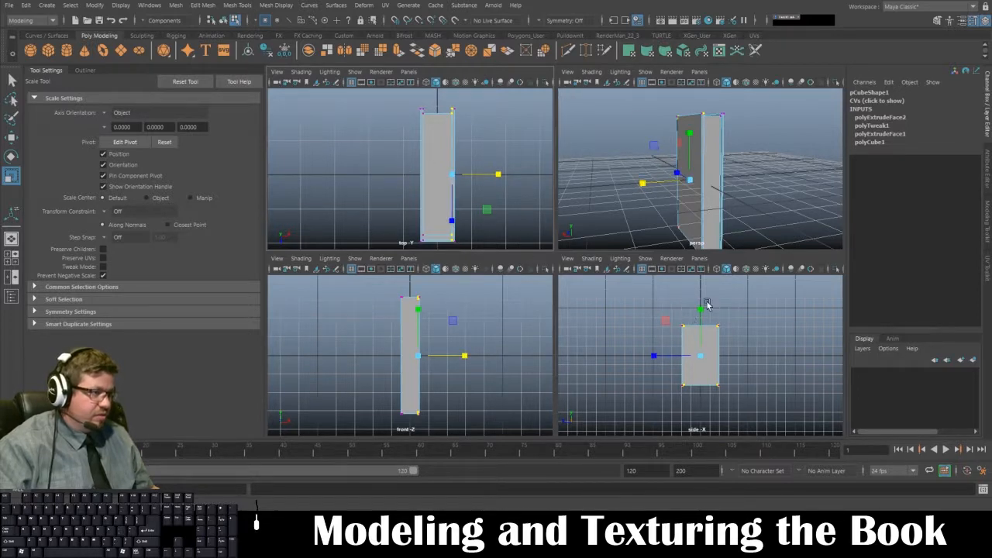
Examine the page block's inset edges near the book's base in the side view in wireframe display.
key("5")
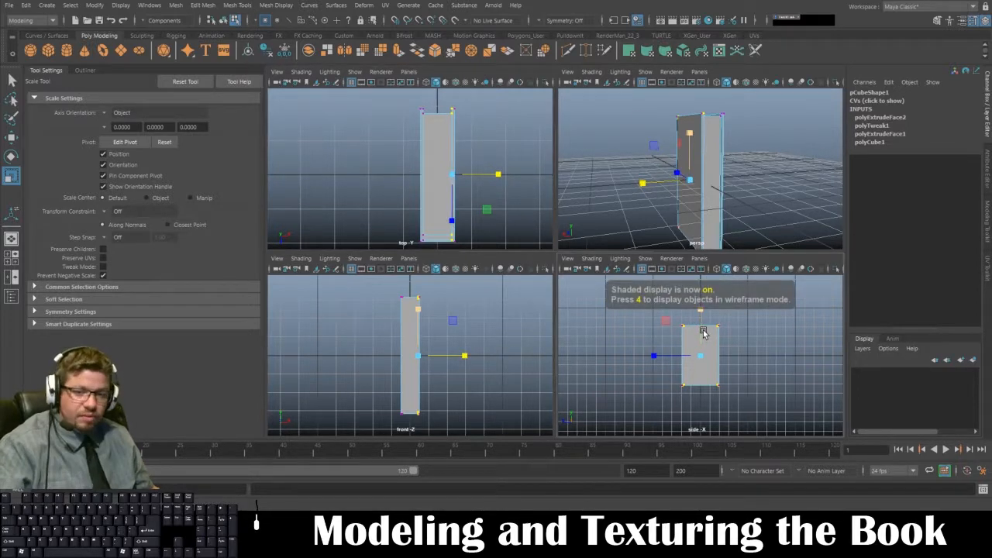
key("4")
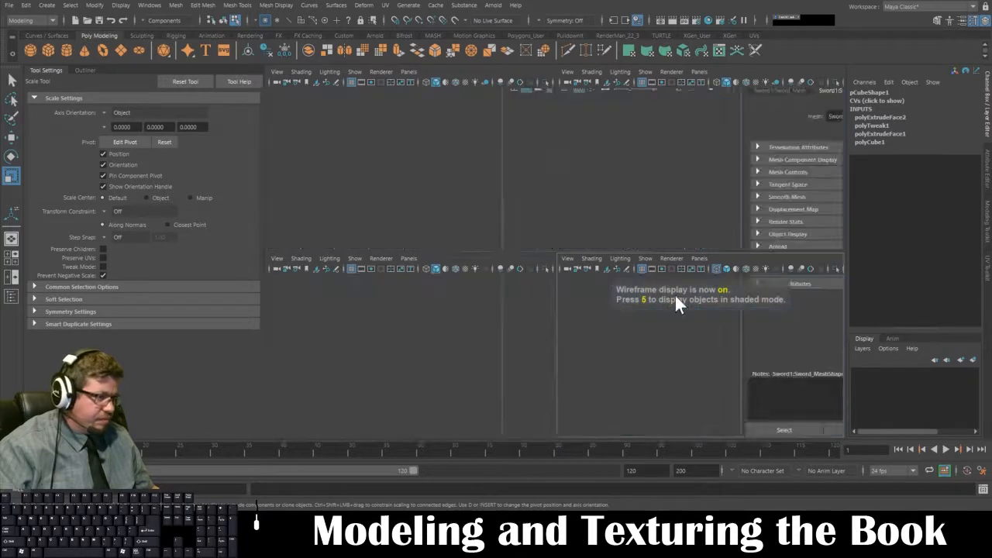
key("space")
right_click_drag(585, 237, 687, 348, "alt")
middle_click_drag(410, 102, 515, 49, "alt")
middle_click_drag(535, 170, 535, 207, "alt")
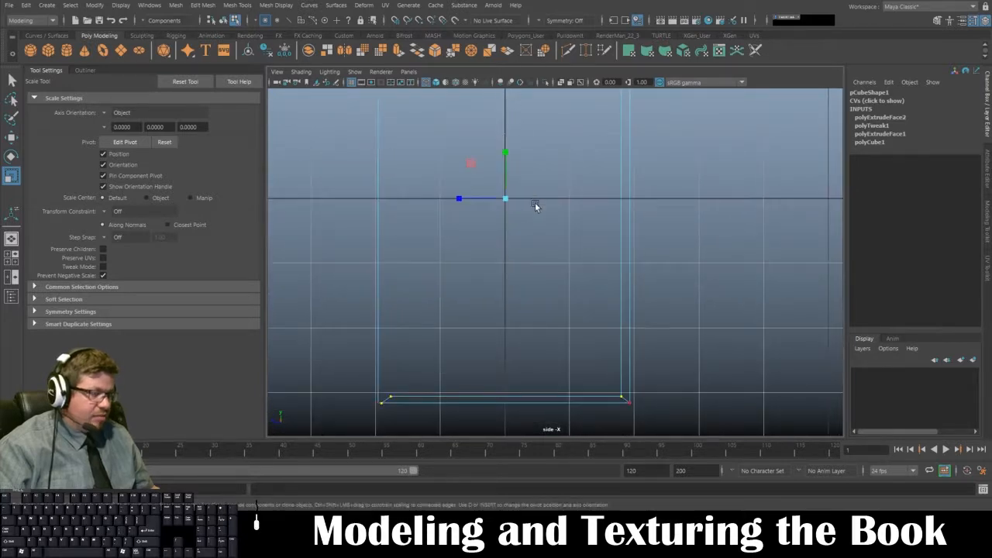
key("space")
Return to object mode, select the book in the perspective view and activate the Multi-Cut tool.
right_click_drag(707, 135, 742, 123)
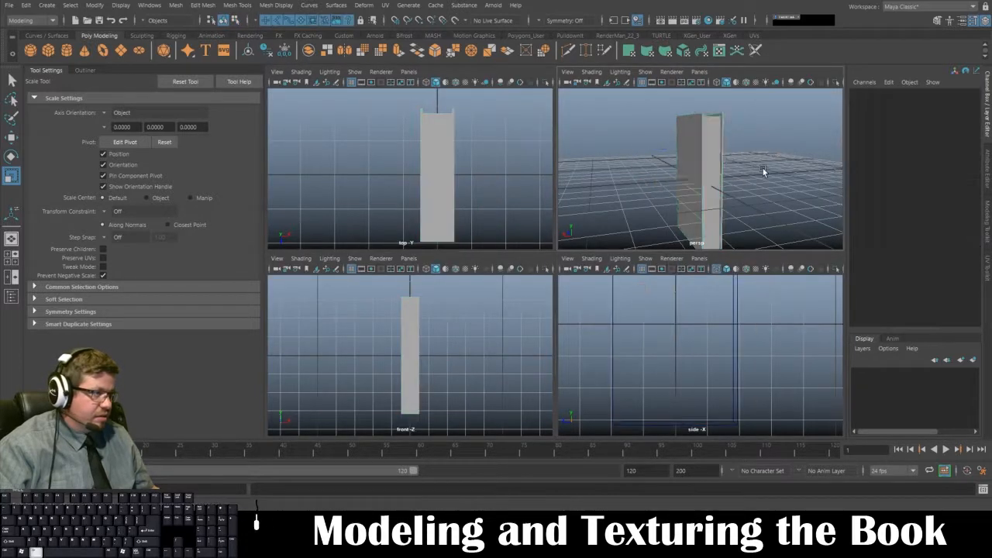
left_click_drag(763, 168, 781, 152, "alt")
left_click(700, 134)
left_click_drag(698, 134, 721, 128, "alt")
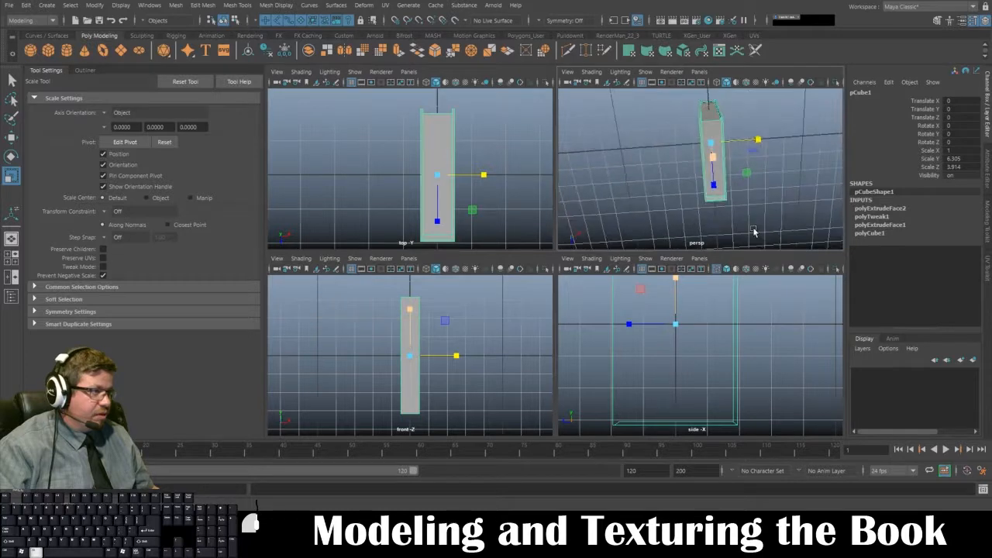
left_click(568, 51)
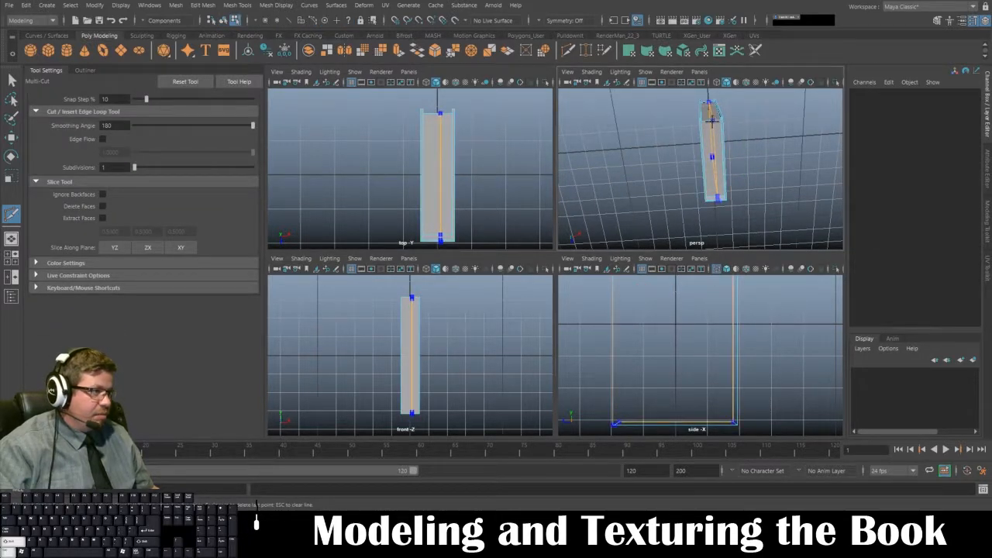
Try to insert a lengthwise edge loop around the book with Multi-Cut, and undo the cut.
left_click(712, 140, "ctrl")
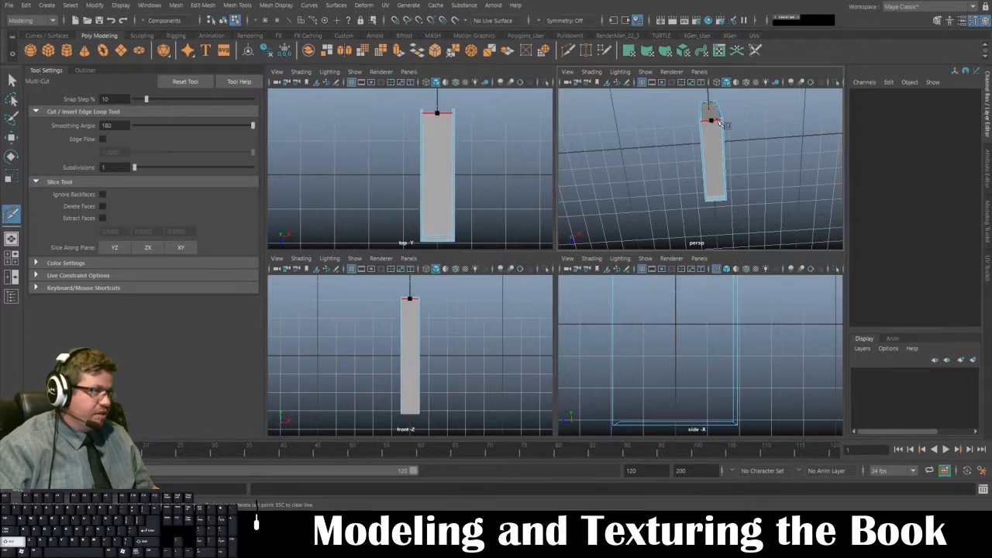
left_click(713, 119, "ctrl+shift")
left_click_drag(775, 205, 749, 164, "alt")
key("ctrl+z")
Insert a lengthwise edge loop through the middle of the book's thickness, running down the spine and page block.
key("space")
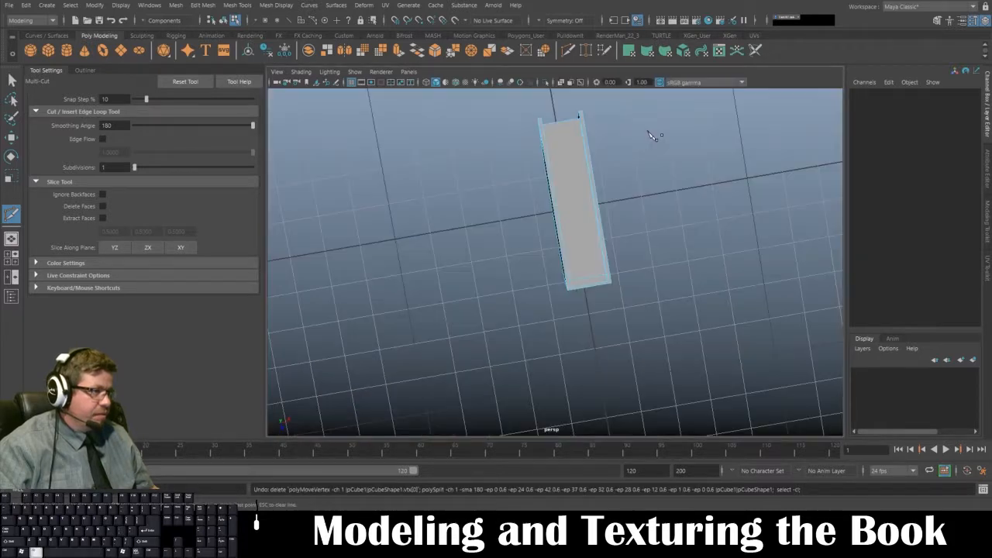
scroll(649, 133, "up", 5)
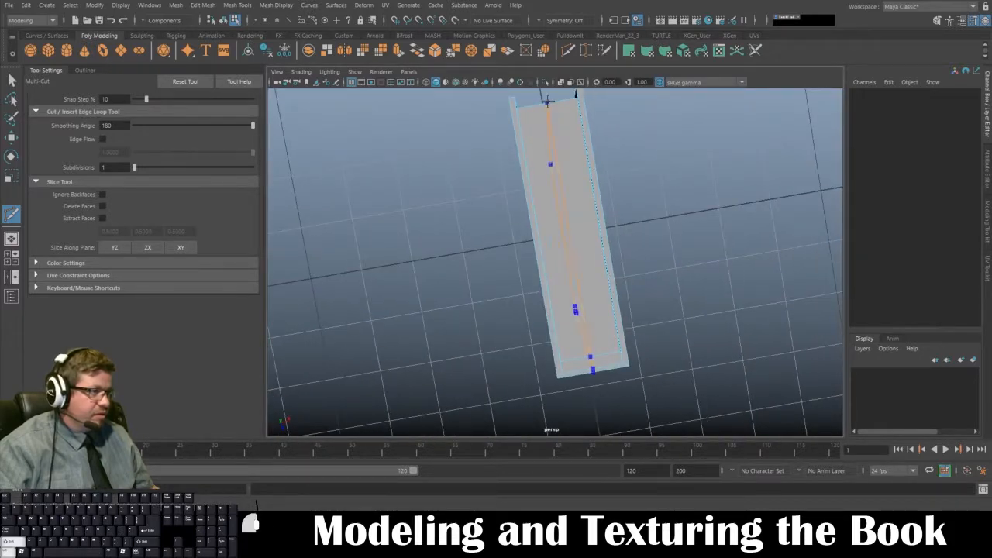
left_click_drag(742, 219, 762, 160, "alt")
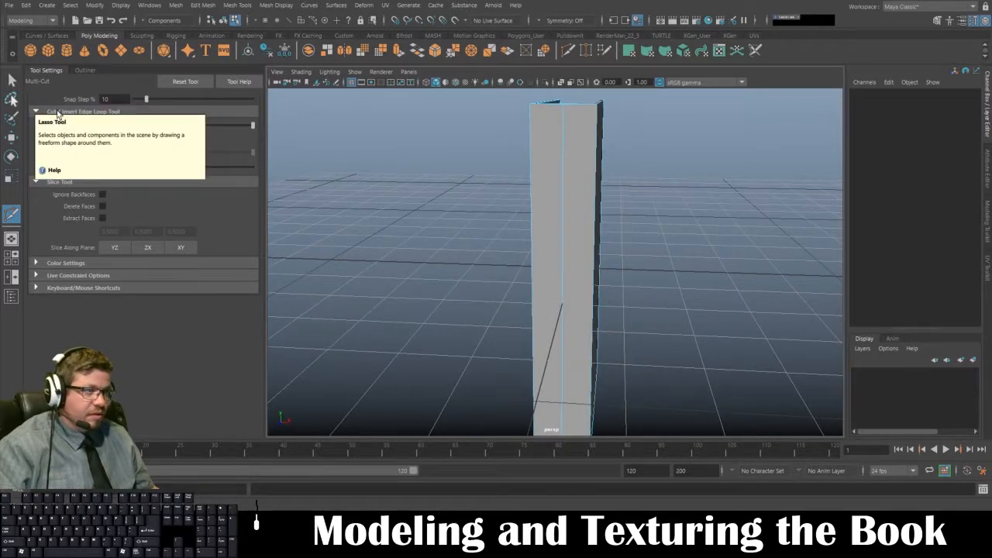
Turn on object-space symmetry about the Y axis for the book and reactivate Multi-Cut with the Modeling Toolkit shown.
left_click(12, 79)
right_click_drag(539, 163, 590, 154)
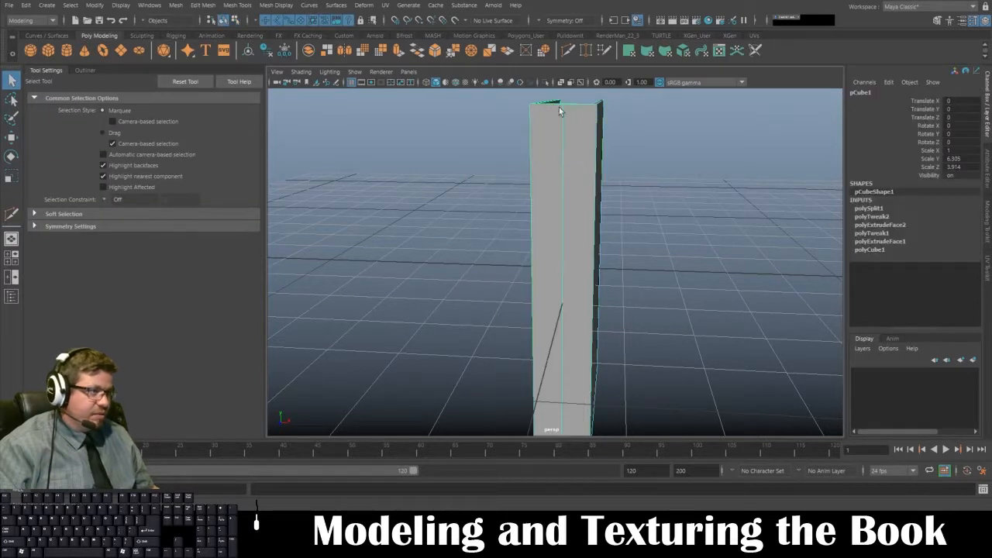
right_click_drag(578, 198, 578, 143)
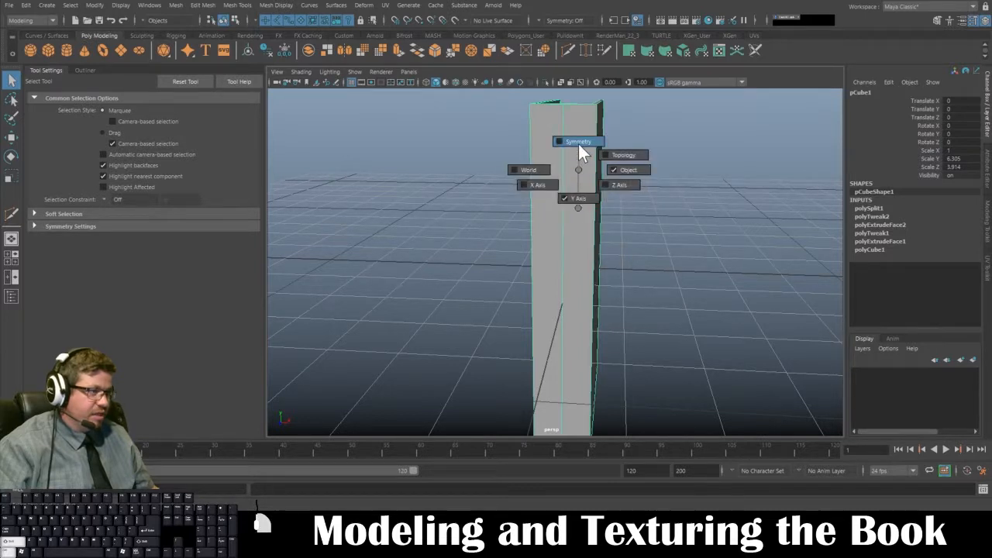
left_click(568, 52)
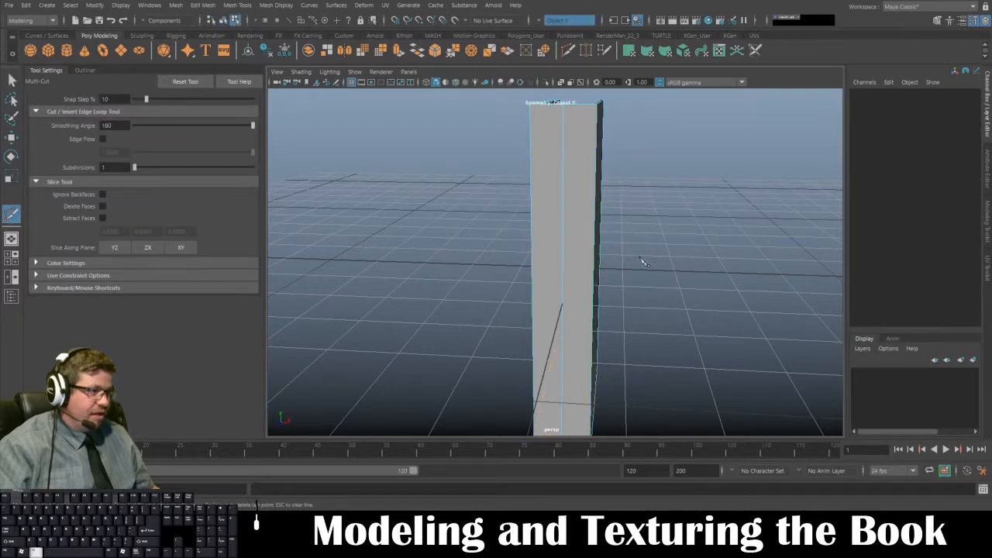
left_click_drag(643, 261, 596, 199, "alt")
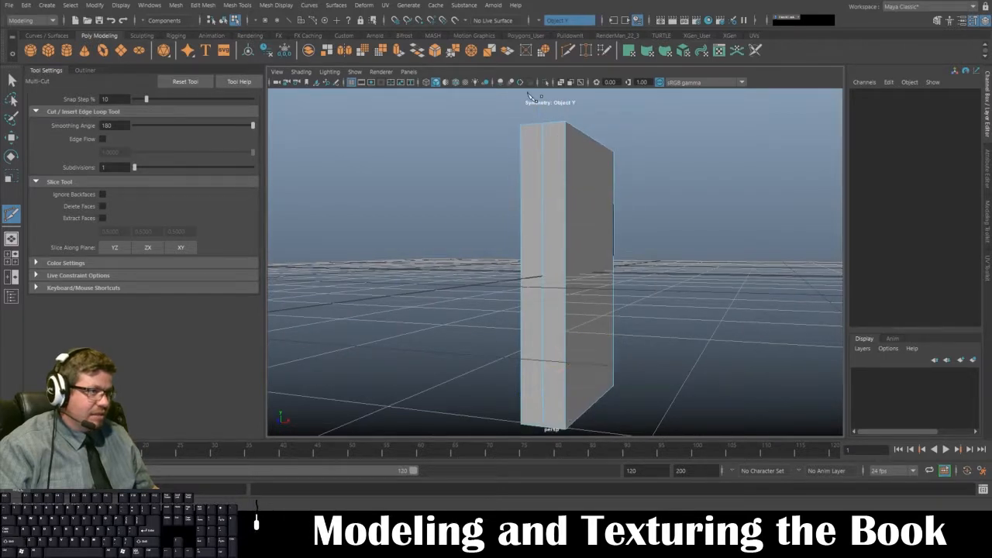
left_click(988, 214)
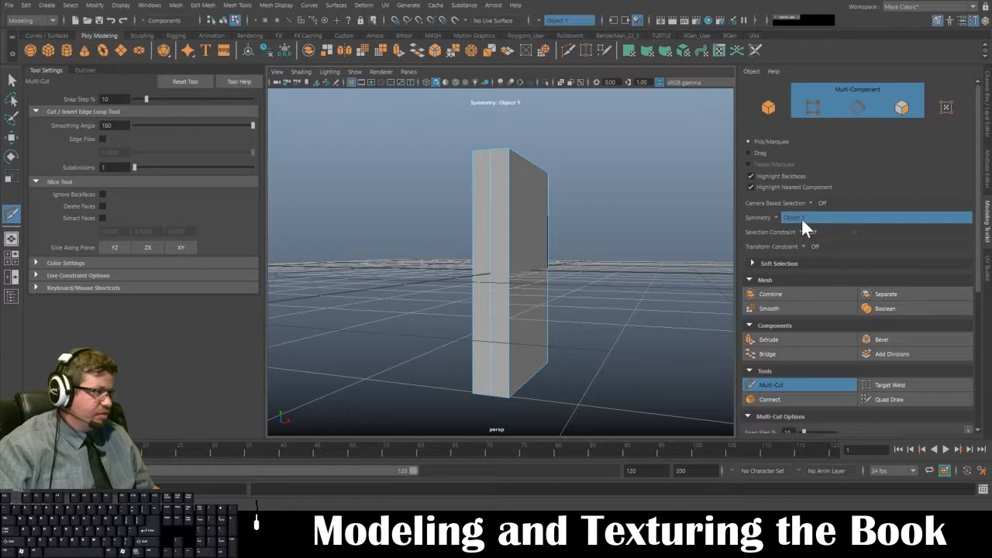
Try to insert symmetrical horizontal edge loops near the ends of the book, and undo the cuts.
left_click(510, 162, "ctrl")
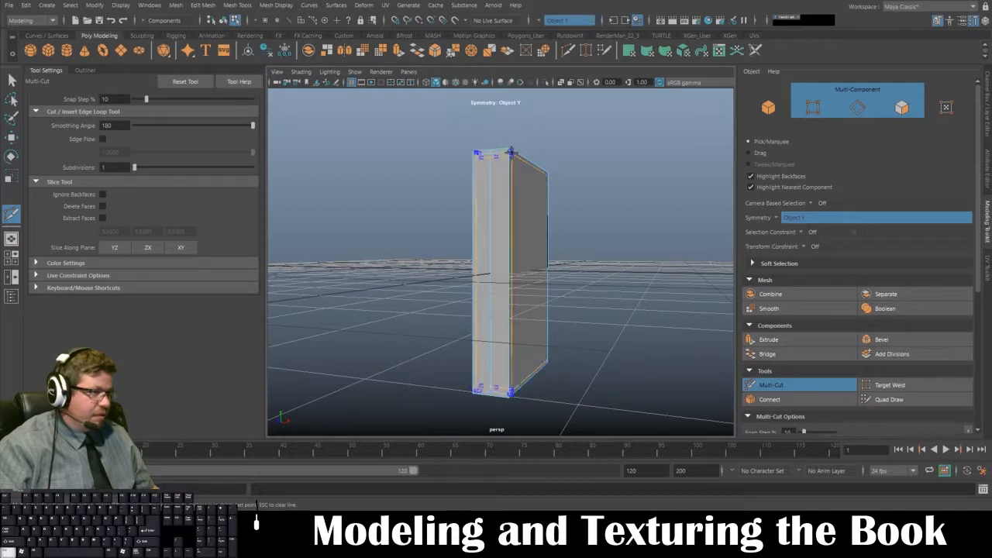
left_click_drag(500, 268, 391, 246, "alt")
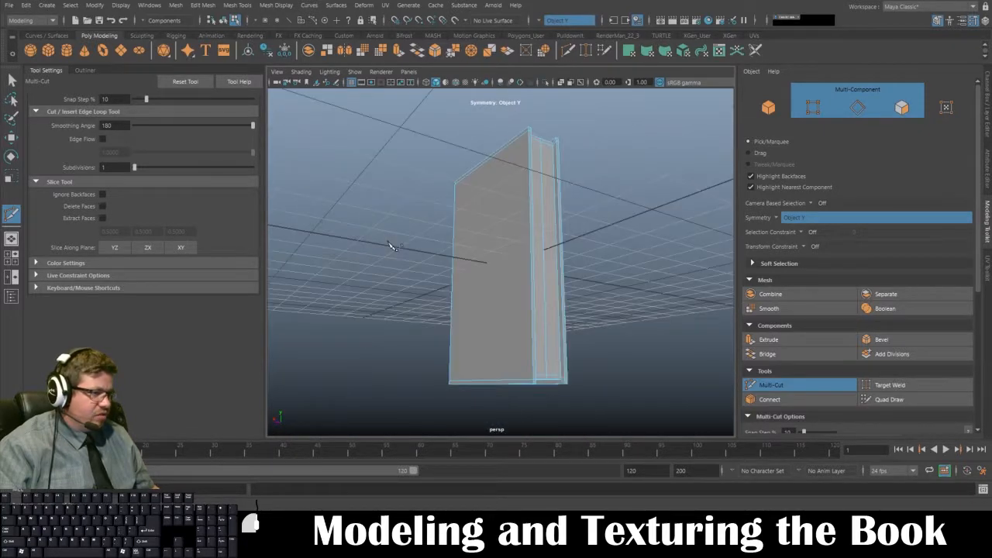
left_click_drag(547, 278, 469, 297, "alt")
right_click_drag(469, 297, 568, 337, "alt")
middle_click_drag(568, 337, 576, 362, "alt")
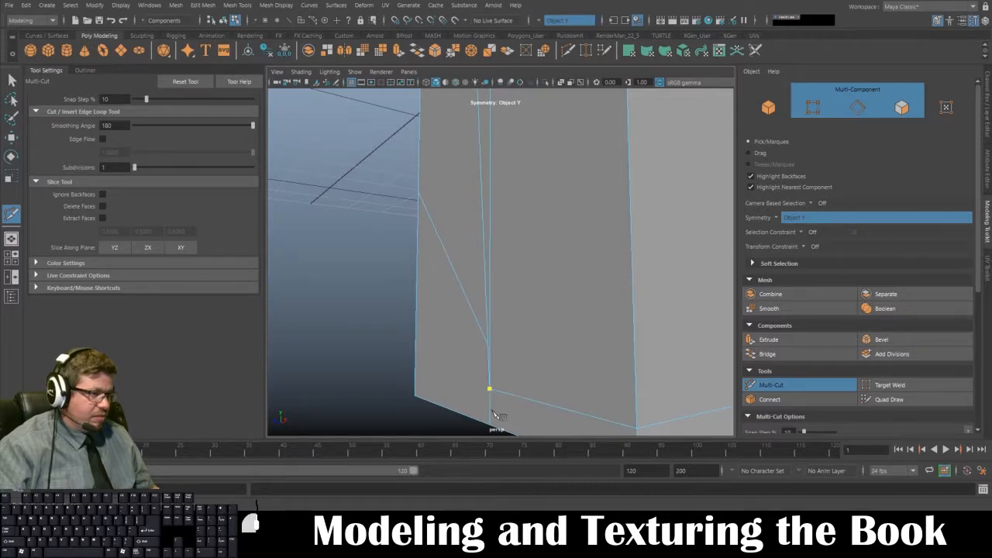
left_click_drag(496, 415, 514, 322, "alt")
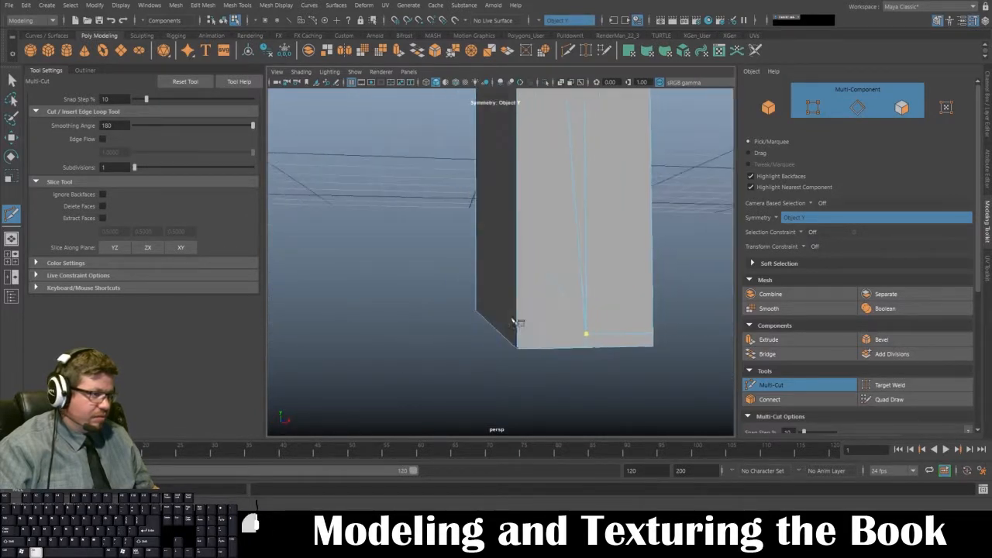
left_click(542, 293, "ctrl")
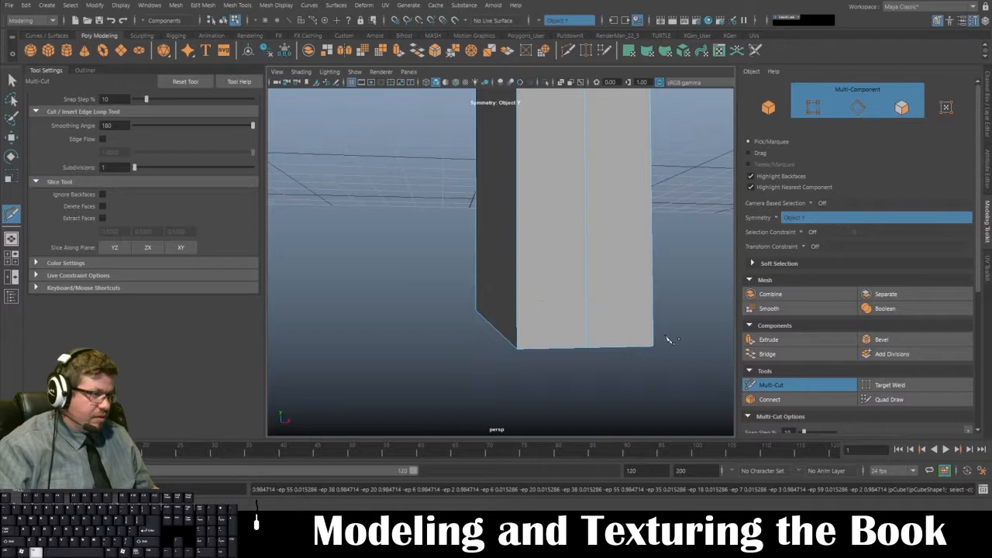
Cut a horizontal edge across the spine near its bottom end with Multi-Cut, using the Y symmetry.
left_click_drag(667, 339, 583, 320, "alt")
right_click_drag(583, 319, 550, 221, "alt")
mouse_move(550, 222)
left_mouse_down("alt")
mouse_move(561, 367)
mouse_move(544, 241)
left_mouse_up("alt")
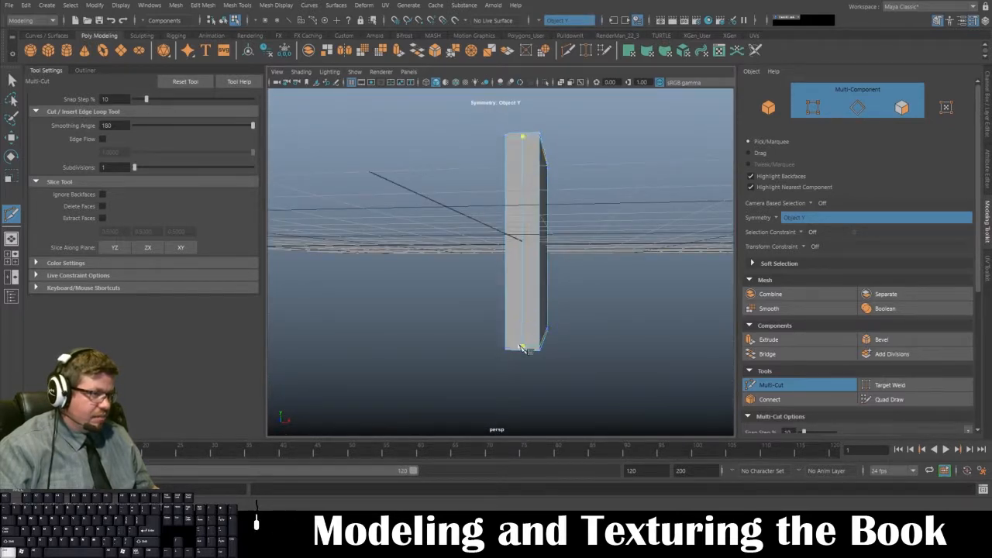
left_click_drag(610, 356, 610, 320, "alt")
right_click_drag(609, 319, 783, 427, "alt")
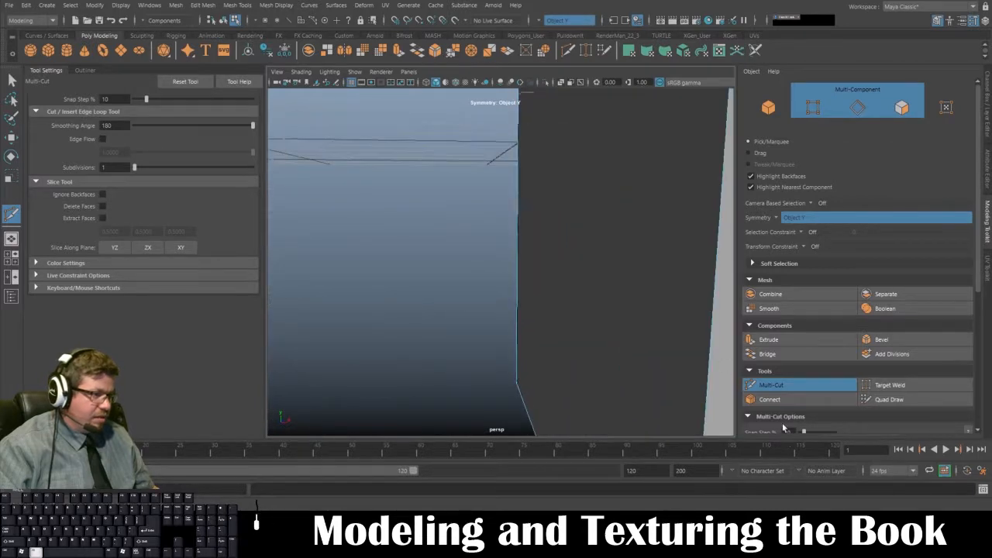
middle_click_drag(721, 341, 588, 204, "alt")
right_click_drag(588, 203, 563, 194, "alt")
left_click(546, 396)
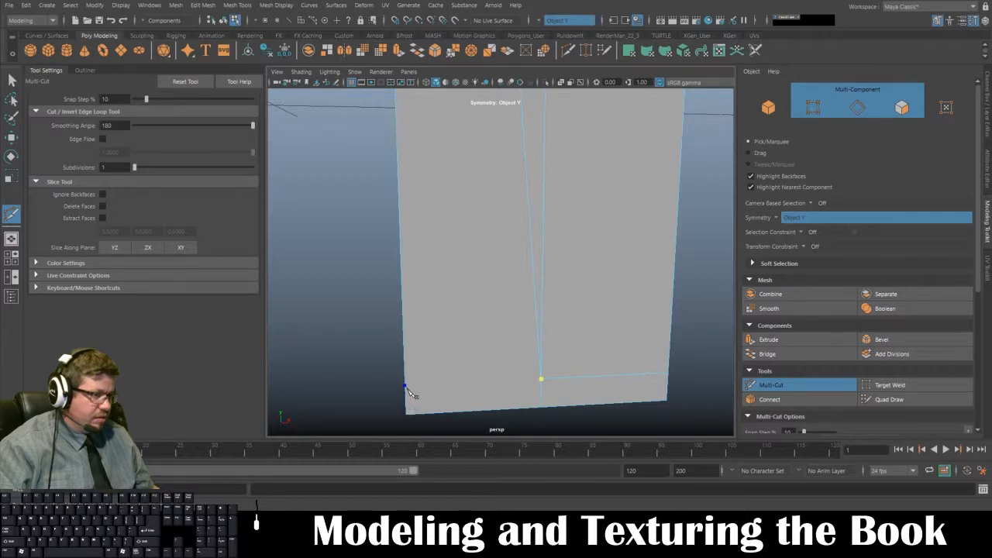
Extend the horizontal cut from the spine across both covers, close to their lower edges.
left_click_drag(411, 395, 483, 310, "alt")
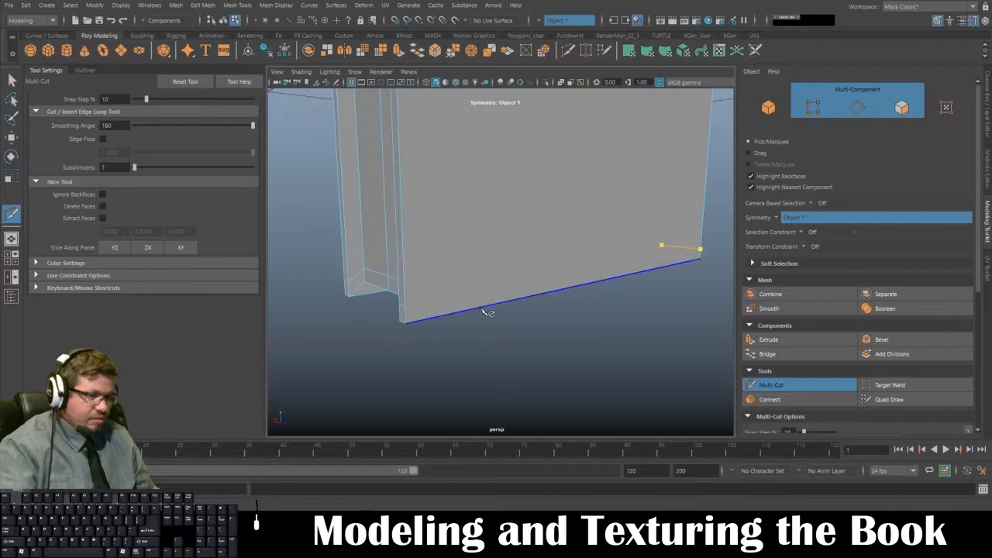
left_click_drag(693, 244, 545, 252, "alt")
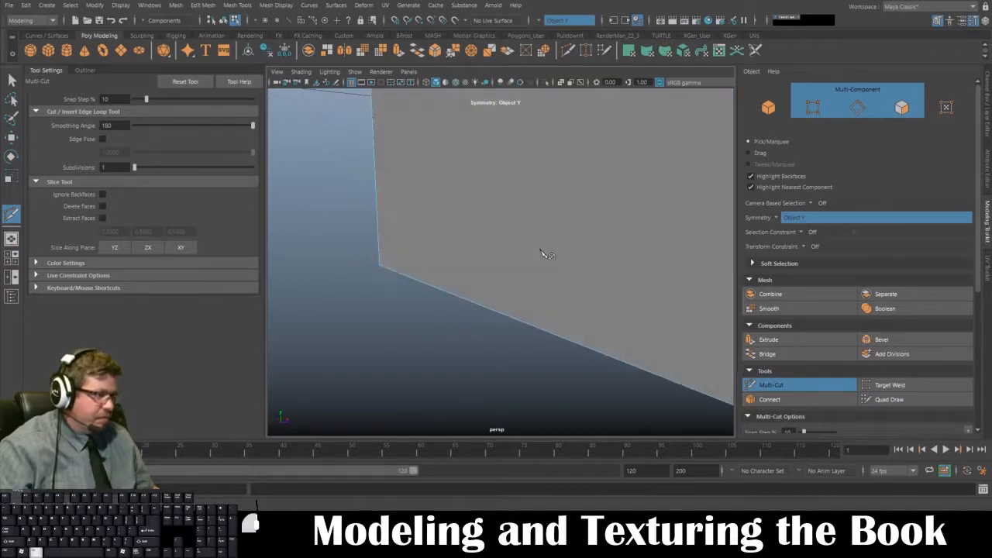
left_click_drag(668, 315, 609, 306, "alt")
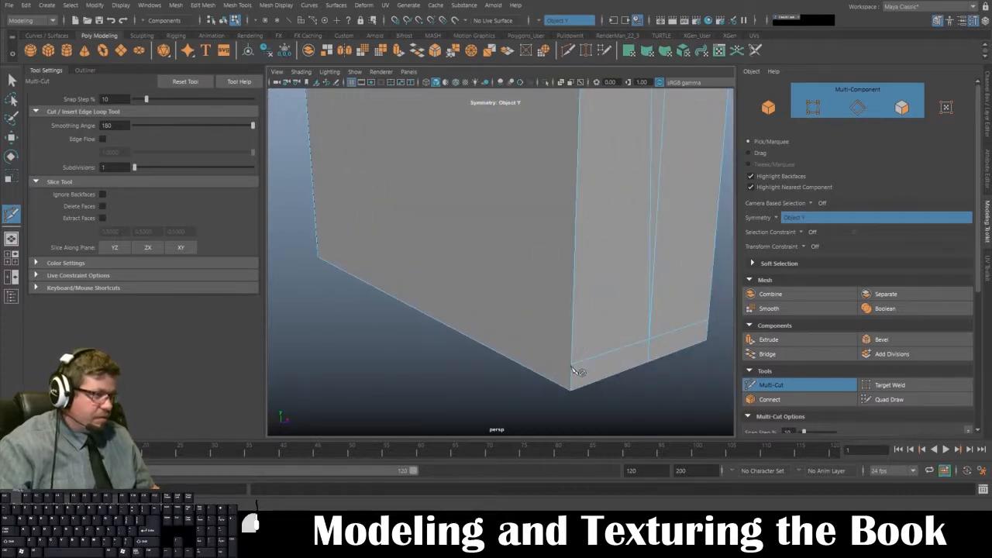
left_click_drag(573, 367, 618, 345, "alt")
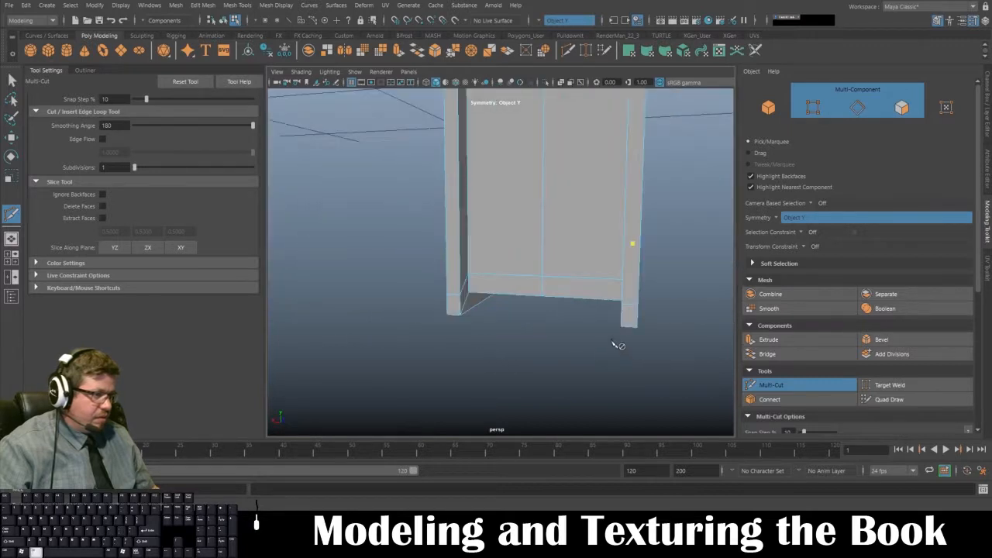
left_click_drag(637, 310, 592, 315, "alt")
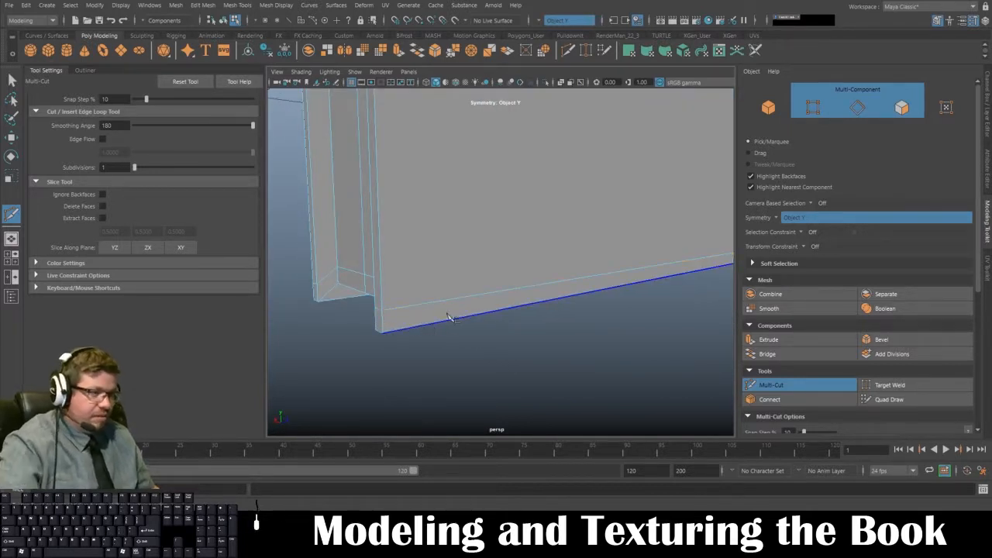
left_click_drag(614, 293, 418, 244, "alt")
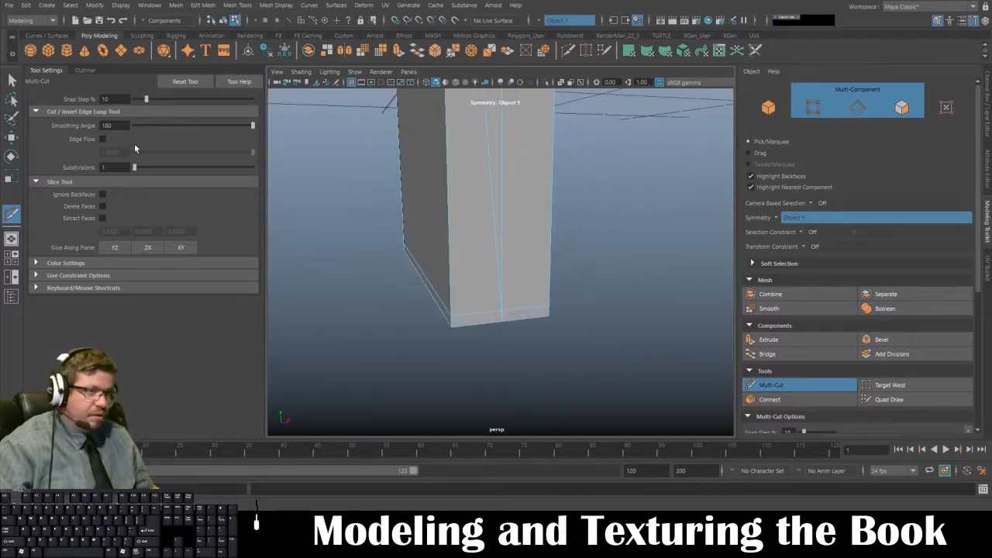
Delete the stray diagonal edge running along the lower part of the book's spine.
key("q")
right_click_drag(475, 188, 491, 182)
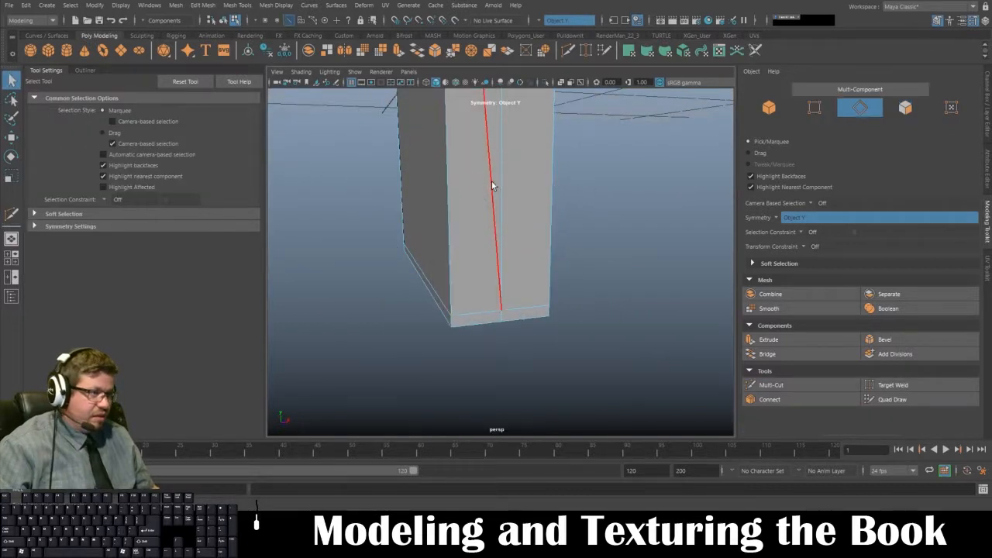
left_click(493, 207)
key("r")
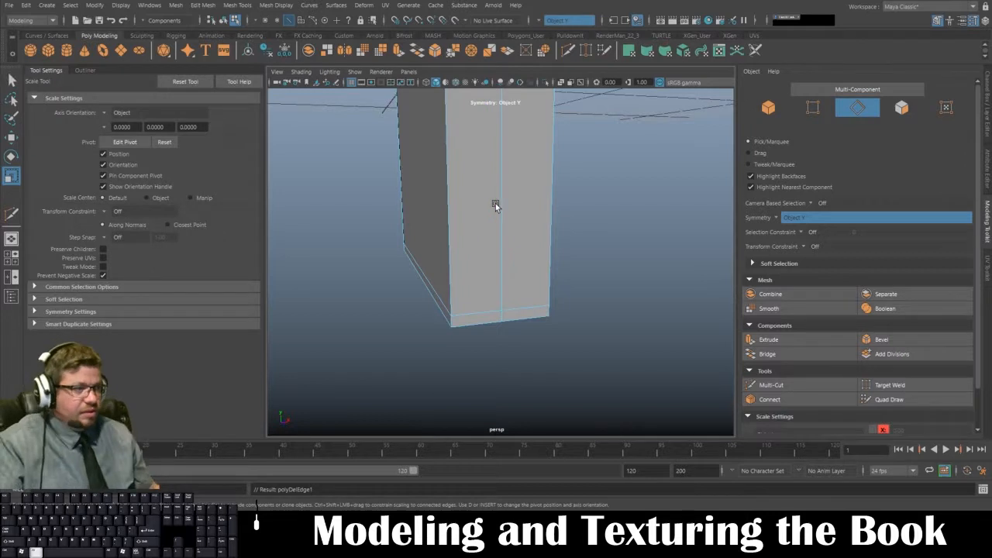
Turn off the object-space symmetry while working at the upper end of the spine.
scroll(496, 203, "up", 4)
right_click_drag(472, 304, 432, 255, "alt")
middle_click_drag(432, 256, 417, 422, "alt")
right_click_drag(388, 213, 459, 214, "alt")
middle_click_drag(459, 214, 494, 331, "alt")
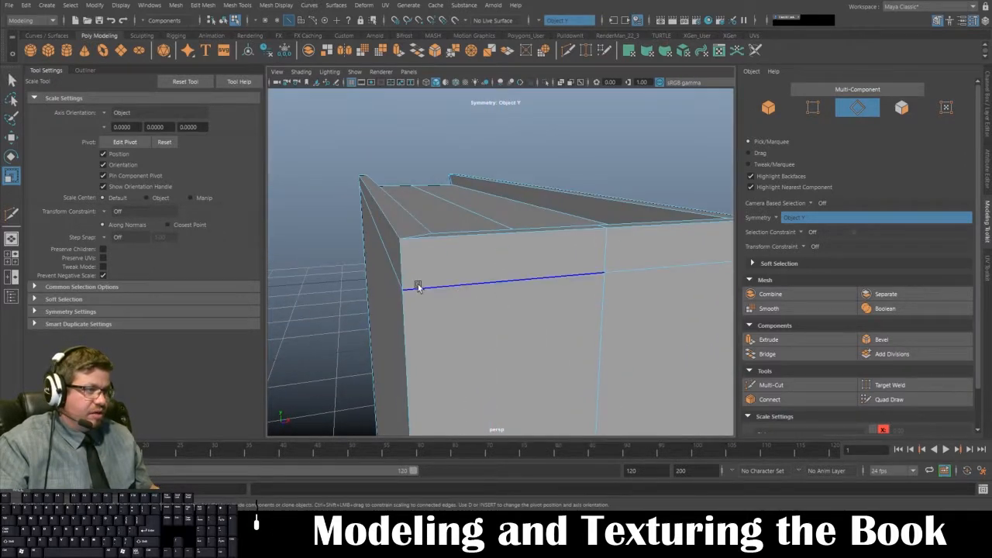
right_click_drag(525, 315, 432, 285, "ctrl+shift")
Try to move the vertex at the upper corner of the spine and undo the move.
right_click_drag(528, 248, 411, 262)
key("w")
left_click_drag(405, 290, 321, 279)
key("ctrl+z")
Pull the spine's central vertical edge outward so the spine bulges, and show the book in unsmoothed display.
right_click_drag(476, 346, 306, 283, "alt")
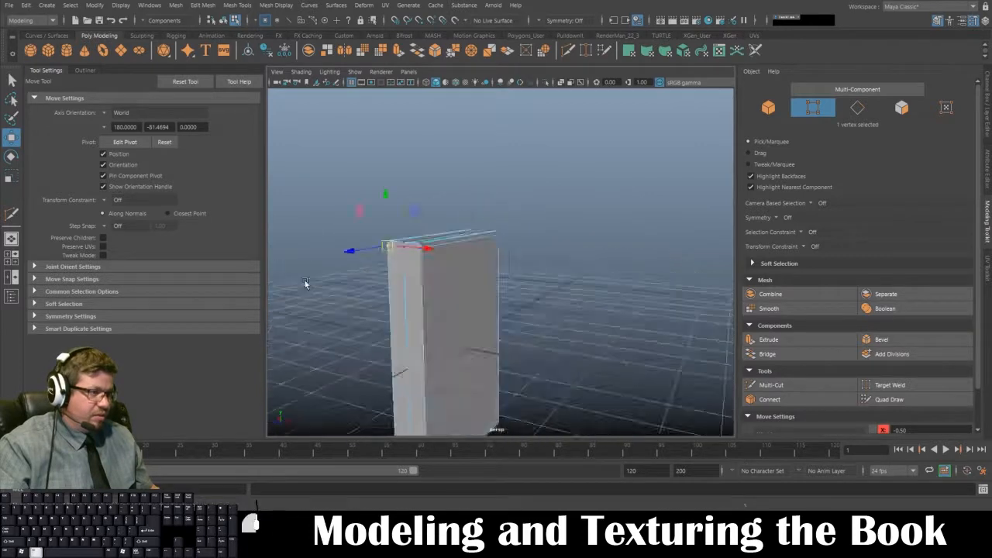
left_click_drag(306, 283, 497, 292, "alt")
left_click(474, 216)
key("w")
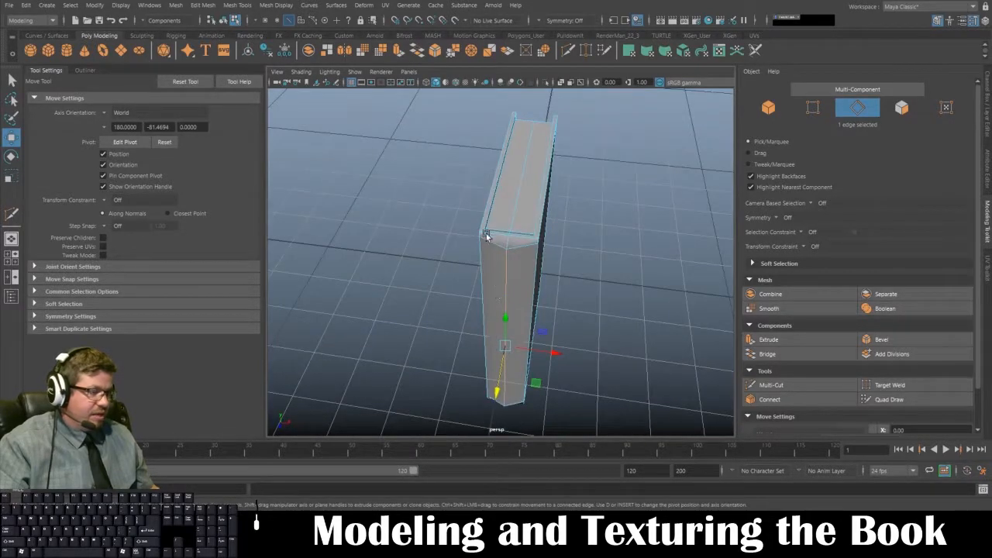
left_click_drag(643, 281, 574, 294, "alt")
key("1")
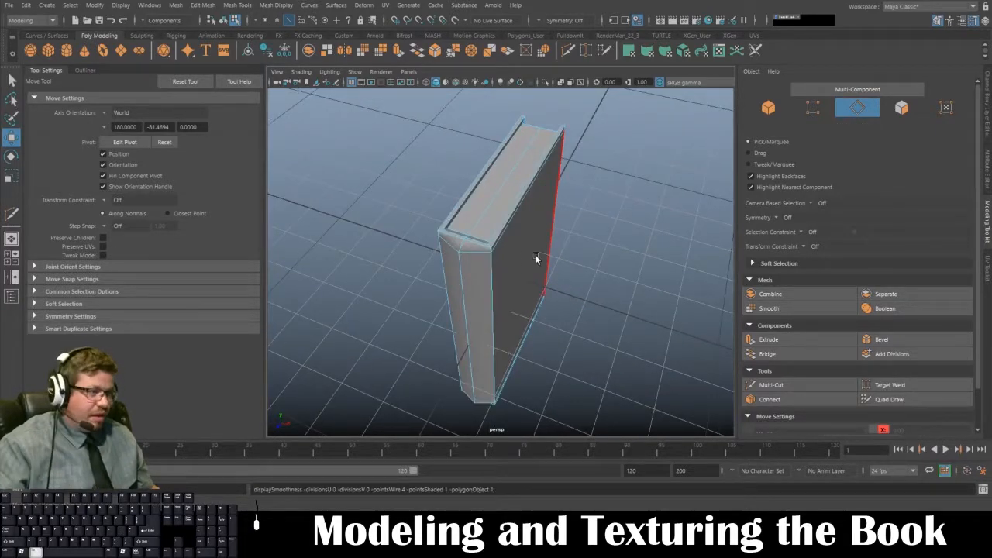
Select the vertical edge loops along both long corners of the spine.
left_click_drag(509, 210, 499, 248, "alt")
double_click(489, 249)
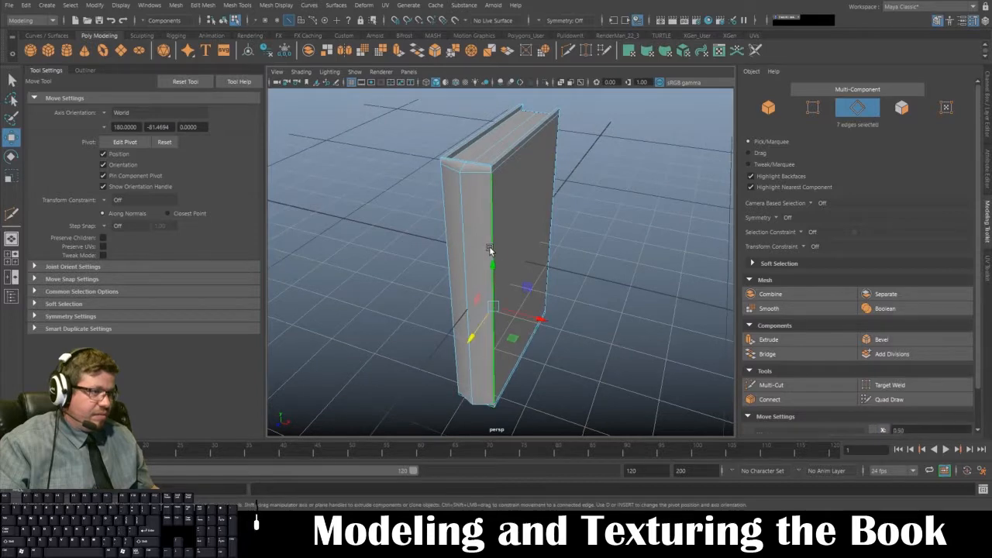
left_click_drag(443, 225, 489, 244, "alt")
double_click(583, 226, "shift")
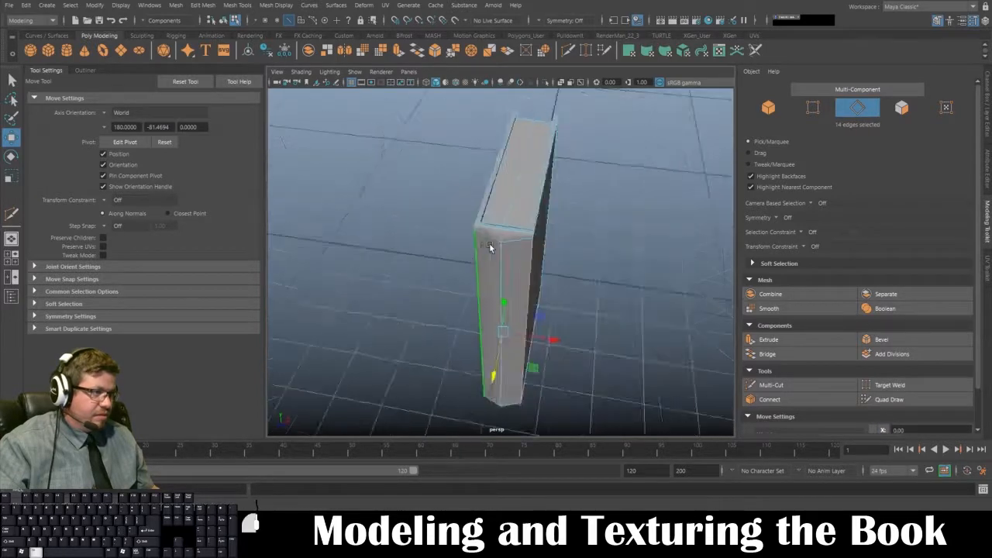
Select the two page-block edges beside the spine at the top end and move them toward the spine with vertex snapping.
right_click_drag(489, 243, 530, 302, "alt")
left_click_drag(530, 302, 381, 165, "alt")
left_click(410, 153)
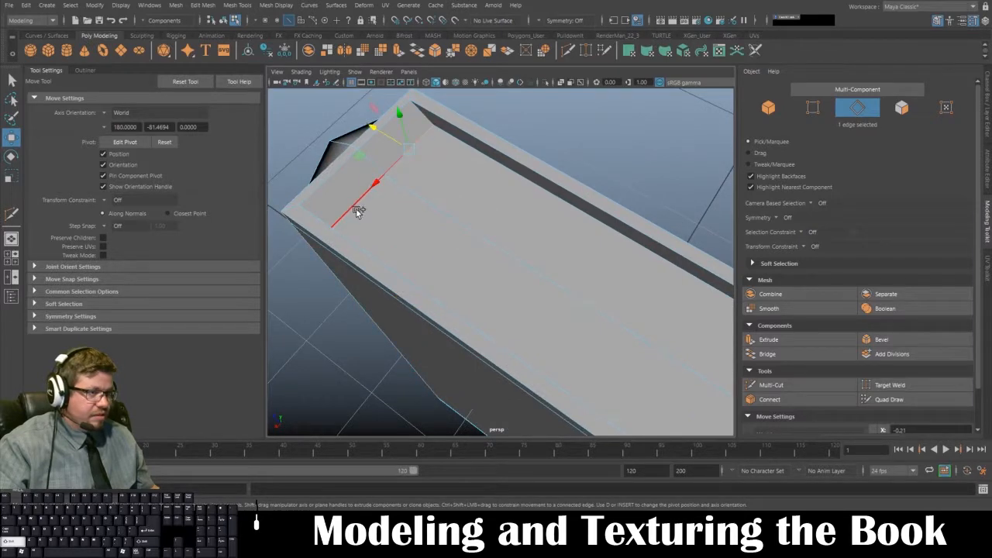
left_click(357, 206, "shift")
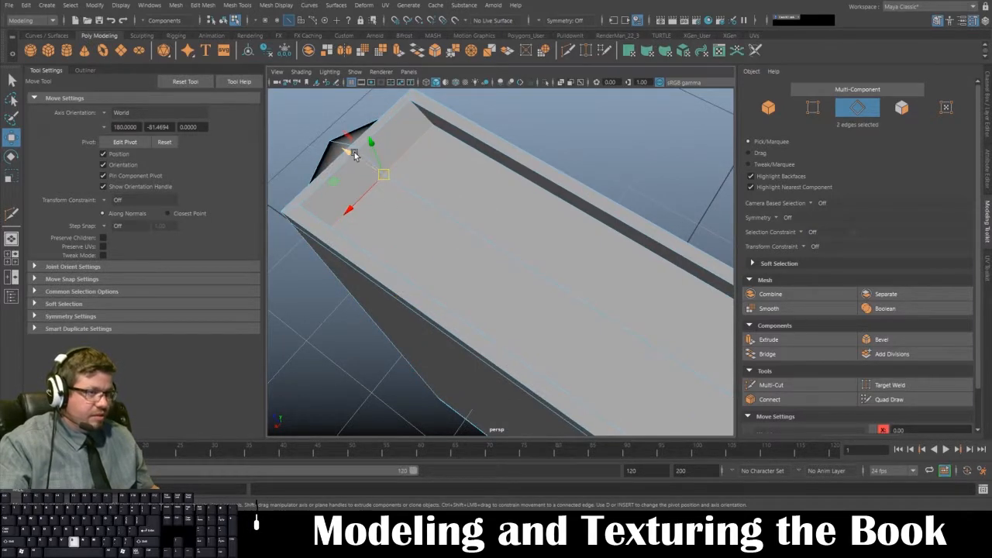
key("b")
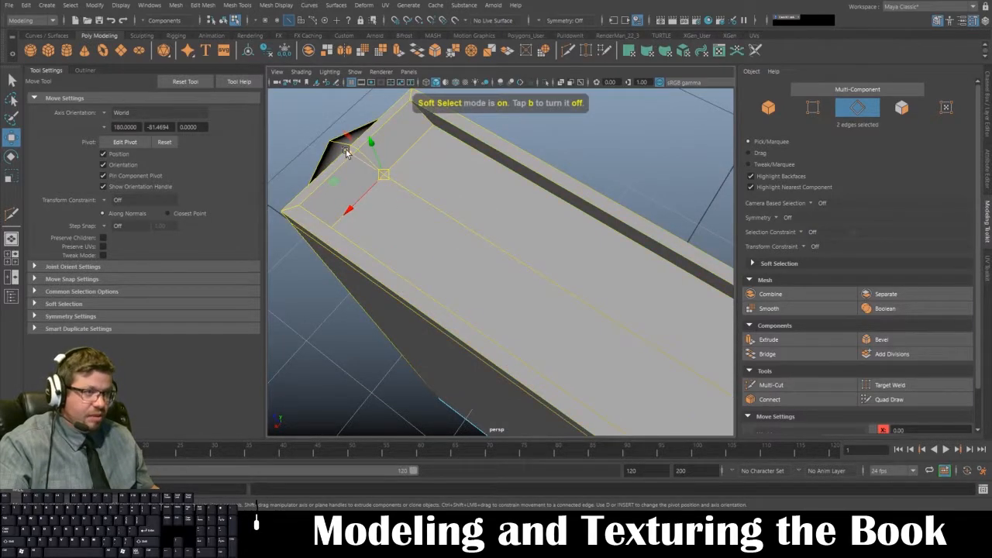
key("v")
left_click_drag(348, 151, 345, 150)
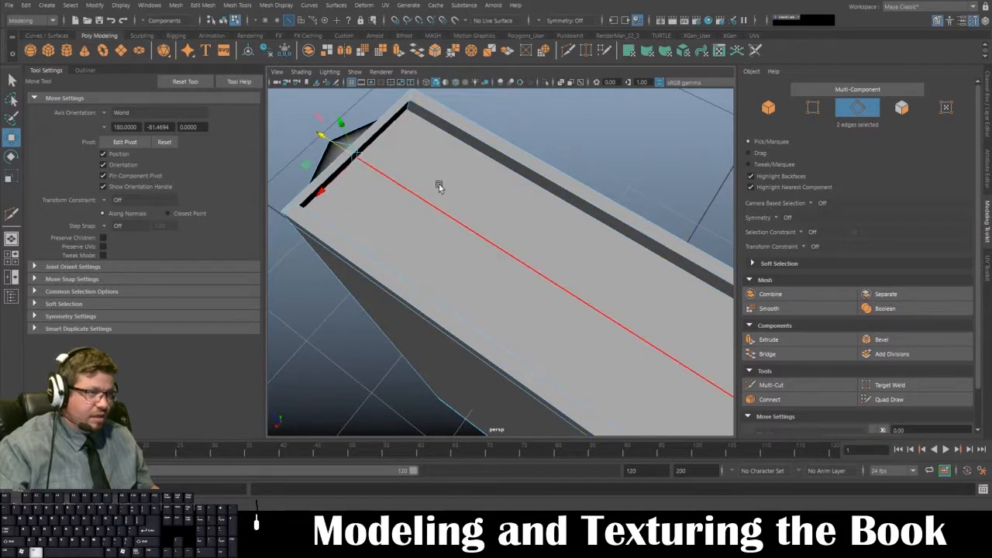
left_click_drag(440, 186, 555, 246, "alt")
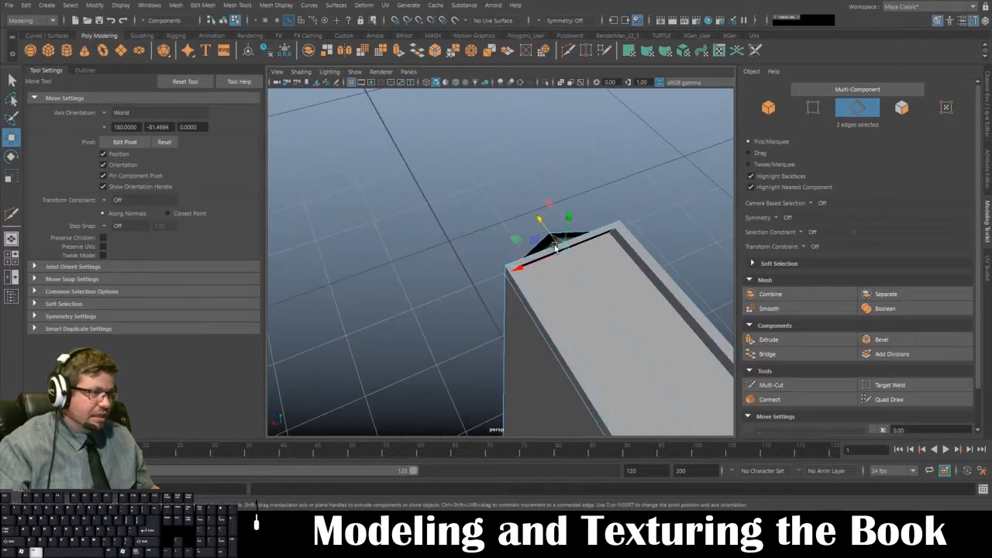
left_click_drag(607, 226, 545, 226, "alt")
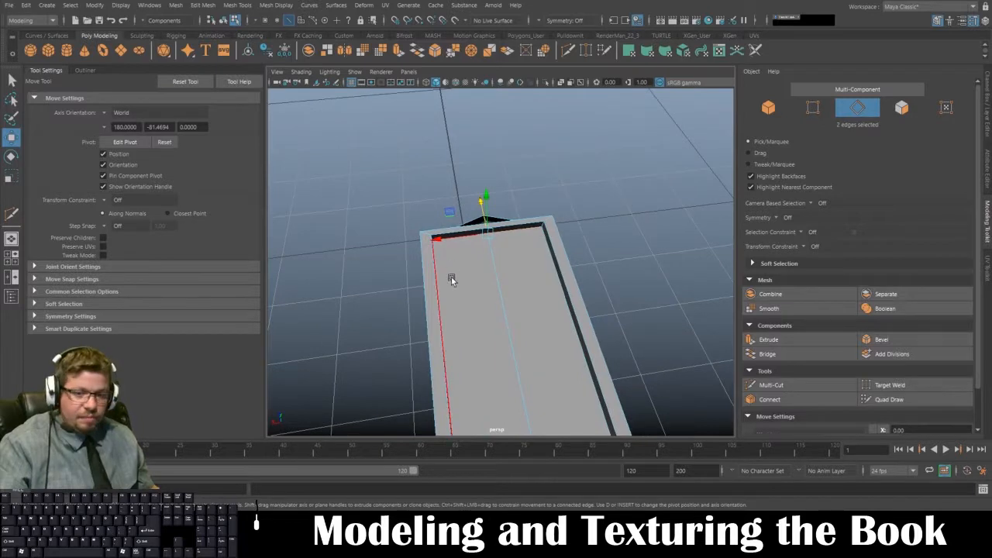
left_click_drag(478, 195, 489, 257)
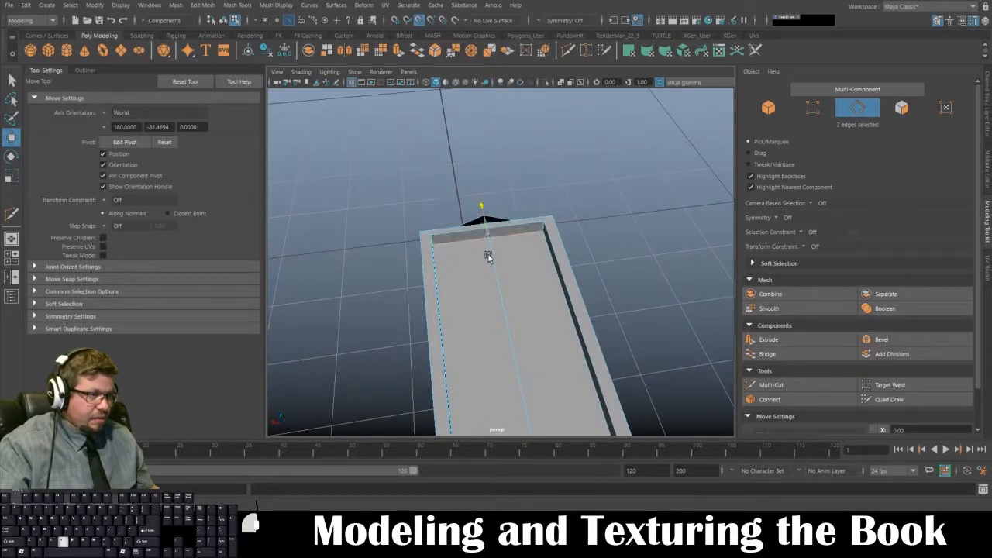
Select the cover's rim edges around the top recess together with the outer cover edges.
left_click(548, 221)
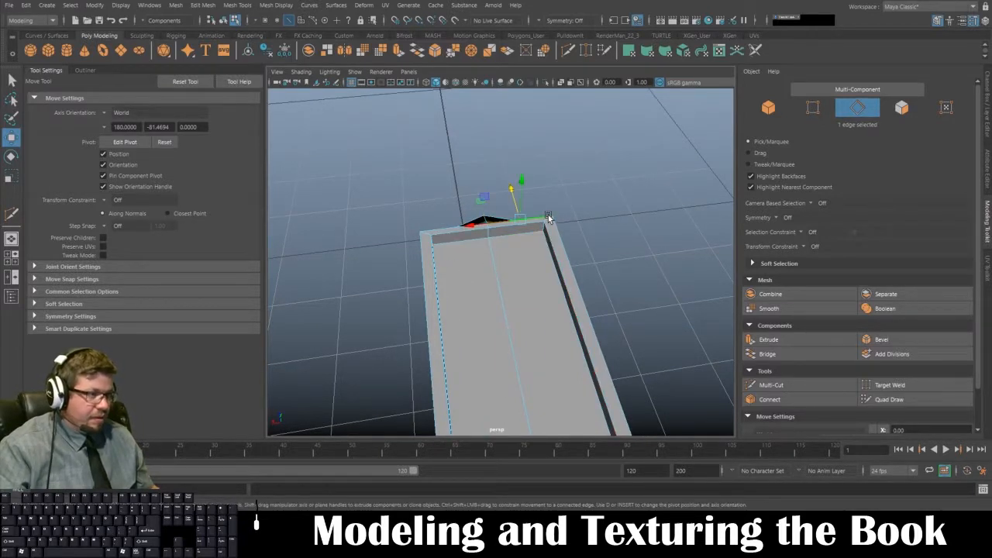
left_click_drag(500, 228, 466, 219, "alt")
middle_click_drag(466, 219, 487, 244, "alt")
right_click_drag(487, 244, 521, 264, "alt")
left_click_drag(537, 271, 514, 203, "alt")
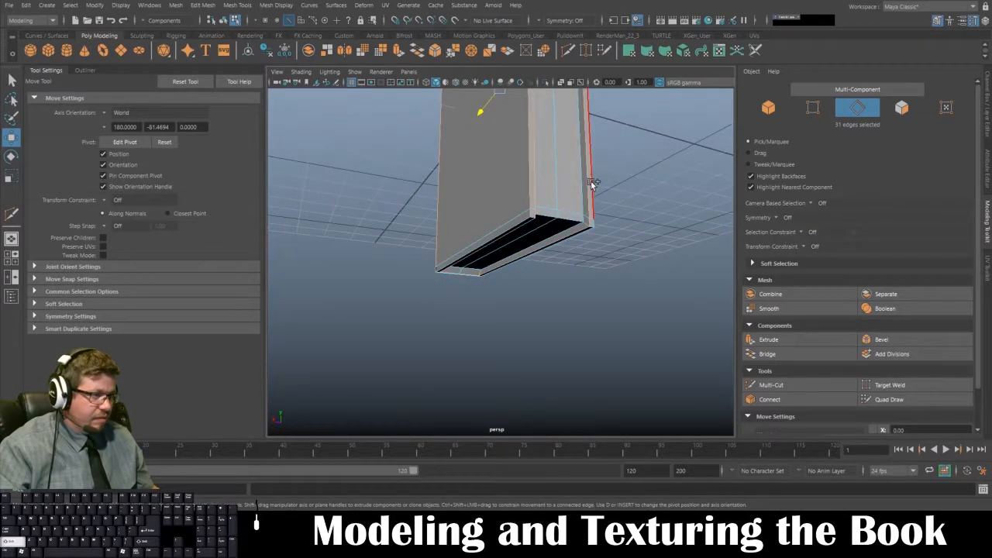
Add the rim edges around the bottom recess, including those beside the spine, to the selection.
left_click_drag(597, 190, 483, 221, "alt")
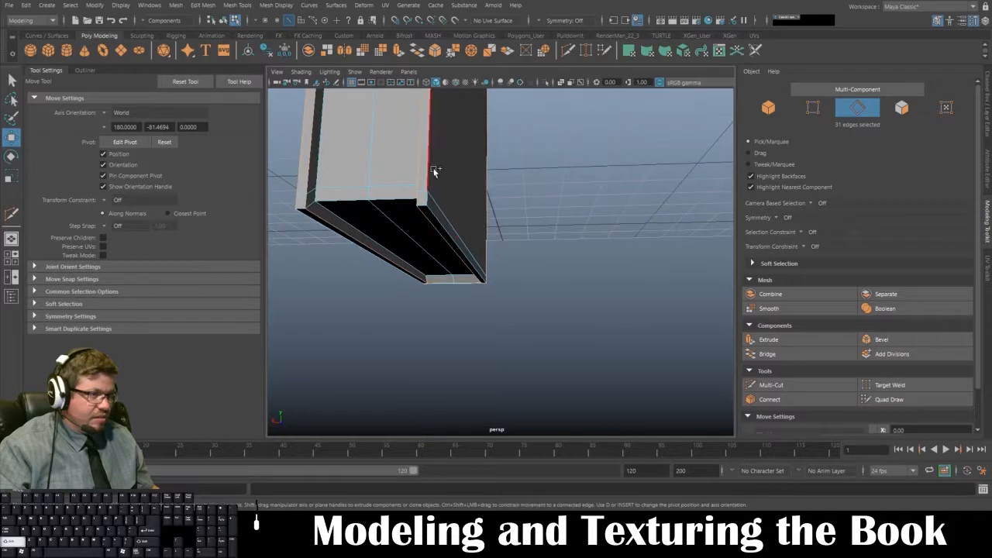
left_click_drag(476, 165, 419, 181, "alt")
left_click(401, 216, "shift")
left_click_drag(513, 205, 394, 207, "alt")
left_click_drag(552, 219, 558, 254, "alt")
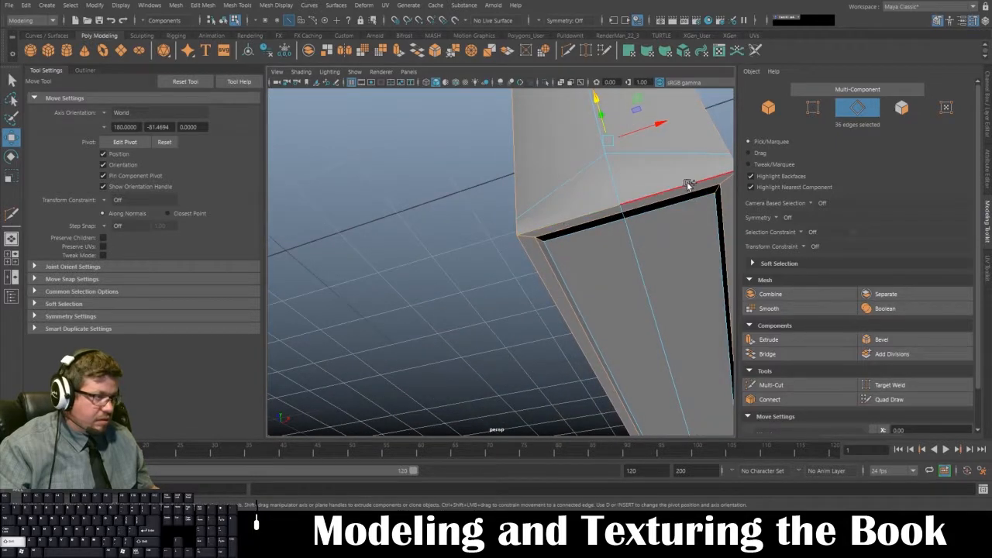
left_click(688, 186, "shift")
left_click_drag(689, 186, 557, 220, "alt")
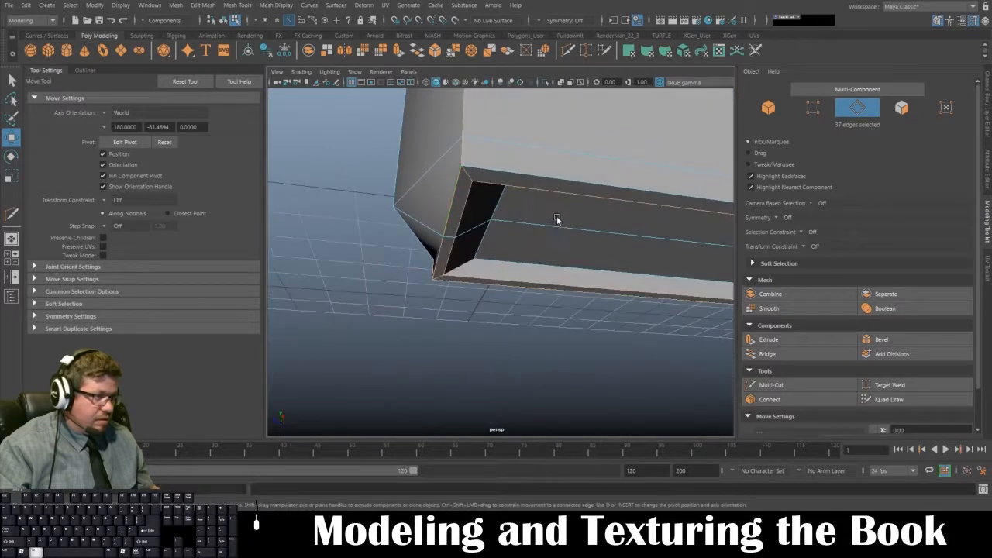
left_click(514, 172, "shift")
Select the two page-block edges beside the spine at the bottom end and move them toward the spine.
left_click_drag(514, 171, 541, 265, "alt")
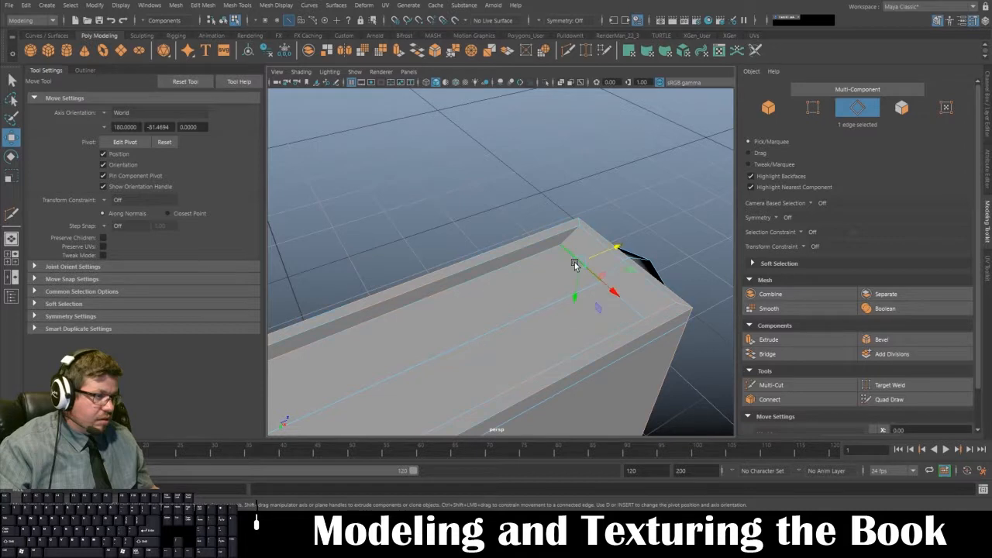
left_click_drag(637, 272, 609, 272)
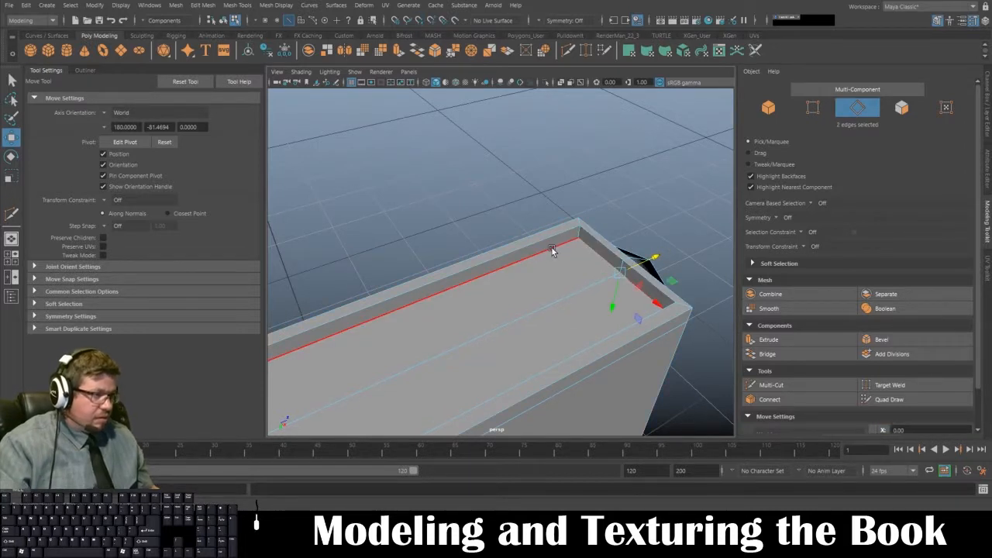
Select the outer cover edges again, including the recess rim beside the spine at the bottom end.
double_click(579, 232)
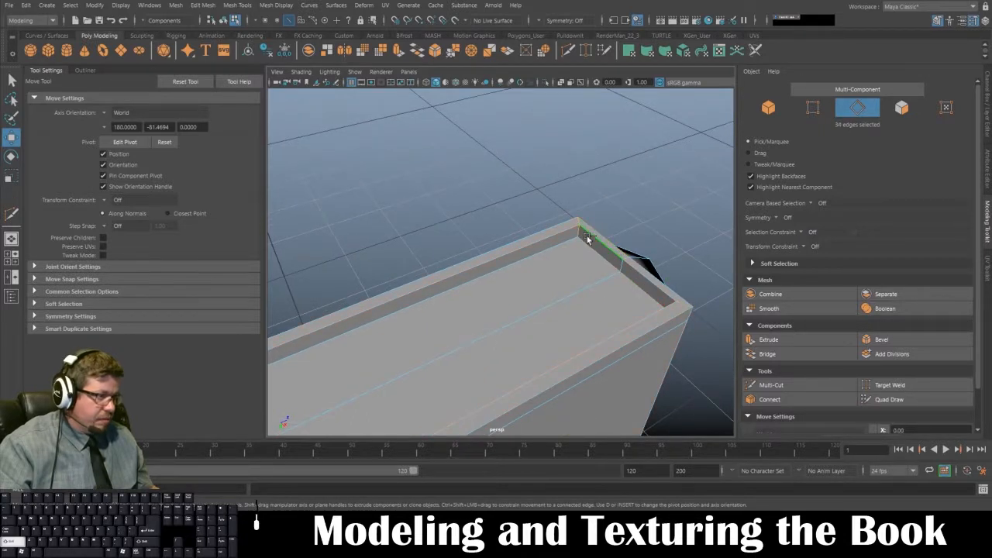
left_click_drag(583, 274, 603, 222, "alt")
right_click_drag(602, 222, 597, 219, "alt")
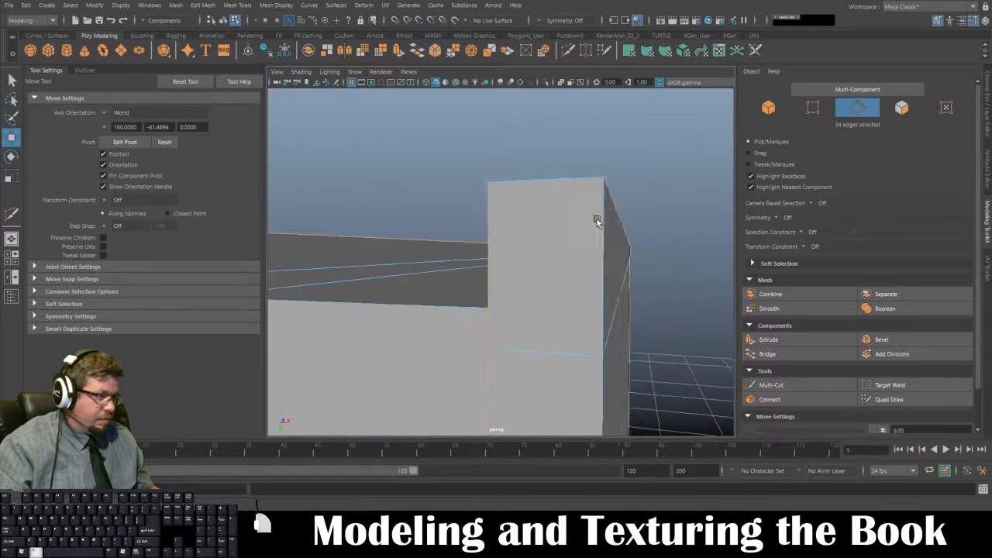
left_click_drag(597, 220, 450, 254, "alt")
right_click_drag(450, 255, 451, 243, "alt")
key("f")
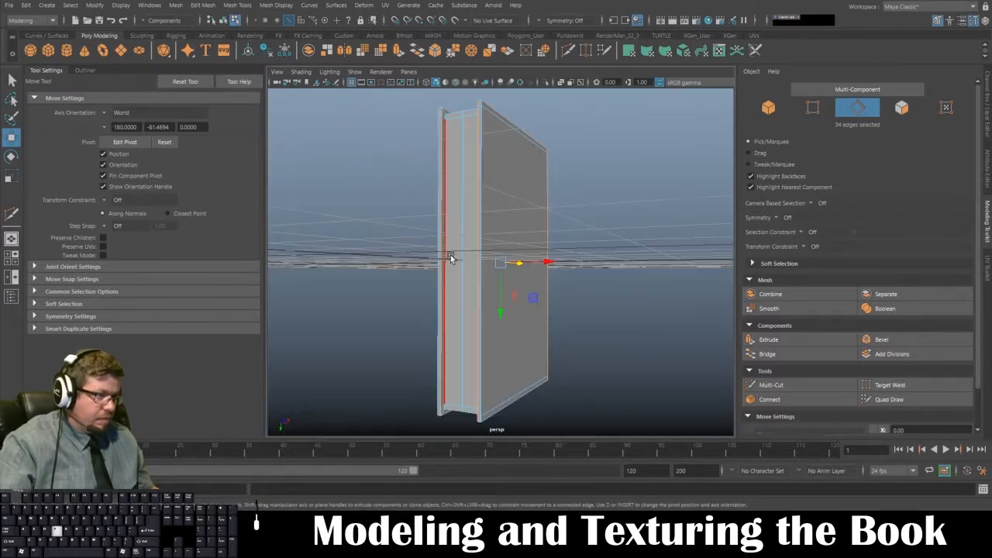
Add the long vertical edges of both covers along the fore-edge side to the edge selection.
right_click_drag(503, 174, 510, 222, "alt")
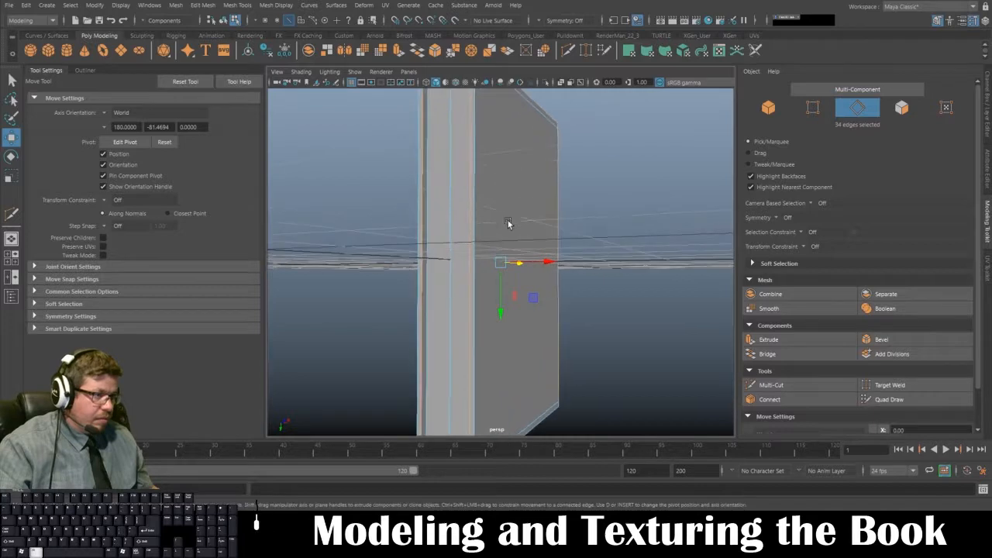
double_click(481, 189, "shift")
left_click_drag(480, 174, 502, 180, "alt")
right_click_drag(502, 179, 503, 190, "alt")
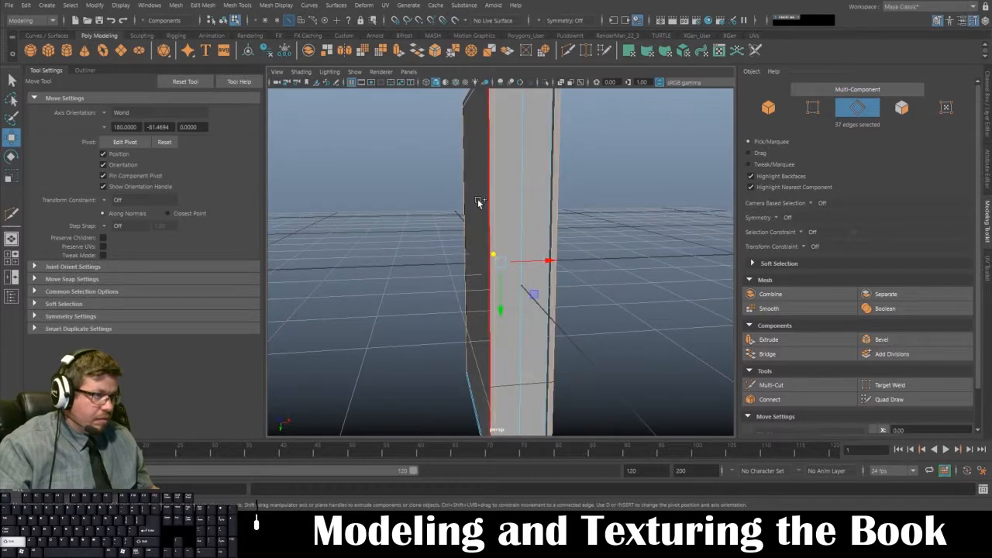
double_click(477, 198, "shift")
left_click_drag(478, 198, 524, 173, "alt")
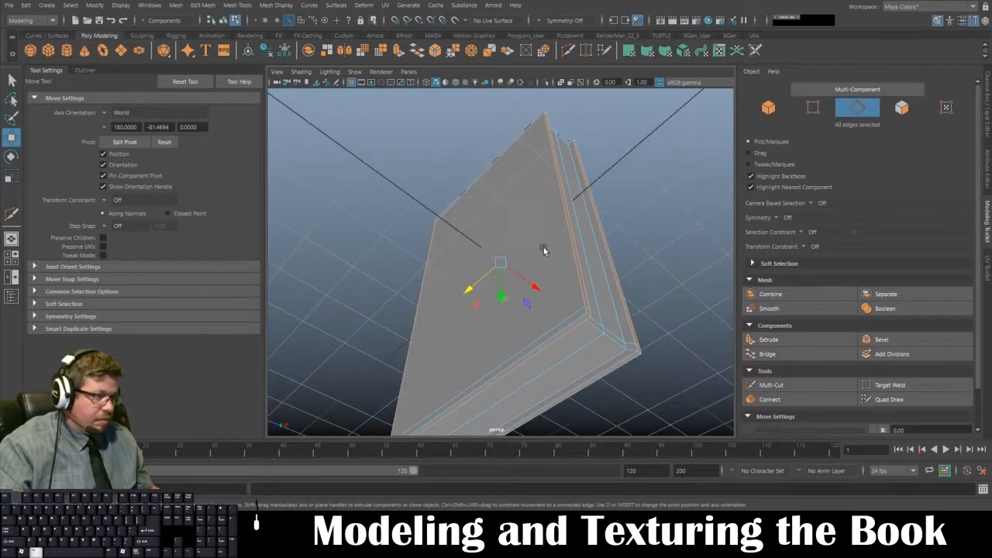
Add the remaining cover rim edges at the book's ends to the selection and bevel all selected edges.
right_click_drag(554, 247, 599, 272, "alt")
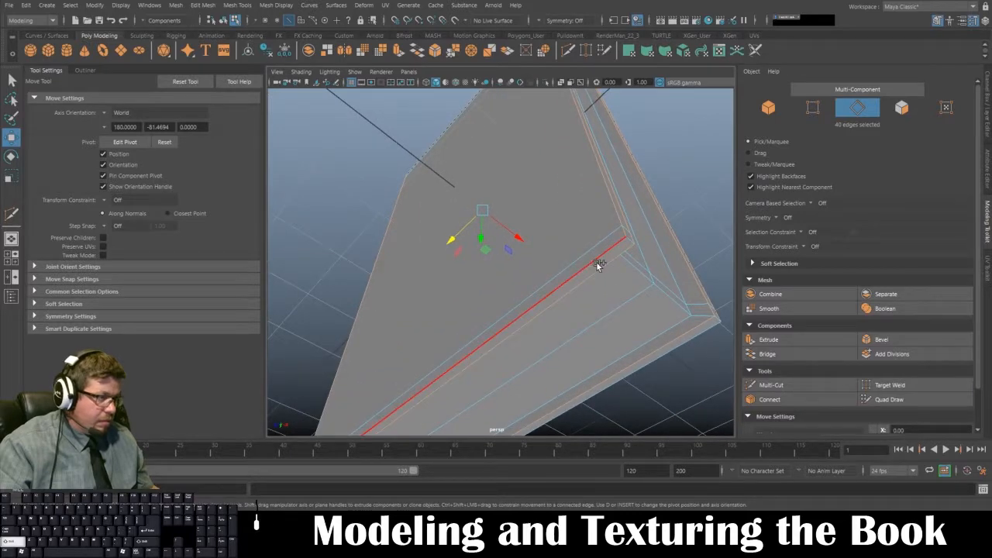
left_click_drag(587, 265, 474, 257, "alt")
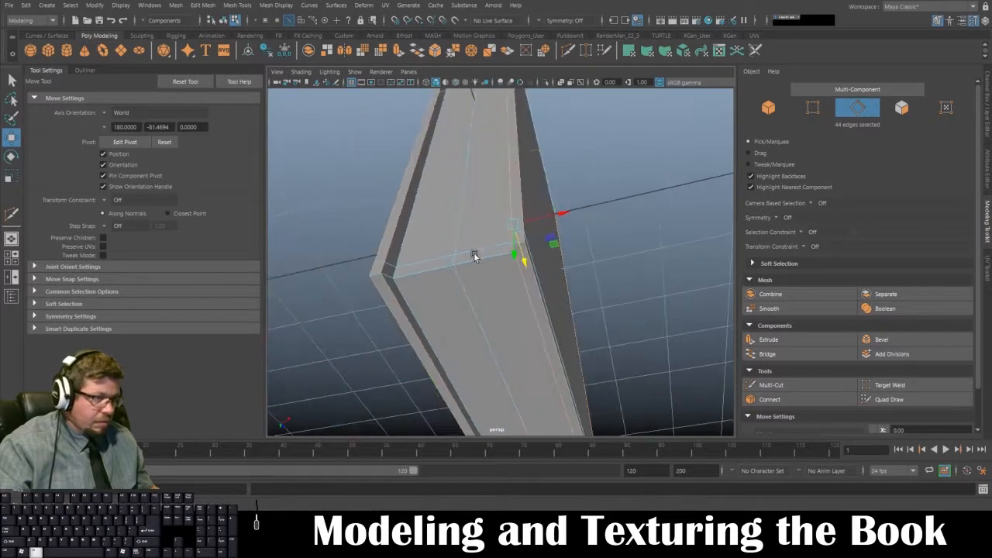
double_click(418, 270, "shift")
left_click_drag(417, 271, 540, 141, "alt")
double_click(500, 151, "shift")
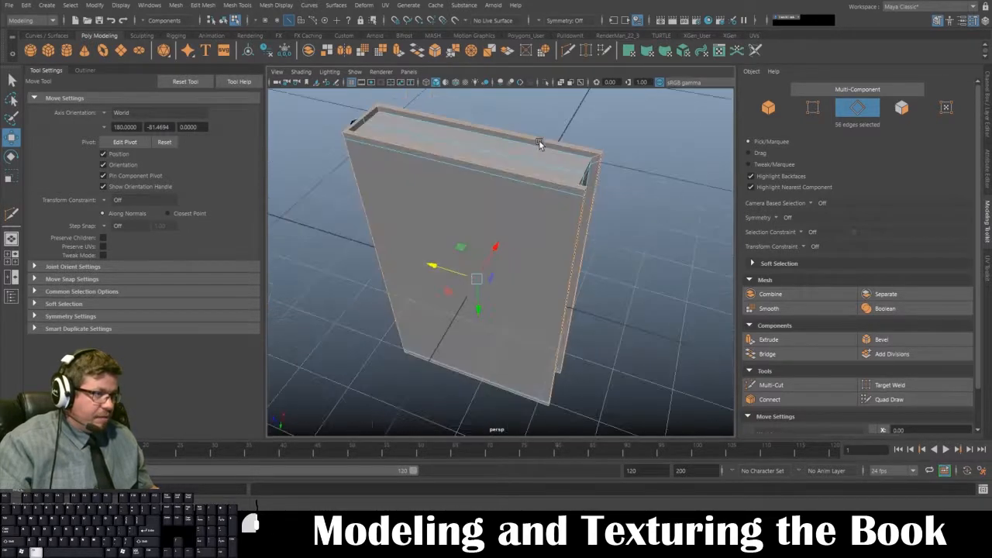
right_click(472, 152, "shift")
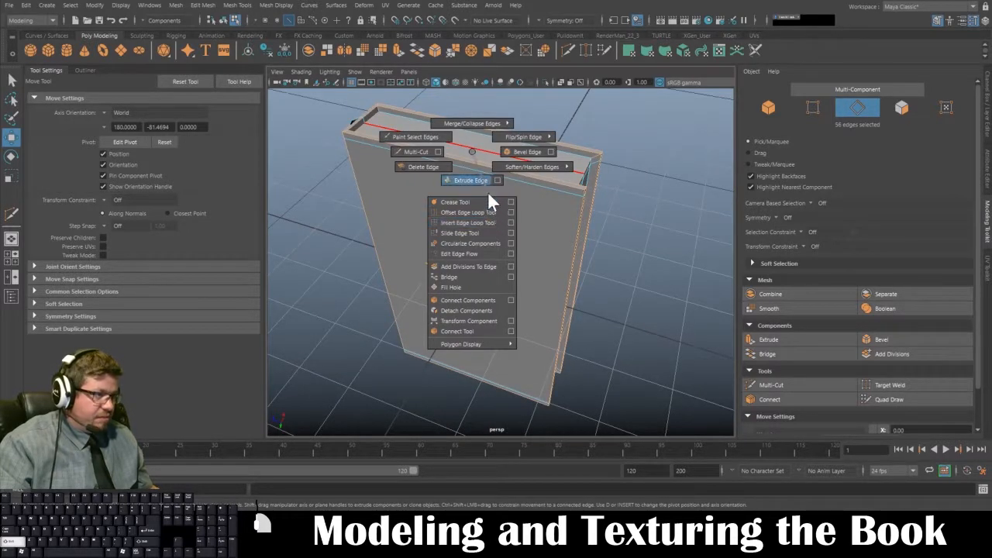
left_click(506, 153)
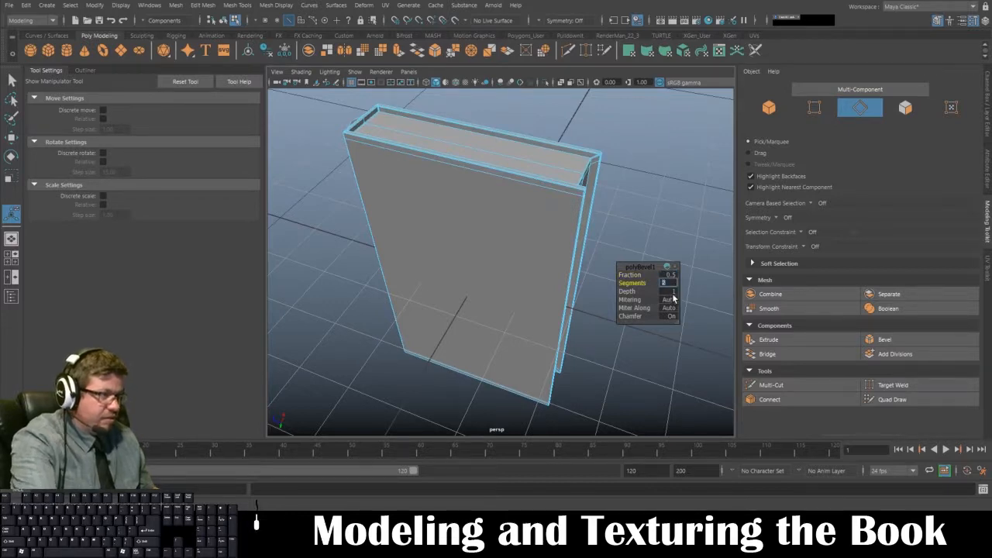
Switch to object mode, select the book, and inspect its smoothed shape from the fore-edge side.
right_click_drag(546, 174, 570, 134)
left_click_drag(570, 135, 504, 150, "alt")
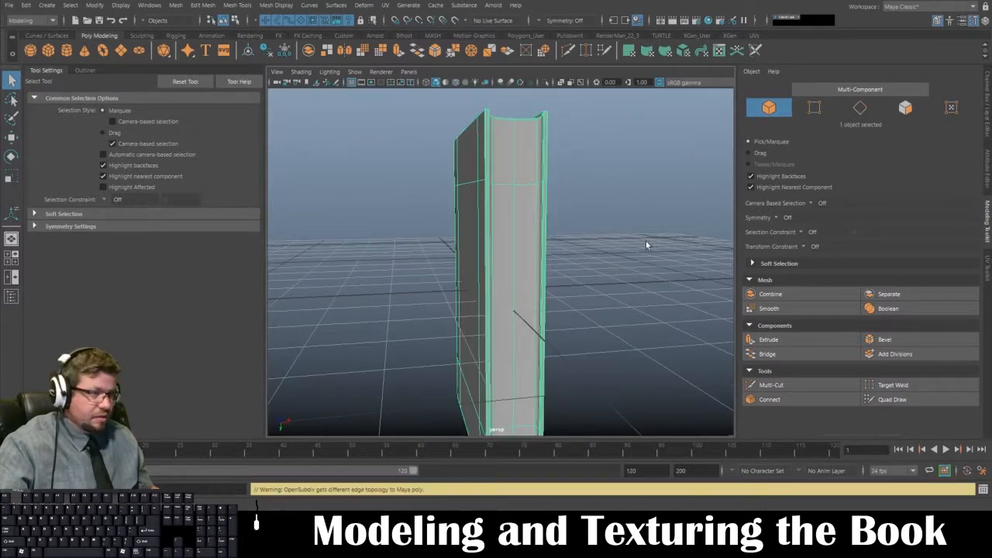
left_click(558, 217)
left_click_drag(559, 217, 516, 217, "alt")
left_click_drag(435, 250, 598, 194, "alt")
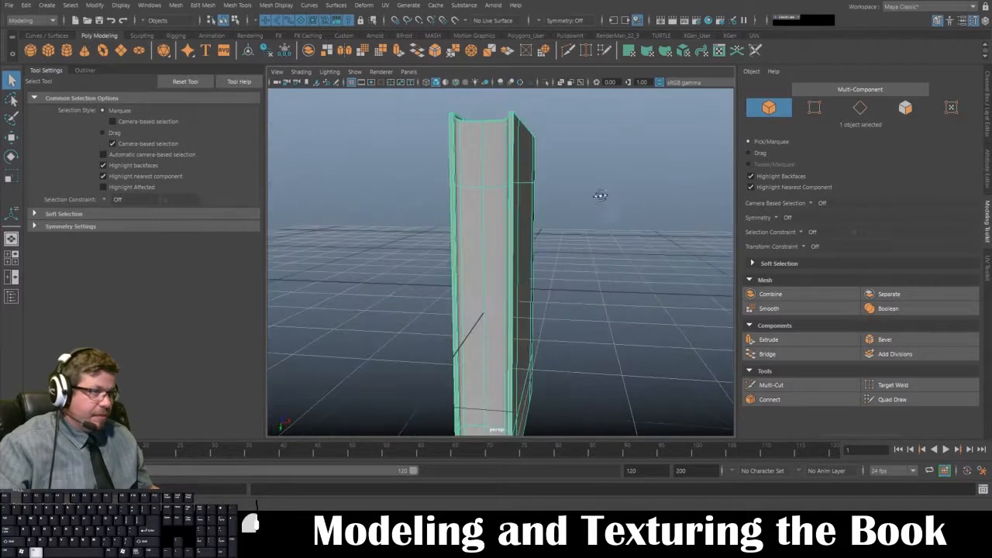
Inspect the smooth preview of the book's covers, spine and fore-edge from several sides.
left_click(598, 194)
mouse_move(507, 202)
left_mouse_down("alt")
mouse_move(532, 217)
mouse_move(569, 217)
mouse_move(545, 155)
mouse_move(507, 210)
mouse_move(468, 164)
mouse_move(582, 173)
mouse_move(538, 173)
mouse_move(502, 211)
left_mouse_up("alt")
left_click(507, 195)
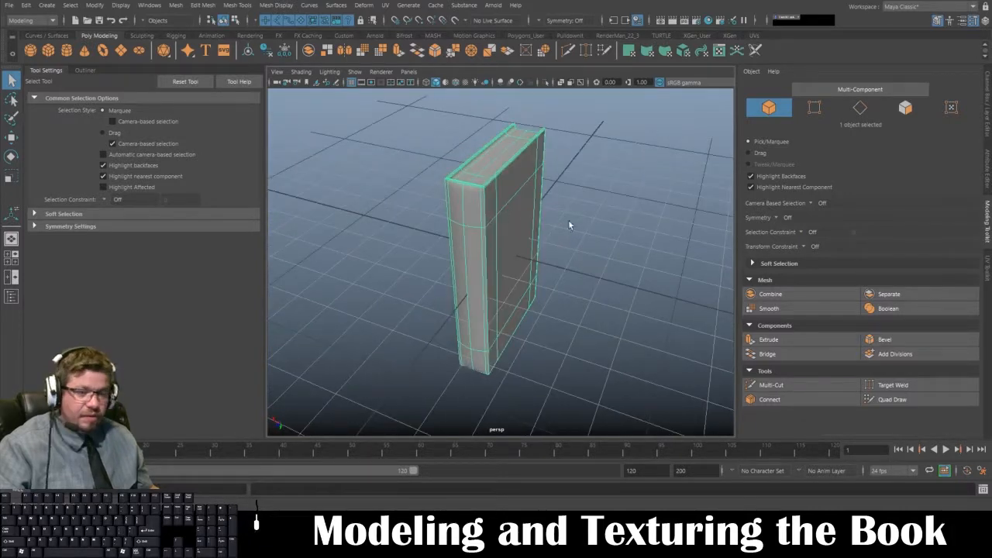
left_click(513, 209)
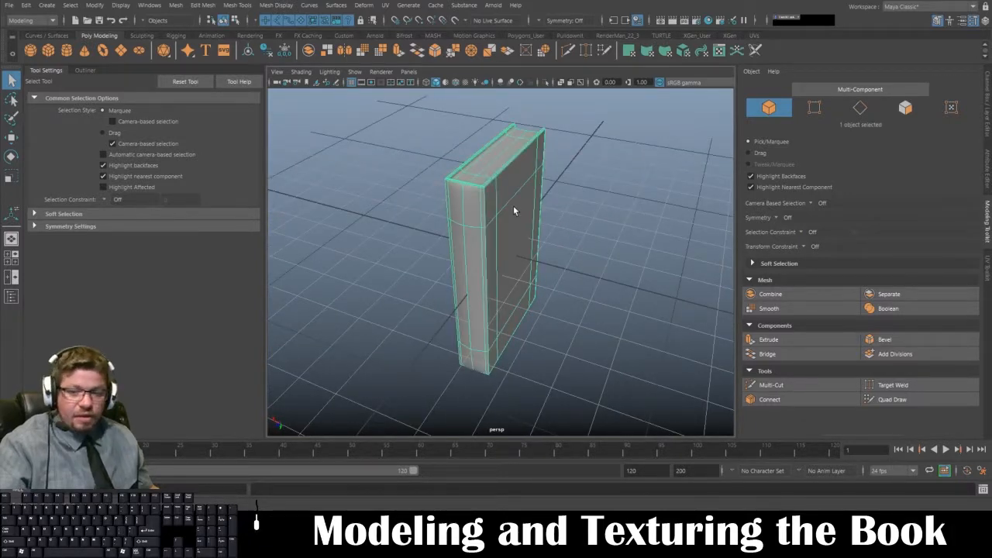
left_click(615, 203)
left_click_drag(616, 204, 530, 209, "alt")
Try softening the book's edges and applying Smooth with 1 division to the whole mesh.
mouse_move(446, 159)
right_mouse_down("shift")
mouse_move(530, 185)
mouse_move(563, 165)
right_mouse_up("shift")
left_click(563, 166)
left_click(477, 170)
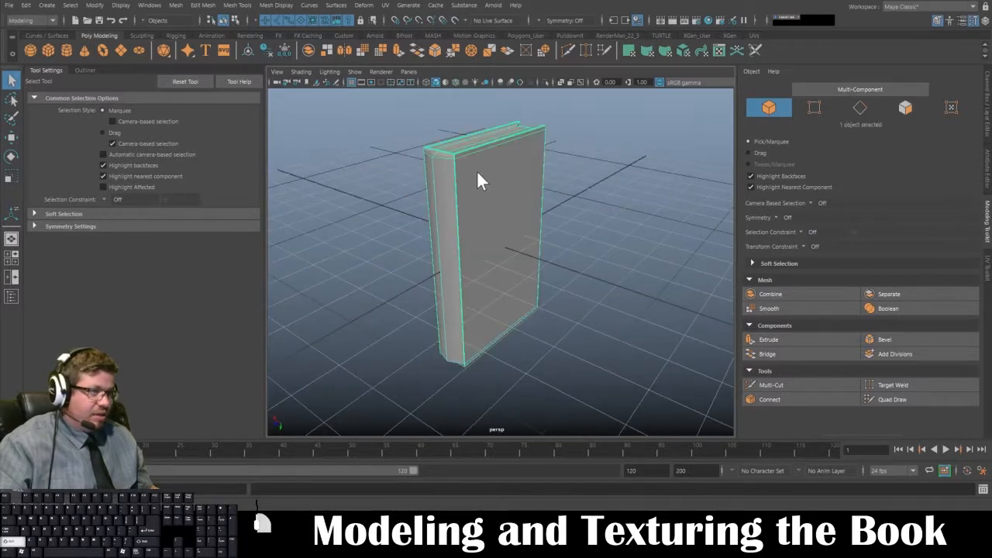
right_click_drag(476, 169, 478, 237, "shift")
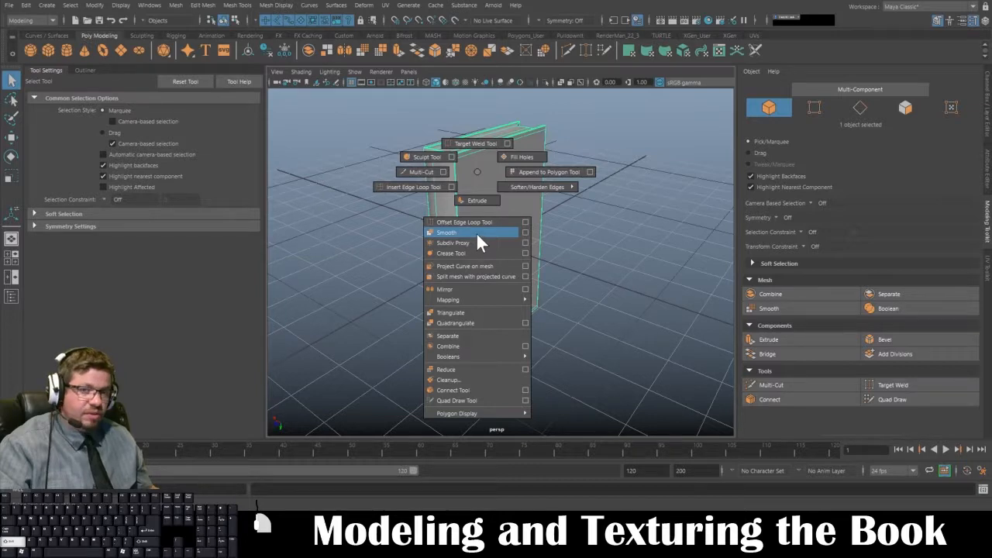
right_click_drag(478, 242, 478, 242, "shift")
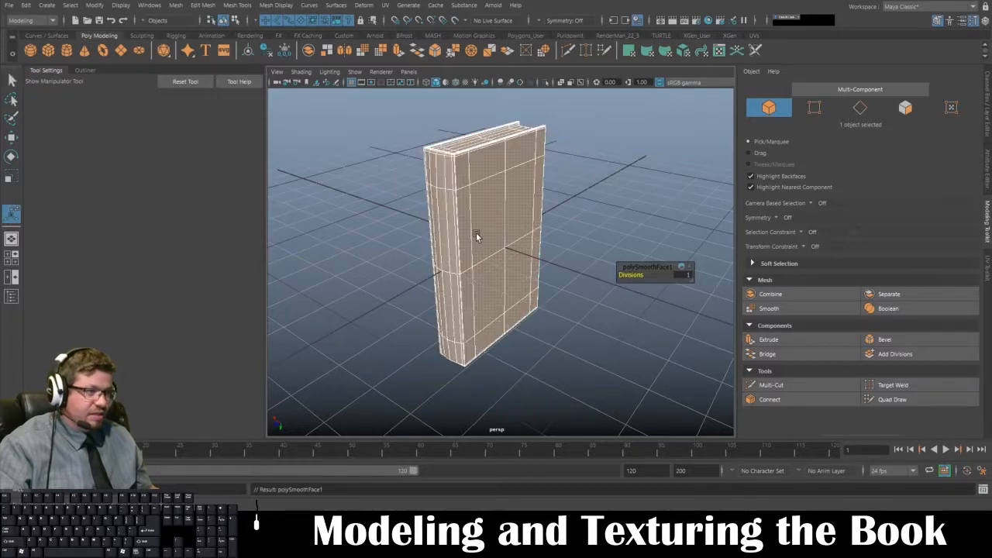
Examine the smoothed mesh around the spine, the book's ends and the cover corners.
left_click_drag(609, 209, 341, 206, "alt")
left_click(561, 183)
left_click_drag(561, 182, 443, 182, "alt")
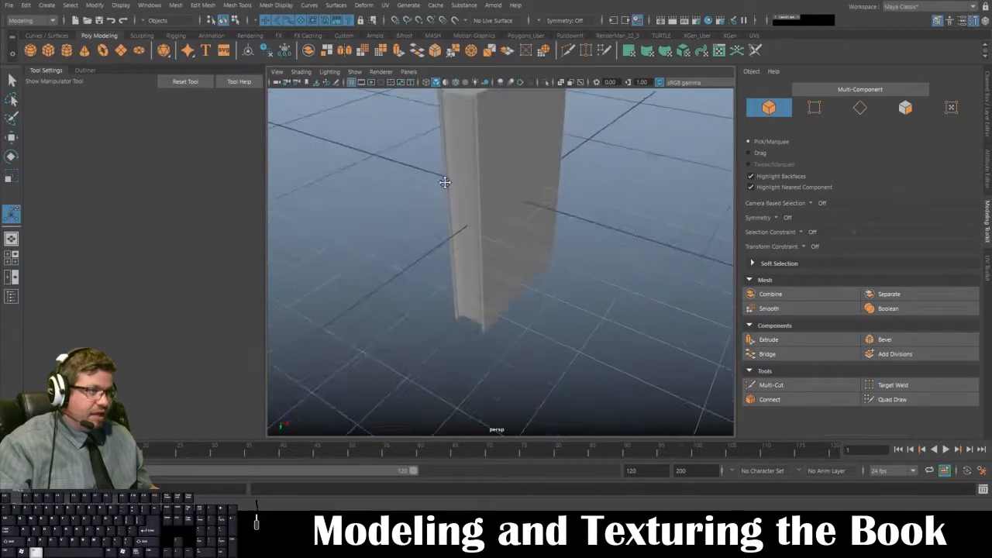
middle_click_drag(443, 182, 425, 268, "alt")
right_click_drag(425, 267, 475, 269, "alt")
left_click_drag(475, 269, 443, 158, "alt")
middle_click_drag(442, 158, 457, 245, "alt")
left_click_drag(457, 245, 426, 250, "alt")
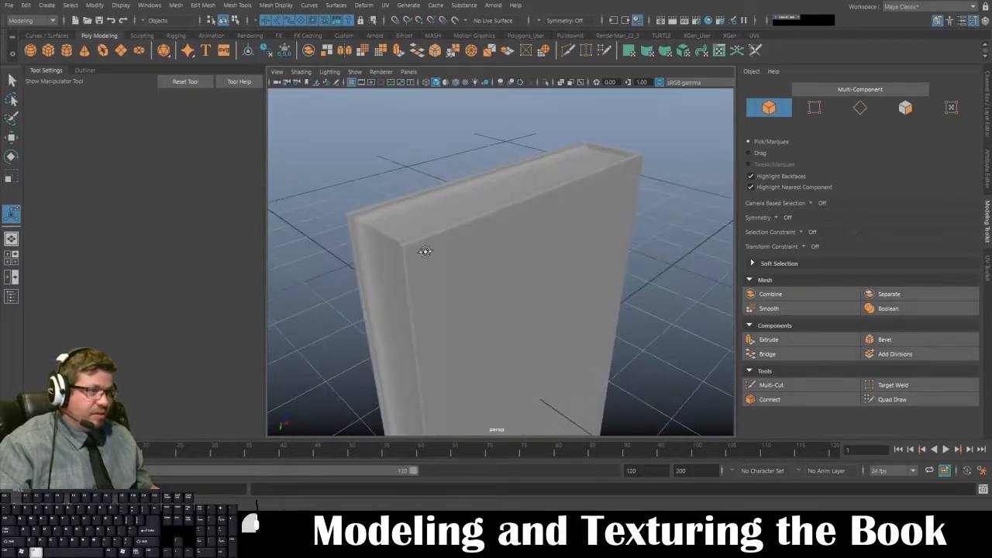
right_click_drag(426, 250, 424, 273, "alt")
left_click(349, 204)
left_click_drag(349, 203, 392, 223, "alt")
Undo the smoothing, the edge softening and the bevel, back to the selected cover edges.
key("ctrl+z")
key("ctrl+z")
key("ctrl+z")
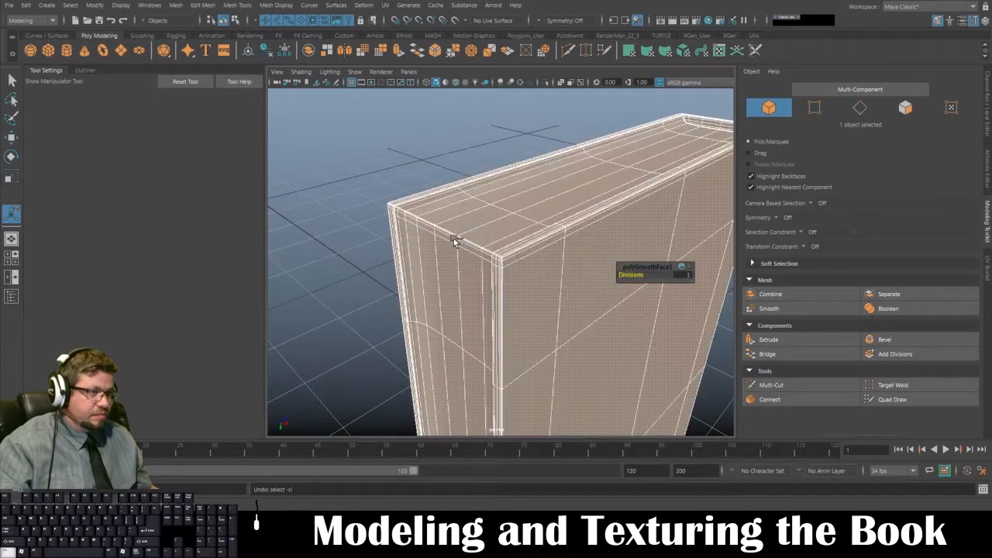
left_click_drag(472, 234, 522, 227, "alt")
left_click(525, 212)
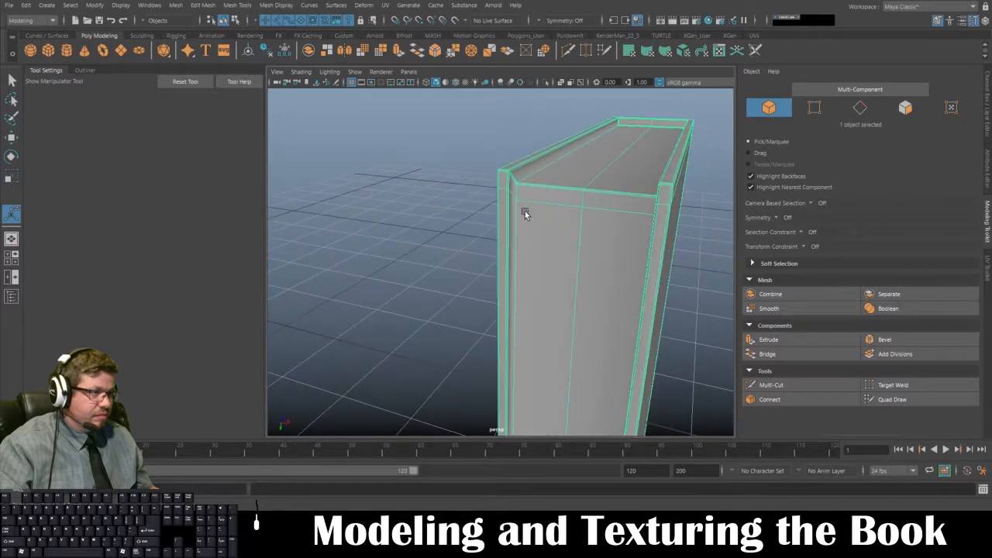
mouse_move(524, 211)
right_mouse_down("alt")
mouse_move(536, 224)
mouse_move(544, 214)
right_mouse_up("alt")
left_click_drag(544, 215, 454, 237, "alt")
key("ctrl+z")
key("ctrl+z")
key("ctrl+z")
key("ctrl+z")
key("ctrl+z")
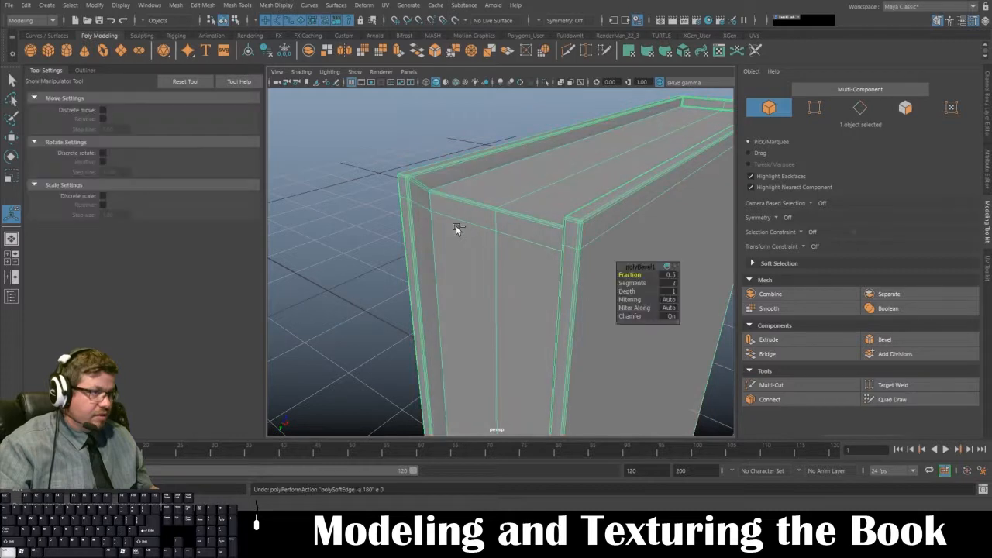
key("ctrl+z")
key("ctrl+z")
key("ctrl+z")
key("ctrl+z")
key("ctrl+z")
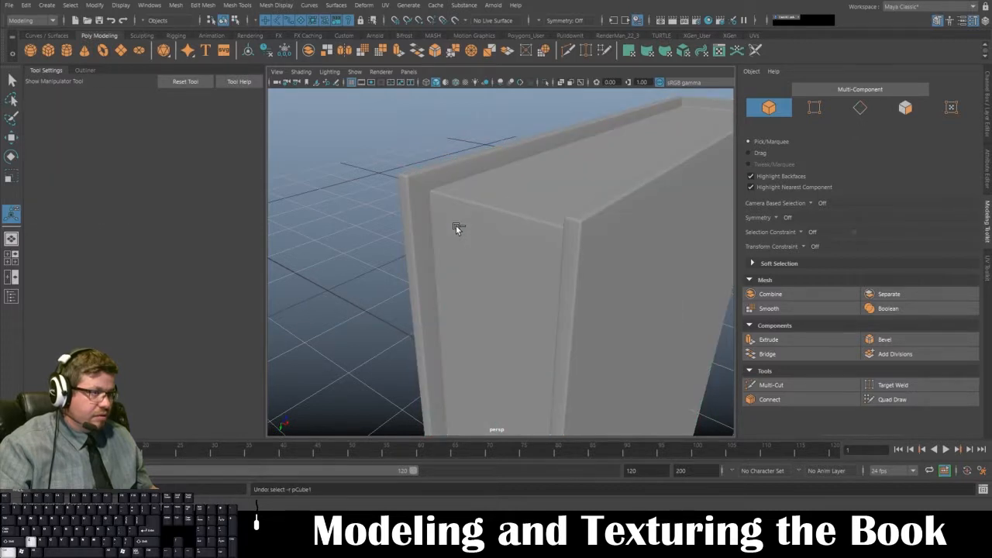
key("ctrl+z")
key("ctrl+z")
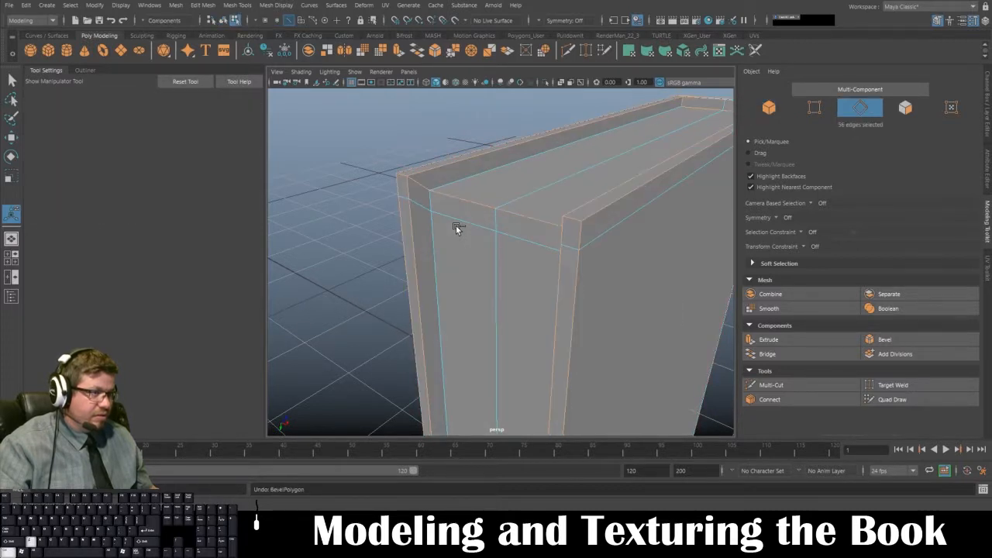
Add the inner edges where the page block meets the covers to the selection and bevel all selected edges with 2 segments.
left_click_drag(456, 225, 468, 211, "alt")
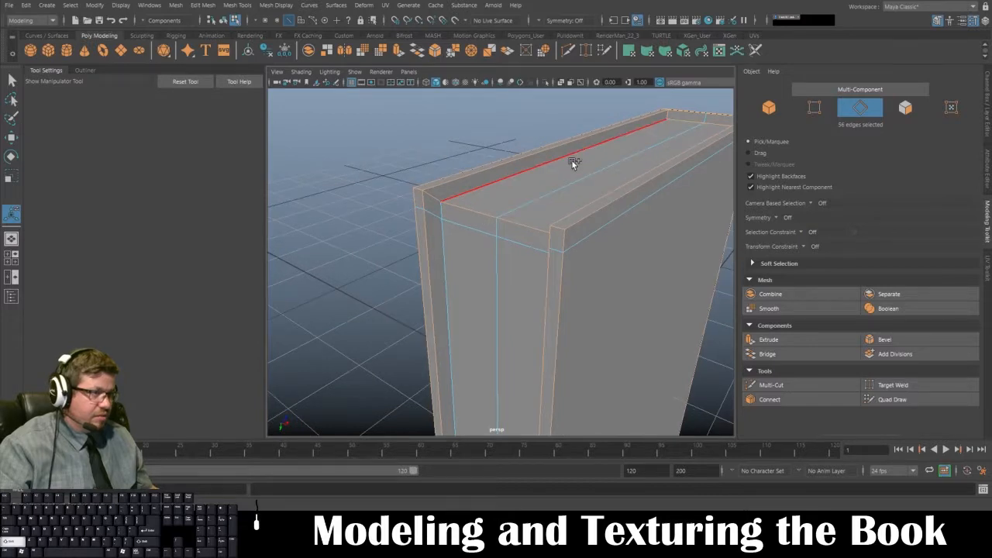
double_click(554, 197, "shift")
left_click_drag(554, 197, 651, 177, "alt")
double_click(705, 146, "shift")
left_click_drag(705, 146, 533, 284, "alt")
left_click(507, 370, "shift")
right_click_drag(533, 284, 569, 277, "shift")
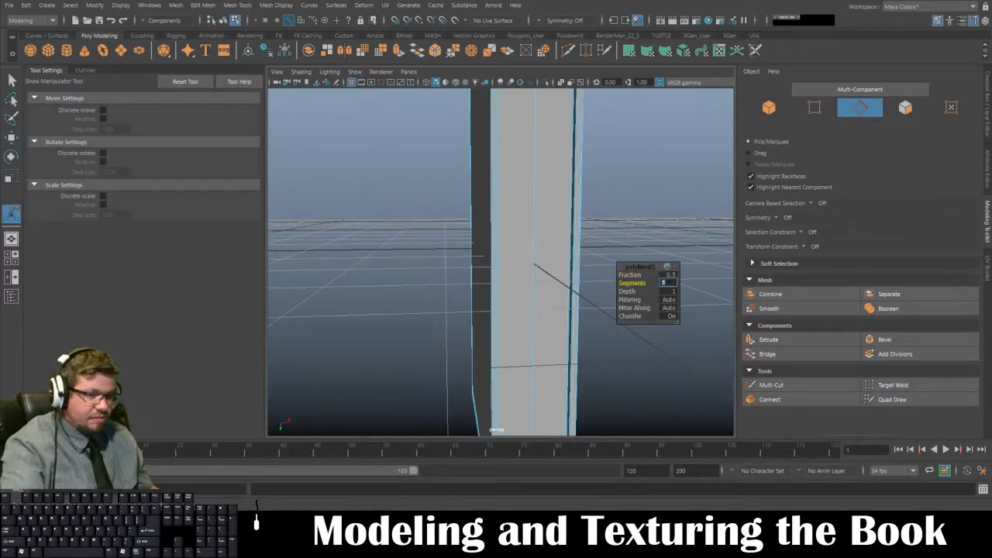
type("2")
key("Return")
Switch to object mode and soften the edges of the beveled book.
right_click_drag(524, 207, 560, 191)
left_click_drag(558, 193, 495, 249, "alt")
right_click_drag(487, 226, 581, 226, "shift")
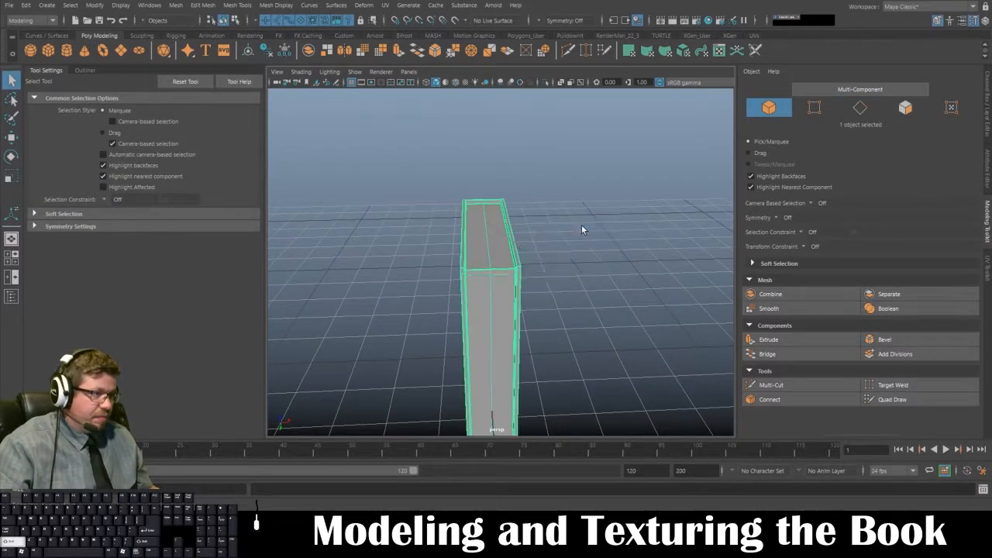
Try applying Smooth with 1 division to the book, check its fore-edge and covers, and undo it.
right_click(478, 230, "shift")
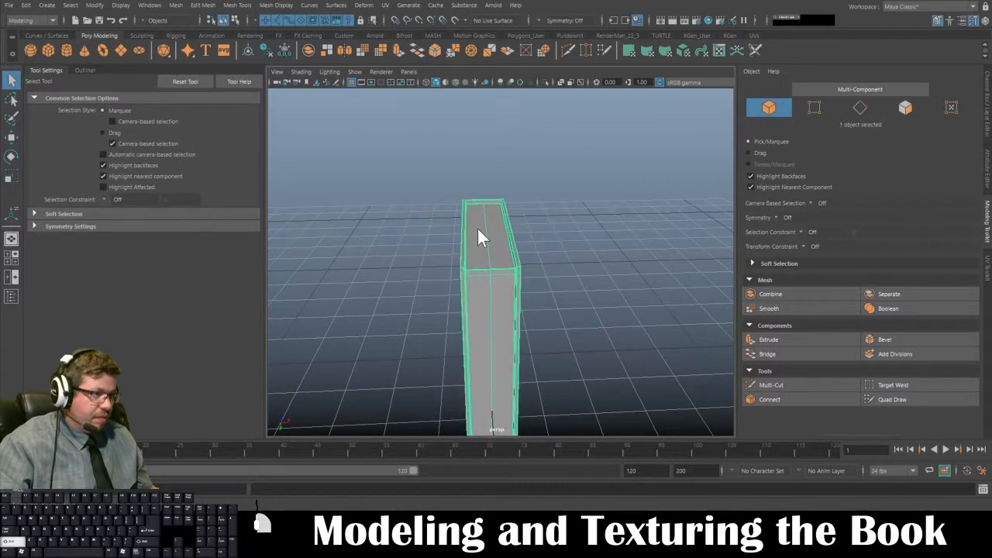
right_click_drag(477, 229, 473, 288, "shift")
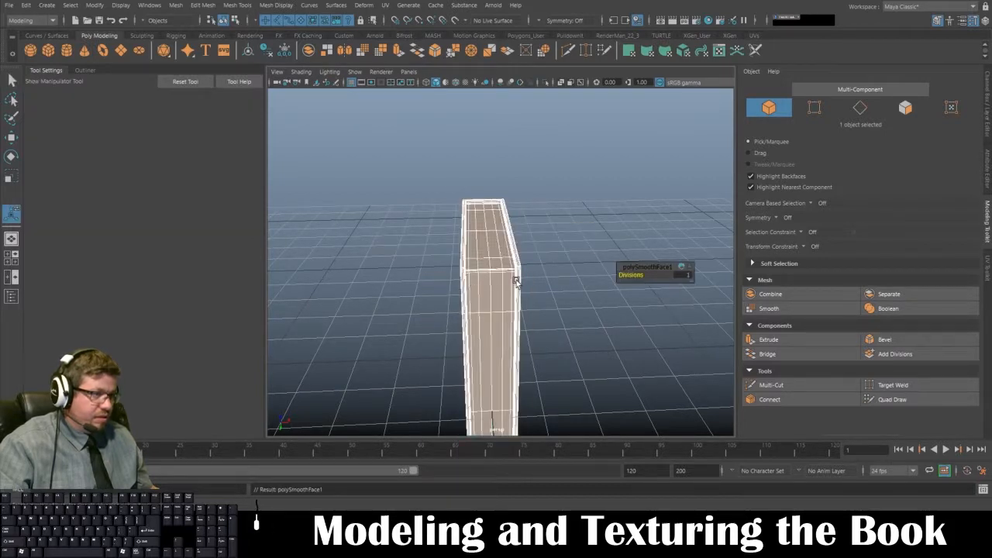
left_click(561, 252)
left_click_drag(561, 252, 511, 234, "alt")
middle_click_drag(512, 235, 489, 322, "alt")
right_click_drag(489, 323, 473, 295, "alt")
left_click(522, 328)
left_click_drag(473, 296, 578, 267, "alt")
left_click(539, 228)
middle_click_drag(540, 228, 473, 162, "alt")
left_click_drag(487, 224, 534, 279, "alt")
key("ctrl+z")
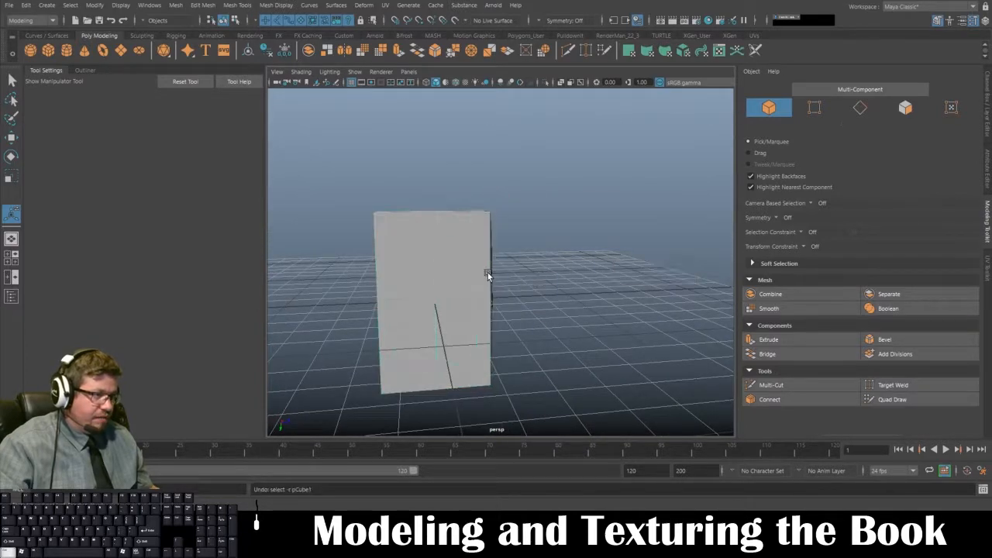
Reselect the book and compare its smooth mesh preview with the unsmoothed display, ending on the unsmoothed one.
left_click(487, 273)
left_click_drag(458, 273, 521, 335, "alt")
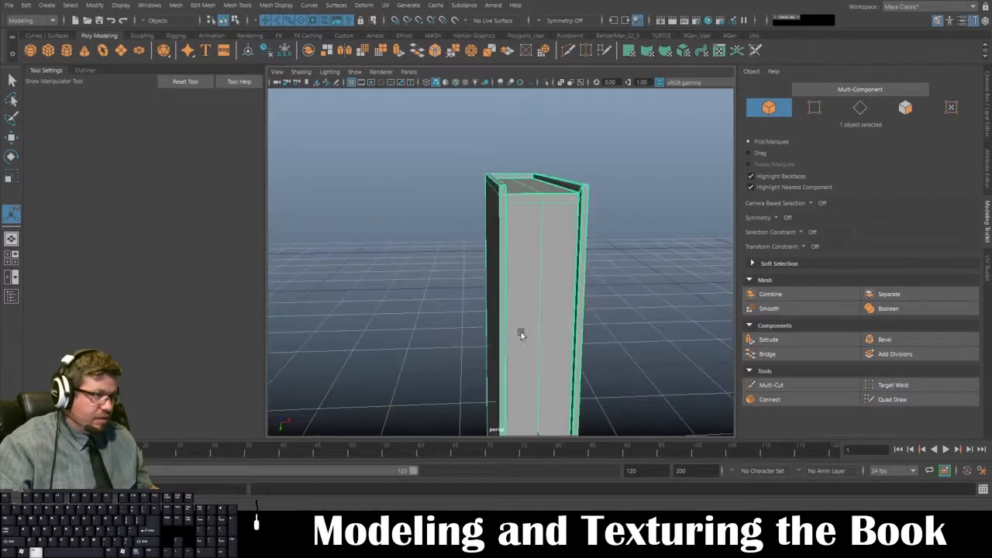
left_click_drag(444, 207, 483, 176, "alt")
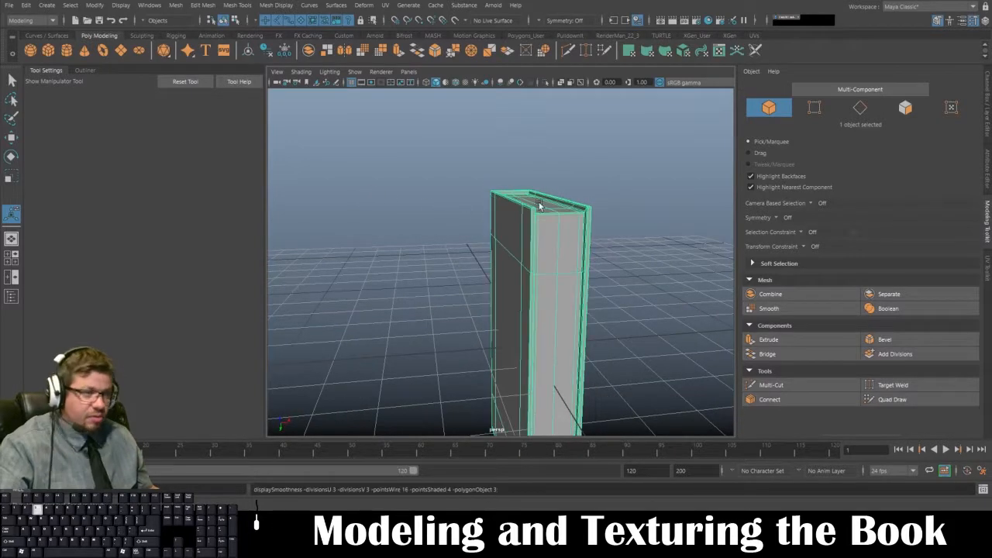
left_click(626, 251)
left_click_drag(626, 251, 565, 217, "alt")
left_click(514, 228)
key("f")
key("1")
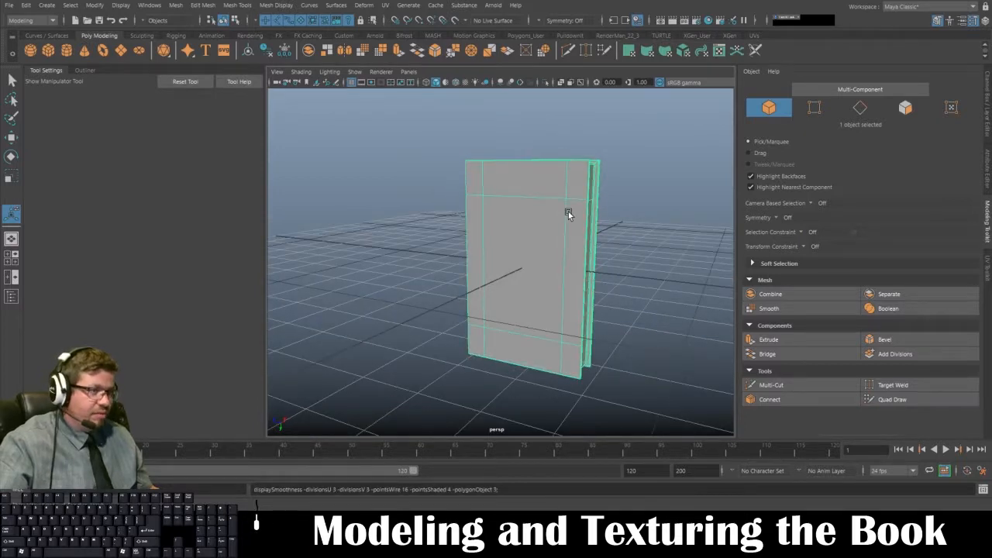
key("1")
key("3")
key("1")
left_click(633, 210)
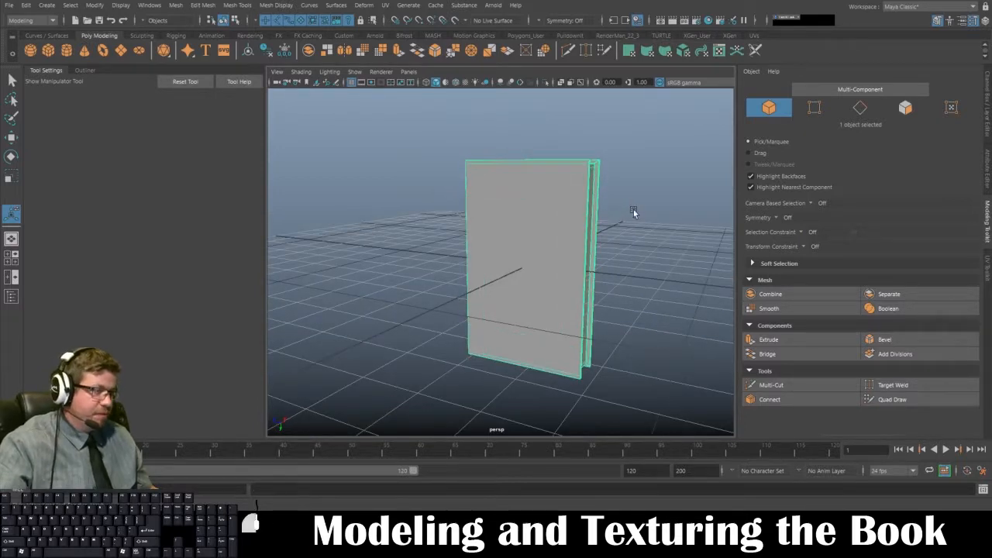
left_click_drag(580, 217, 527, 224, "alt")
left_click(506, 184)
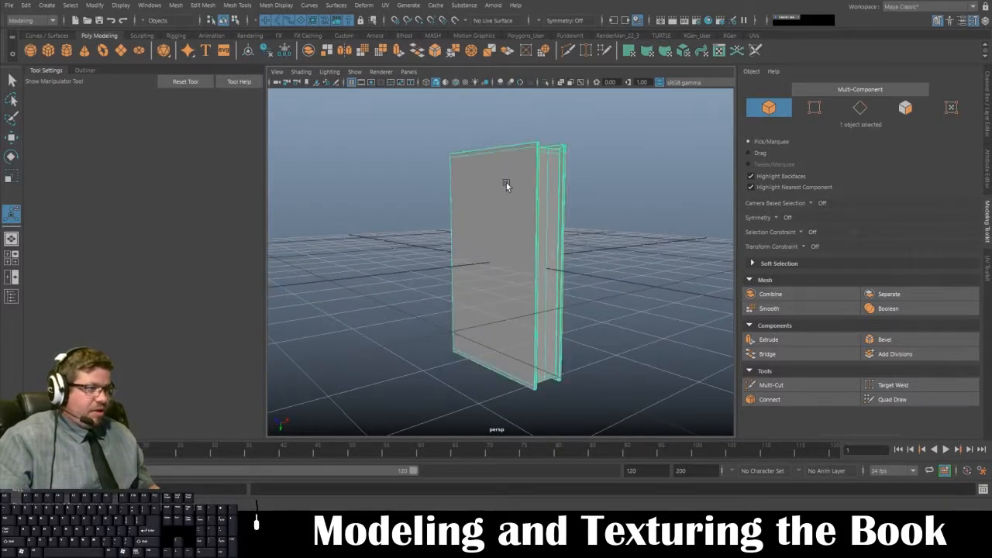
Switch to the Persp/UV Editor layout and apply an automatic UV projection to the book.
left_click(409, 72)
mouse_move(427, 158)
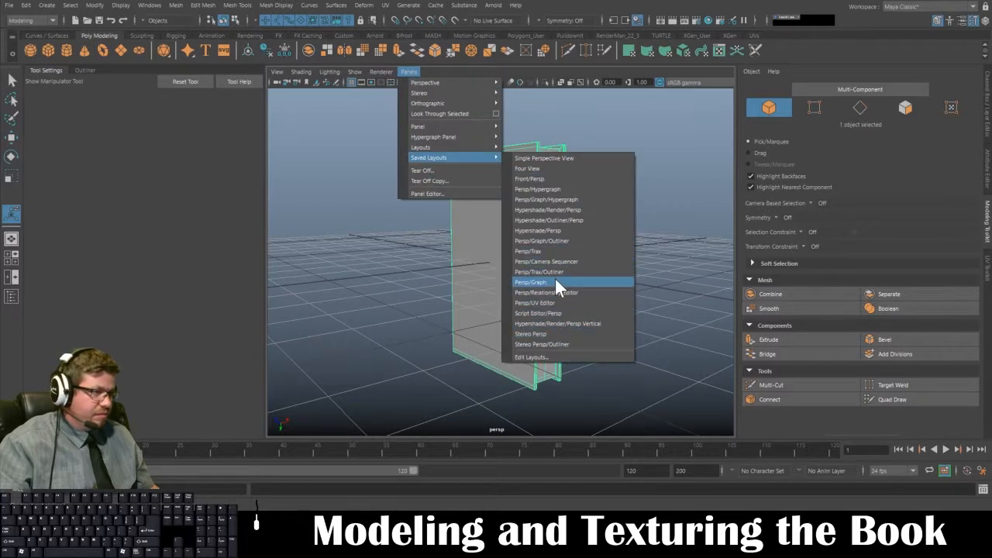
left_click(543, 303)
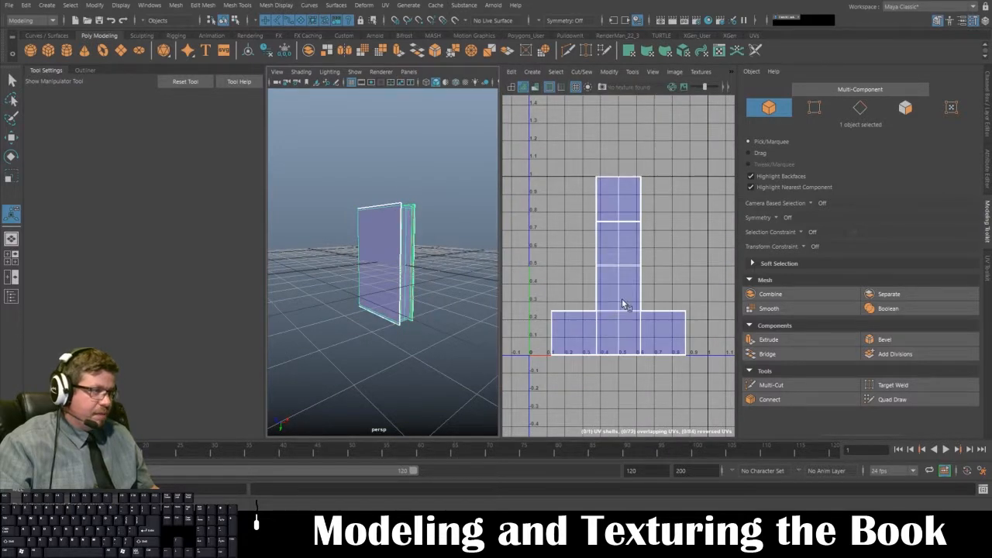
key("space")
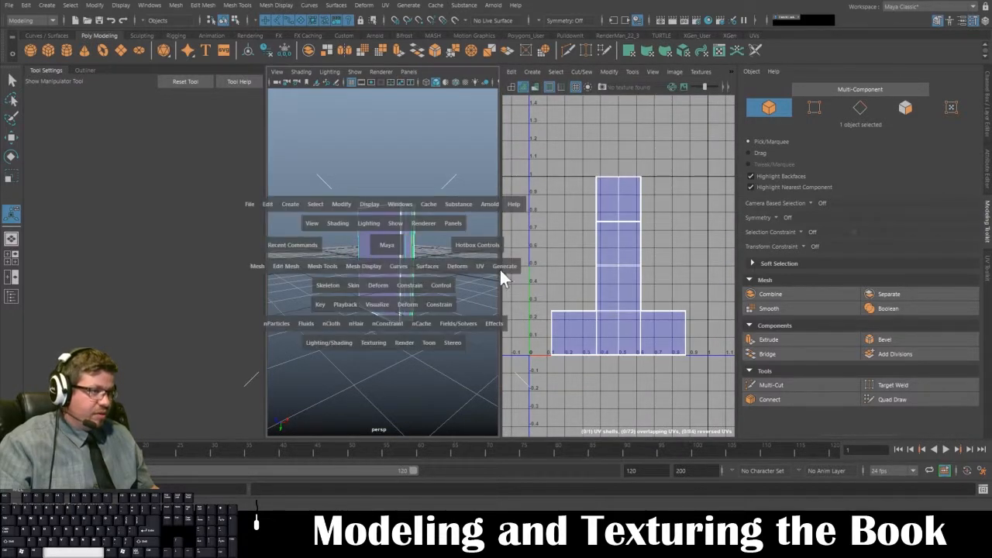
left_click_drag(479, 266, 504, 74)
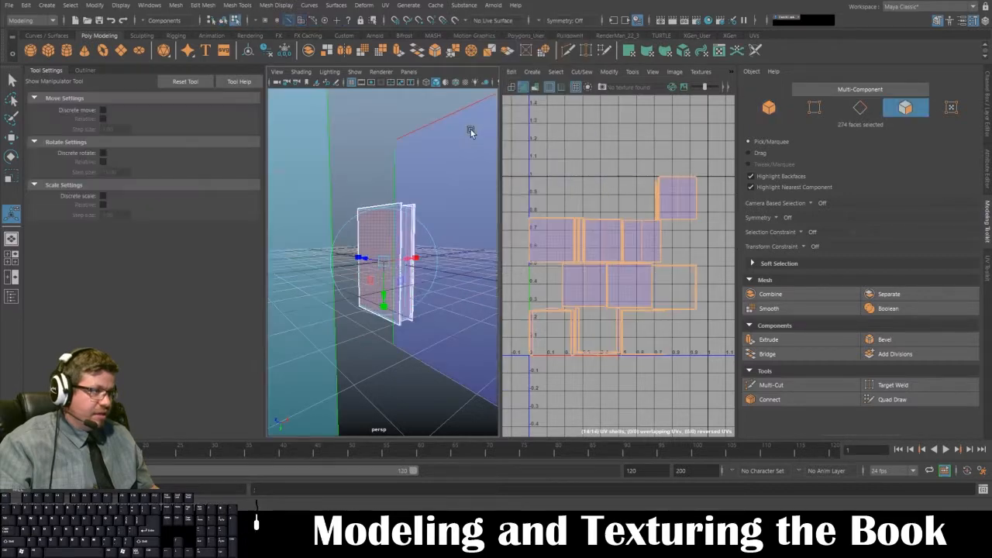
Maximize the perspective view around the book, enter face selection mode and turn on the smooth mesh preview.
key("f")
key("space")
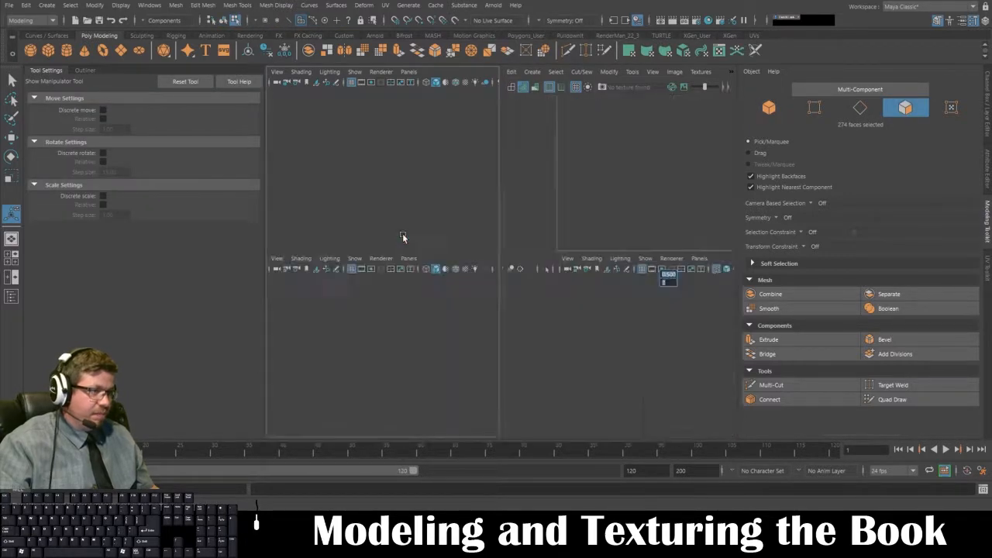
left_click_drag(453, 252, 545, 148, "alt")
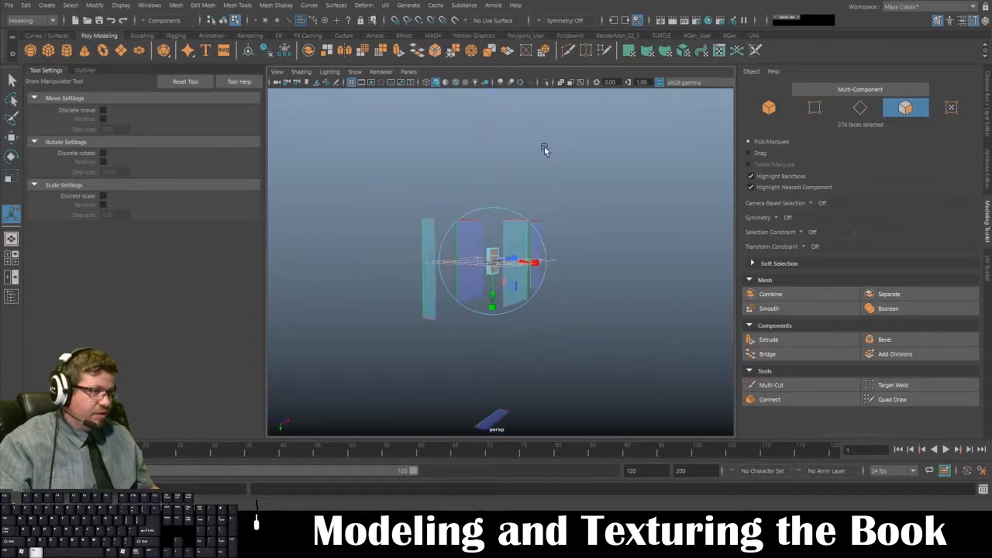
scroll(589, 383, "up", 5)
left_click(439, 119)
left_click_drag(457, 166, 532, 177, "alt")
right_click_drag(514, 239, 513, 265)
scroll(511, 256, "up", 5)
key("3")
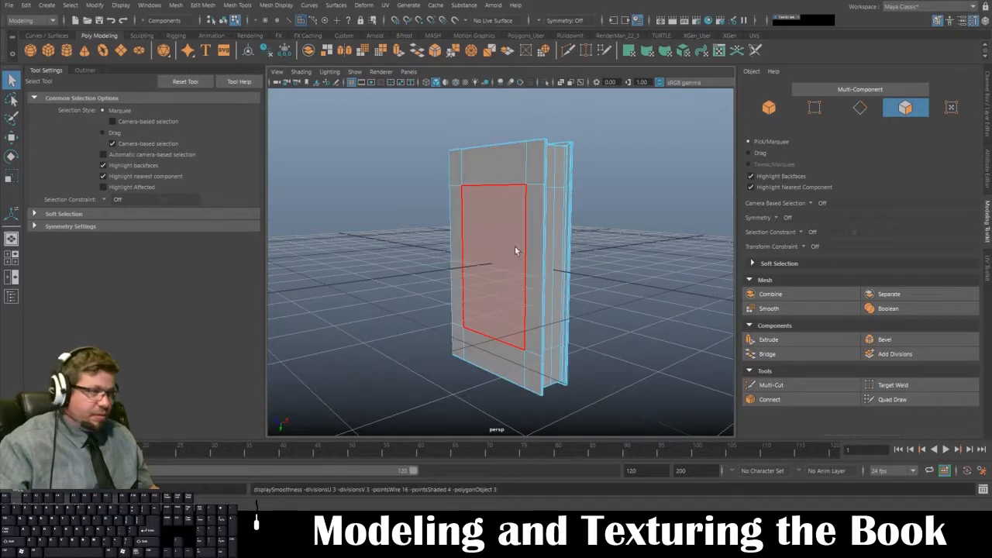
Select the large central cover face and extend the selection to the middle face band around both covers, the spine and the fore-edge rims.
scroll(514, 250, "up", 2)
left_click_drag(516, 271, 460, 249, "alt")
left_click(372, 230)
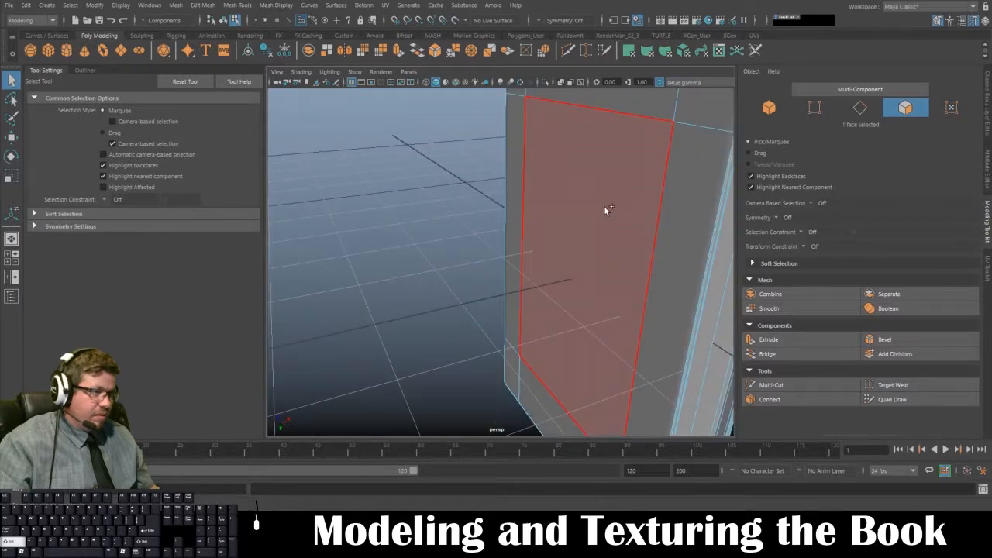
double_click(553, 221, "shift")
left_click_drag(552, 223, 742, 218, "alt")
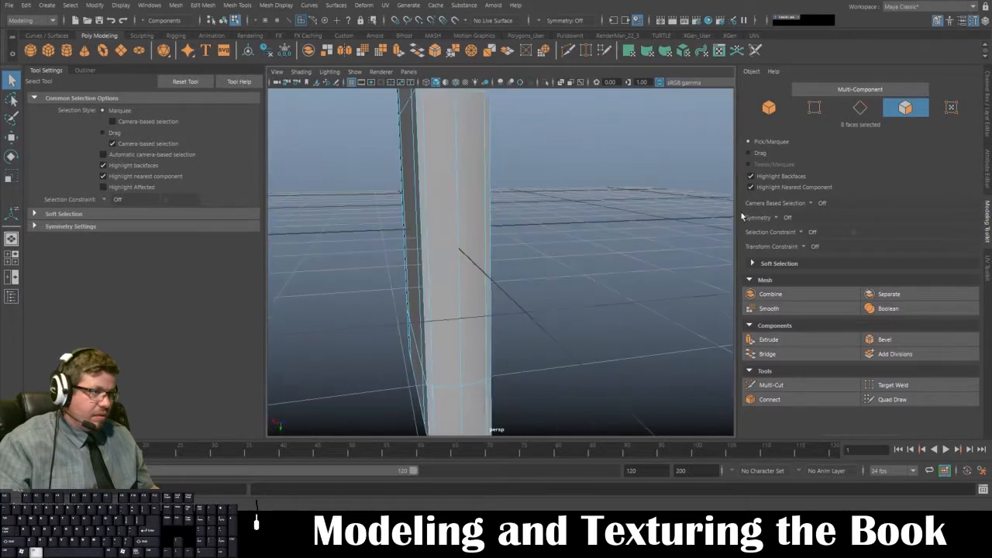
double_click(445, 224, "shift")
left_click_drag(370, 226, 624, 242, "alt")
double_click(365, 269, "shift")
left_click_drag(438, 267, 578, 270, "alt")
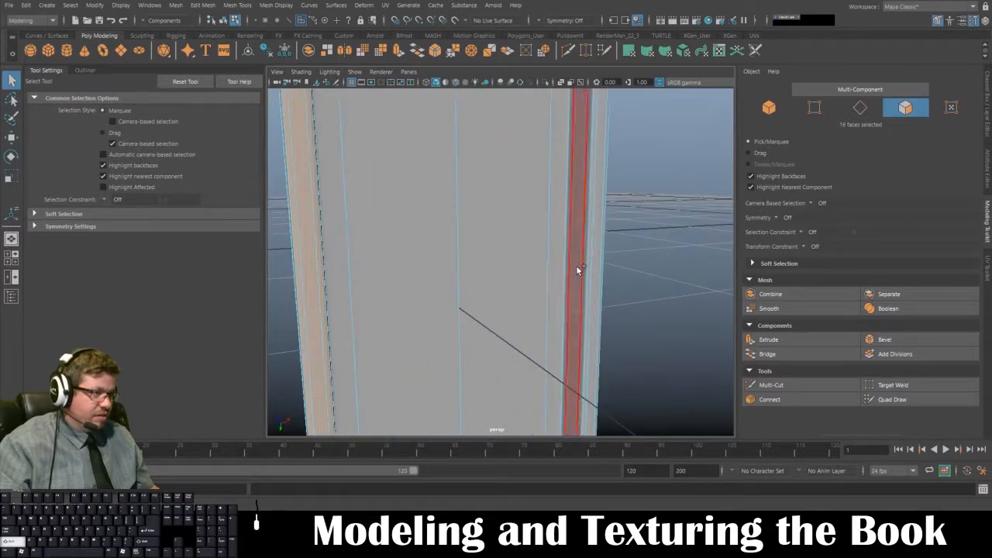
double_click(567, 252, "shift")
Try to extend the selection with the upper face loop that crosses the cover rims and the recessed page block.
right_click_drag(555, 249, 503, 228, "alt")
middle_click_drag(503, 228, 509, 330, "alt")
left_click_drag(466, 255, 516, 250, "alt")
right_click_drag(516, 251, 484, 327, "alt")
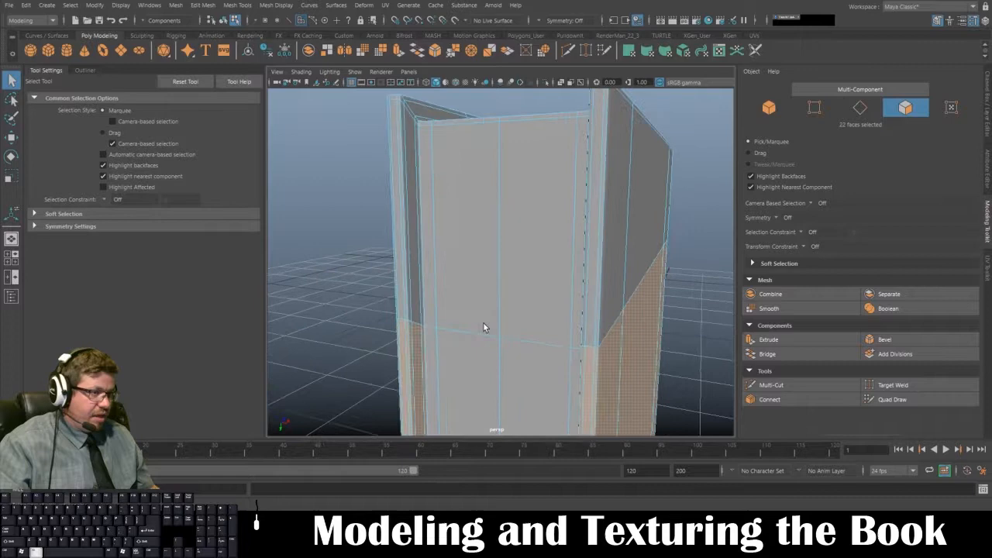
left_click(420, 253, "shift")
left_click_drag(420, 253, 425, 226, "alt")
key("ctrl+z")
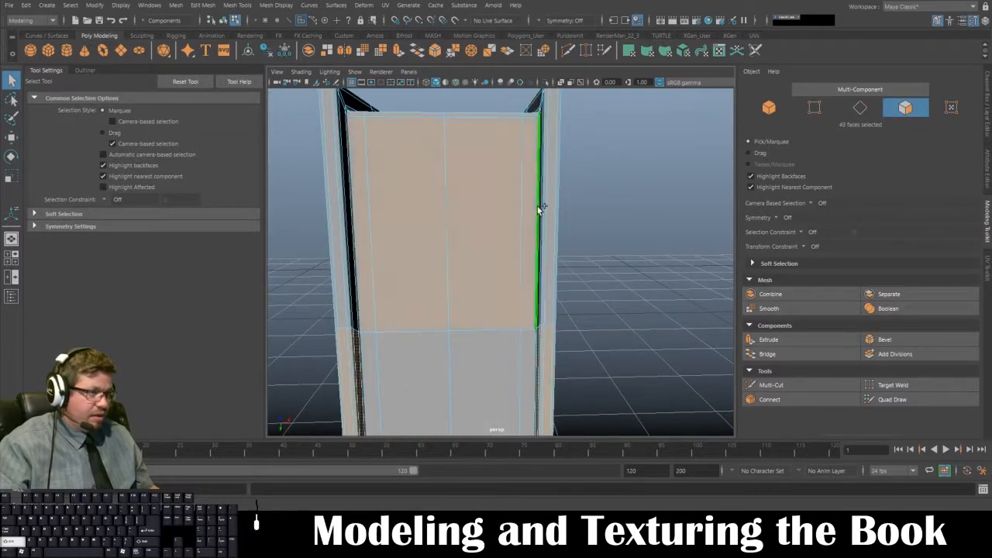
left_click(481, 199, "shift")
key("ctrl+z")
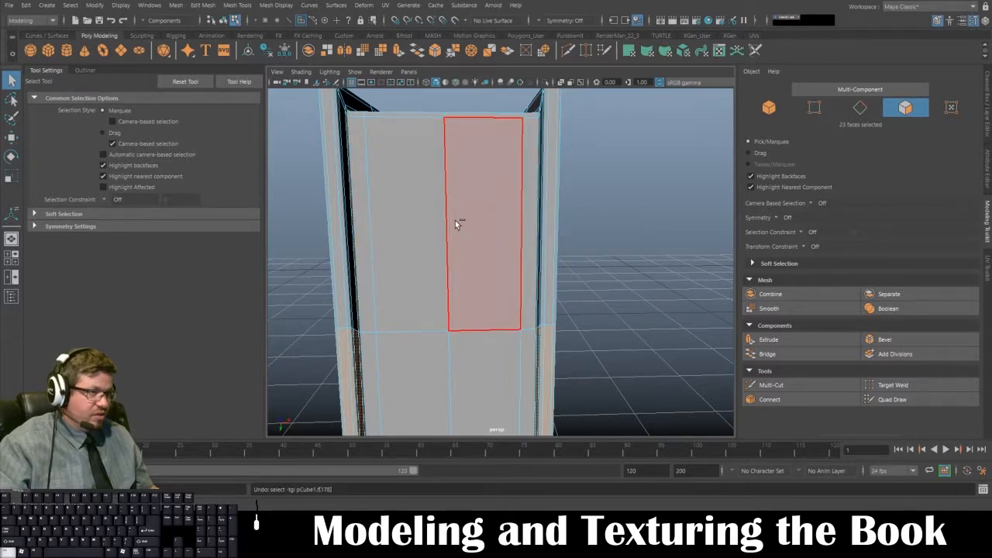
Add the row of outer cover faces above the middle band to the selection.
left_click_drag(421, 219, 446, 223, "alt")
left_click(497, 269, "shift")
left_click(298, 238, "shift")
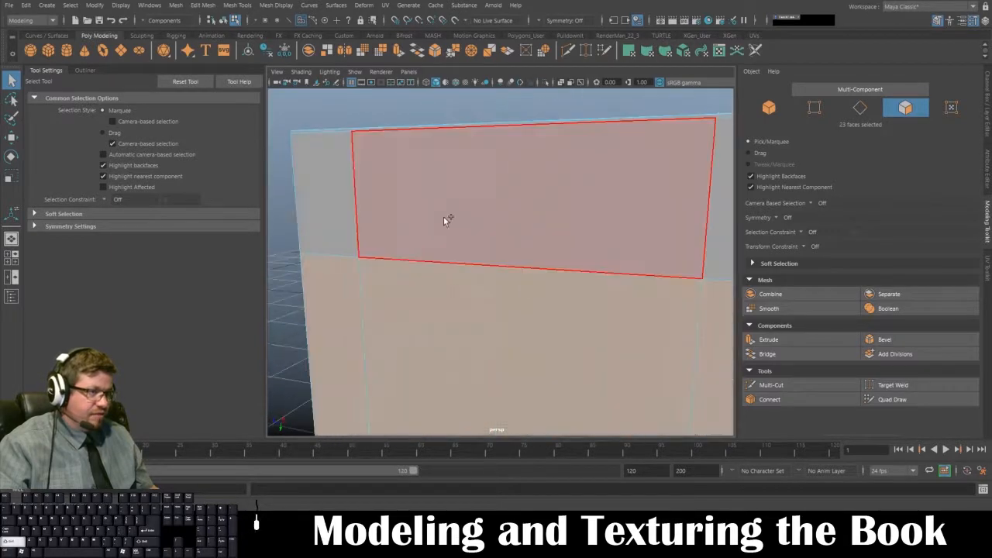
left_click(445, 220, "shift")
left_click(323, 214, "shift")
Add the small corner faces at the bottom end of the cover's fore-edge rim to the selection.
left_click_drag(324, 215, 532, 316, "alt")
left_click(343, 217, "shift")
left_click(661, 240, "shift")
left_click(368, 238, "shift")
left_click(436, 204, "shift")
left_click(473, 200, "shift")
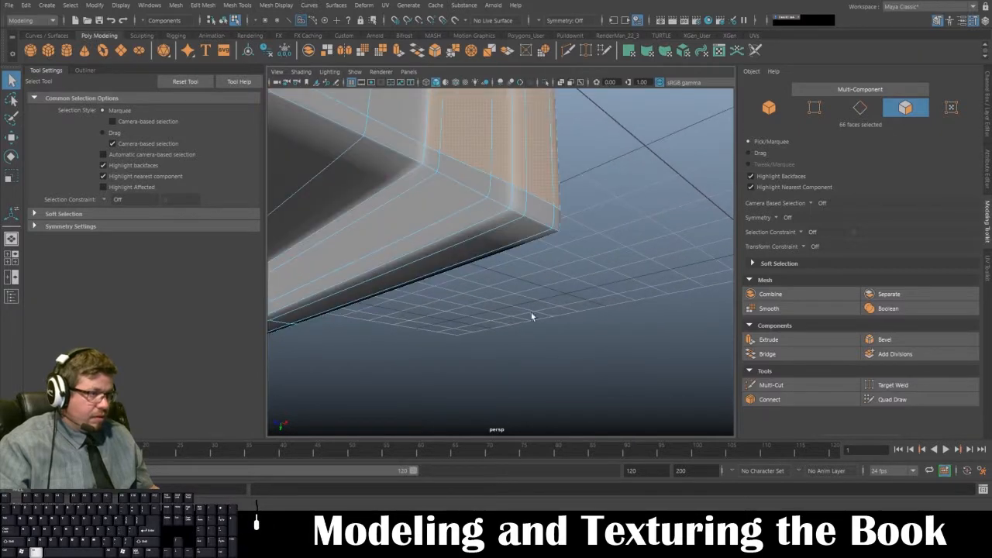
left_click_drag(470, 183, 459, 200, "alt")
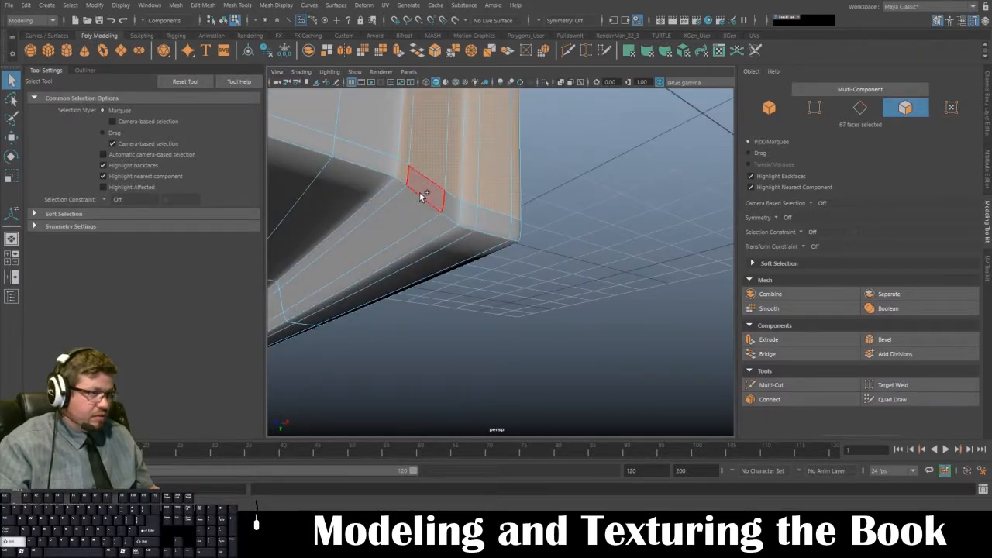
left_click(466, 214, "shift")
Add the narrow face strips along the outer cover's bottom edge to the selection.
left_click_drag(467, 214, 370, 298, "alt")
left_click(591, 362, "shift")
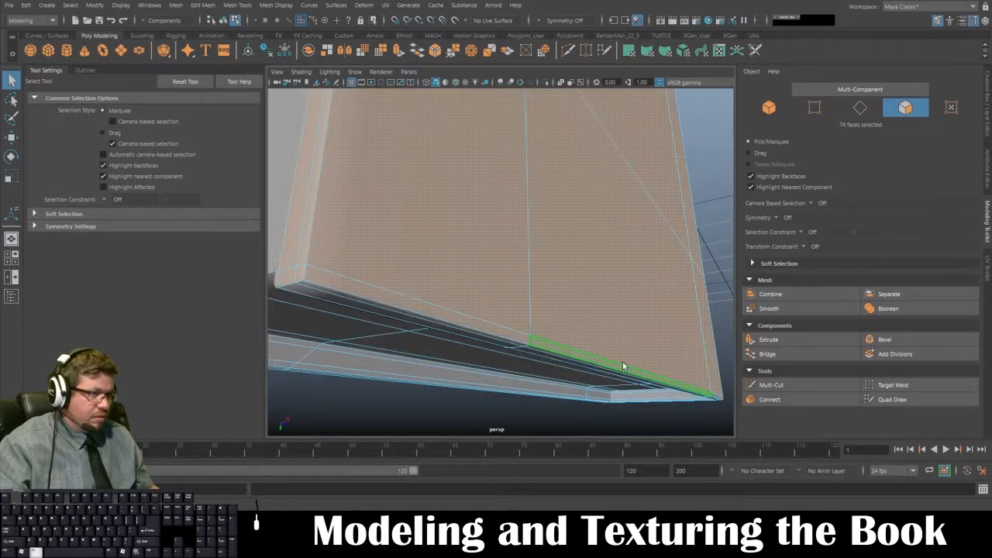
left_click_drag(620, 367, 600, 344, "alt")
left_click(623, 311, "shift")
left_click_drag(622, 311, 527, 378, "alt")
right_click_drag(526, 377, 526, 306, "alt")
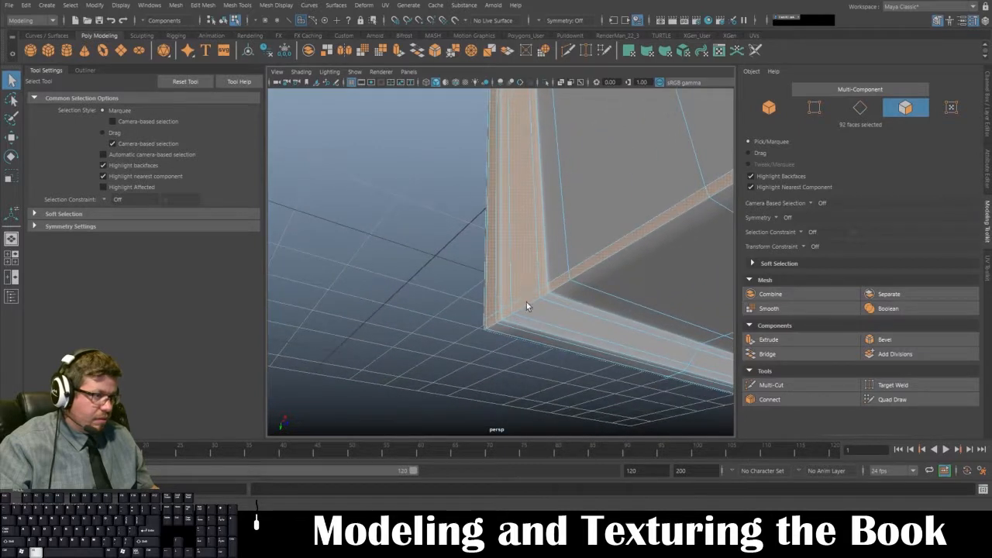
Undo the last face pick and deselect the strip faces along the page block's bottom edge.
key("ctrl+z")
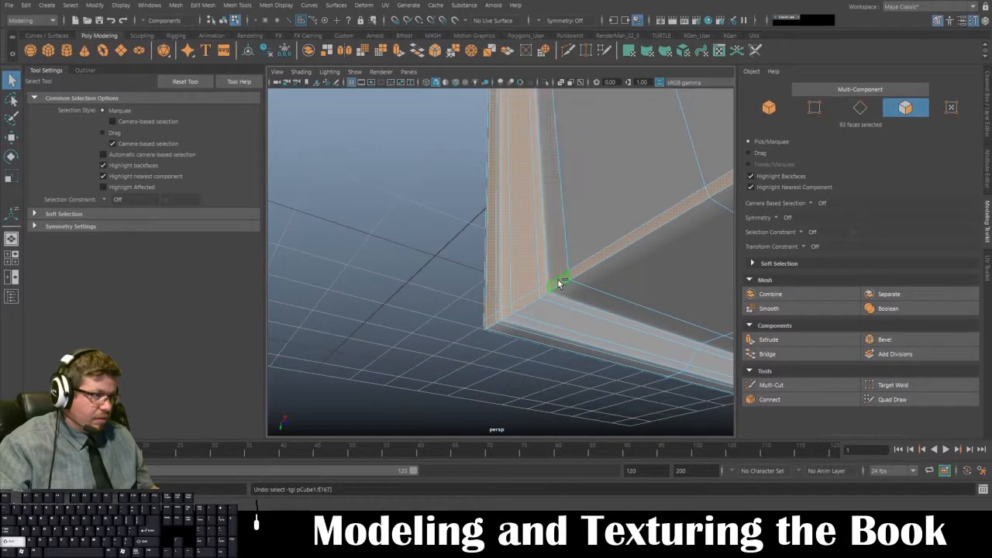
left_click_drag(645, 250, 581, 287, "alt")
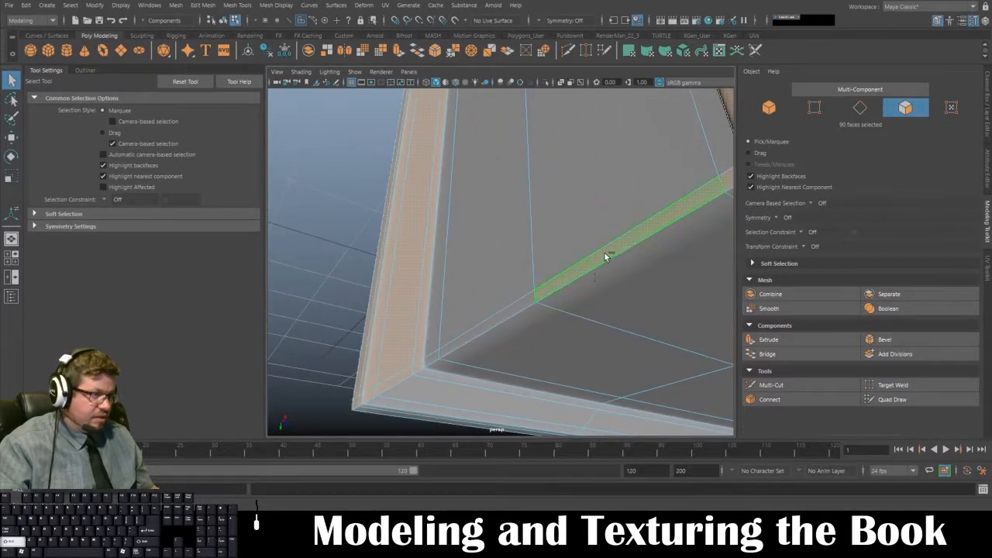
left_click(605, 253, "ctrl")
Add the bottom rim faces and inner overhang faces of both covers to the selection.
left_click_drag(649, 273, 460, 308, "alt")
left_click(671, 321, "shift")
left_click(409, 366, "shift")
left_click(317, 320, "shift")
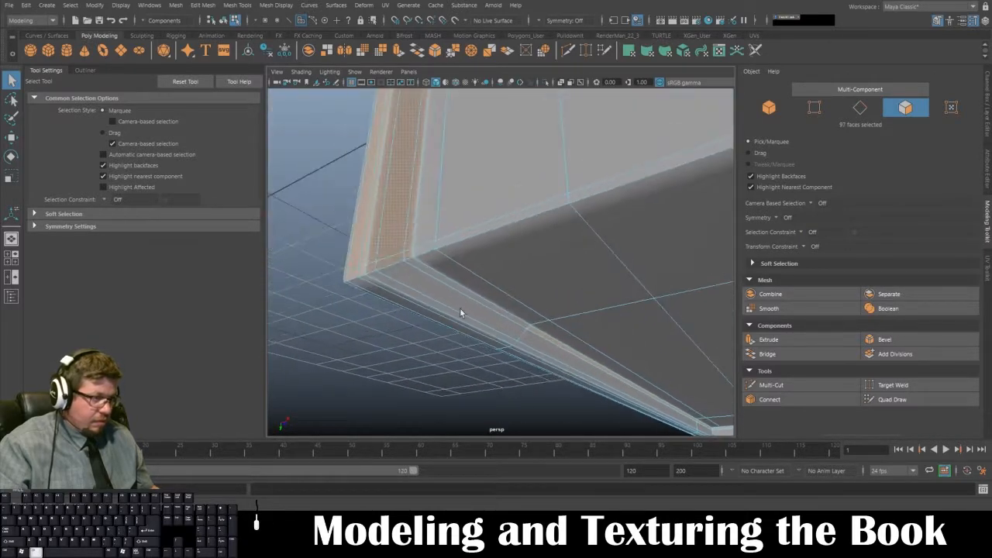
left_click(415, 286, "shift")
left_click_drag(415, 286, 476, 348, "alt")
left_click(648, 394, "shift")
left_click(658, 286, "shift")
left_click(658, 286, "shift")
left_click(582, 277, "shift")
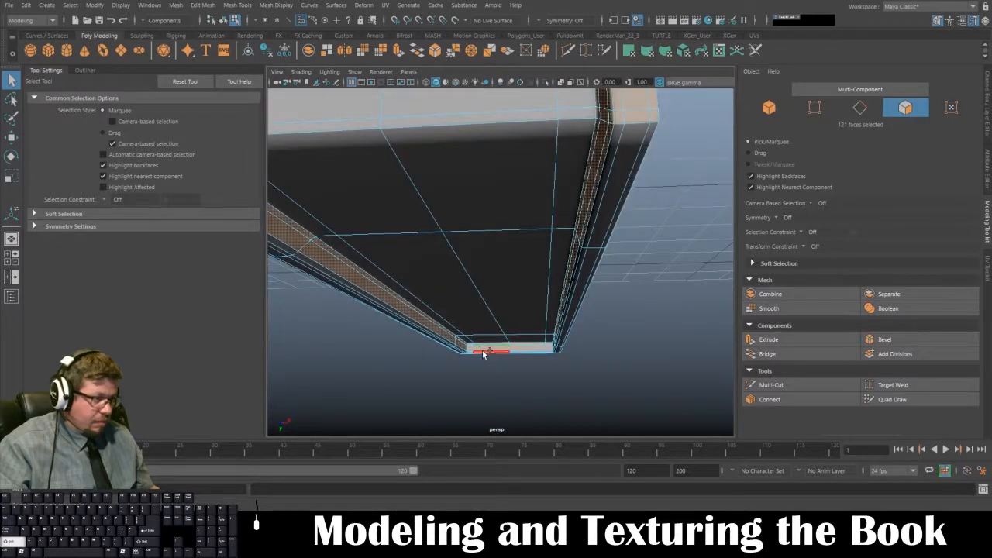
Add the thin face strip along the underside of the far bottom rim to the selection.
right_click_drag(483, 355, 573, 456, "alt")
middle_click_drag(573, 456, 557, 159, "alt")
left_click_drag(557, 159, 536, 248, "alt")
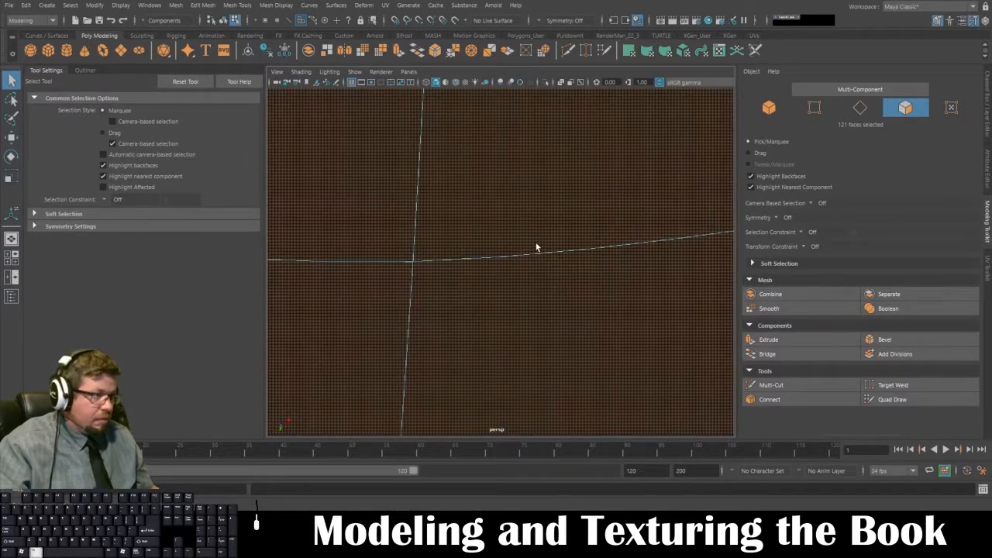
right_click_drag(536, 247, 461, 163, "alt")
middle_click_drag(460, 163, 476, 178, "alt")
right_click_drag(480, 159, 498, 287, "alt")
middle_click_drag(498, 287, 507, 192, "alt")
left_click_drag(508, 192, 535, 220, "alt")
right_click_drag(536, 222, 578, 355, "alt")
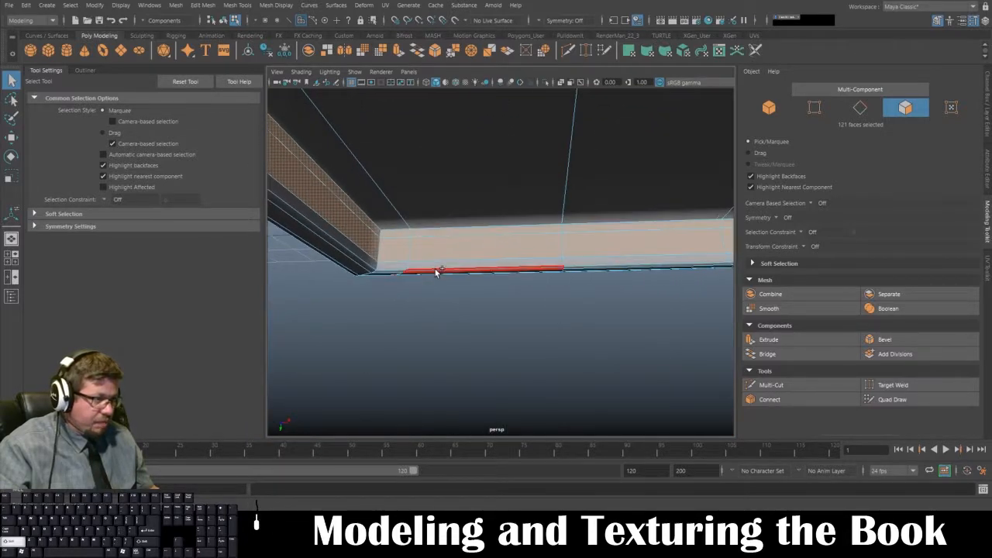
double_click(391, 268, "shift")
Add the remaining face loops along the bottom edge of the opposite cover and its corner.
right_click_drag(390, 267, 308, 225, "alt")
left_click_drag(308, 224, 253, 228, "alt")
double_click(349, 243, "shift")
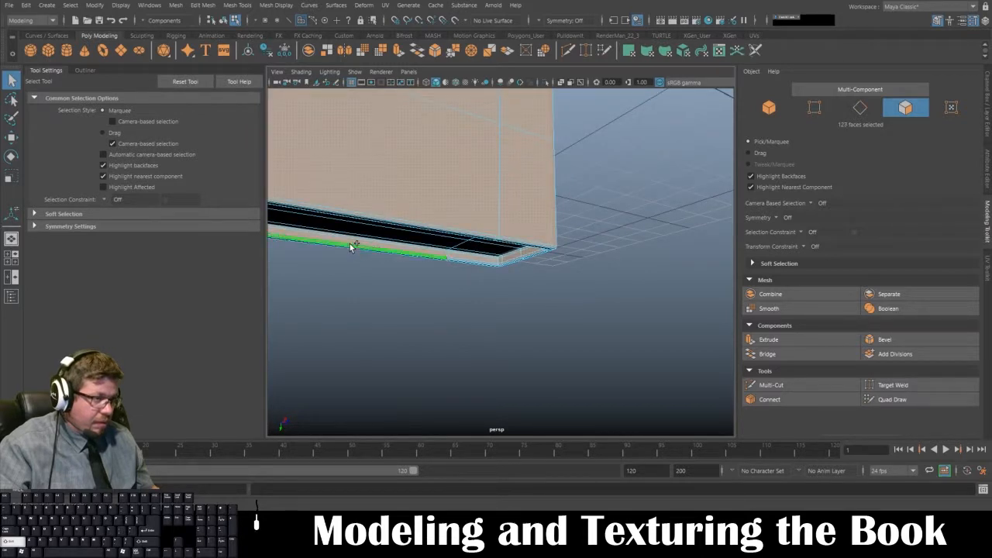
left_click_drag(350, 244, 432, 287, "alt")
right_click_drag(432, 288, 484, 341, "alt")
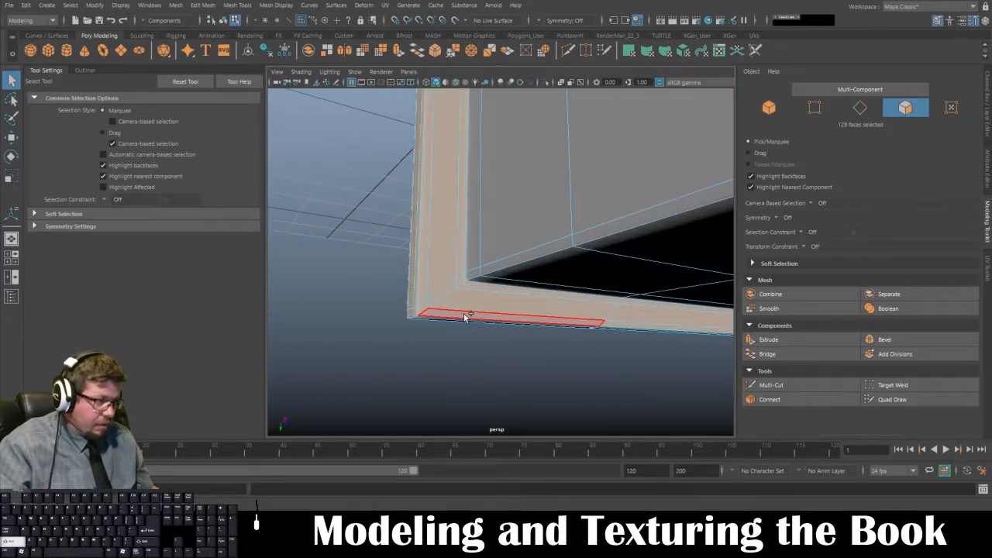
double_click(465, 318, "shift")
Add the long narrow rim strips running along the edges of both covers to the selection.
left_click_drag(466, 318, 475, 218, "alt")
double_click(599, 227, "shift")
double_click(515, 145, "shift")
left_click(586, 201, "shift")
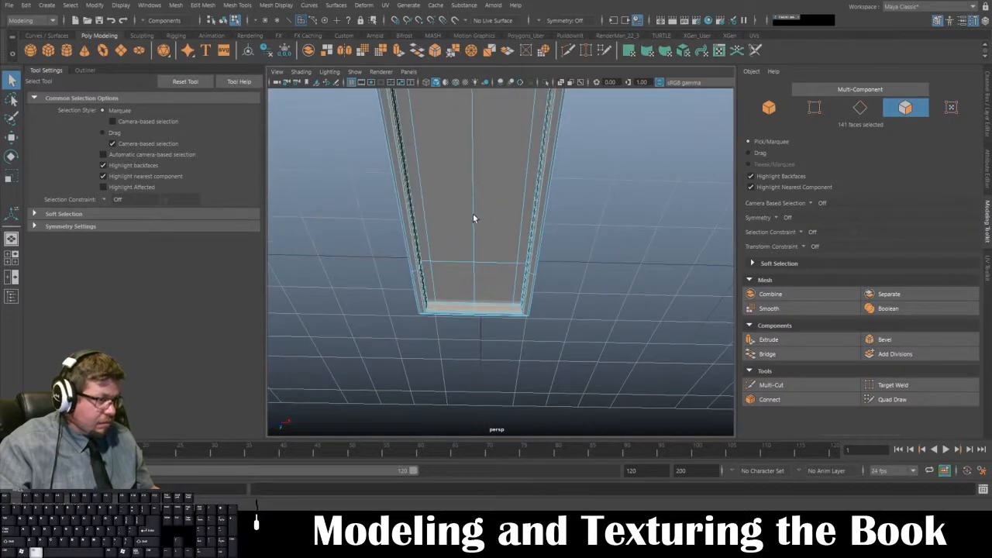
left_click(413, 252, "shift")
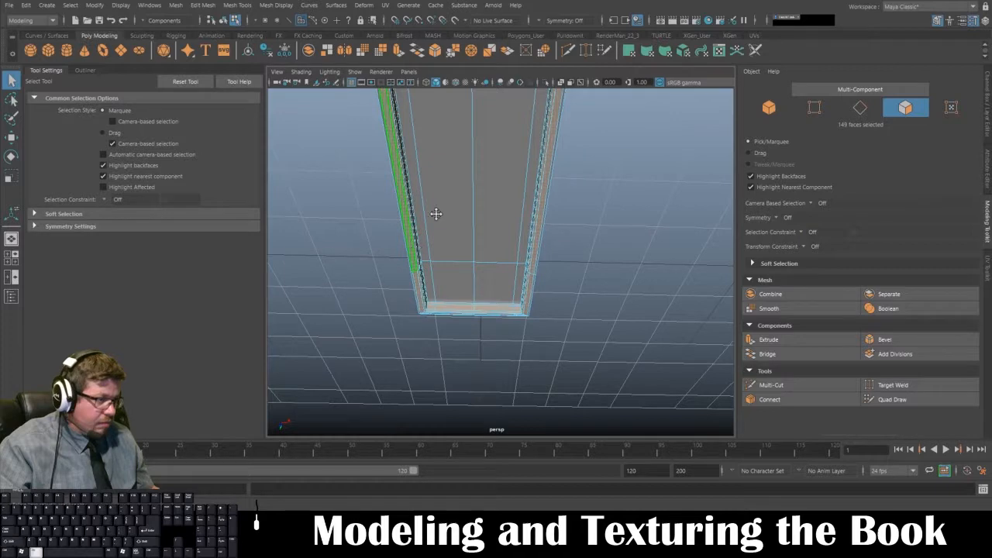
left_click_drag(436, 214, 424, 326, "alt")
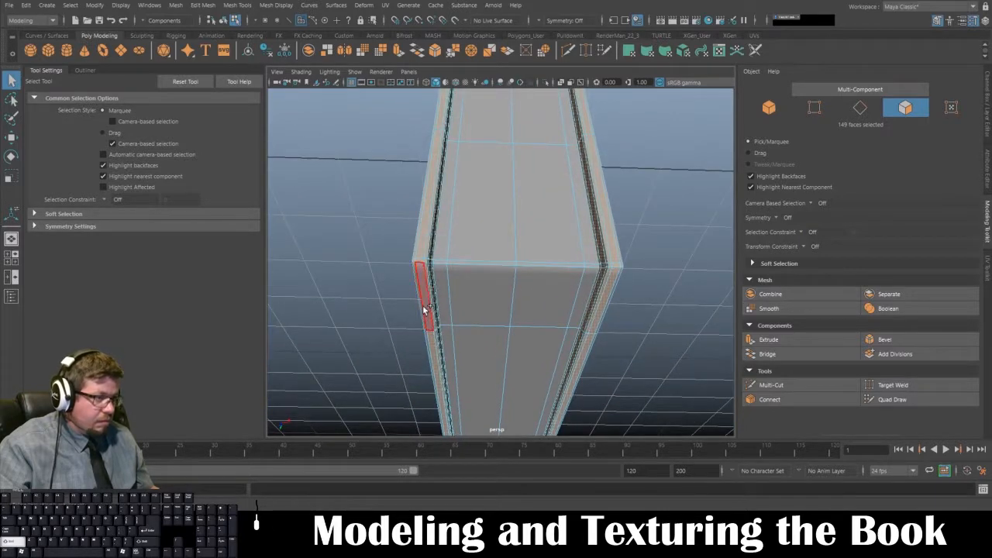
left_click_drag(423, 287, 619, 292, "alt")
left_click(470, 264, "shift")
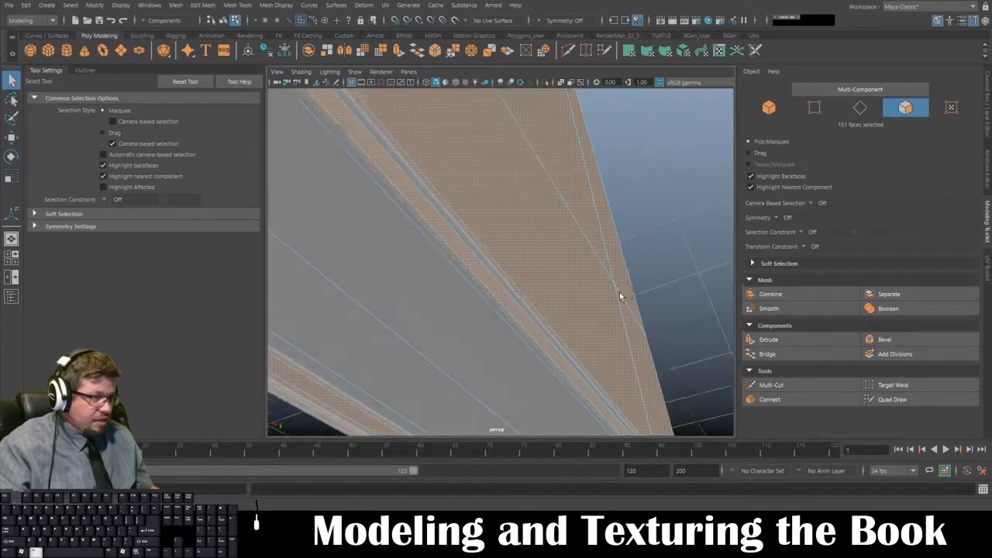
Add the missing rim and corner faces where the spine end meets the covers.
scroll(620, 292, "down", 2)
middle_click_drag(448, 252, 457, 270, "alt")
left_click_drag(458, 270, 466, 269, "alt")
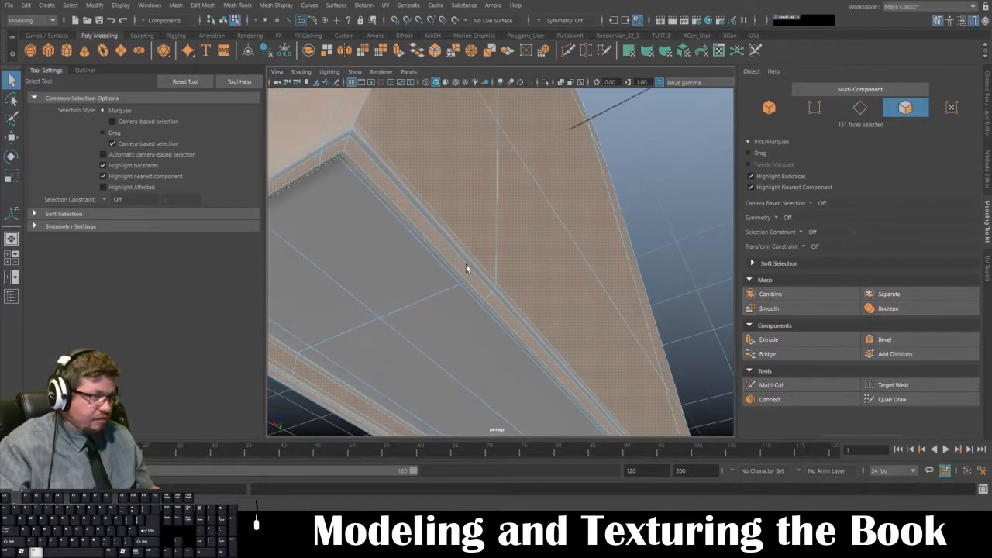
left_click(365, 148, "shift")
left_click_drag(343, 137, 435, 252, "alt")
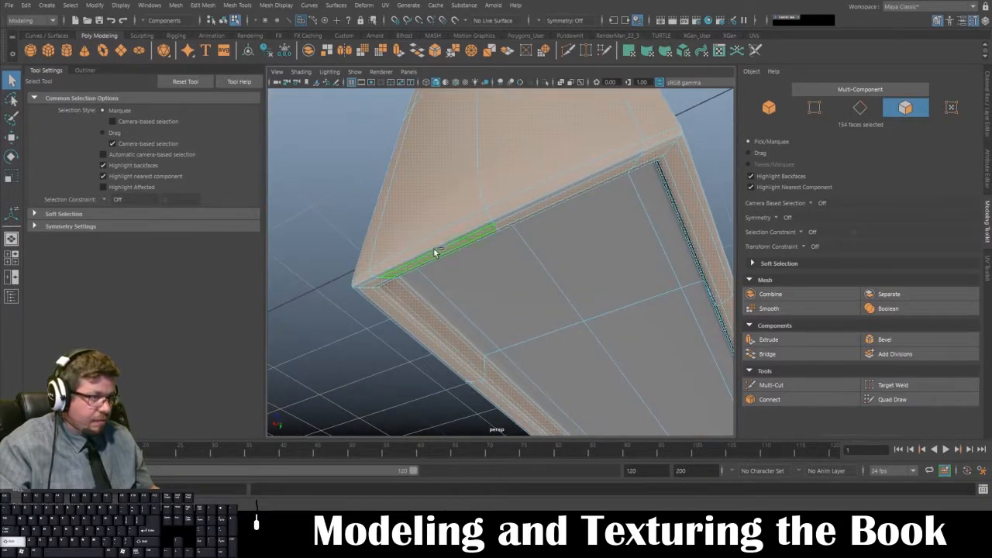
left_click_drag(466, 375, 369, 244, "alt")
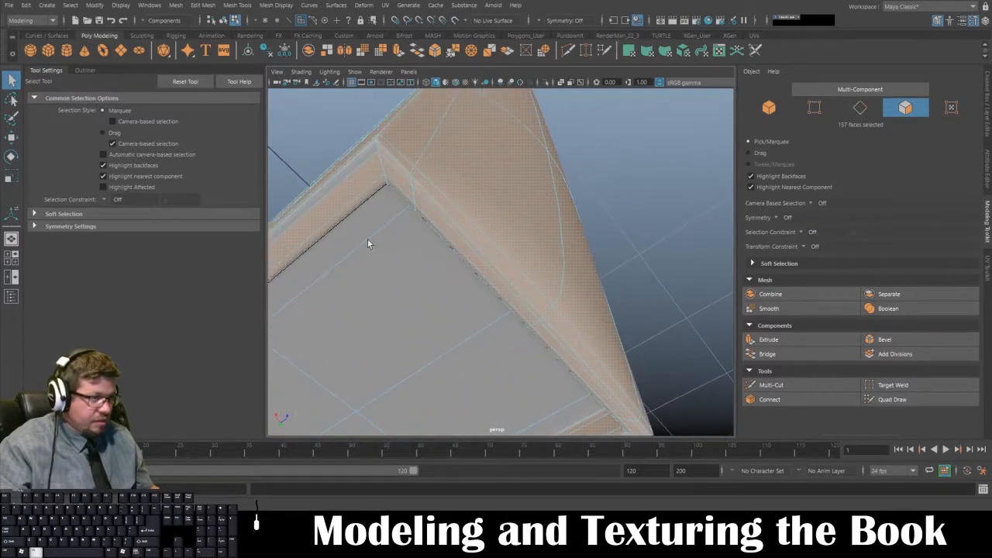
left_click_drag(378, 210, 414, 194, "alt")
Add the covers' inner overhang faces and deselect the strip along the page block's top edge.
left_click(482, 250, "shift")
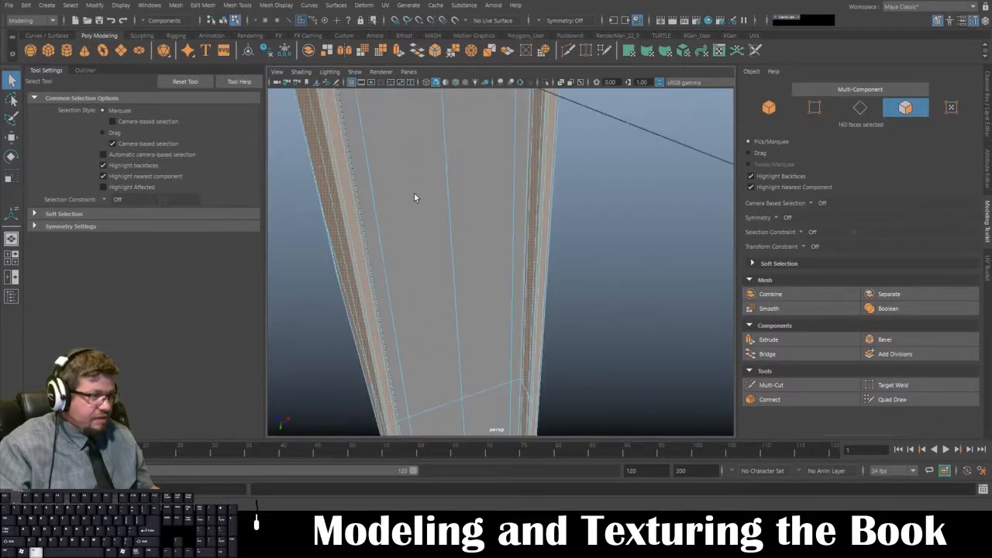
middle_click_drag(414, 194, 479, 299, "alt")
left_click_drag(478, 299, 502, 183, "alt")
left_click_drag(523, 113, 492, 229, "alt")
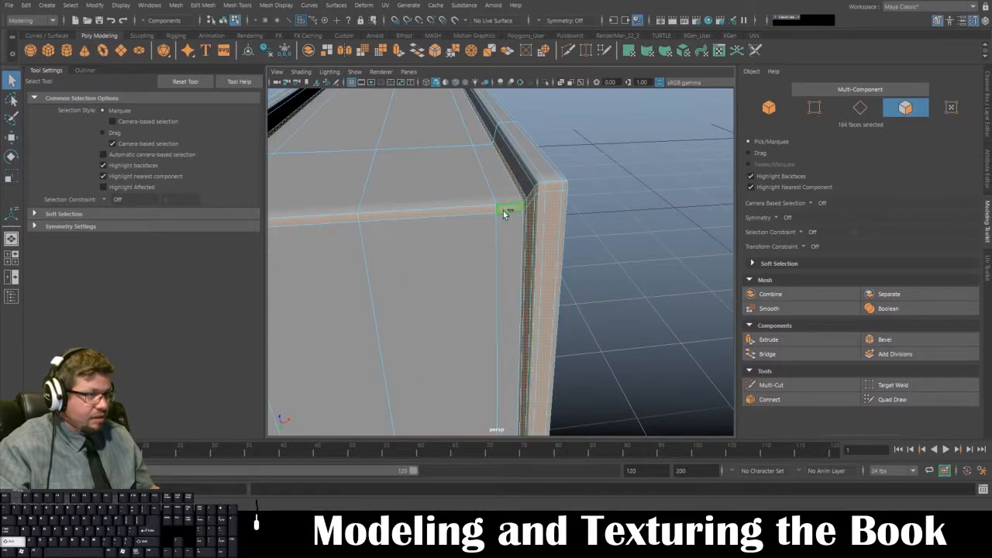
left_click(345, 217, "shift")
Complete the selection with the remaining rim faces around the top end of the covers and spine.
left_click_drag(345, 218, 437, 222, "alt")
left_click_drag(369, 241, 358, 288, "alt")
left_click(357, 283, "shift")
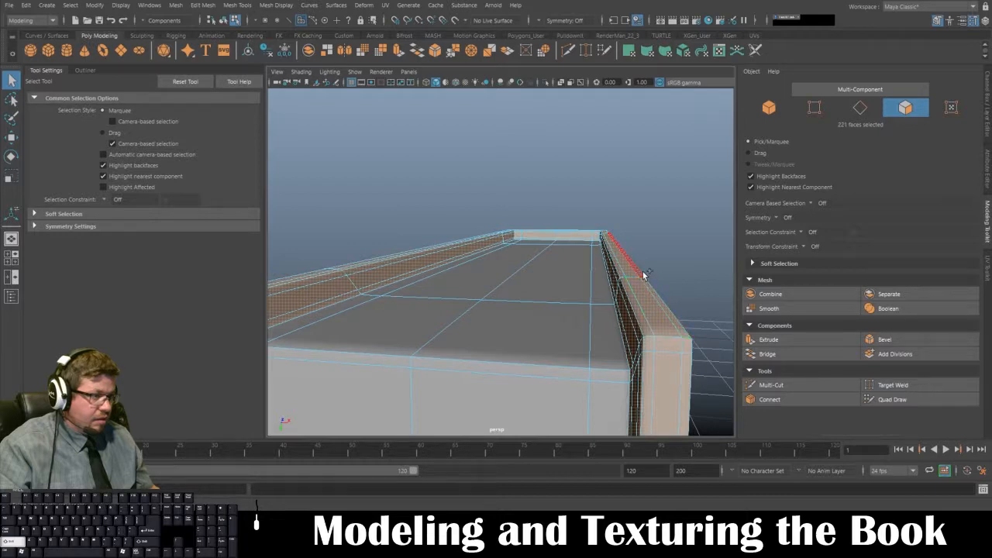
left_click_drag(642, 293, 602, 224, "alt")
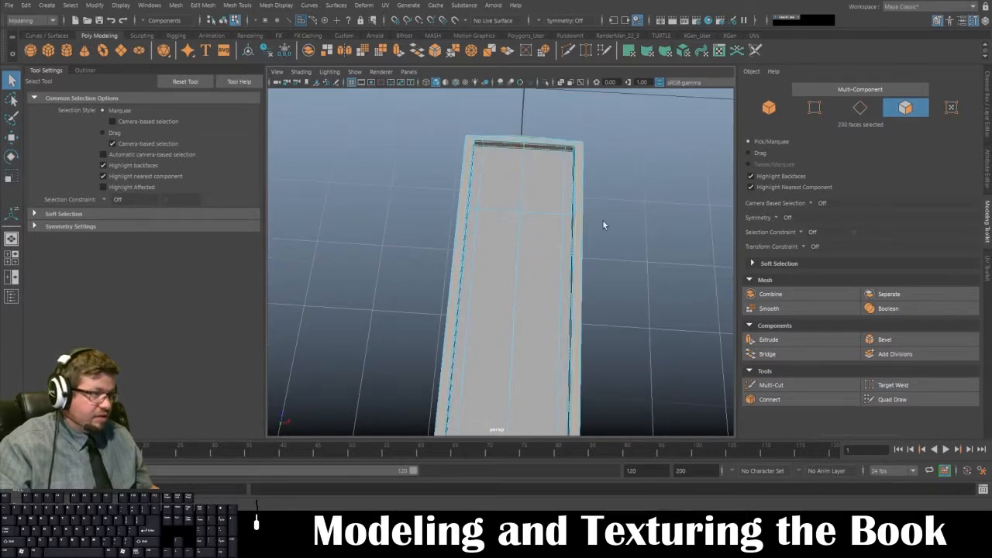
left_click_drag(478, 186, 509, 164, "alt")
left_click_drag(502, 257, 495, 292, "alt")
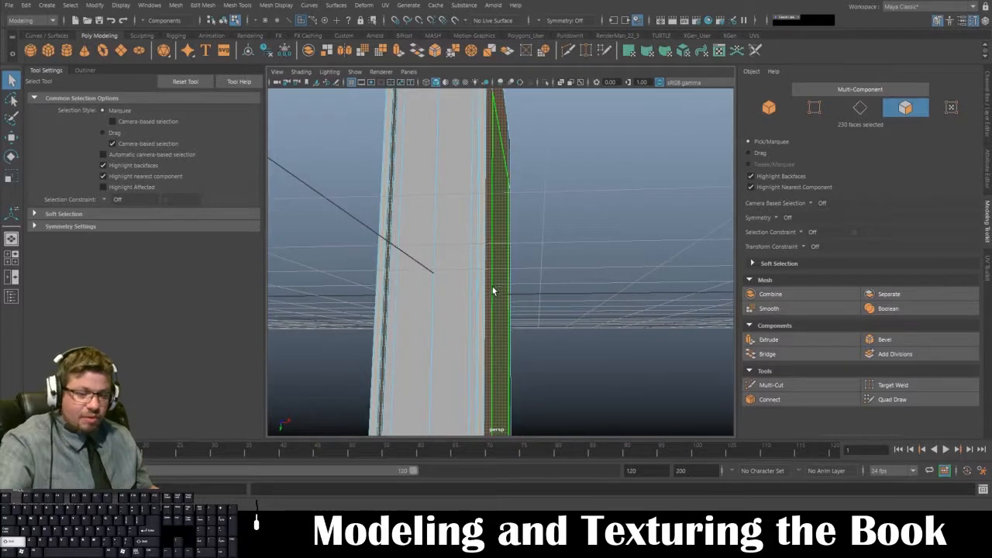
Isolate the selected cover faces and inspect the shell from several sides for missed or extra faces.
key("shift+i")
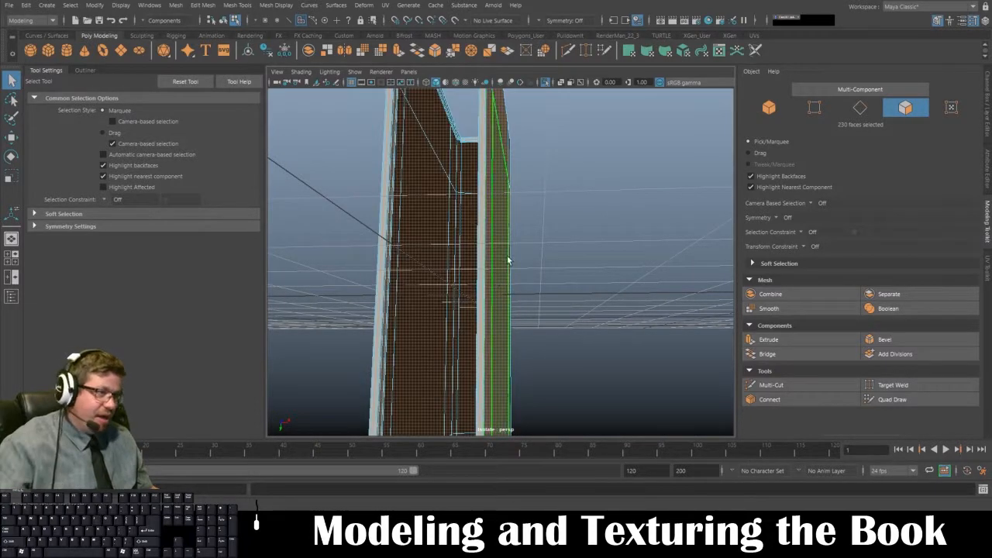
left_click_drag(507, 259, 546, 307, "alt")
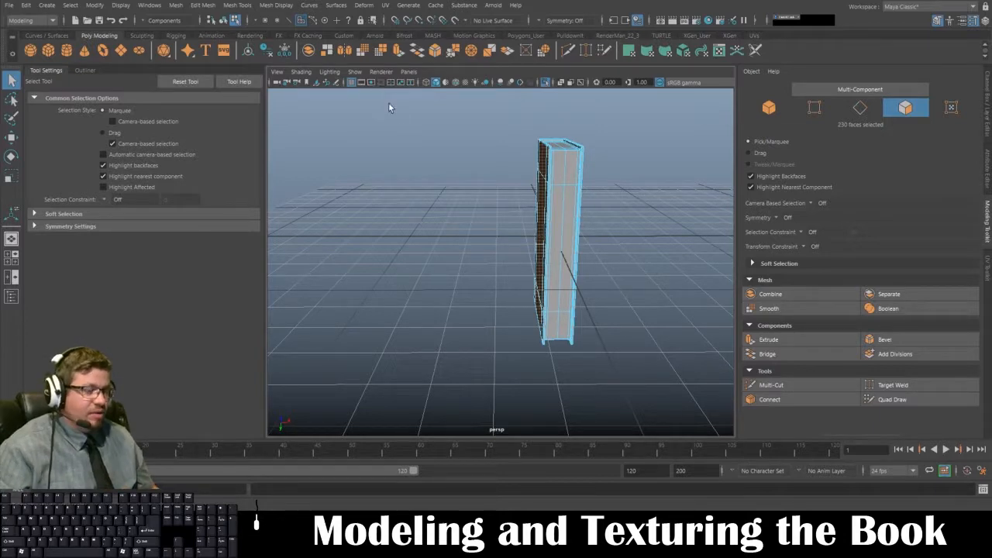
left_click_drag(484, 191, 533, 190, "alt")
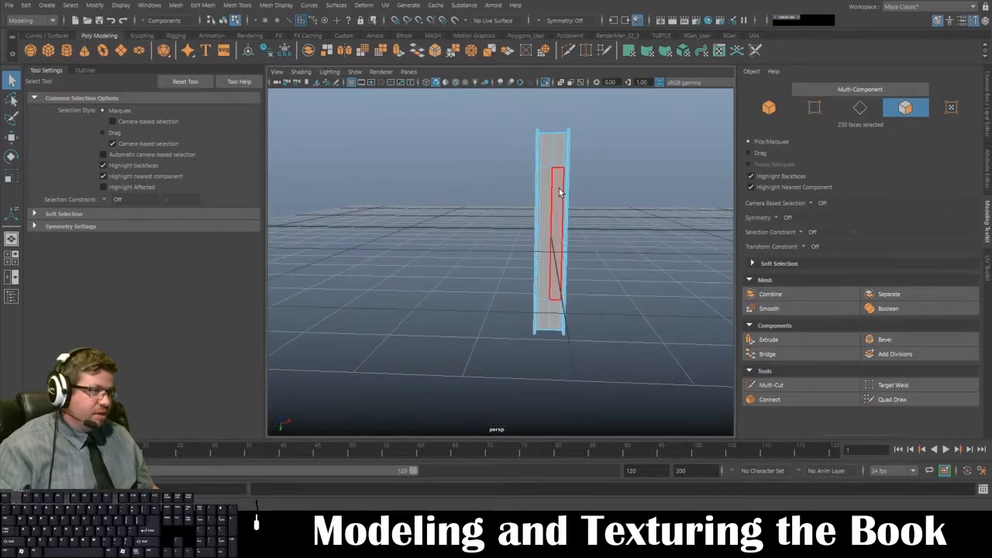
Face the view toward the spine and project UVs onto the selected cover faces from that view.
key("space")
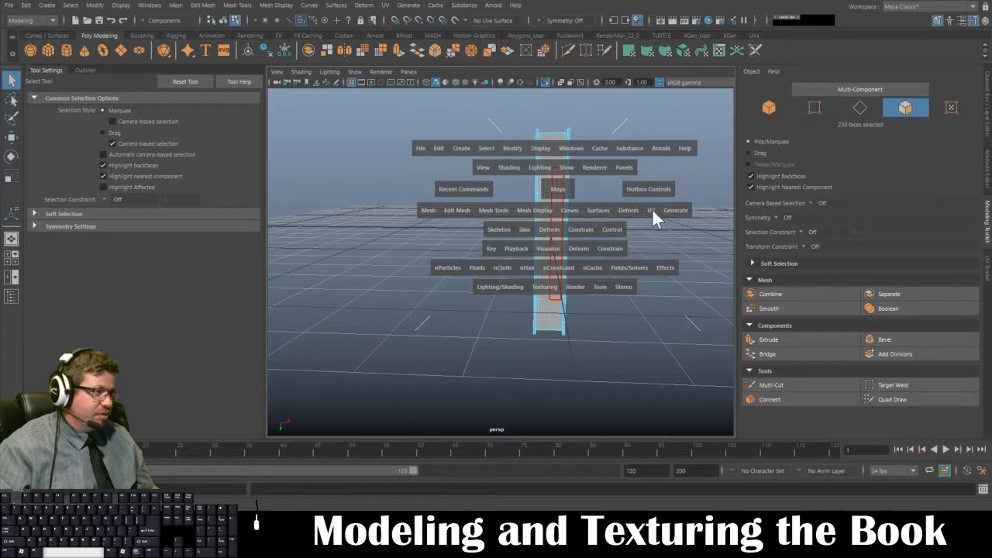
left_click_drag(641, 208, 450, 193, "alt")
key("space")
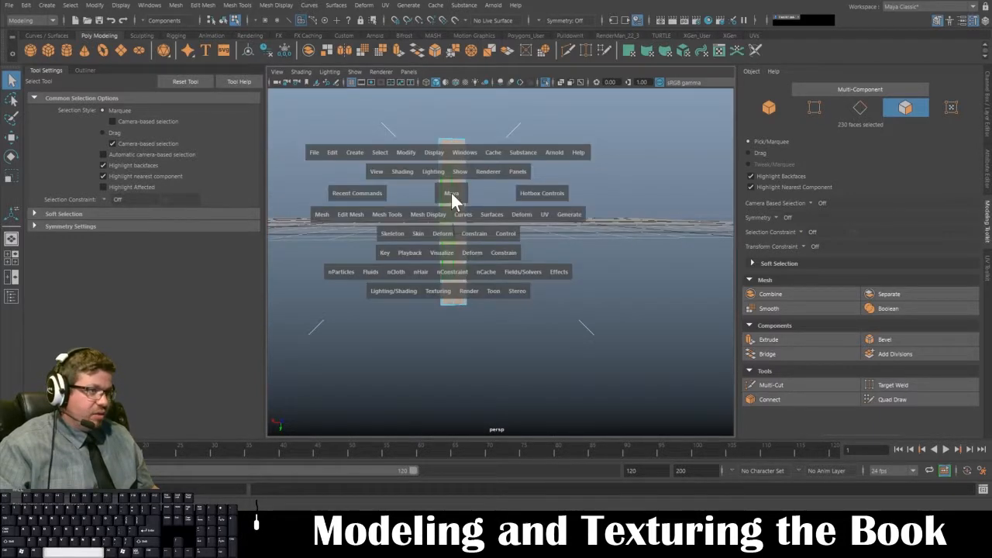
left_click_drag(548, 214, 563, 291)
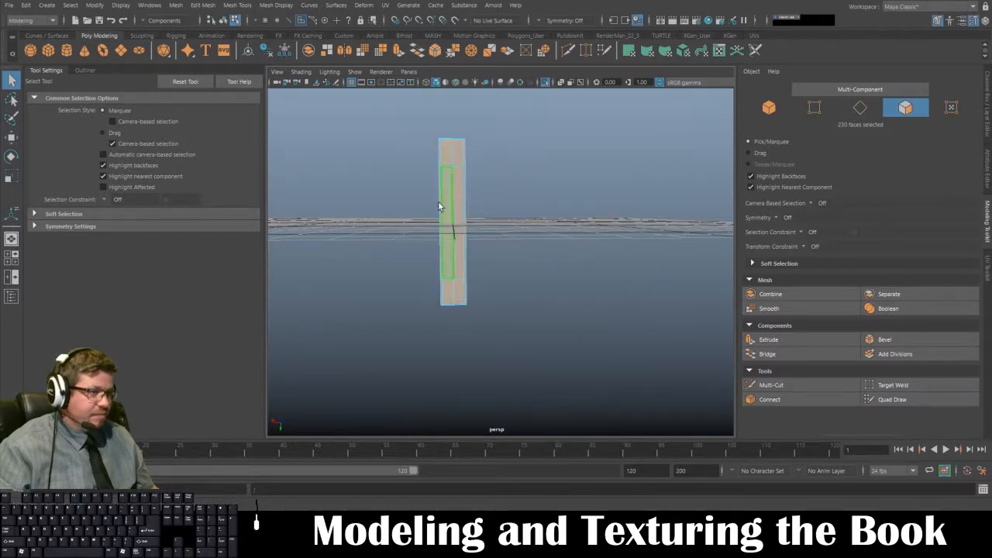
Turn the view to the book's page side and return to the side-by-side perspective and UV Editor layout.
left_click_drag(438, 201, 622, 205, "alt")
middle_click_drag(623, 206, 534, 275, "alt")
right_click_drag(533, 276, 524, 228, "alt")
key("space")
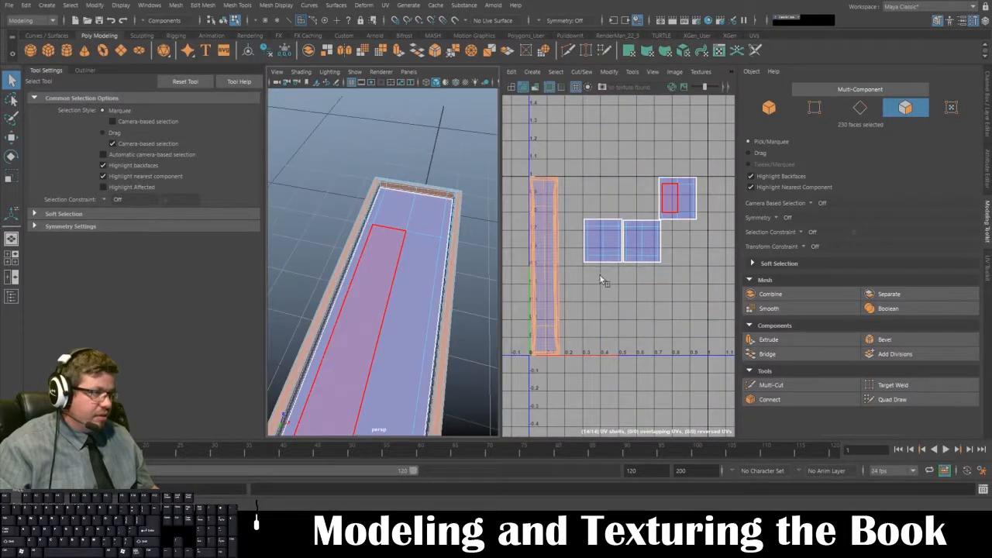
Select the tall cover UV shell with the Move UV Shell tool and unfold it.
left_click(628, 71)
left_click(647, 155)
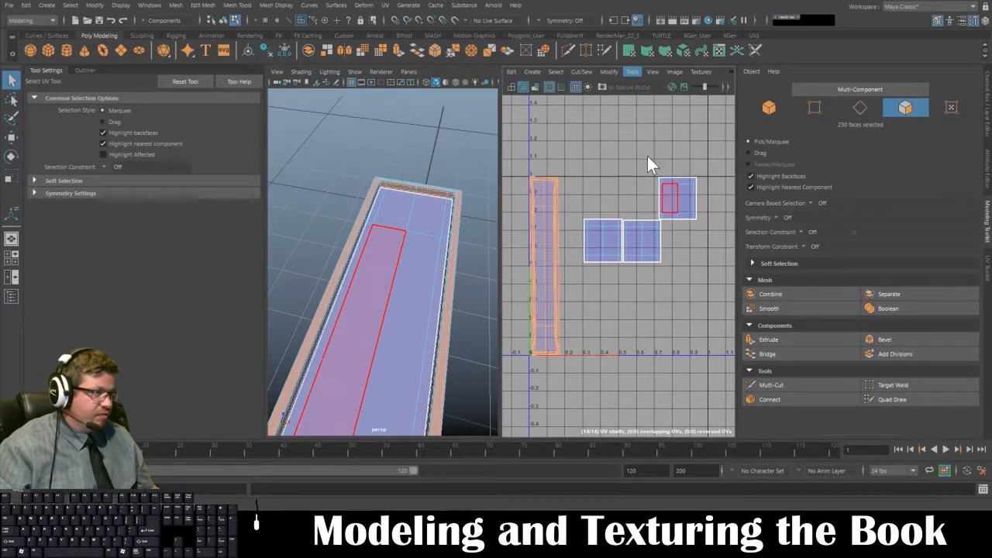
left_click(543, 221)
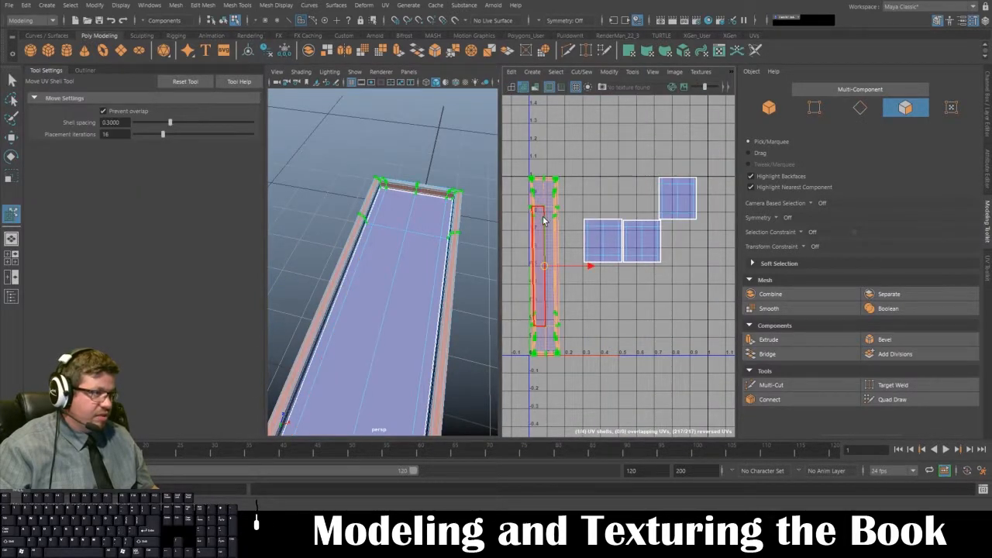
left_click(614, 70)
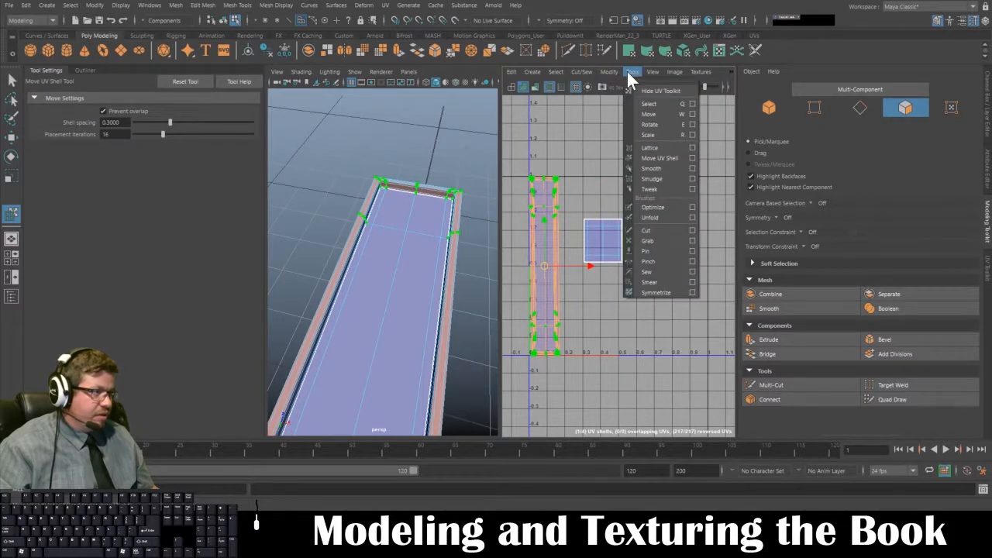
left_click(635, 71)
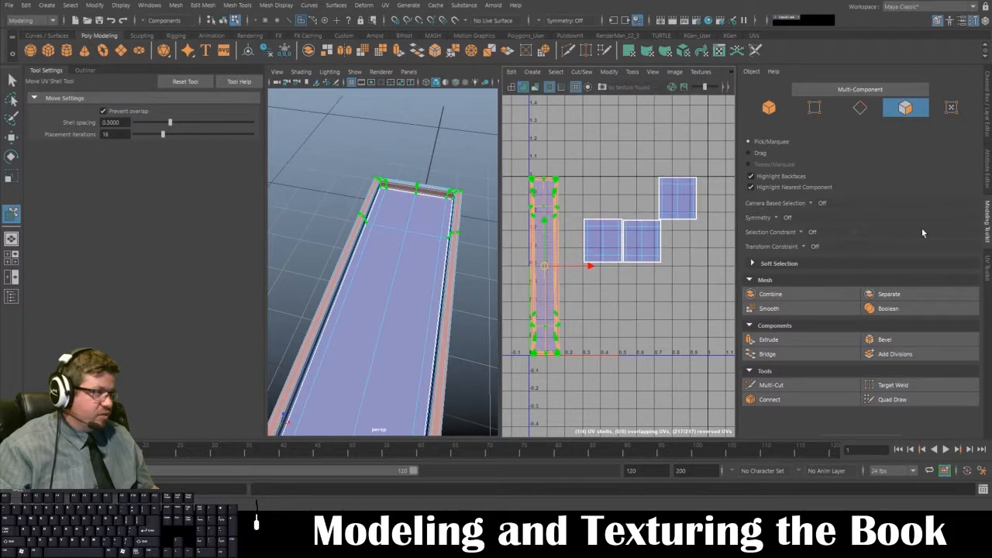
left_click(986, 267)
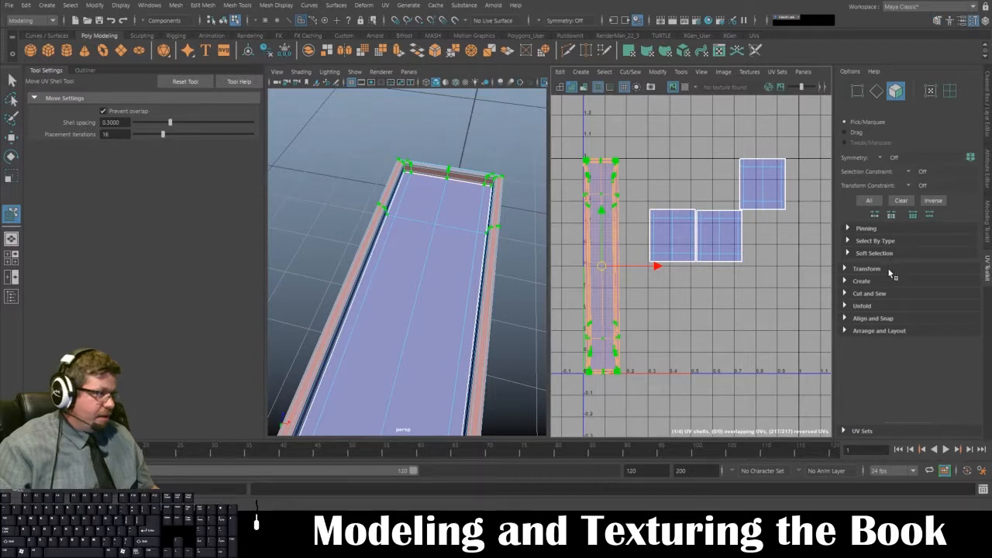
left_click(863, 307)
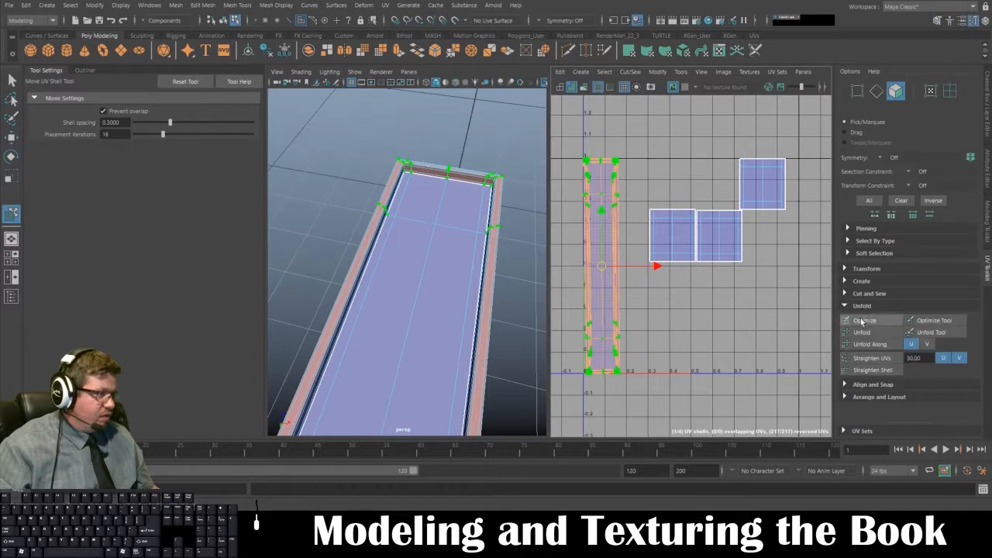
left_click(861, 333)
Examine the unfolded cover shell and the neighbouring page shells up close in the UV Editor.
right_click_drag(690, 301, 732, 242, "alt")
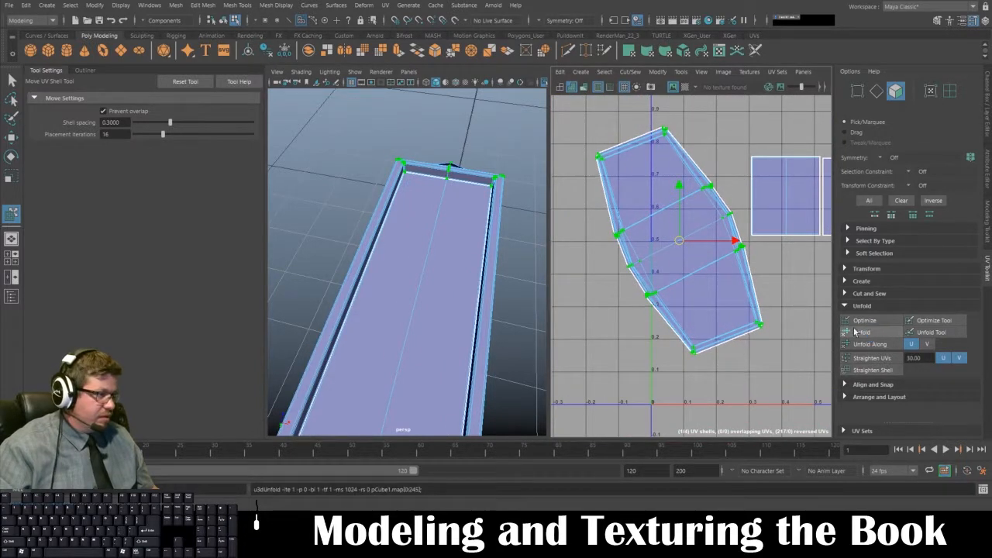
right_click_drag(742, 324, 708, 277, "alt")
middle_click_drag(681, 248, 652, 259, "alt")
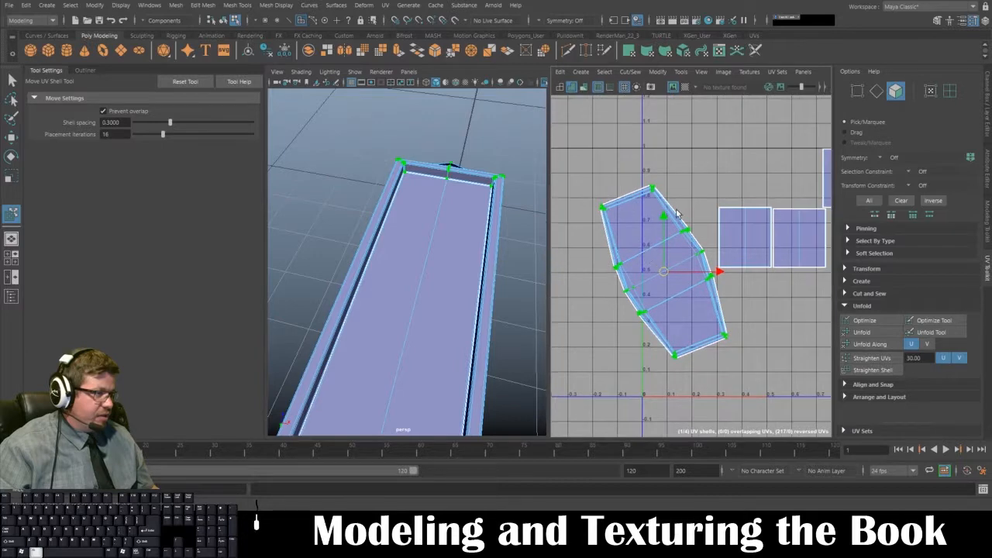
mouse_move(676, 213)
right_mouse_down("alt")
mouse_move(660, 222)
mouse_move(711, 276)
mouse_move(713, 250)
mouse_move(704, 311)
mouse_move(684, 290)
mouse_move(641, 155)
mouse_move(695, 219)
right_mouse_up("alt")
middle_click_drag(730, 203, 695, 156, "alt")
right_click_drag(695, 156, 714, 189, "alt")
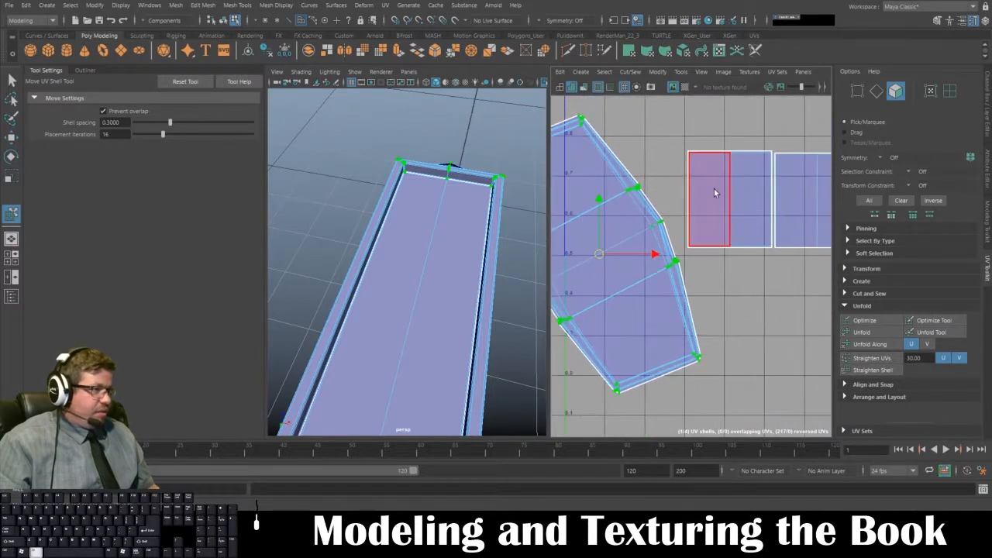
middle_click_drag(714, 188, 685, 201, "alt")
right_click_drag(684, 201, 602, 230, "alt")
Switch to face selection and select the two large page faces on the long page side.
right_click_drag(434, 199, 434, 227)
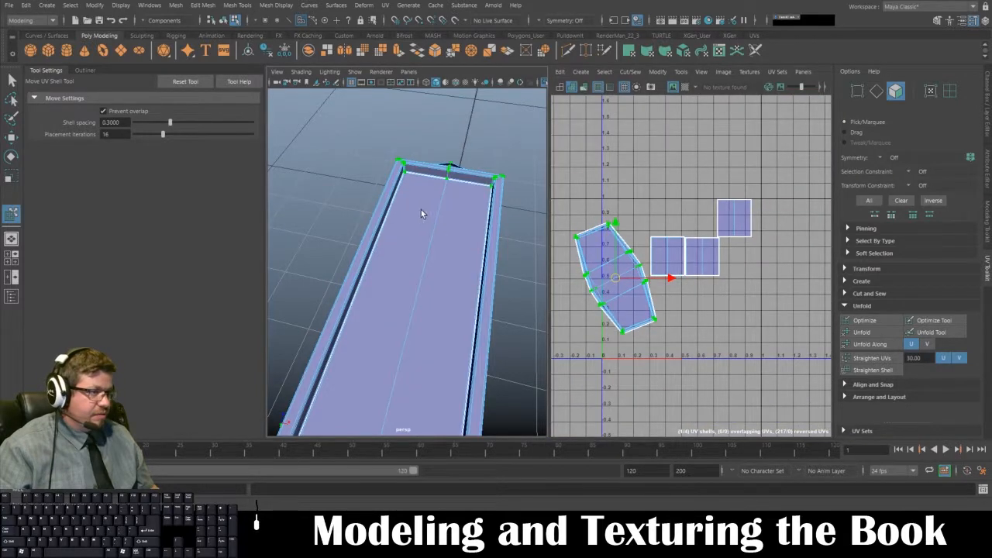
left_click(422, 214)
left_click(449, 238, "shift")
left_click_drag(471, 233, 451, 211, "alt")
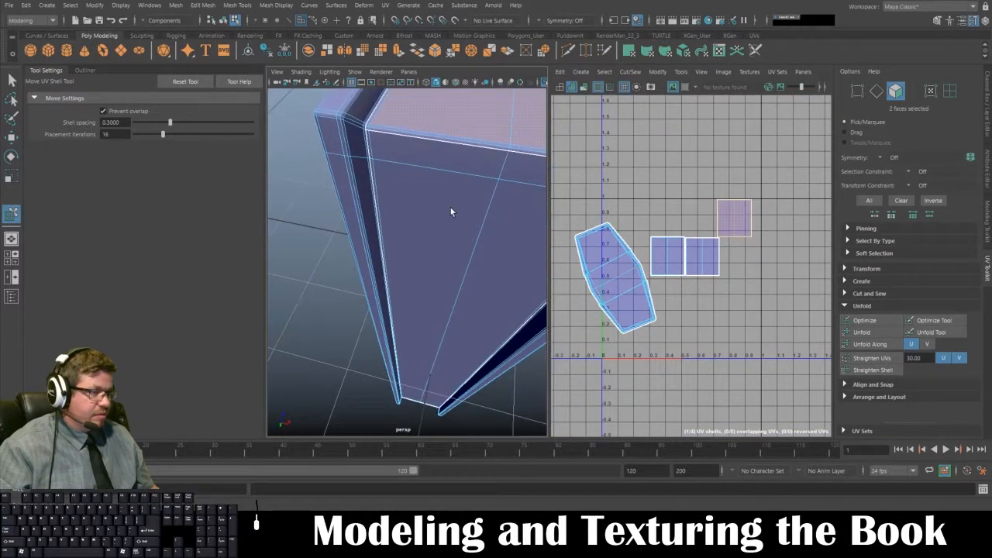
Maximize and frame the perspective view, then add the large page faces on the adjoining page side.
key("space")
key("f")
left_click_drag(541, 262, 552, 214, "alt")
left_click(528, 291)
left_click_drag(534, 292, 548, 255, "alt")
right_click_drag(547, 256, 510, 184, "alt")
double_click(522, 259, "shift")
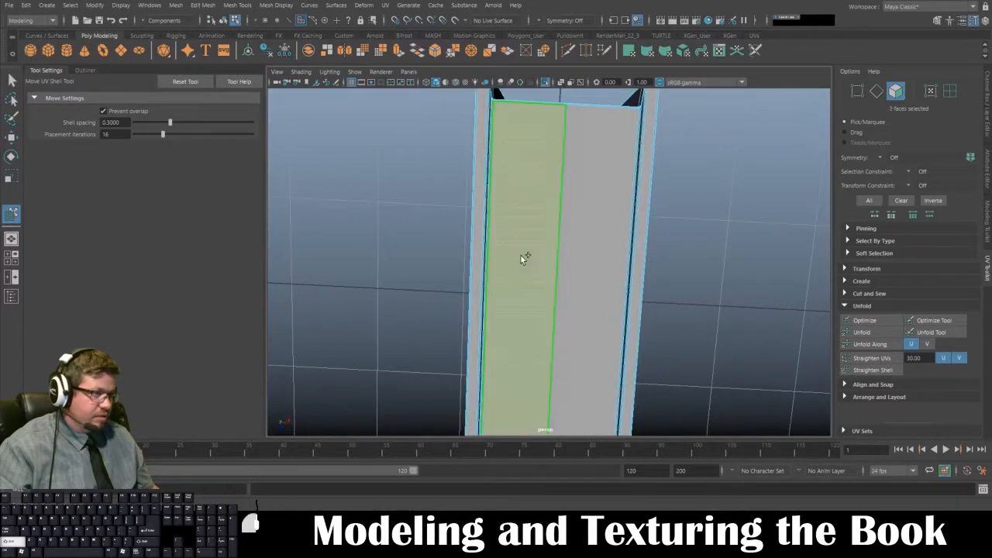
left_click(589, 264, "shift")
Add large page faces on the remaining page side and remove the stray narrow strip from the selection.
left_click_drag(559, 226, 541, 253, "alt")
left_click(538, 302)
left_click(538, 302, "shift")
left_click_drag(541, 299, 551, 280, "alt")
left_click(555, 301, "shift")
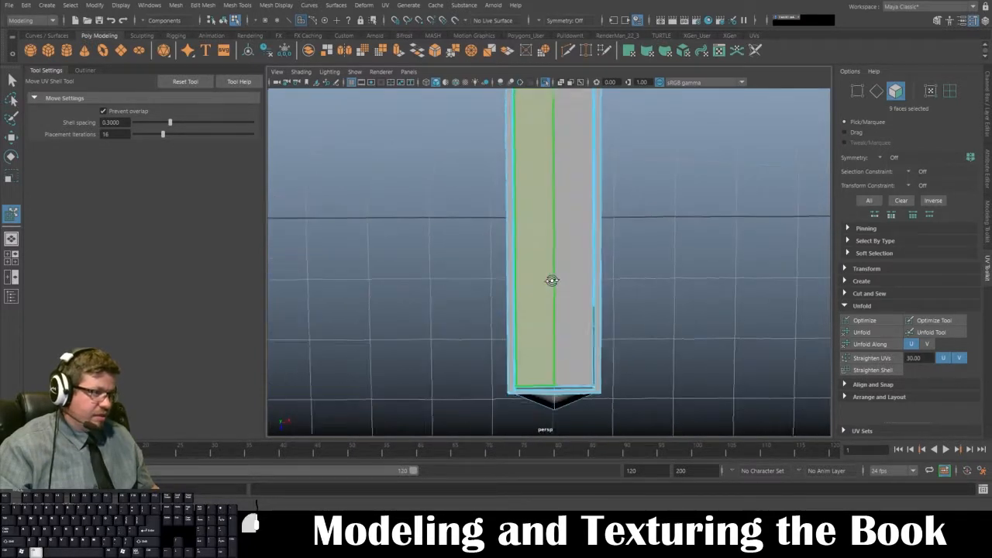
middle_click_drag(552, 279, 558, 211, "alt")
right_click_drag(558, 211, 581, 390, "alt")
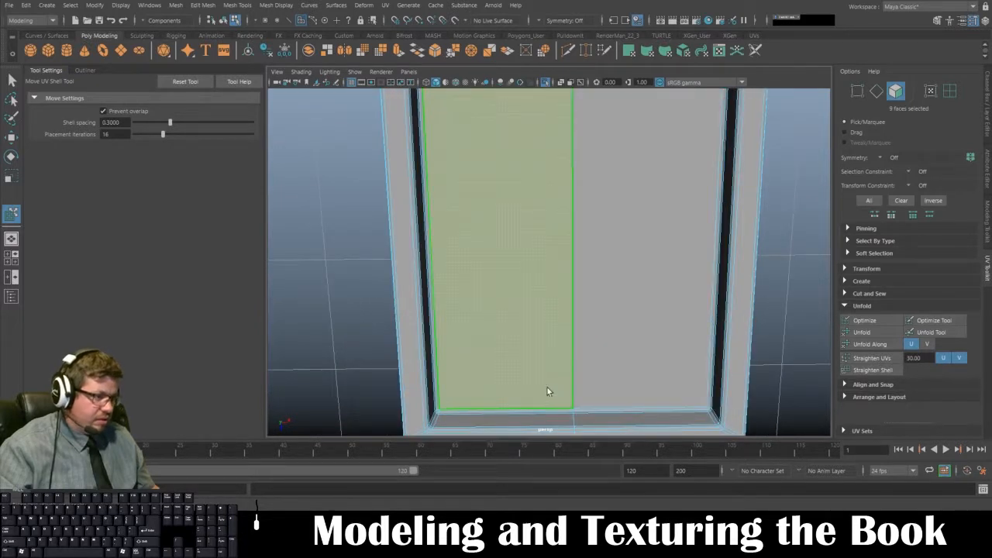
middle_click_drag(547, 387, 551, 320, "alt")
right_click_drag(550, 320, 559, 393, "alt")
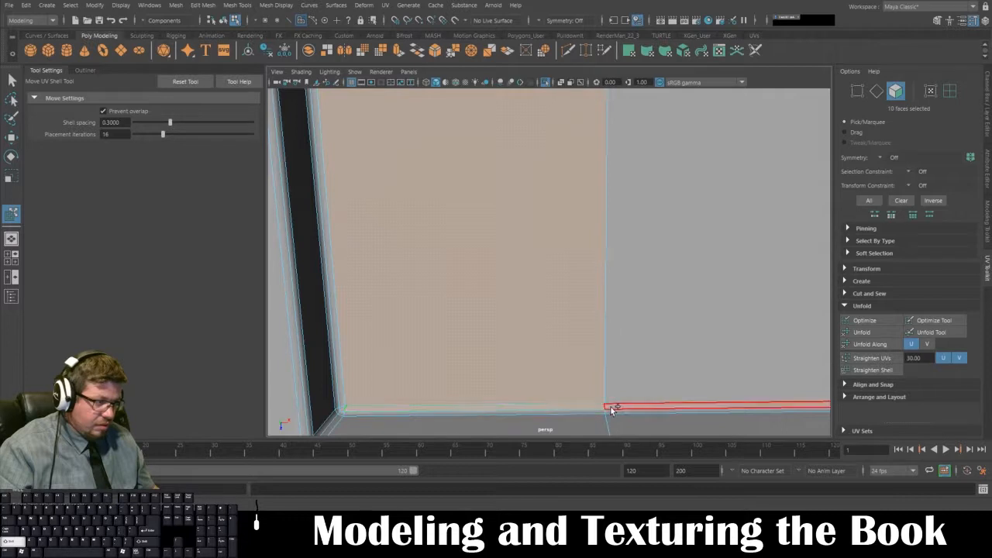
left_click_drag(606, 409, 569, 409, "alt")
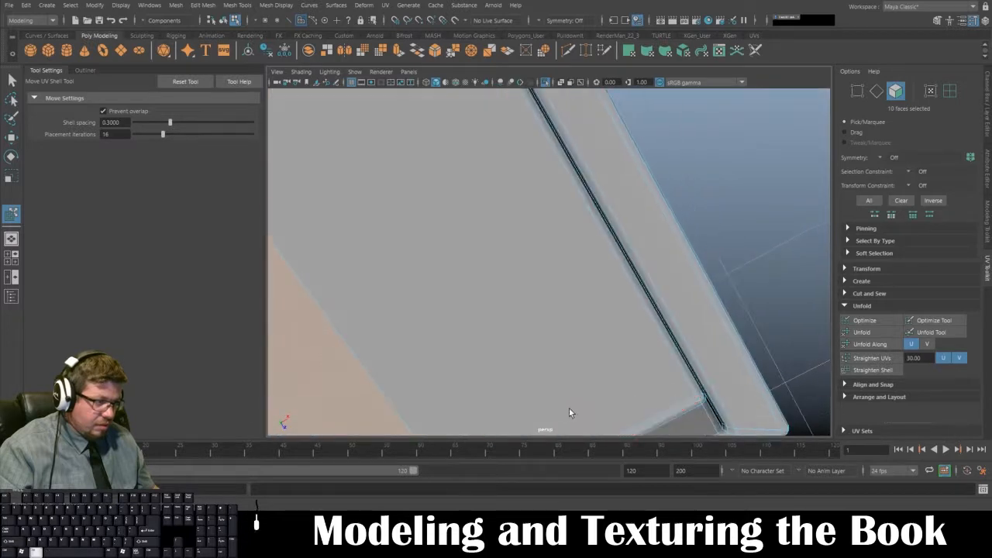
left_click(643, 427, "ctrl")
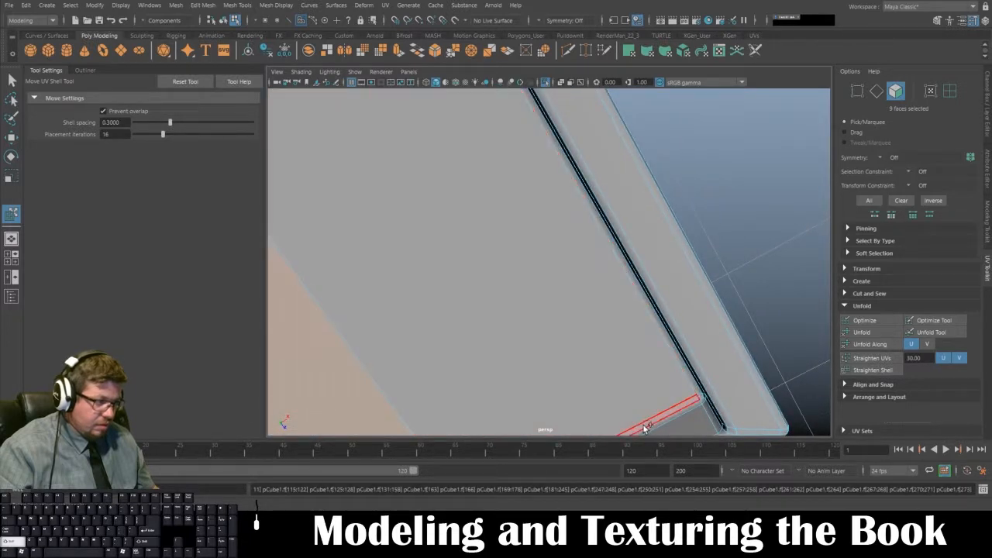
Extend the selection to the remaining large halves of the page faces on all page sides.
left_click(614, 408, "shift")
left_click_drag(613, 408, 573, 304, "alt")
left_click(576, 268, "shift")
mouse_move(575, 269)
left_mouse_down("alt")
mouse_move(580, 256)
mouse_move(580, 274)
left_mouse_up("alt")
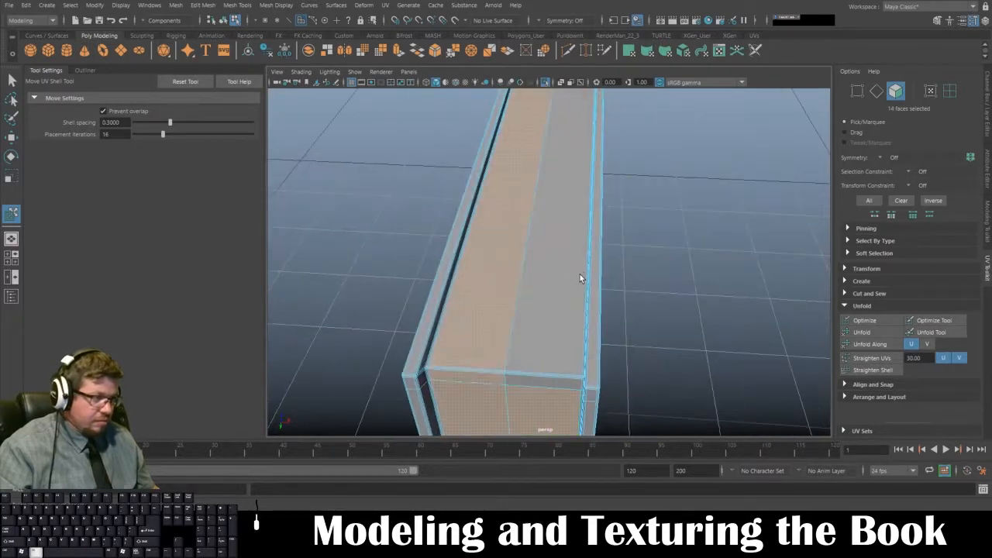
left_click(581, 236, "shift")
middle_click_drag(580, 236, 563, 296, "alt")
right_click_drag(563, 296, 599, 345, "alt")
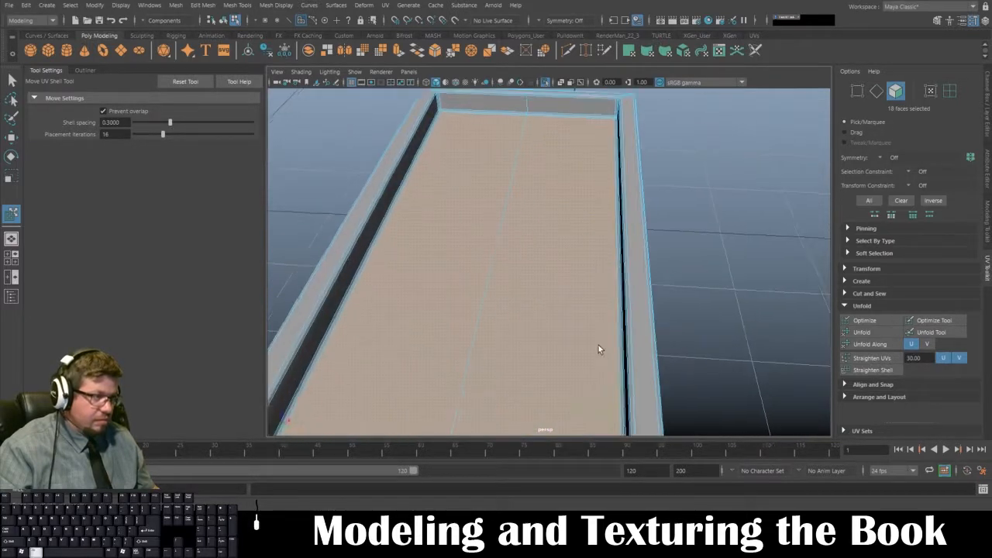
Check the page shells for missed border faces, then add the narrow strips and corner face at one far corner of the page side.
key("space")
right_click_drag(648, 226, 755, 340, "alt")
middle_click_drag(737, 205, 655, 189, "alt")
right_click_drag(655, 188, 827, 404, "alt")
left_click_drag(457, 296, 420, 247, "alt")
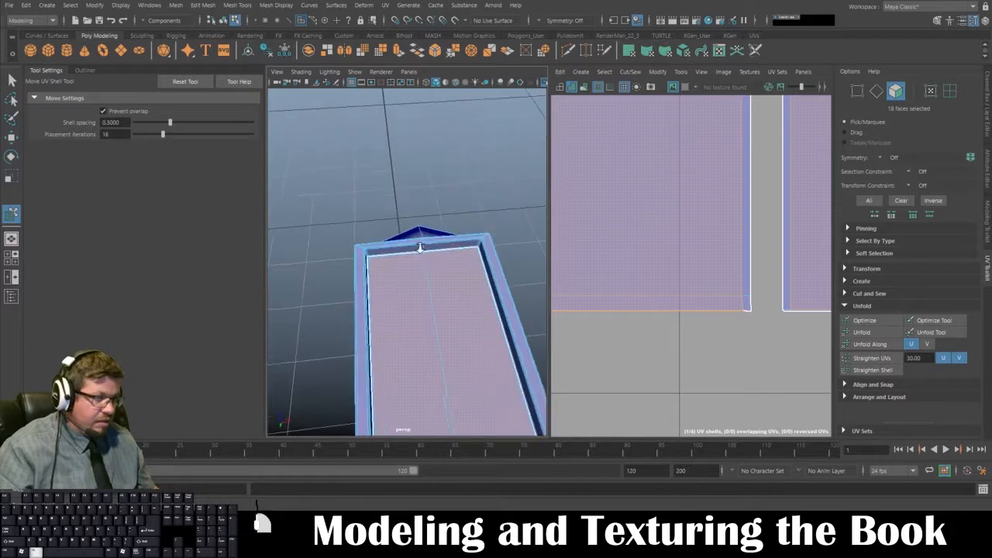
key("space")
right_click_drag(435, 185, 466, 249, "alt")
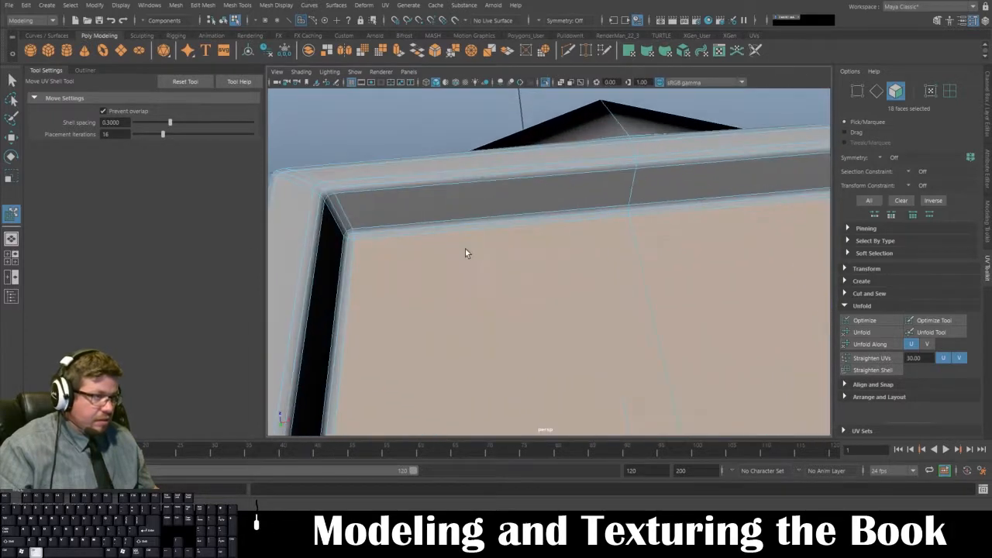
left_click(404, 229, "shift")
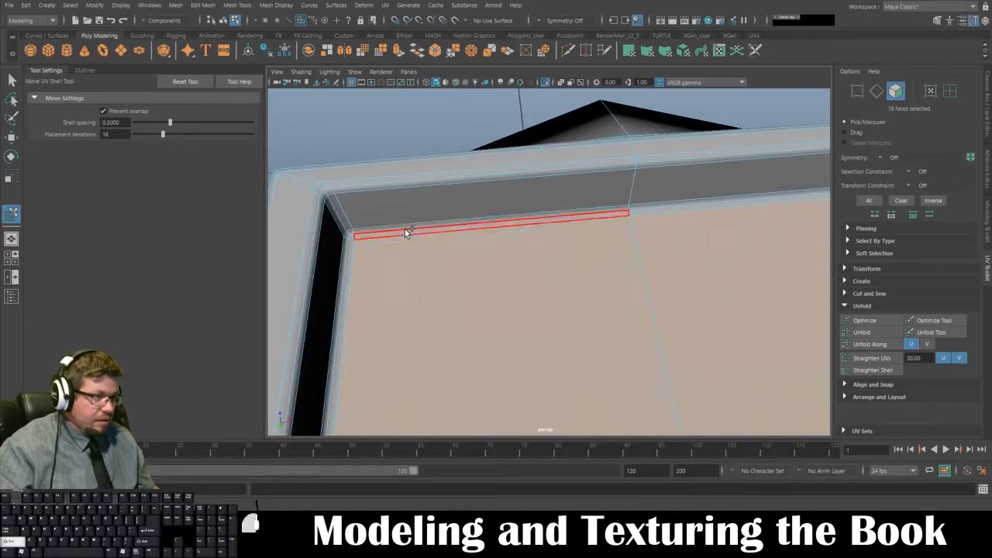
left_click(353, 239, "shift")
Add the other half of the far-edge strip plus the corner and side-strip faces at the opposite corner.
left_click_drag(405, 309, 396, 244, "alt")
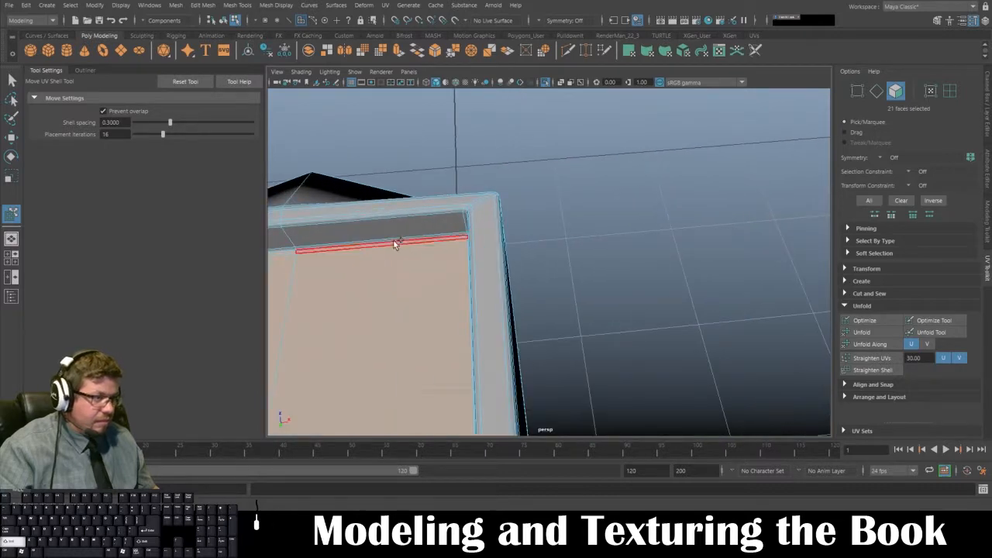
left_click(389, 241, "shift")
right_click_drag(421, 251, 551, 175, "alt")
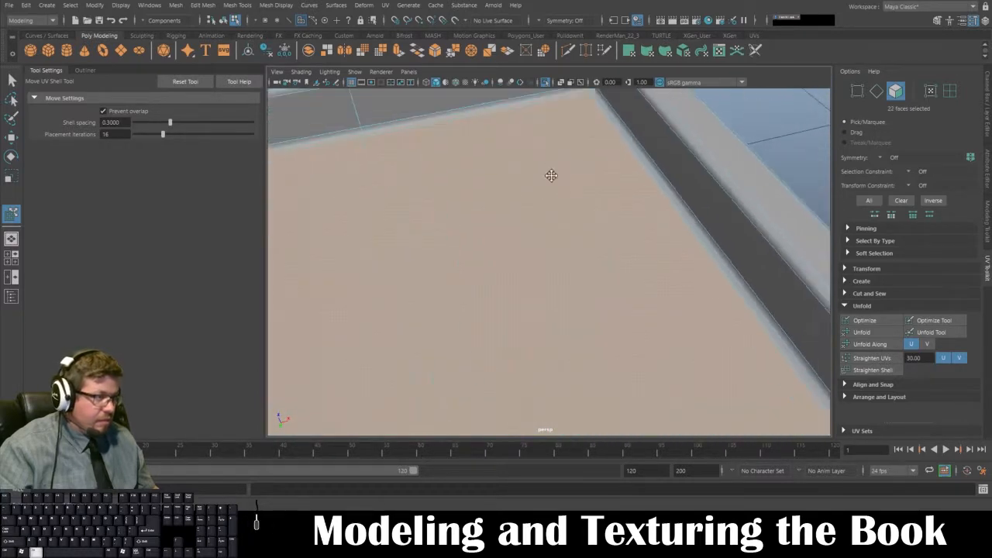
scroll(552, 176, "down", 5)
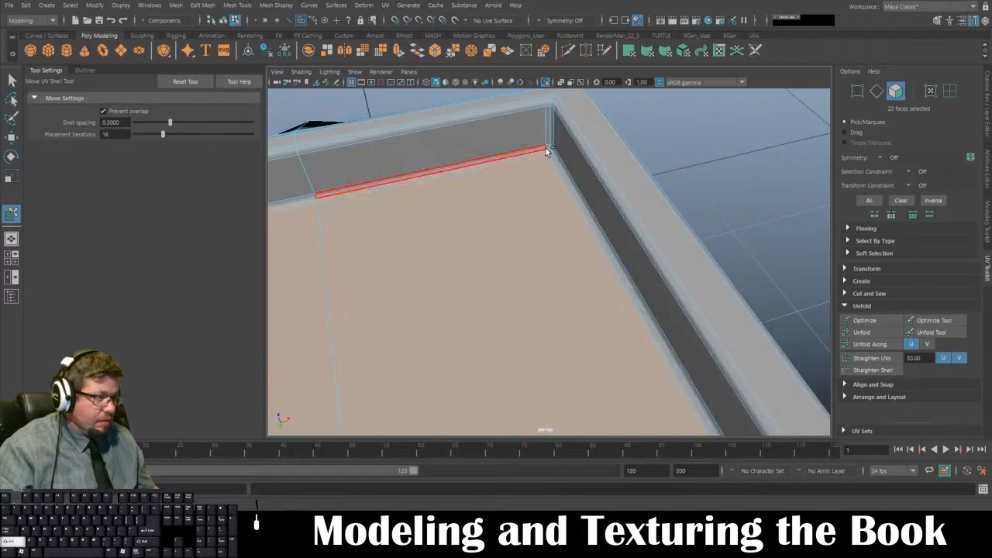
left_click(549, 149, "shift")
left_click(553, 164, "shift")
Add the narrow side-strip faces along both edges at the near end of the long page side.
scroll(550, 205, "down", 5)
middle_click_drag(550, 206, 590, 128, "alt")
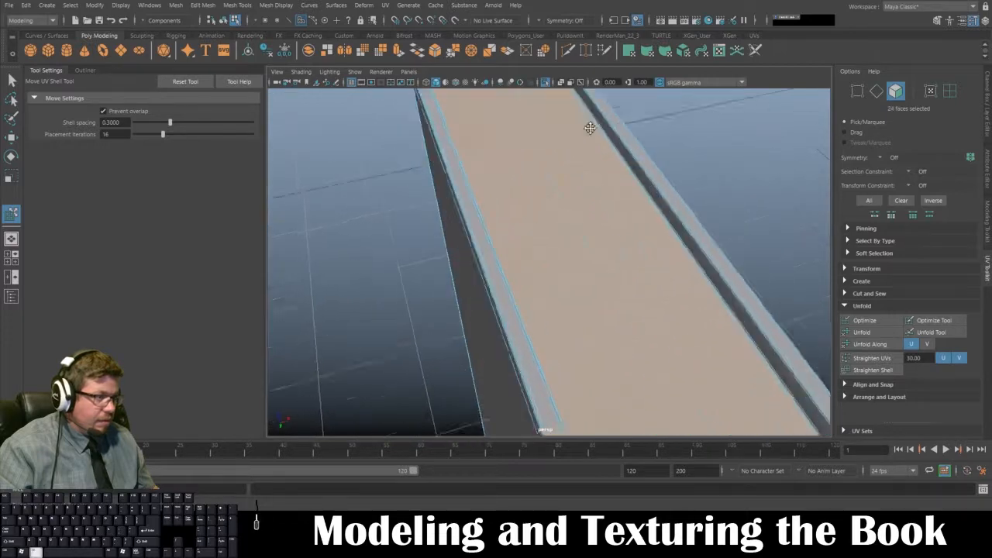
left_click_drag(590, 128, 576, 237, "alt")
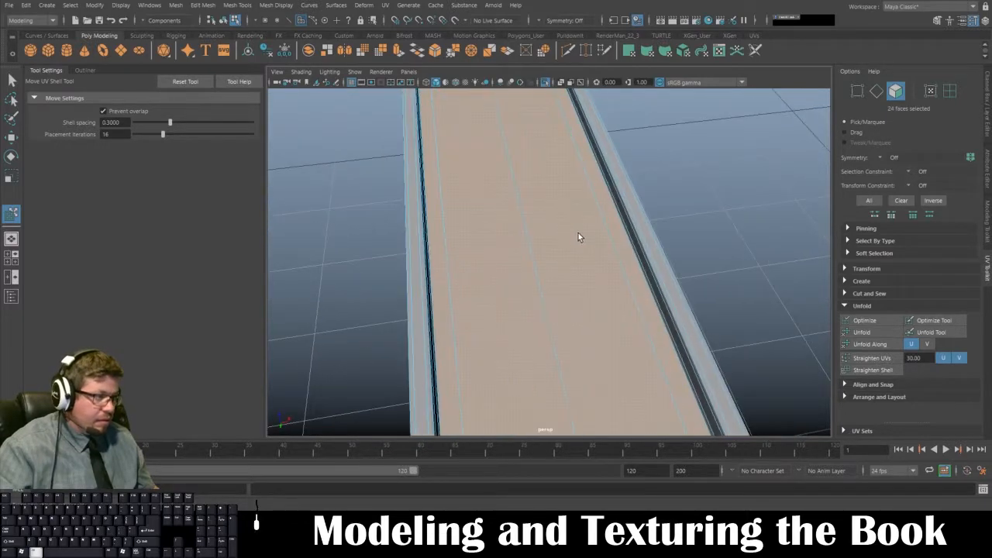
middle_click_drag(578, 233, 541, 105, "alt")
left_click(610, 247, "shift")
left_click(319, 288, "shift")
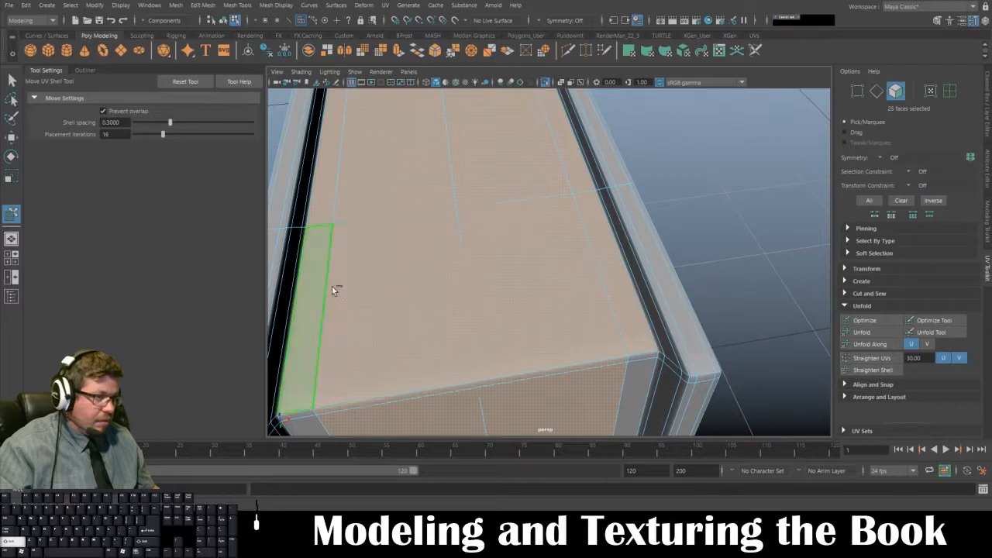
Add the missed side-strip and corner faces where the long page side meets the adjoining page face.
left_click_drag(332, 290, 339, 269, "alt")
left_click(339, 300, "shift")
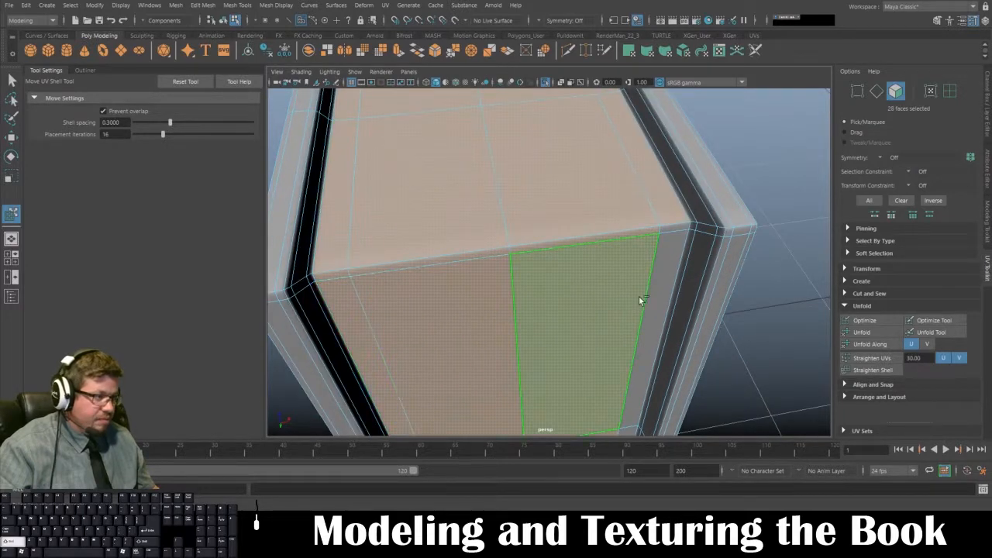
left_click(664, 236, "shift")
left_click(663, 226, "shift")
key("ctrl+z")
left_click(663, 226, "shift")
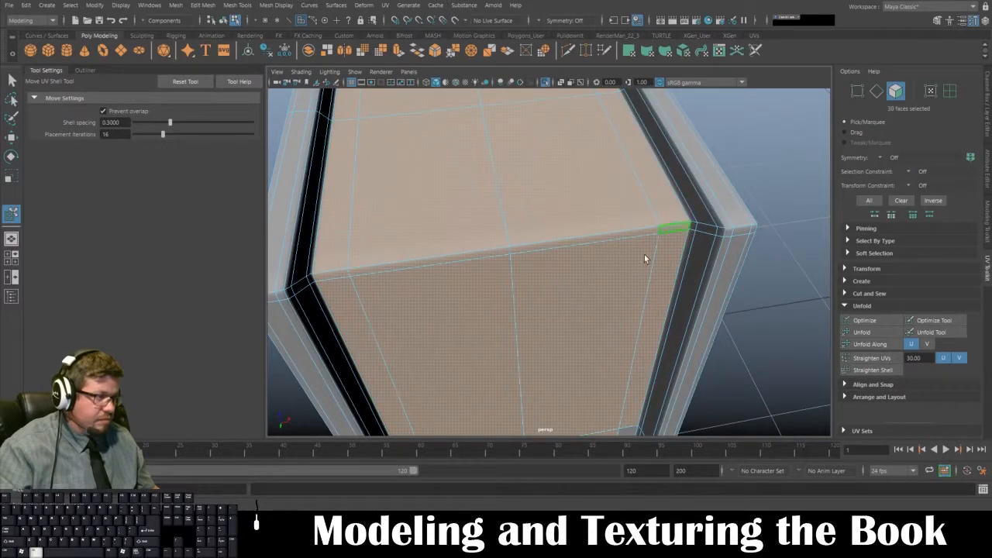
Follow the adjoining page face along its length and add its remaining narrow side strips to the selection.
left_click_drag(644, 257, 472, 206, "alt")
left_click(652, 225, "shift")
left_click(662, 219, "shift")
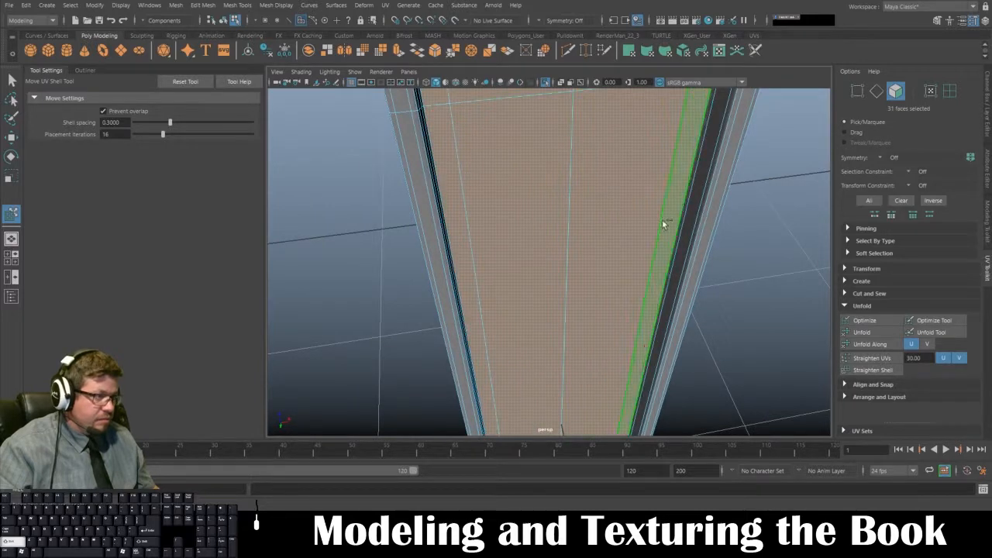
right_click_drag(662, 219, 634, 34, "alt")
left_click_drag(602, 179, 485, 203, "alt")
right_click_drag(485, 203, 511, 327, "alt")
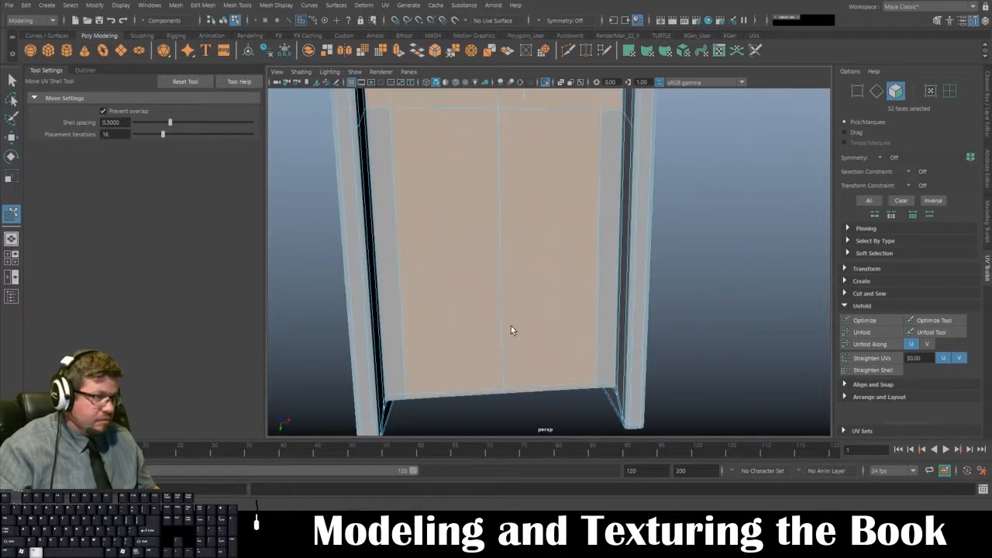
left_click(604, 259, "shift")
Add the corner and narrow side-strip faces along both edges of the page face around the next corner.
left_click_drag(556, 298, 435, 220, "alt")
left_click(406, 206, "shift")
left_click(406, 242, "shift")
left_click(401, 322, "shift")
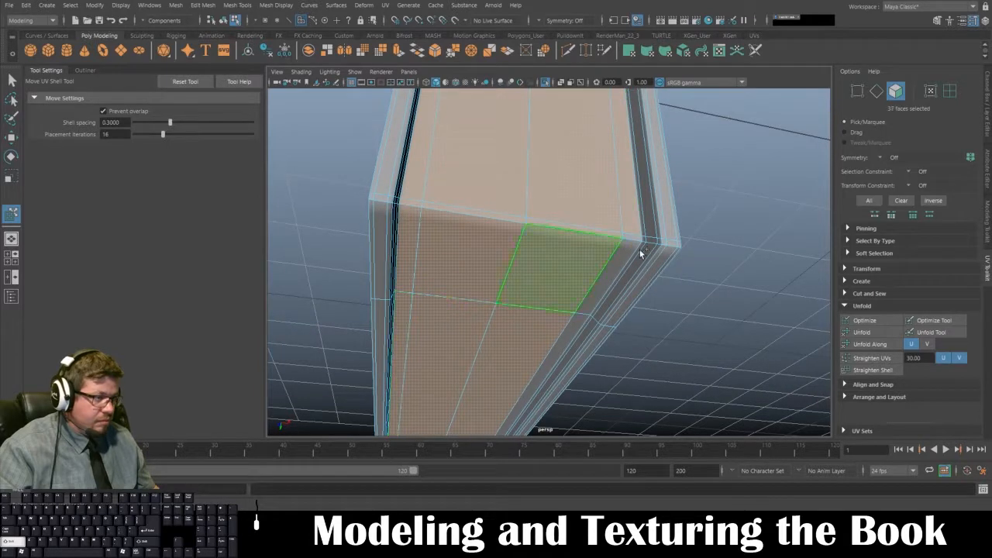
left_click(603, 287, "shift")
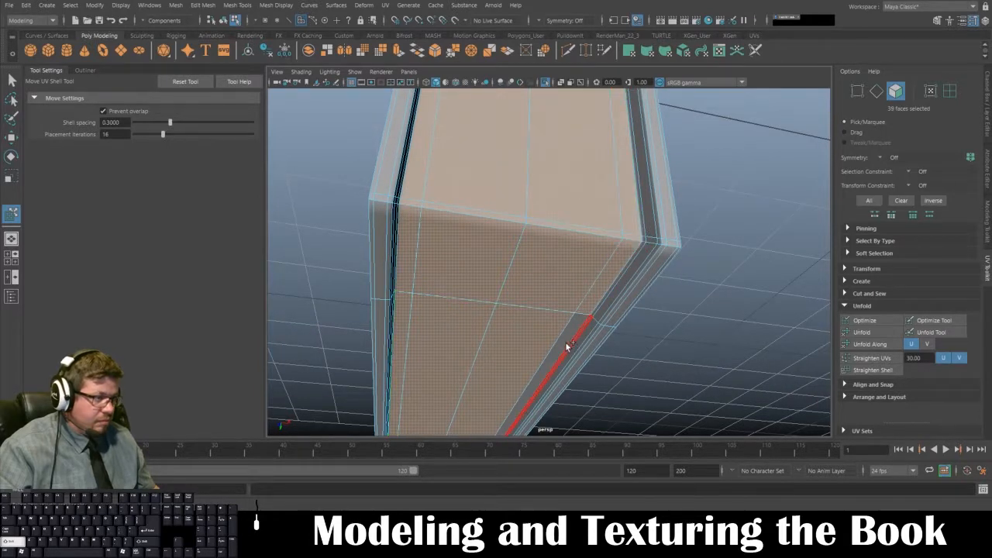
left_click(565, 342, "shift")
middle_click_drag(582, 321, 668, 107, "alt")
right_click_drag(528, 239, 540, 287, "alt")
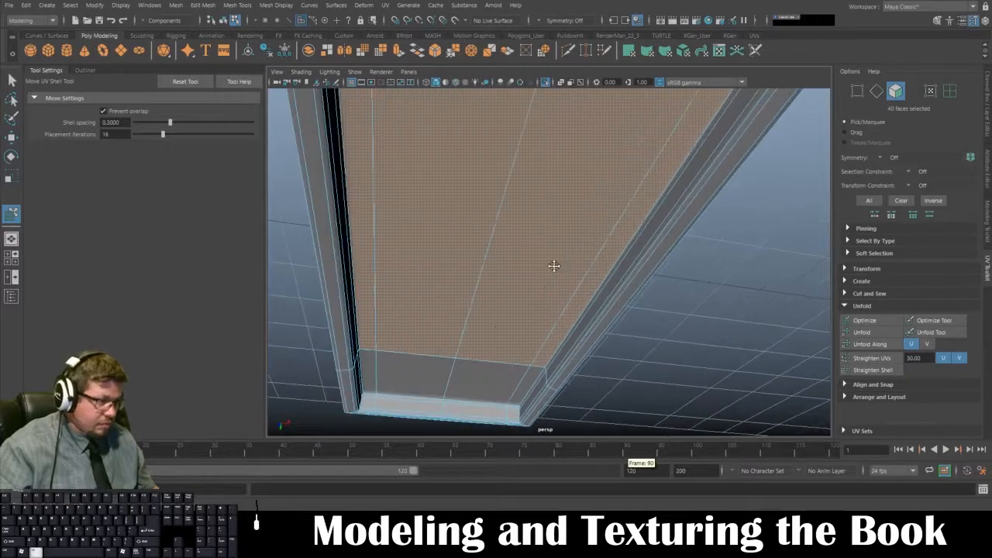
Add the four remaining unselected faces at the end of the page recess to the selection.
middle_click_drag(553, 266, 550, 218, "alt")
right_click_drag(502, 235, 510, 276, "alt")
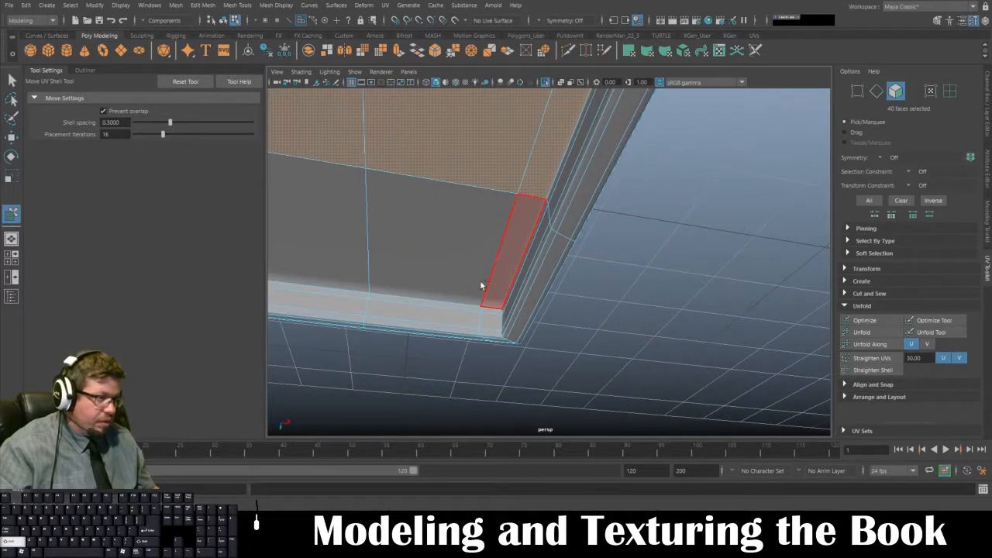
left_click(496, 280, "shift")
left_click(430, 261, "shift")
left_click(320, 233, "shift")
middle_click_drag(320, 233, 518, 244, "alt")
left_click(412, 248, "shift")
Face the book's long page side squarely in the view and apply a camera-based UV projection to the selected page faces.
right_click_drag(524, 300, 494, 252, "alt")
left_click_drag(494, 252, 527, 259, "alt")
right_click_drag(527, 259, 497, 180, "alt")
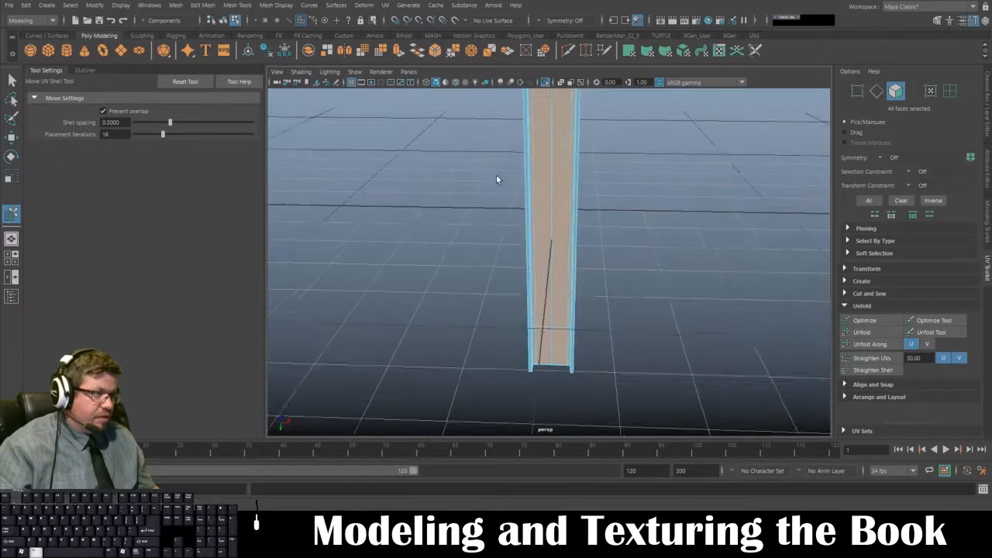
left_click_drag(497, 179, 500, 164, "alt")
right_click_drag(501, 164, 476, 175, "alt")
key("space")
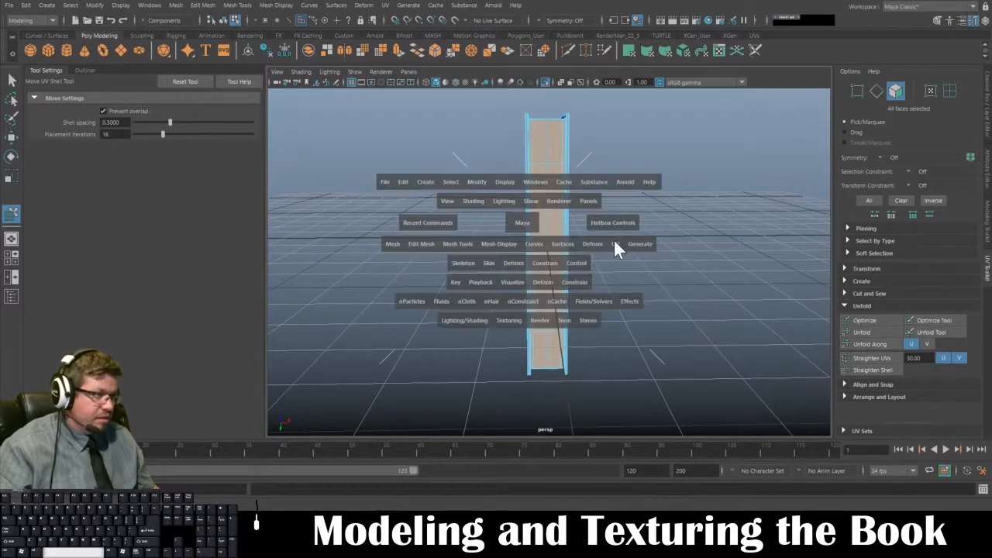
left_click(615, 244)
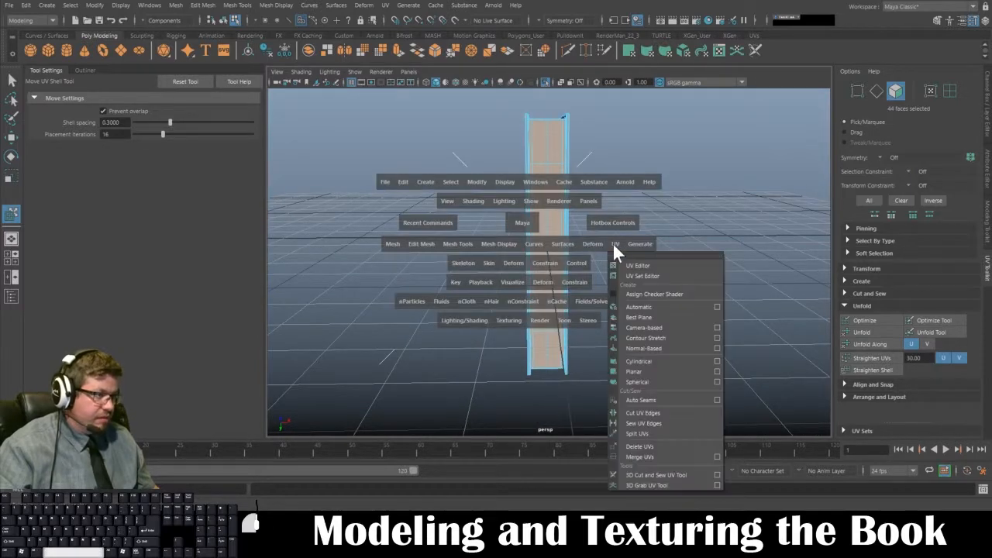
left_click(647, 332)
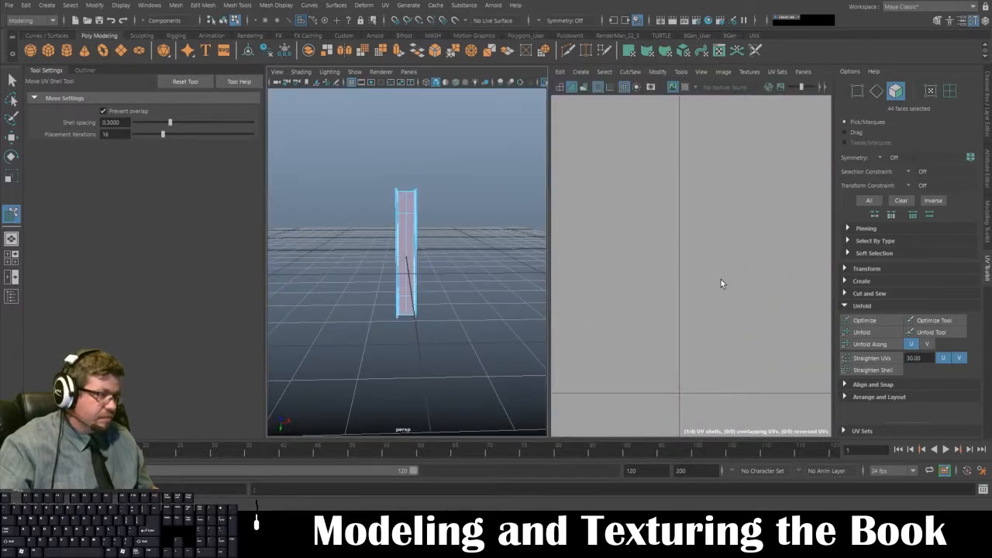
Move the page UV shell off the cover shell into empty UV space with the Move UV Shell tool.
left_click(680, 72)
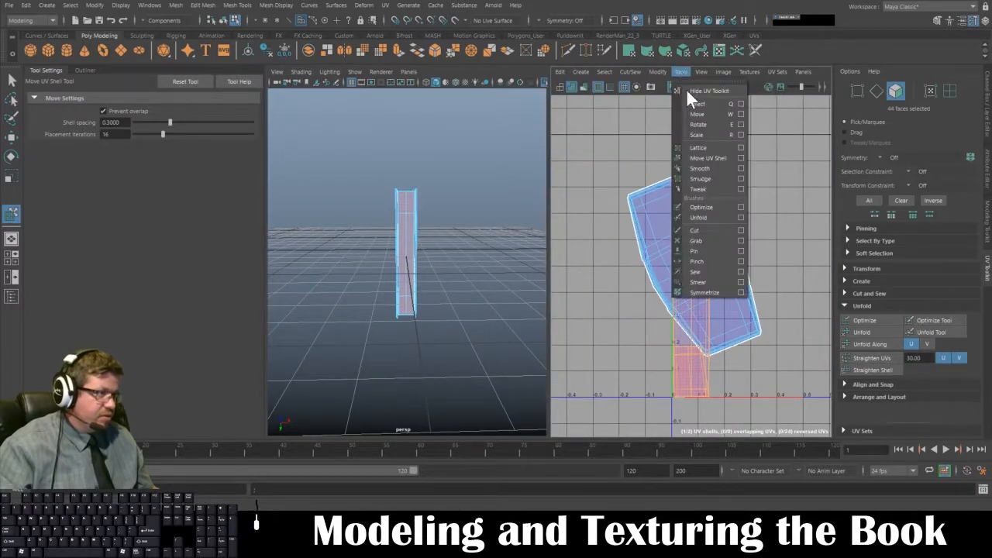
left_click(707, 158)
left_click(699, 166)
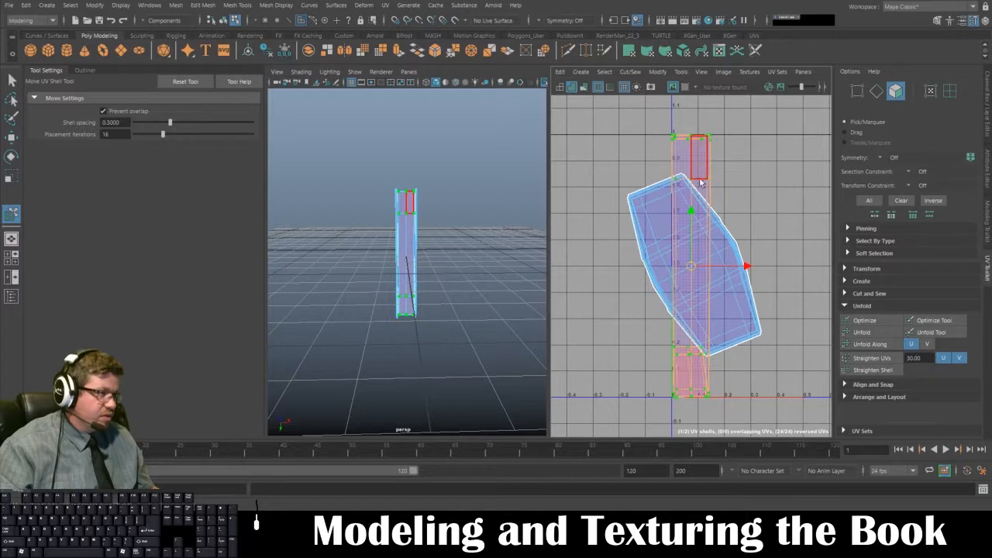
left_click_drag(700, 182, 698, 220)
left_click_drag(701, 164, 845, 111)
middle_click_drag(786, 135, 640, 135, "alt")
Unfold the page UV shell and the cover UV shell.
left_click(875, 334)
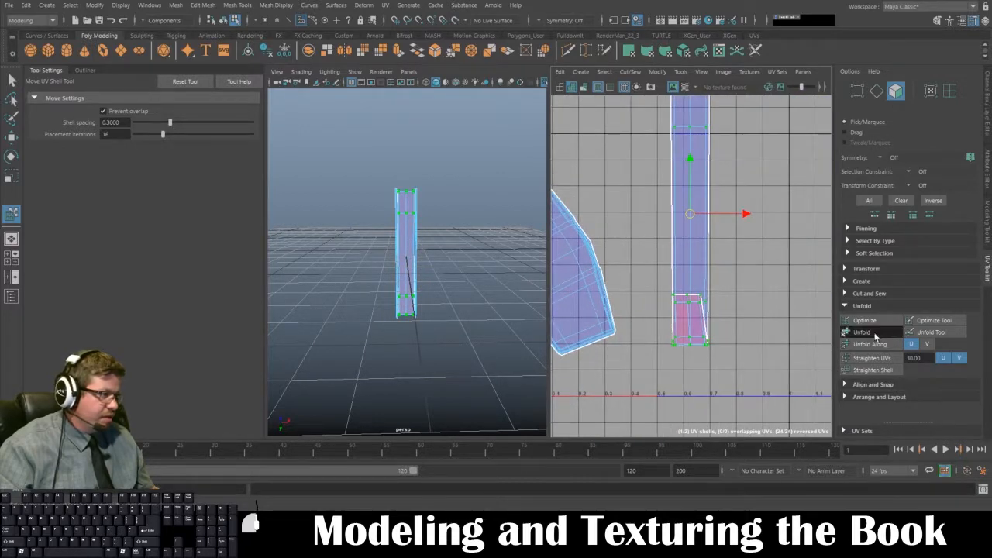
middle_click_drag(705, 201, 744, 226, "alt")
middle_click_drag(622, 210, 675, 187, "alt")
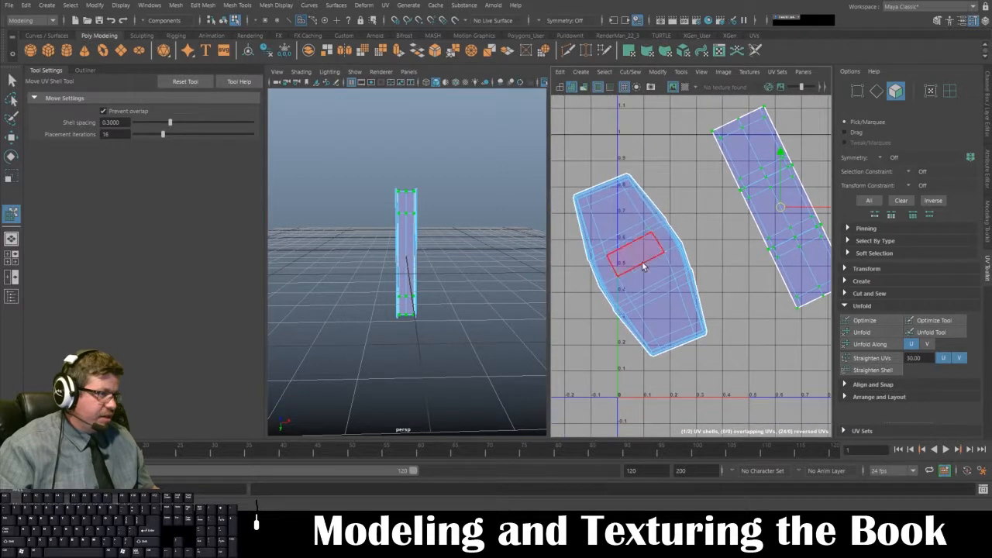
left_click(643, 265)
left_click(873, 331)
scroll(765, 281, "down", 2)
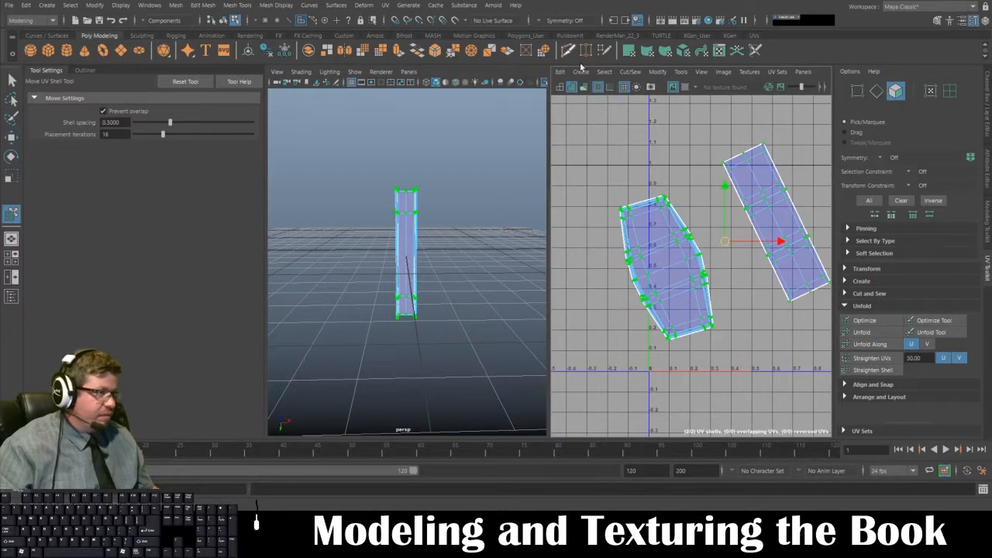
Lay out both UV shells within the 0 to 1 UV tile using the existing Unfold3D layout settings.
left_click(657, 72)
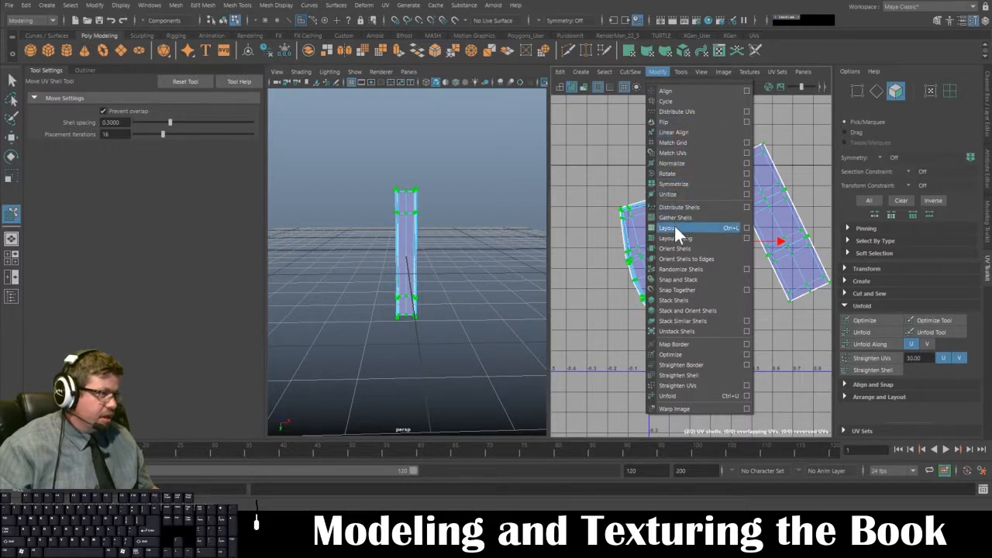
left_click(745, 228)
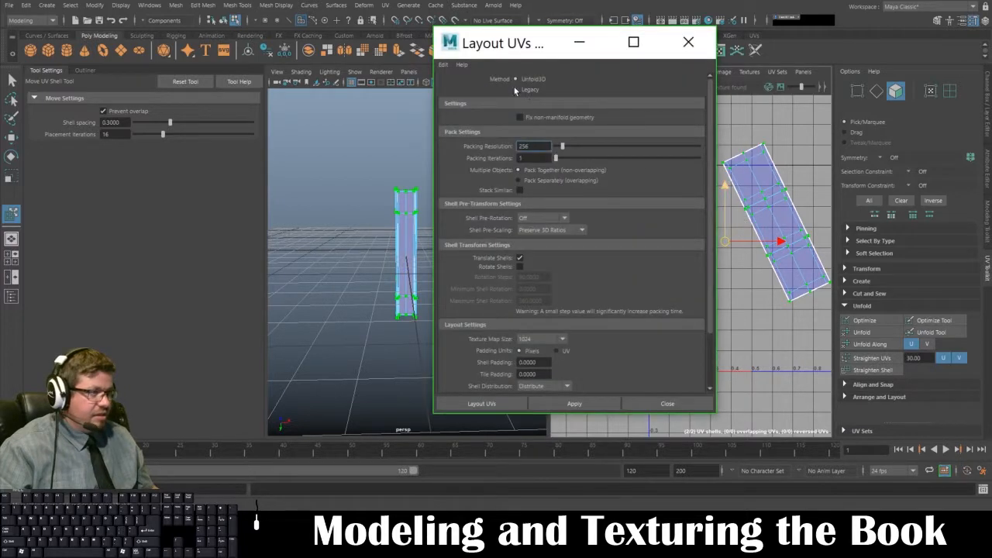
scroll(562, 238, "down", 3)
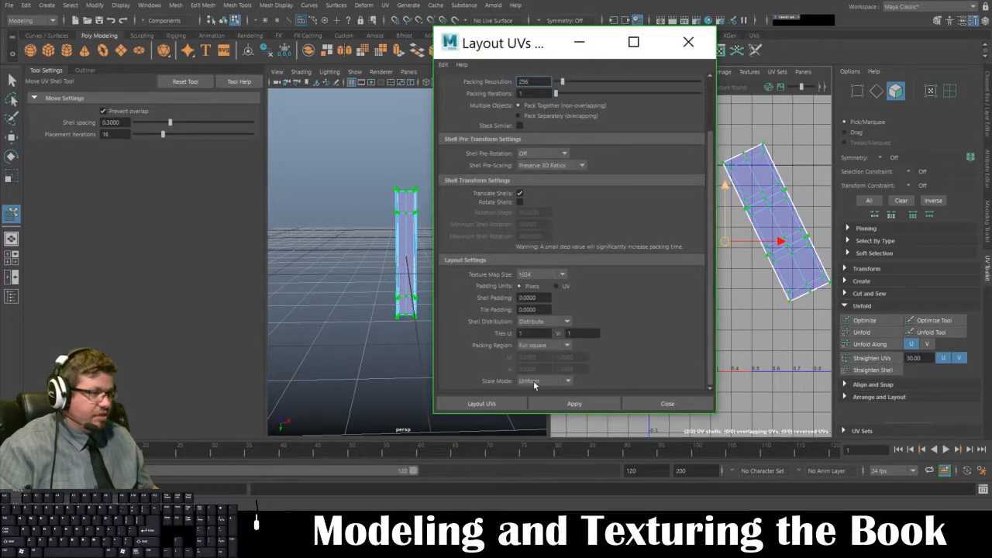
left_click(499, 404)
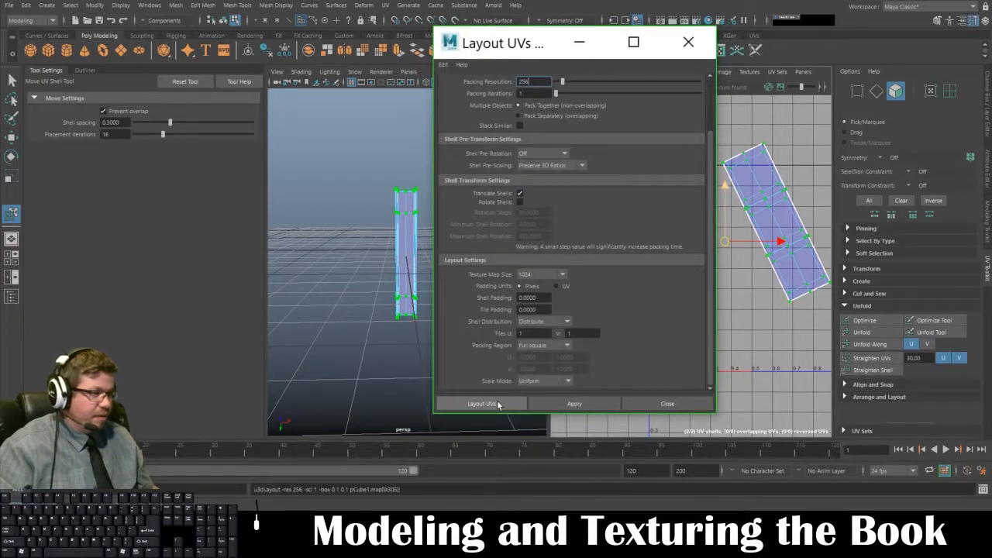
middle_click_drag(652, 290, 551, 272, "alt")
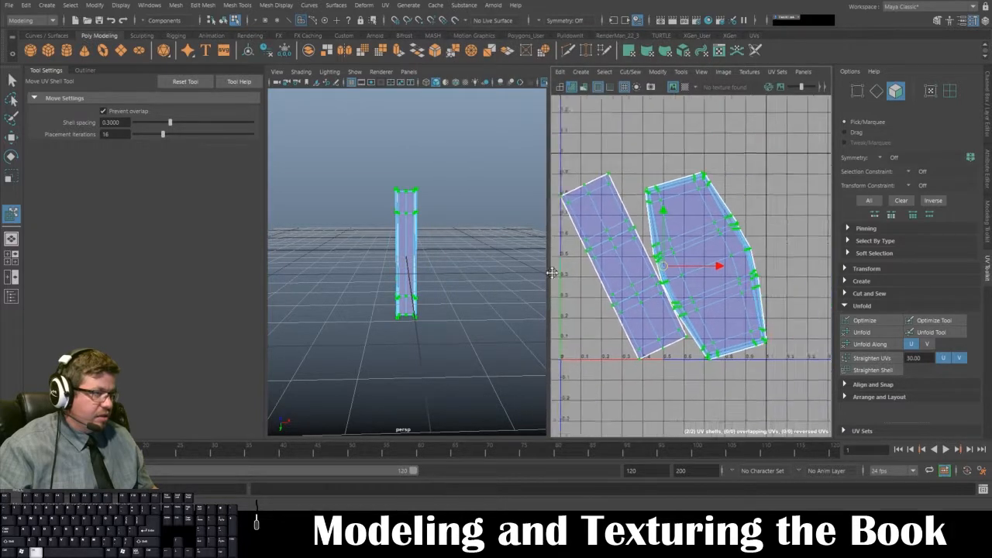
right_click_drag(550, 272, 610, 303, "alt")
middle_click_drag(610, 303, 626, 307, "alt")
key("space")
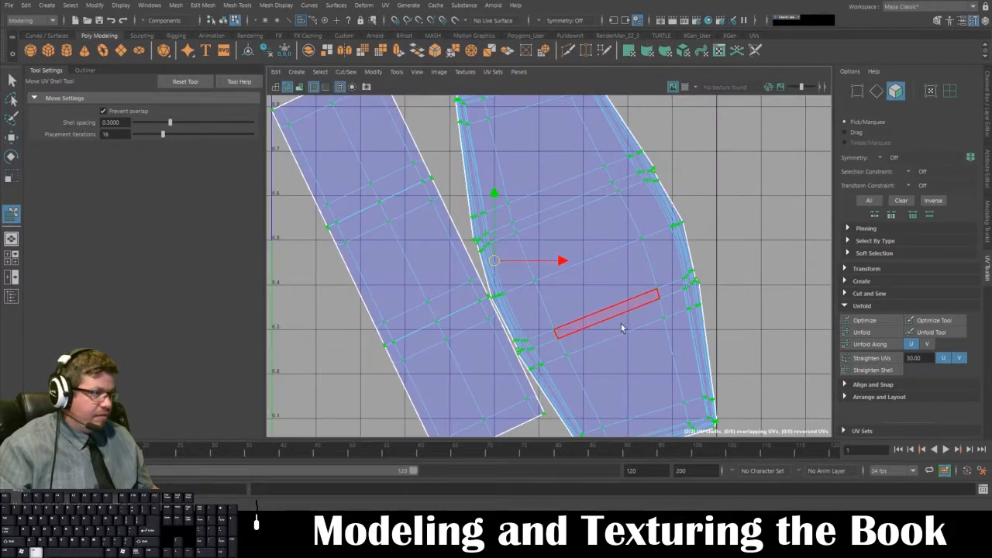
right_click_drag(623, 327, 491, 172, "alt")
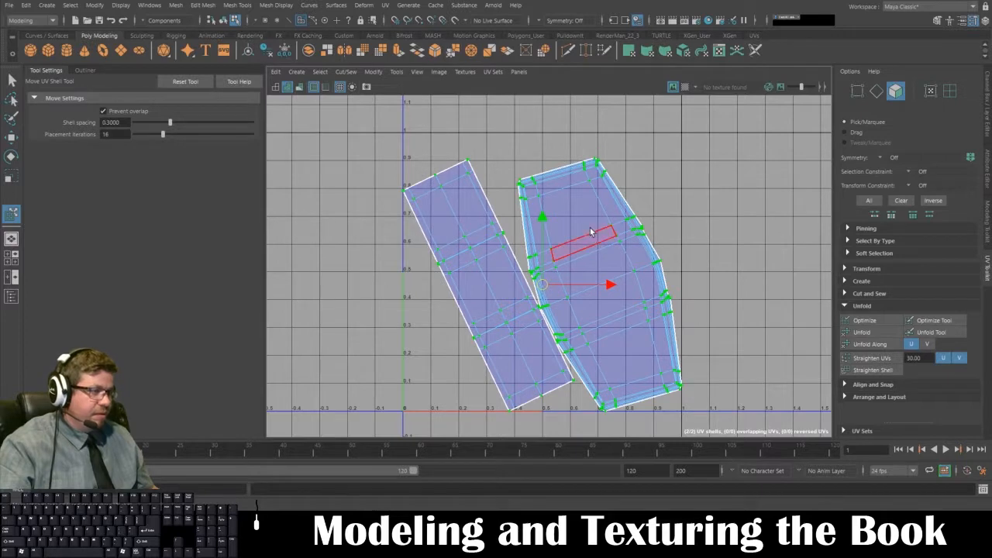
Rotate the rectangular page shell upright and move it clear of the cover shell, near the U 0 side of the tile.
left_click(459, 183)
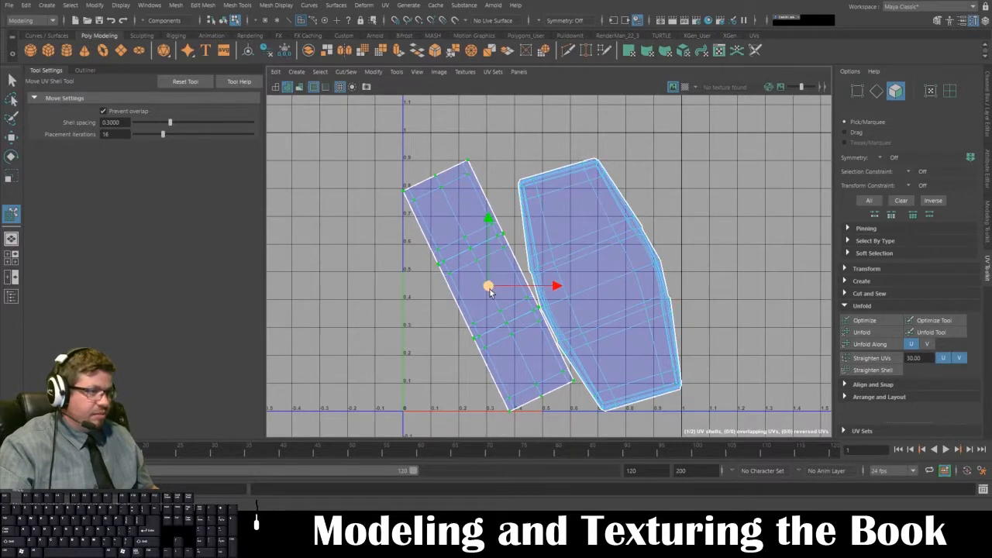
key("e")
left_click_drag(507, 224, 528, 244)
key("w")
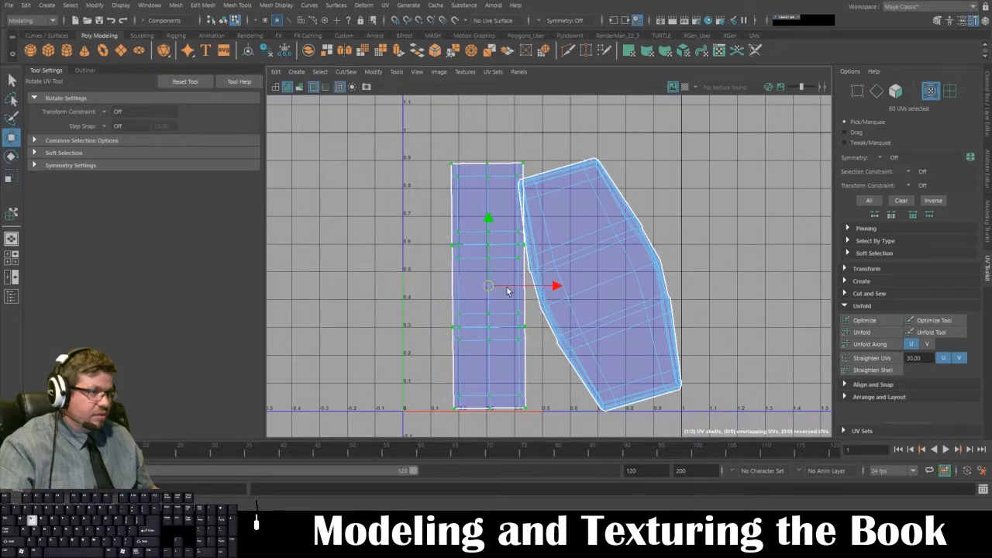
left_click_drag(486, 287, 455, 268)
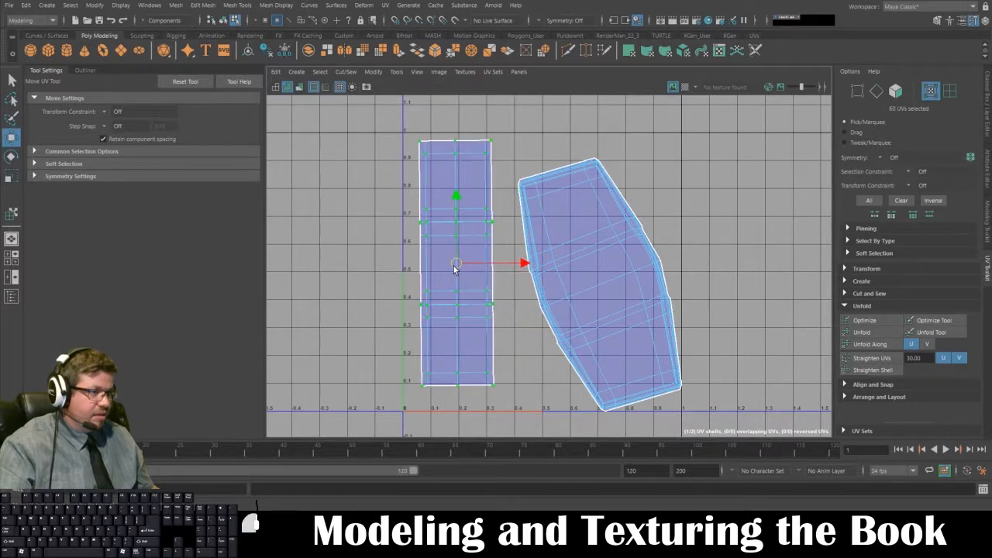
Rotate the cover shell upright and move it beside the page shell, vertically level with it inside the UV tile.
left_click(596, 221)
left_click(396, 72)
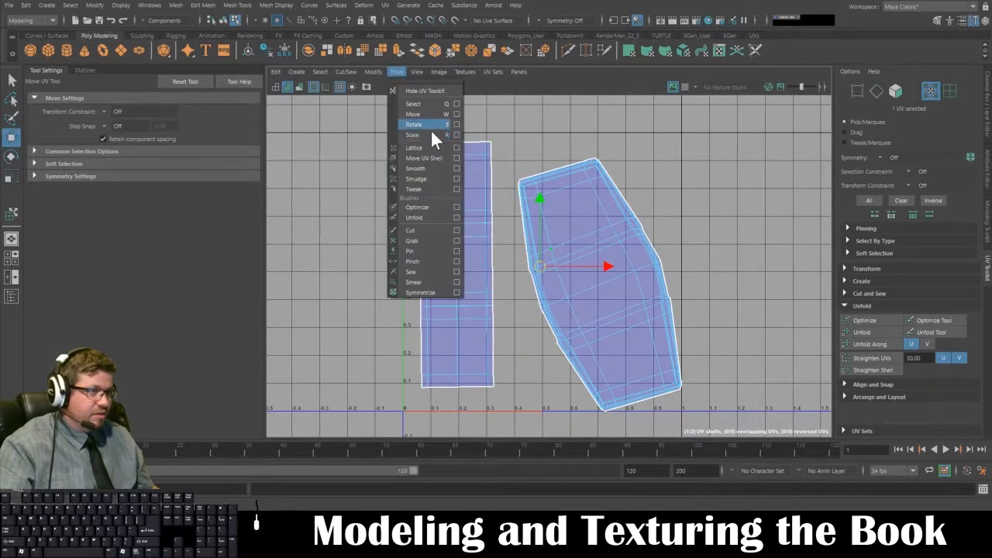
left_click(424, 157)
left_click(631, 243)
key("e")
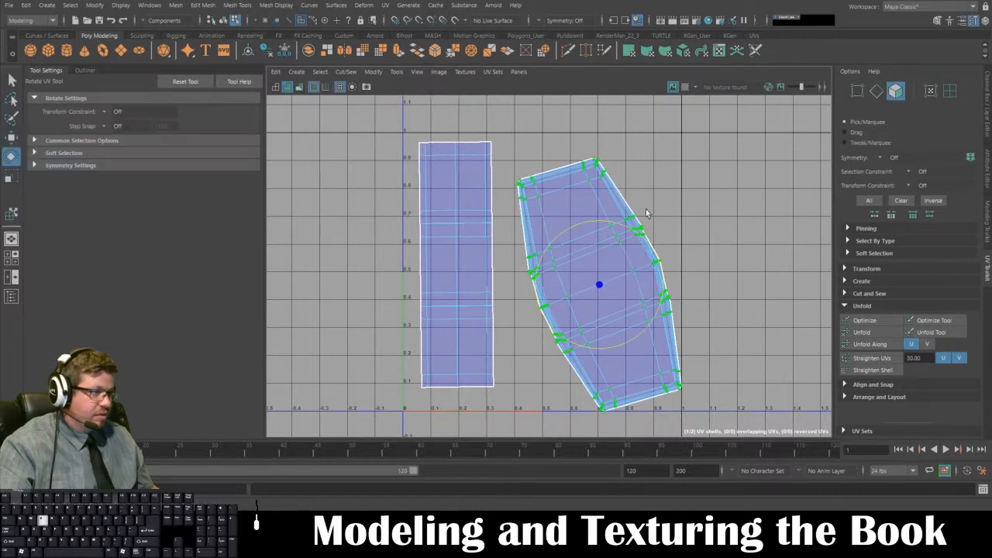
left_click_drag(634, 238, 648, 255)
key("w")
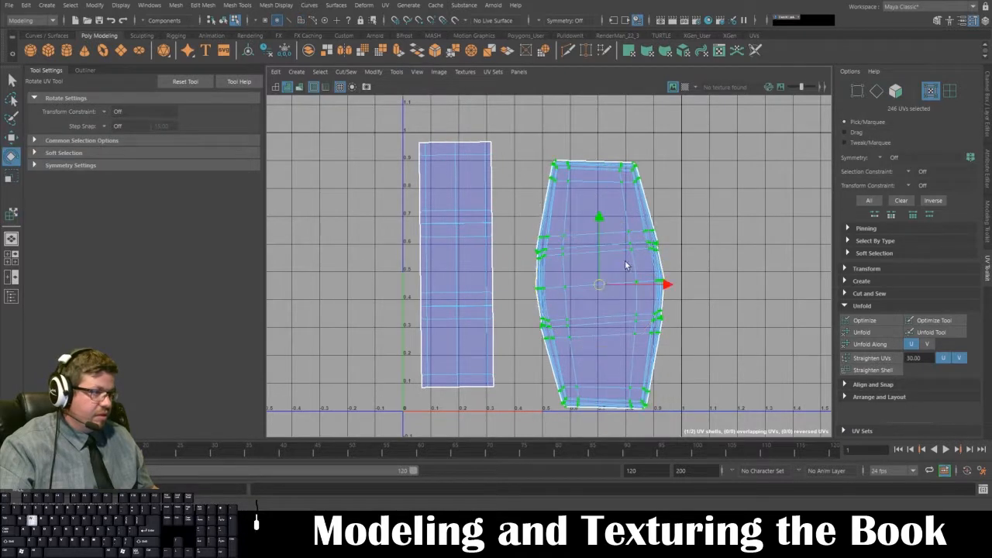
left_click_drag(599, 285, 586, 265)
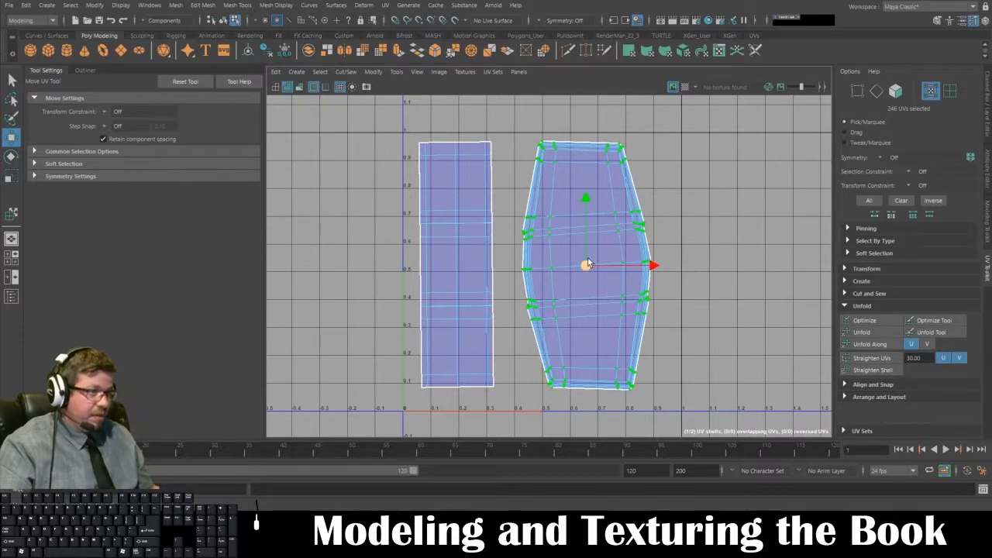
key("r")
left_click_drag(586, 268, 591, 270)
key("ctrl+z")
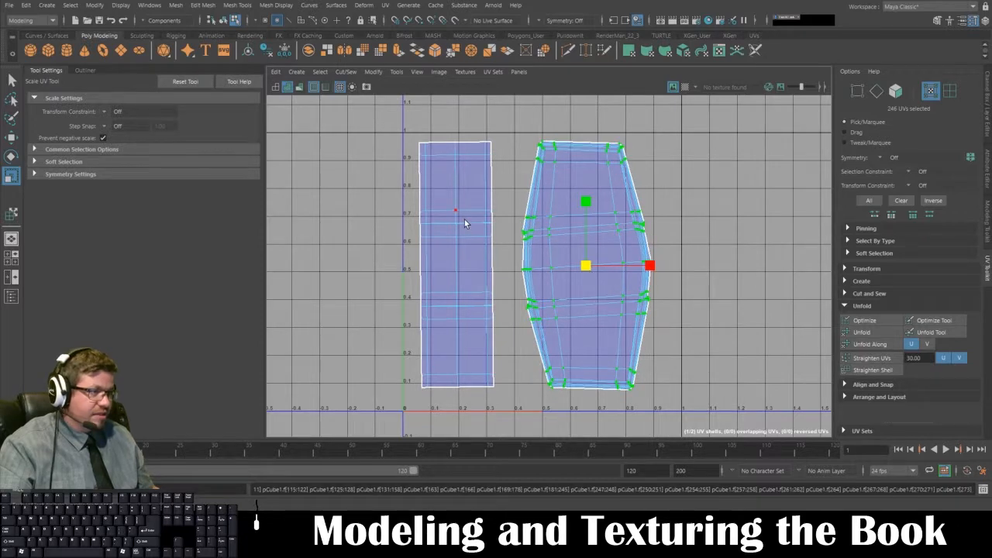
Select both UV shells and scale them up together uniformly to nearly fill the UV tile's height.
left_click(398, 72)
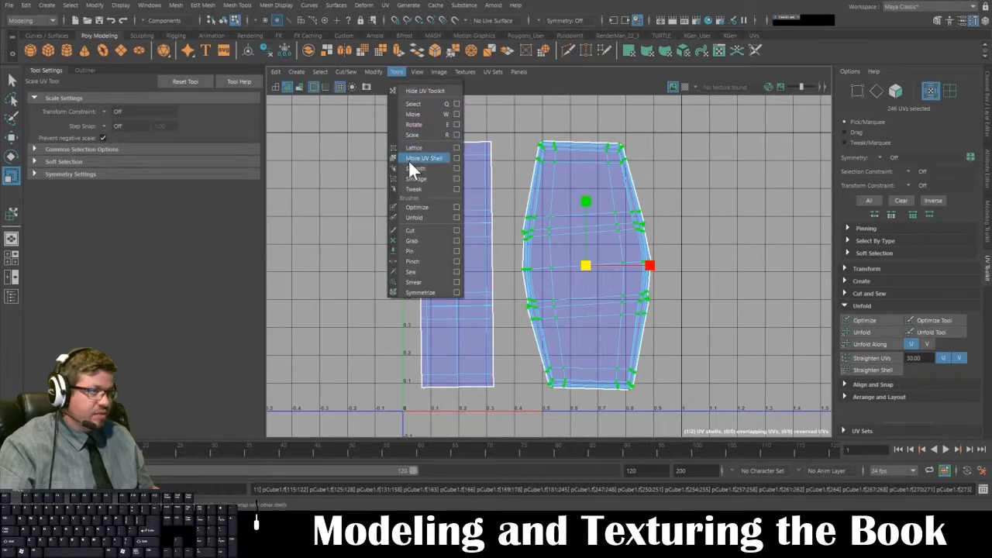
left_click(410, 157)
left_click_drag(378, 112, 738, 428)
key("r")
left_click_drag(541, 270, 541, 271)
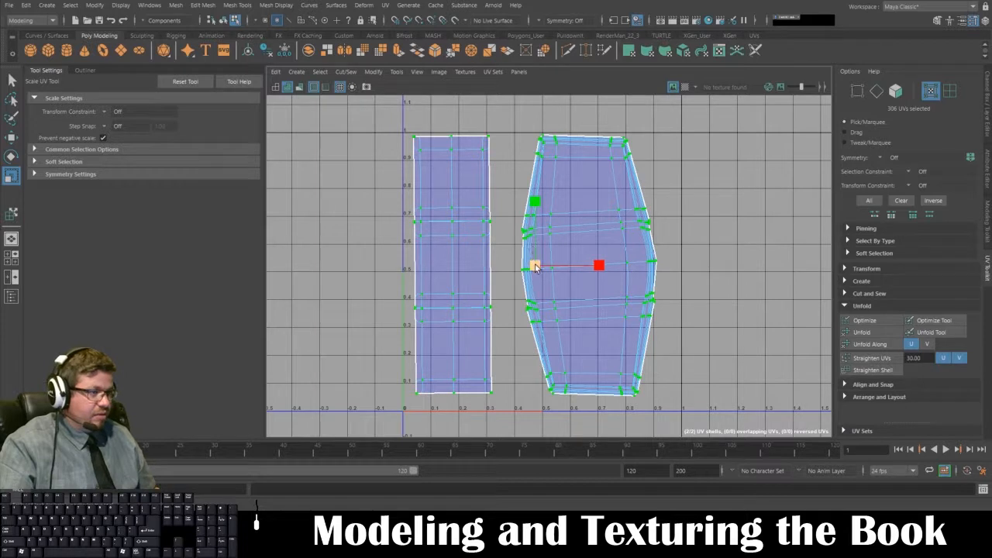
Scale up both UV shells together and reposition them to fill the height of the 0–1 UV tile.
left_click_drag(535, 267, 538, 268)
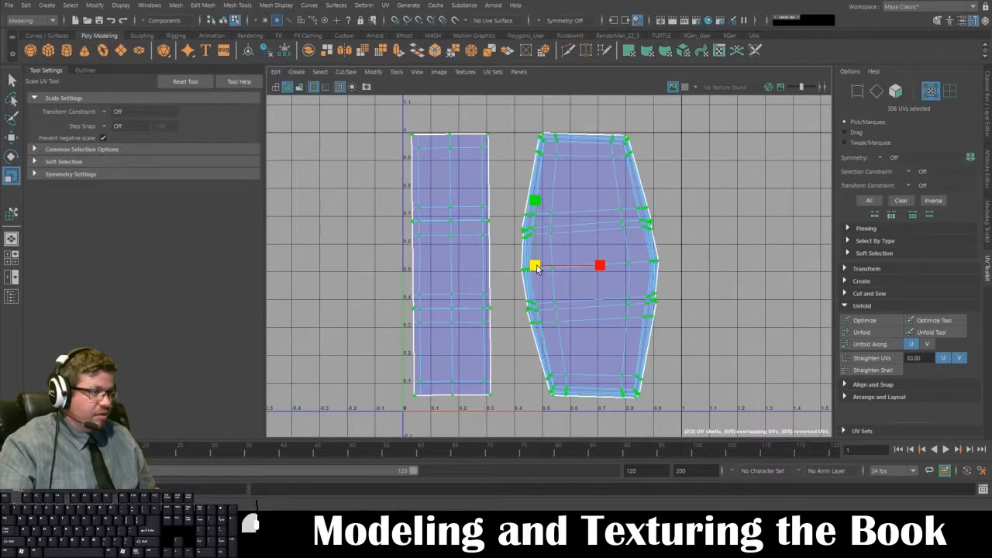
key("w")
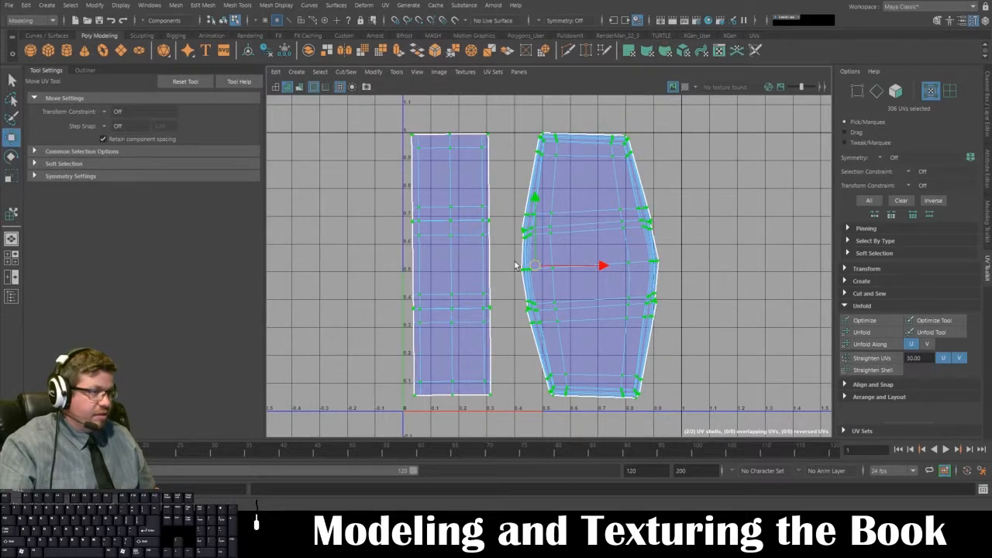
left_click_drag(535, 268, 542, 277)
key("r")
key("w")
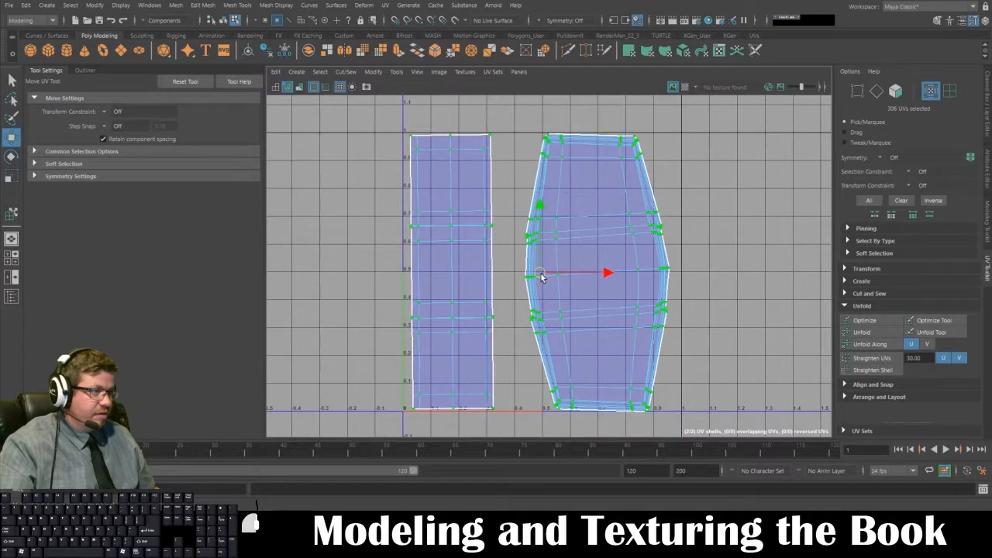
Select only the wide hexagonal UV shell with the Move UV Shell tool and rotate it slightly counter-clockwise so its upper edge is level.
left_click(396, 72)
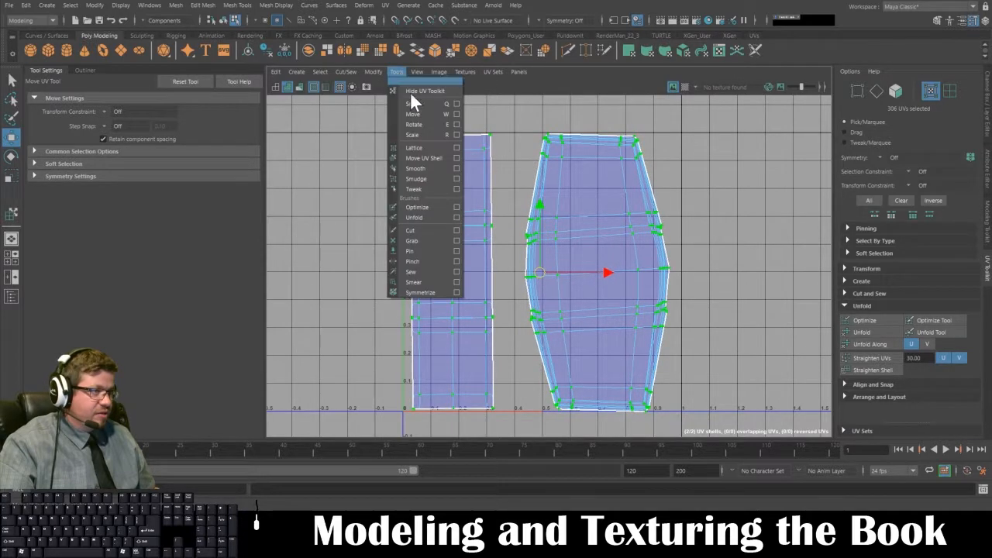
left_click(437, 157)
left_click(595, 224)
key("e")
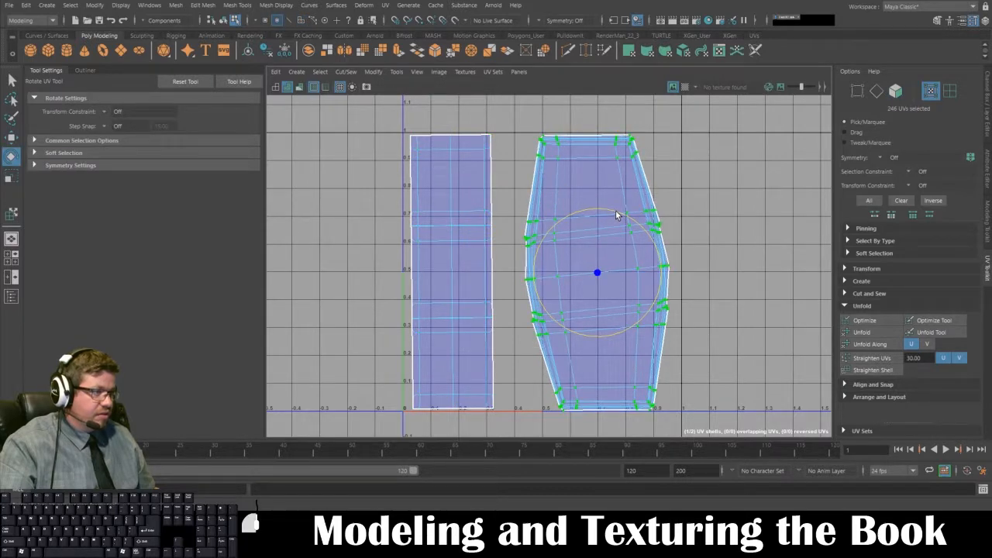
left_click(715, 207)
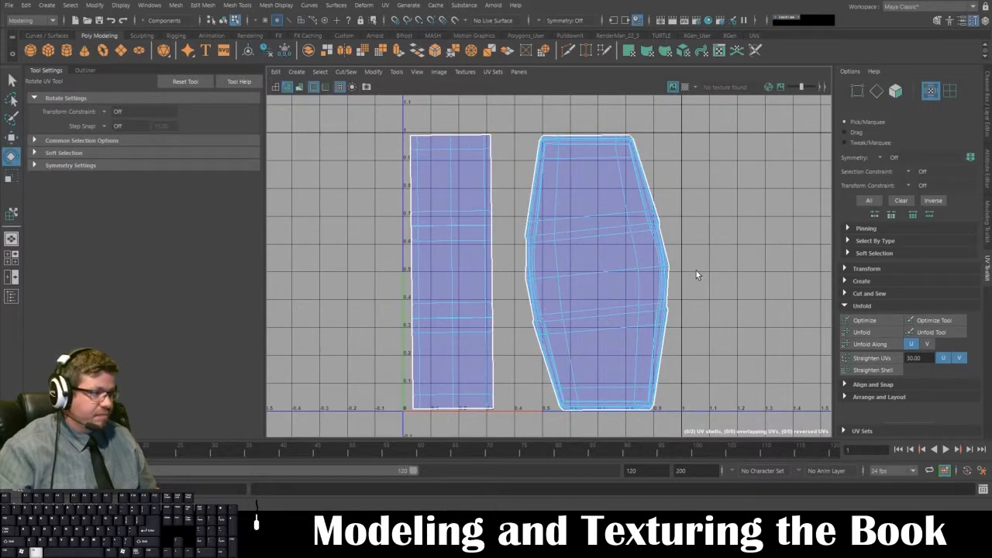
Show the perspective view beside the UV layout and select the three vertical edges down the middle of the book's narrow side.
right_click_drag(696, 274, 696, 241, "alt")
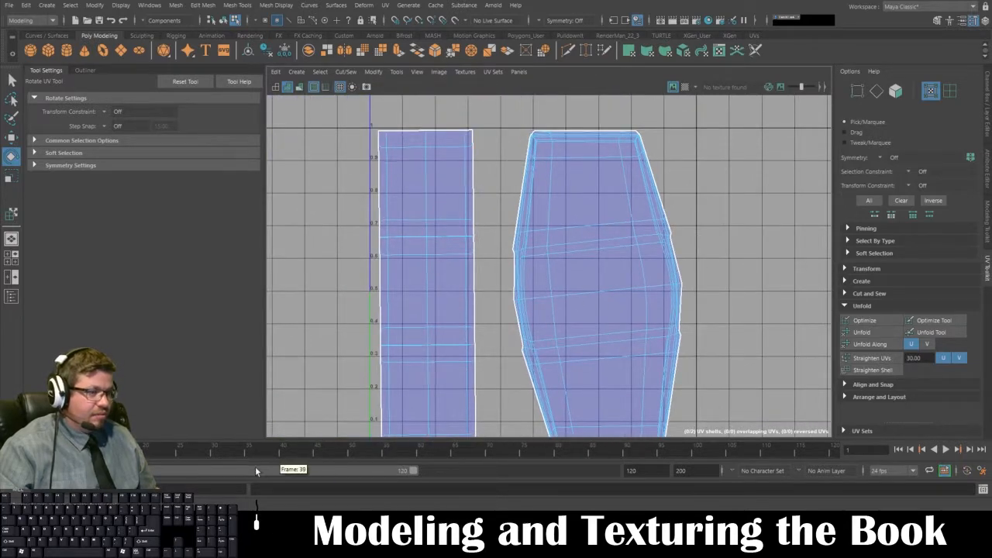
right_click_drag(675, 239, 668, 231, "alt")
middle_click_drag(668, 231, 676, 180, "alt")
right_click_drag(676, 179, 649, 194, "alt")
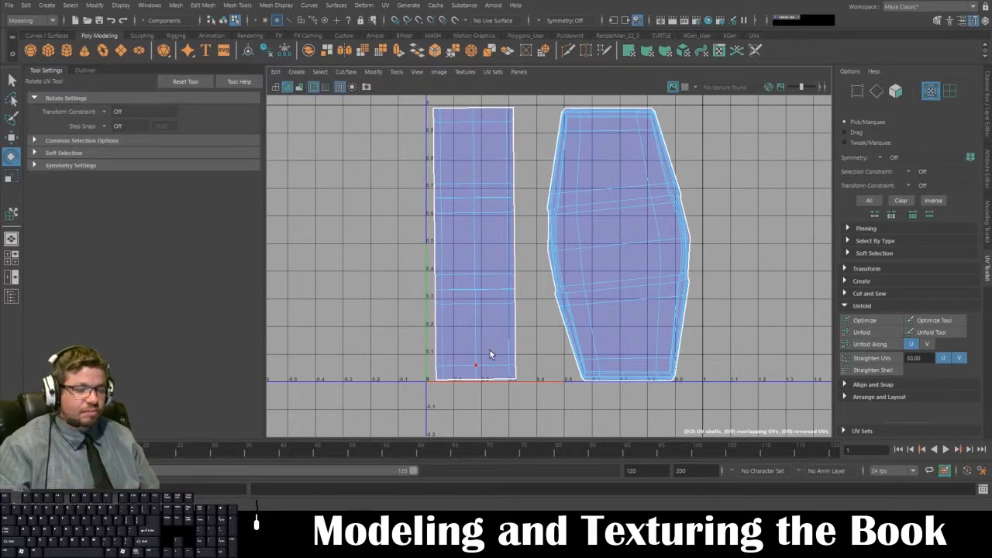
key("space")
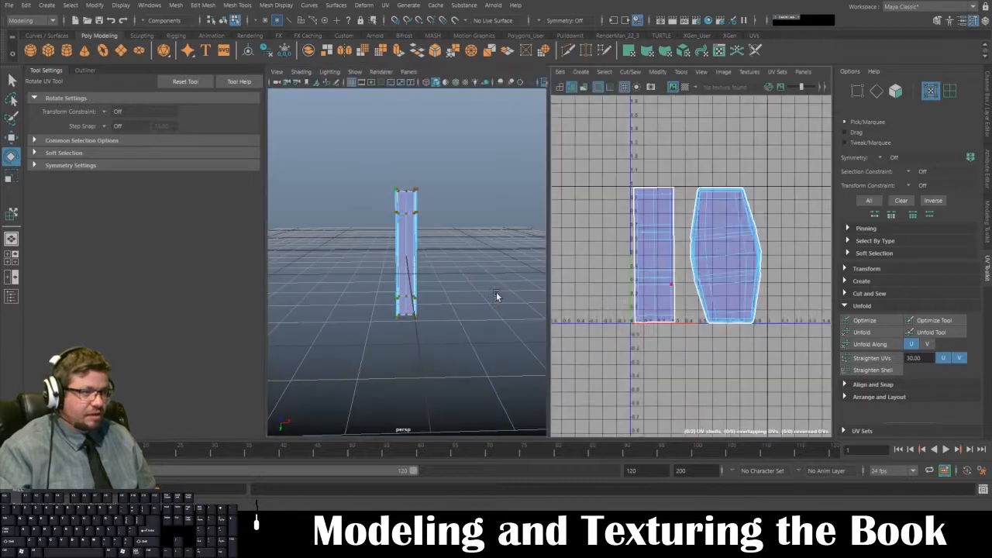
left_click_drag(415, 241, 627, 250, "alt")
right_click_drag(374, 238, 426, 238, "alt")
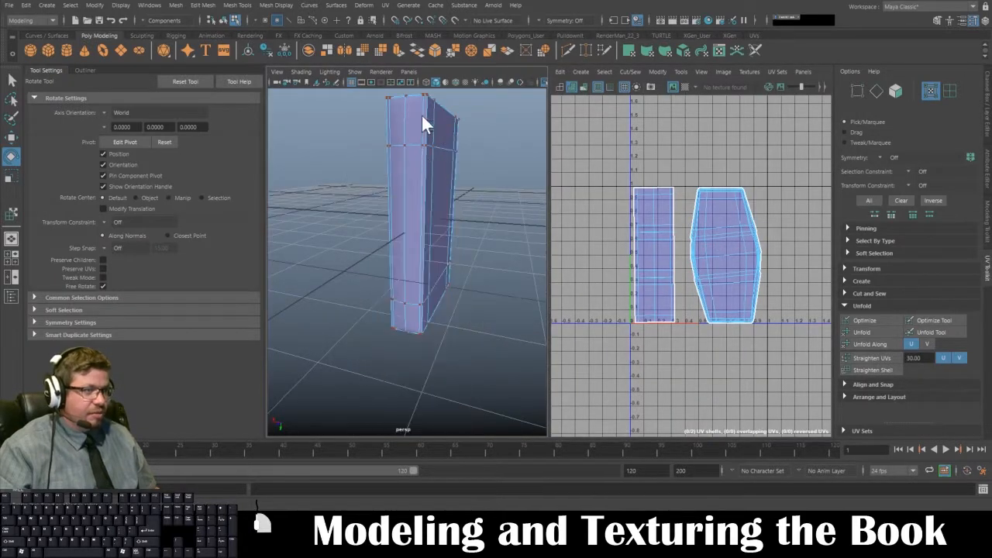
right_click_drag(422, 115, 421, 100)
left_click(408, 126)
left_click(406, 213, "shift")
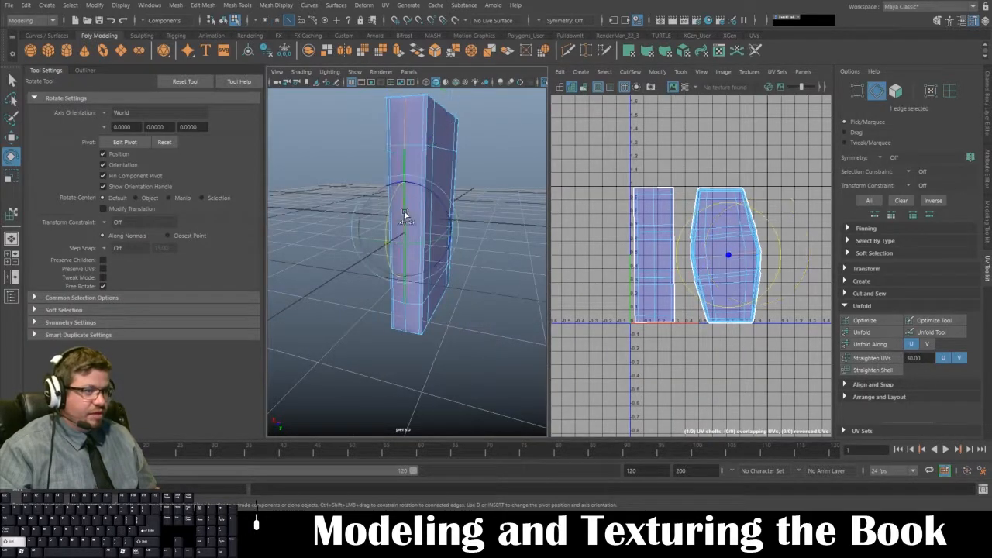
left_click(406, 316, "shift")
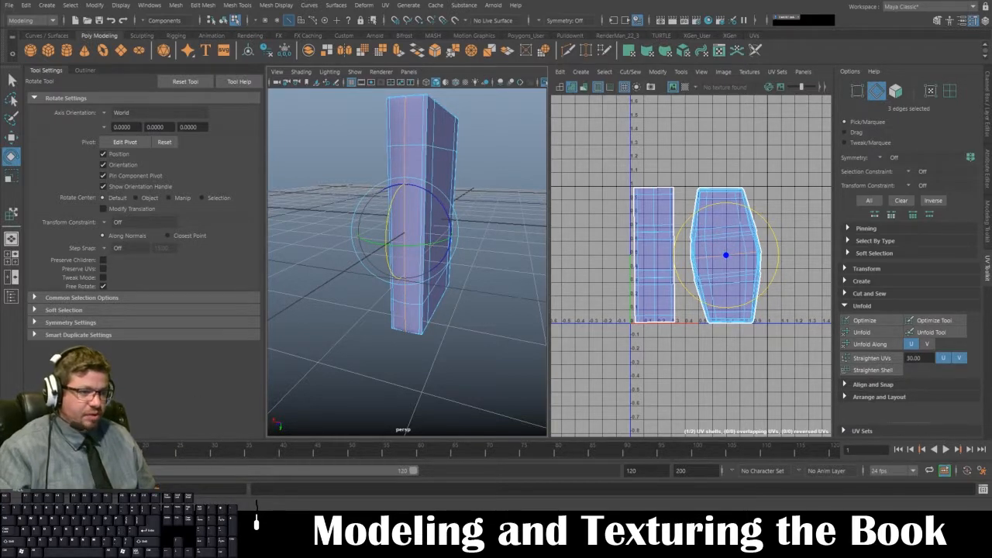
Switch to textures.com in the browser and look through the "Book" search results for a suitable cover texture.
key("alt+Tab")
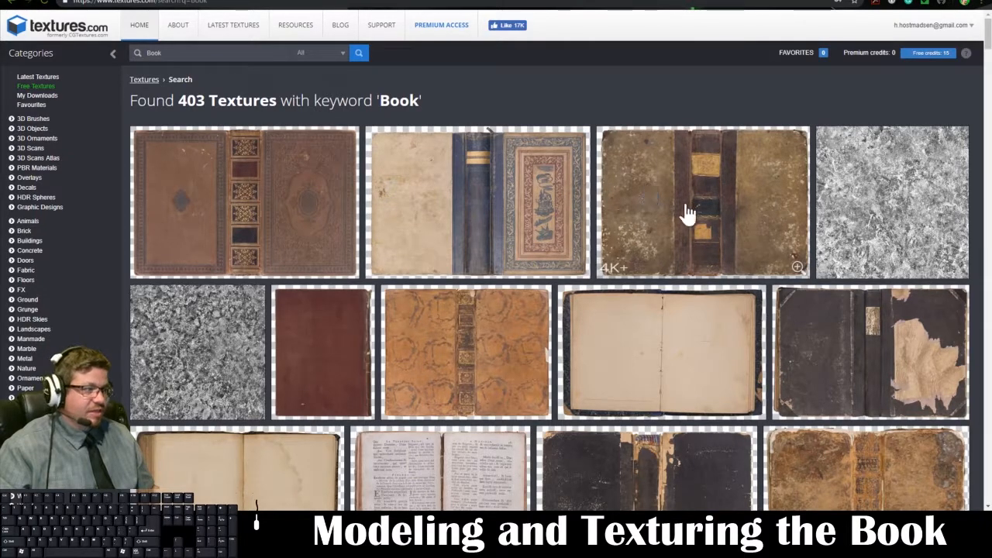
scroll(668, 271, "down", 3)
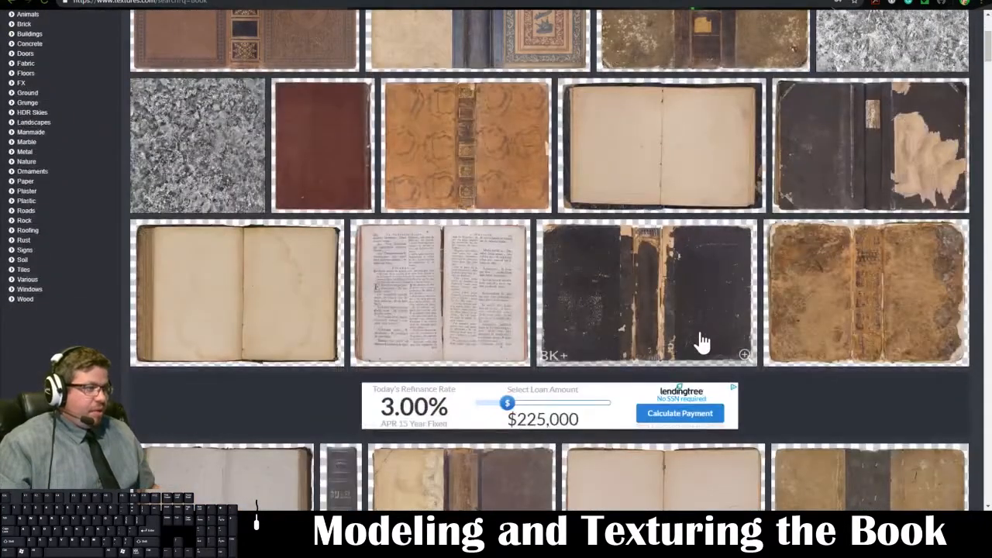
scroll(701, 341, "down", 2)
scroll(702, 341, "up", 4)
scroll(702, 341, "down", 5)
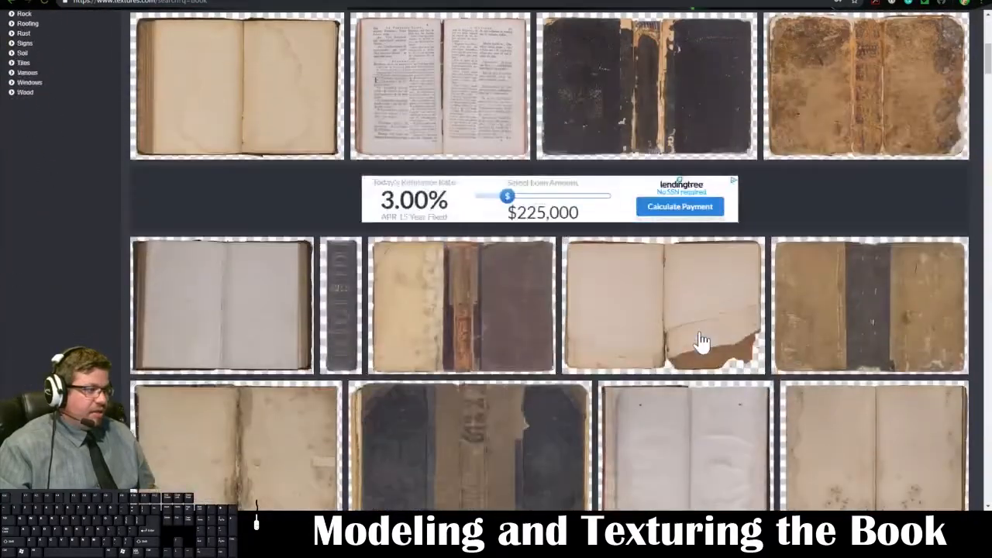
scroll(701, 341, "down", 2)
scroll(703, 343, "down", 3)
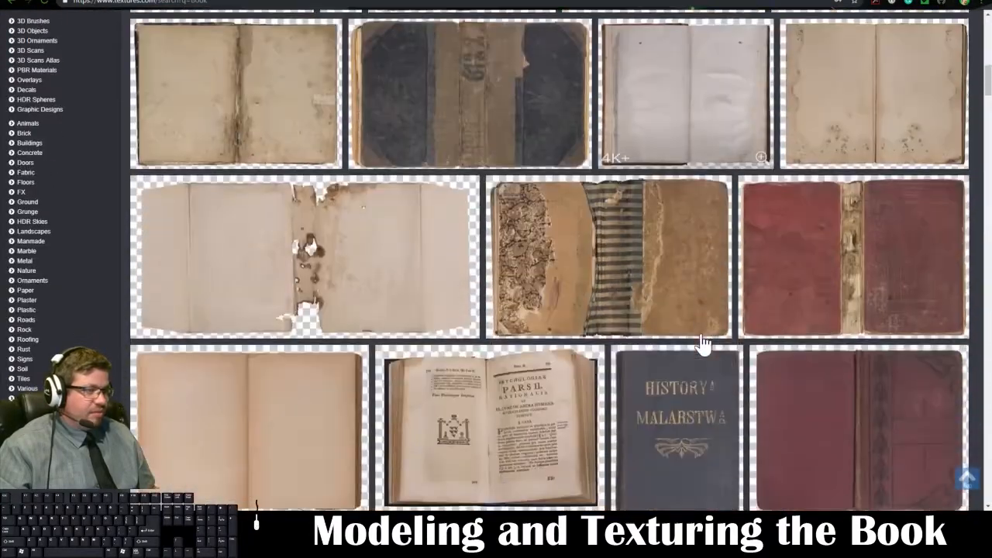
scroll(702, 343, "down", 3)
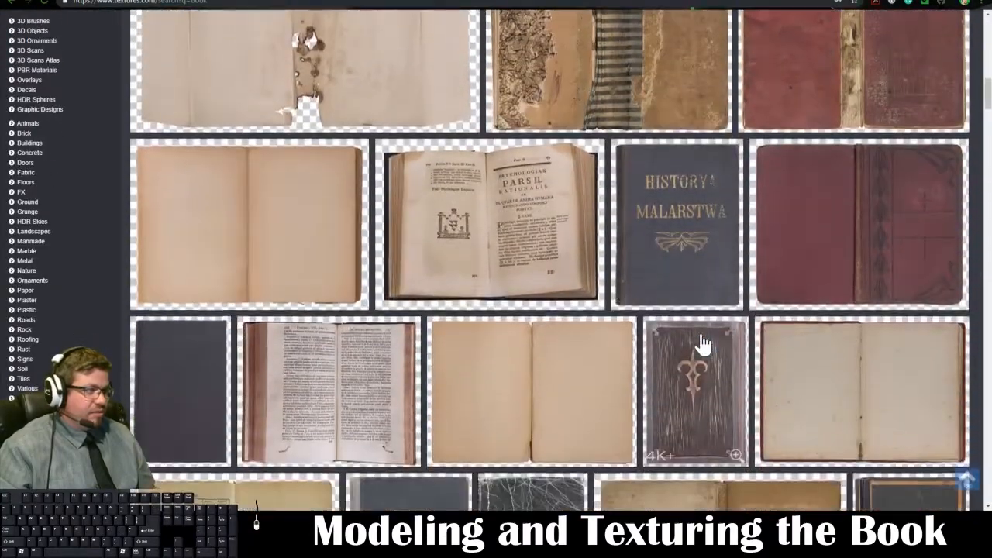
scroll(702, 344, "up", 1)
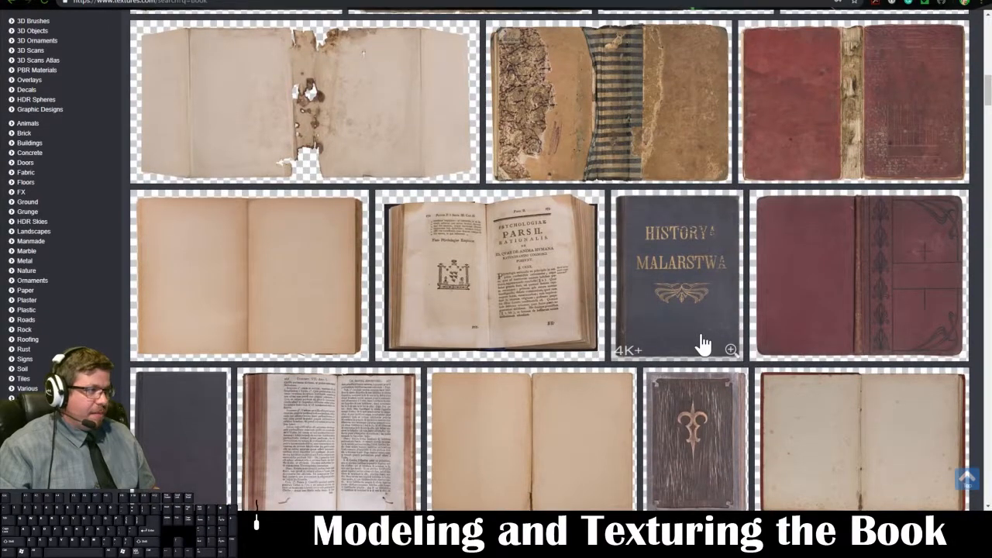
scroll(701, 344, "up", 10)
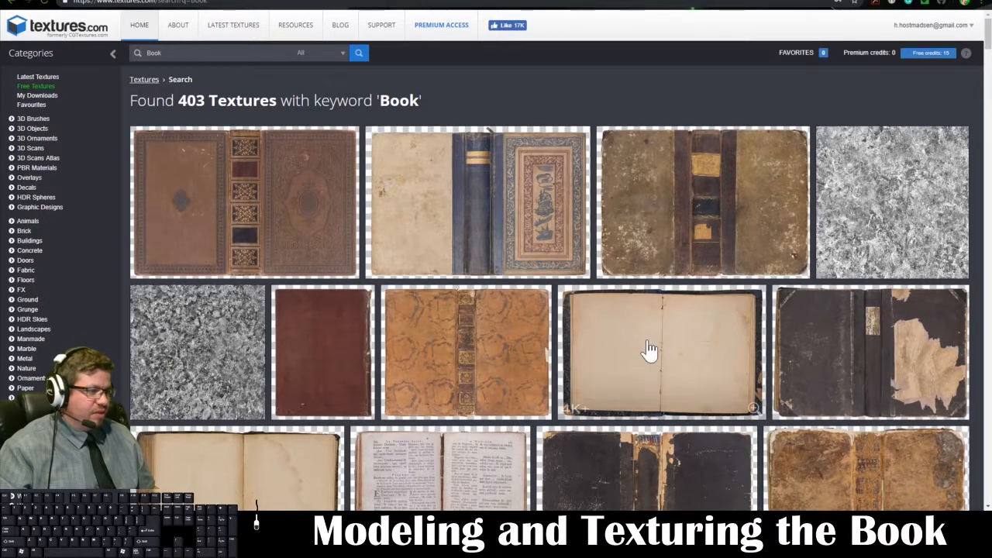
scroll(646, 349, "down", 1)
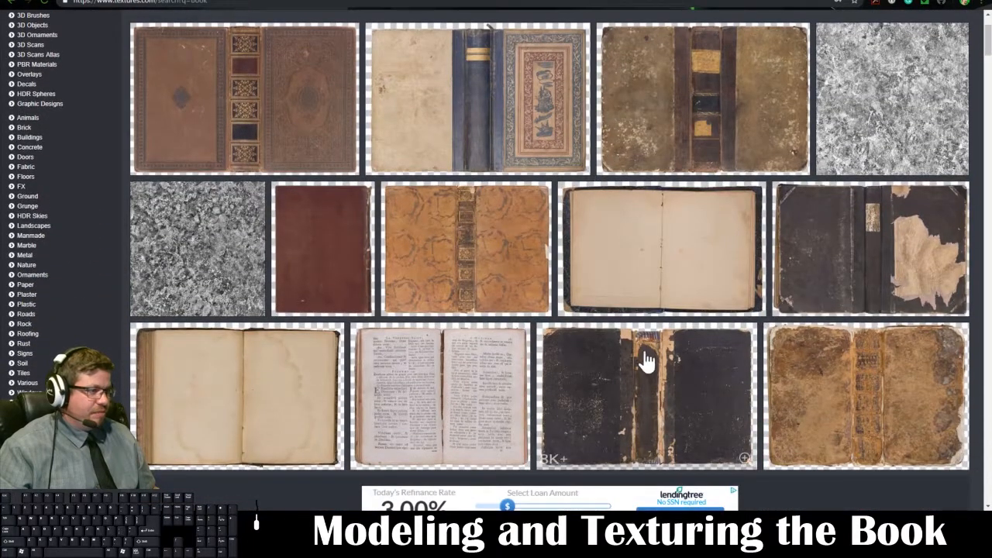
Open the worn black cover texture BookCovers0068, download the small 1024x682 masked PNG and show the file in its folder.
left_click(654, 410)
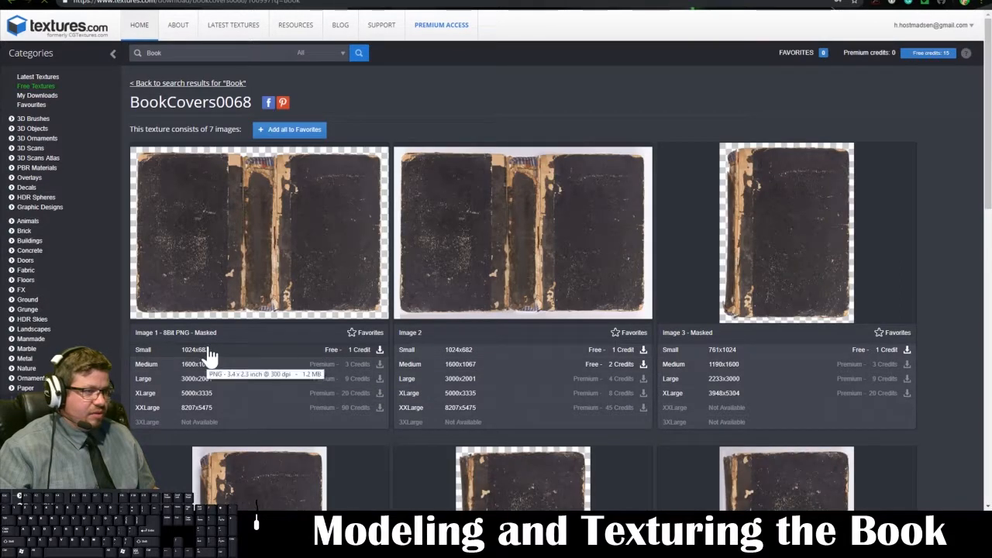
left_click(380, 352)
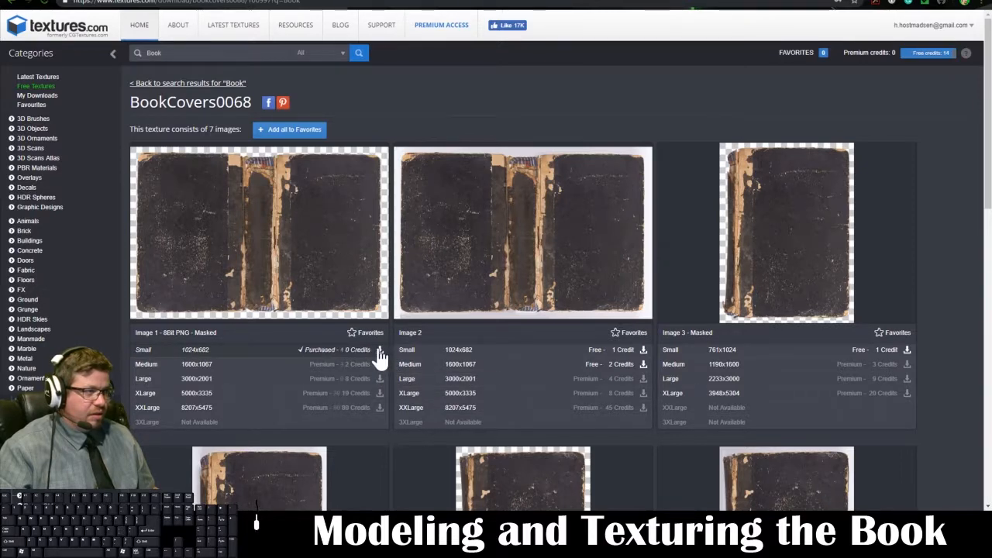
left_click(108, 498)
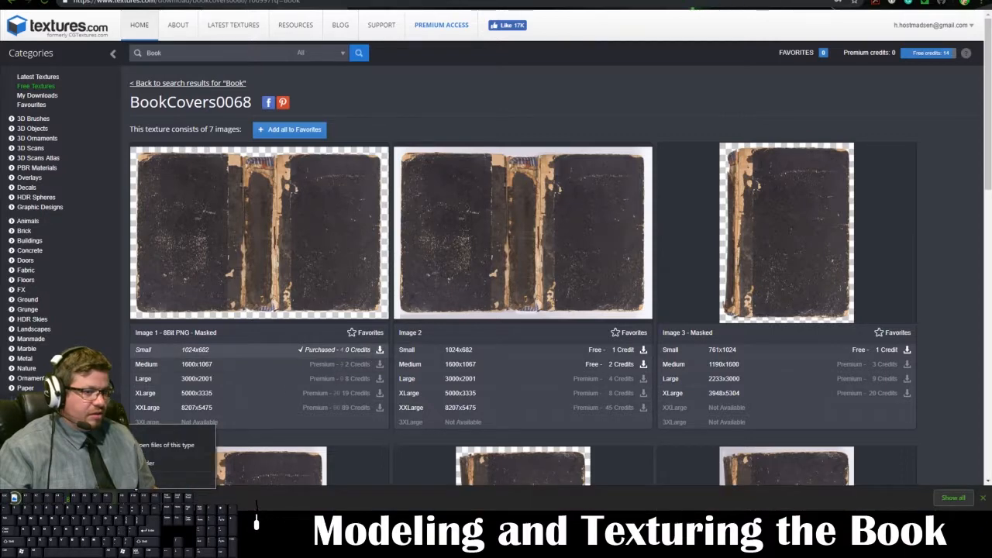
left_click(177, 462)
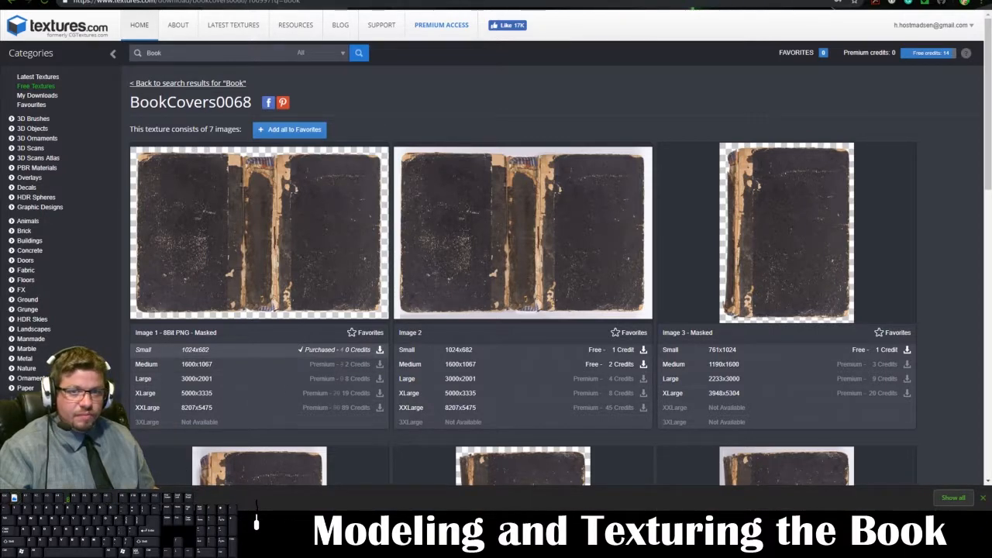
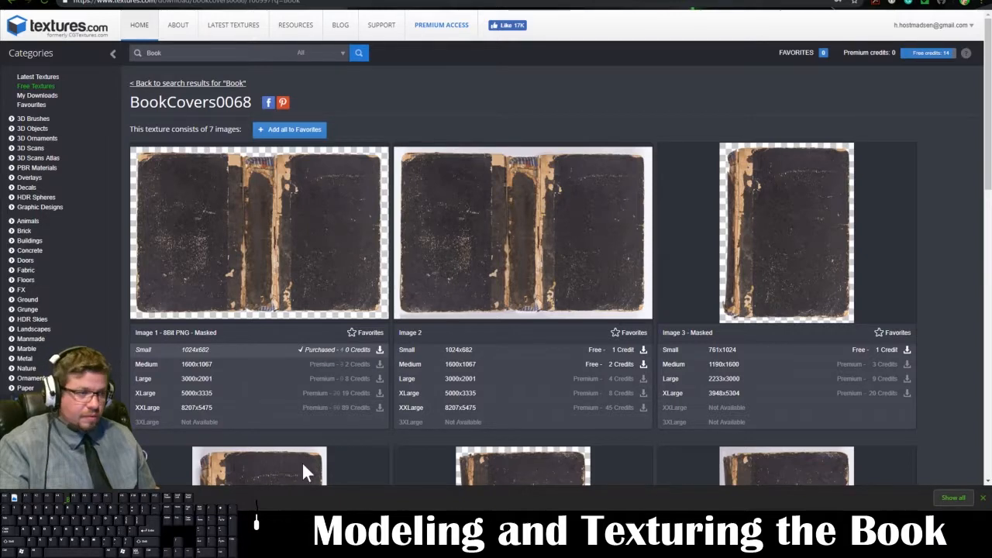
Switch back to Maya, return to object mode and select the whole book mesh.
mouse_move(266, 535)
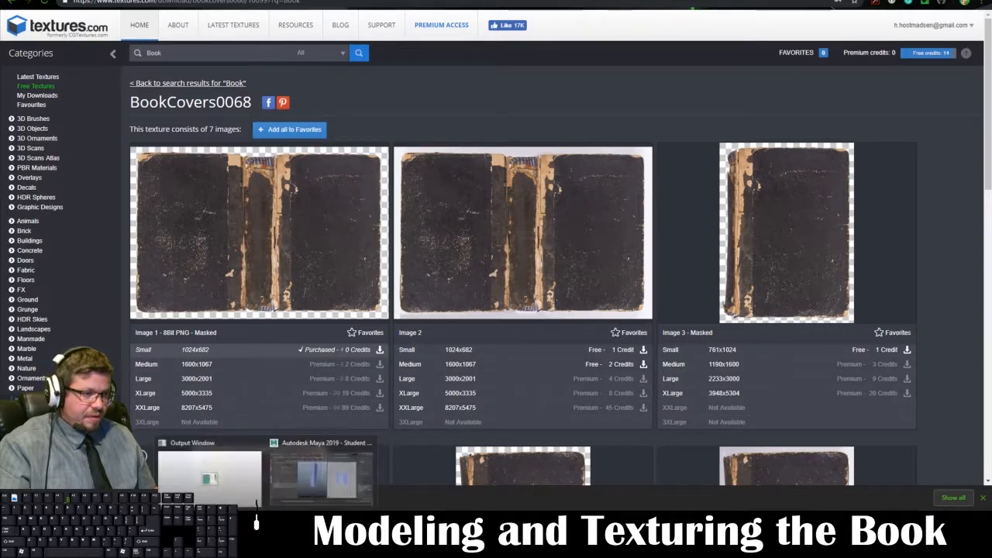
left_click(323, 481)
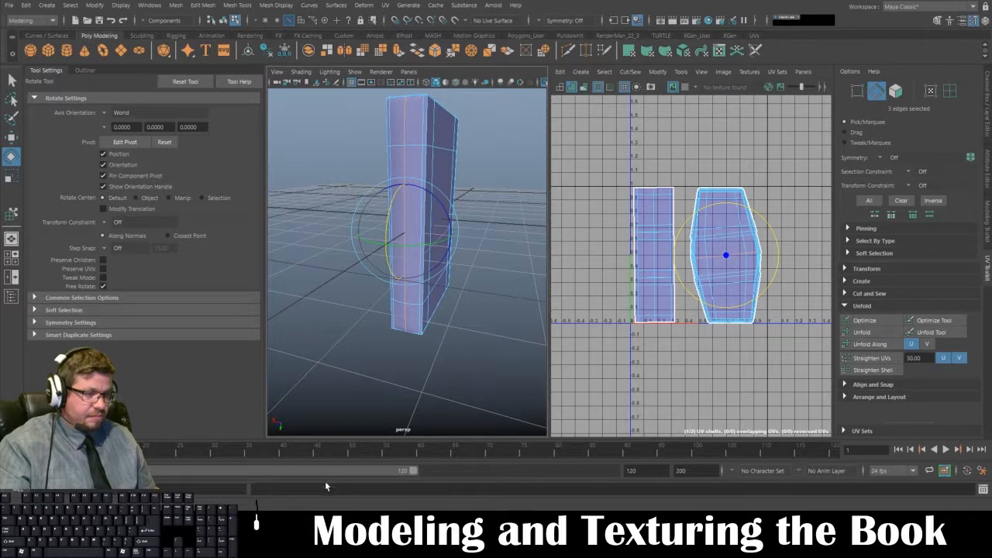
left_click(317, 541)
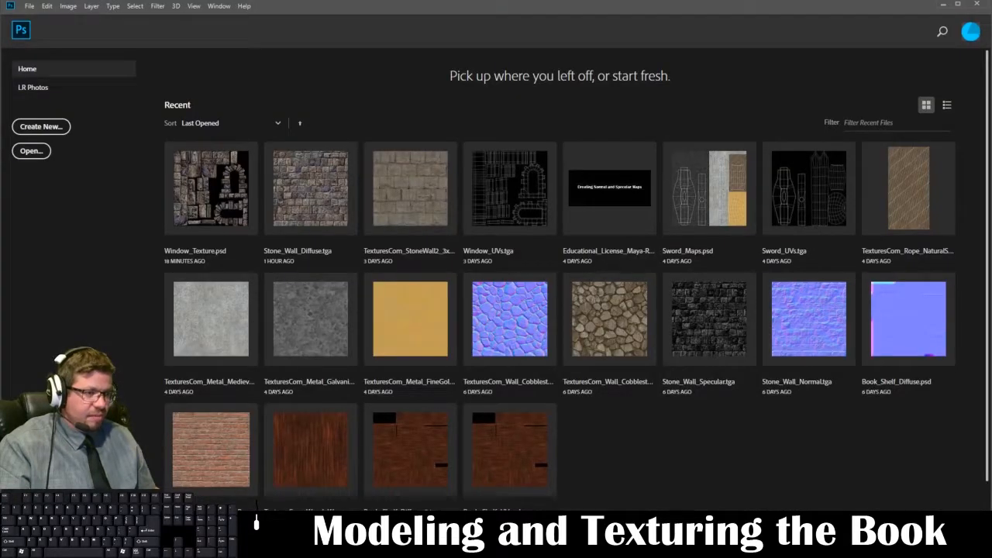
mouse_move(316, 535)
left_click(326, 482)
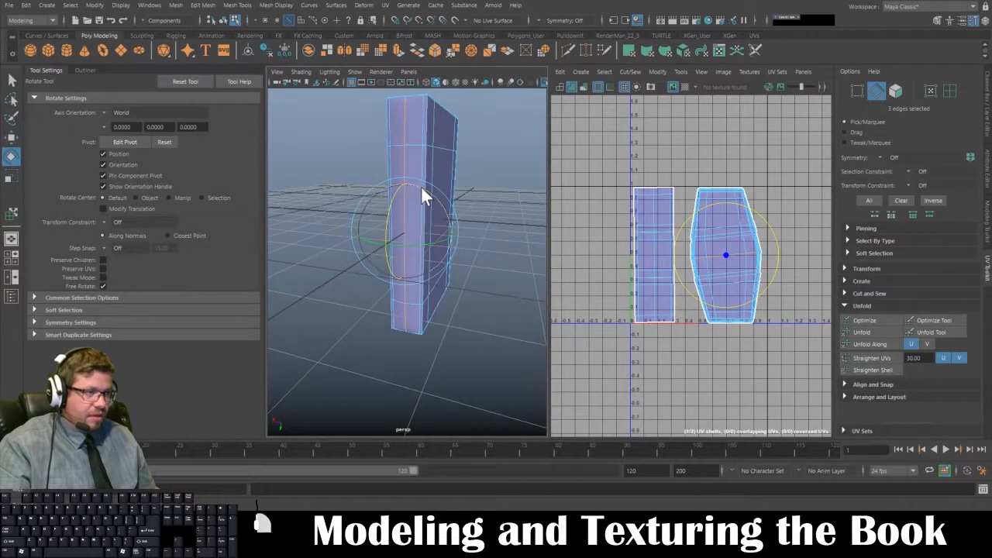
left_click_drag(421, 186, 471, 163, "alt")
key("F8")
left_click(512, 194)
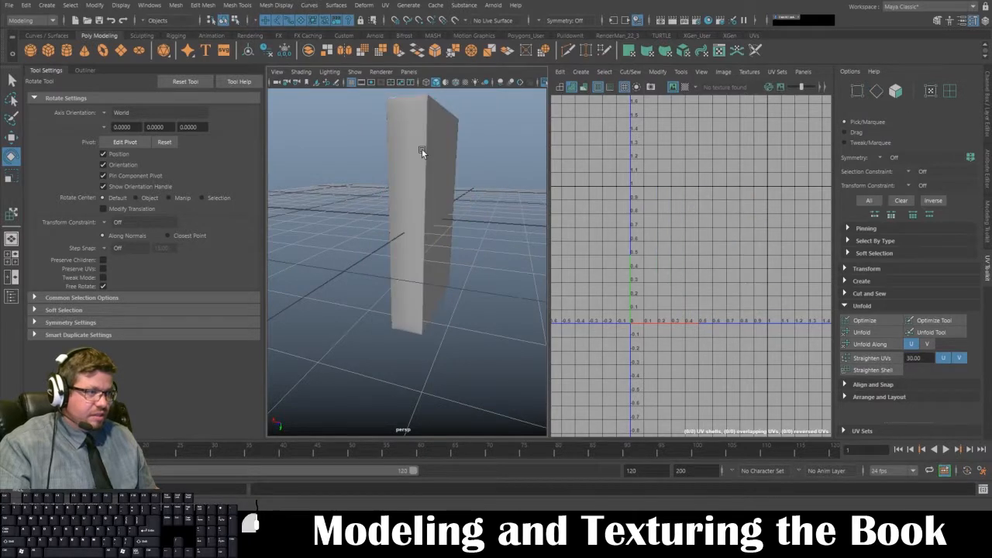
left_click(422, 148)
left_click_drag(481, 231, 348, 127, "alt")
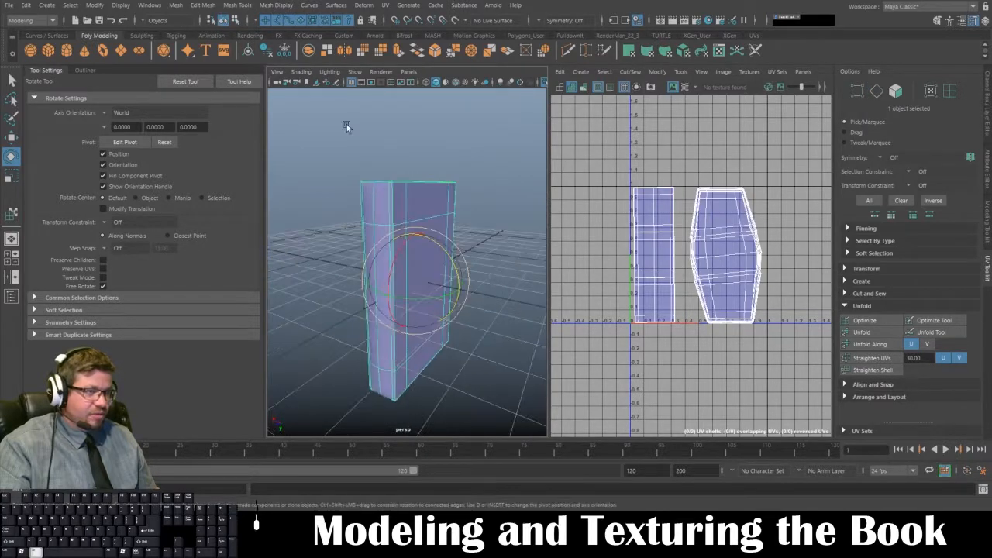
Export the selected book mesh as an OBJ file named Book in the Book folder.
left_click(16, 7)
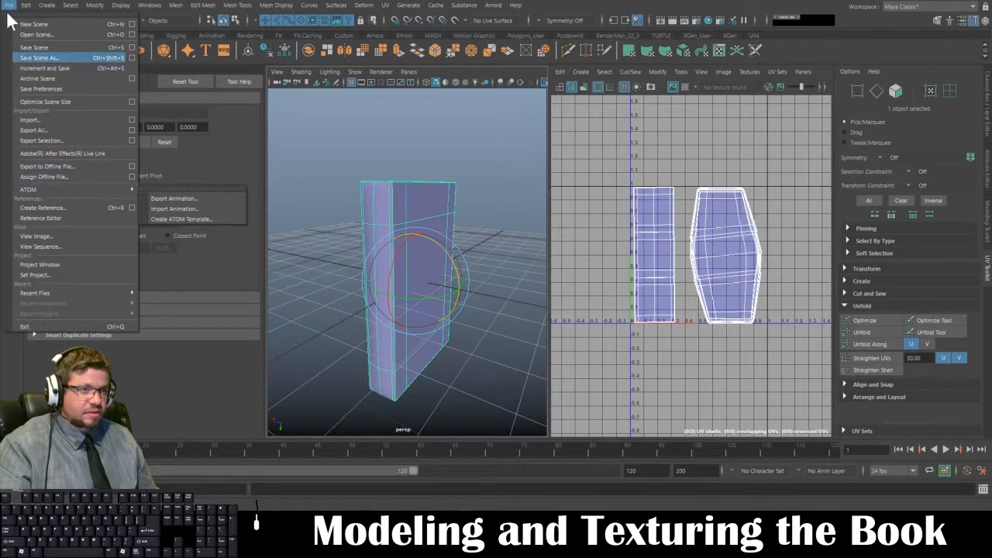
left_click(40, 140)
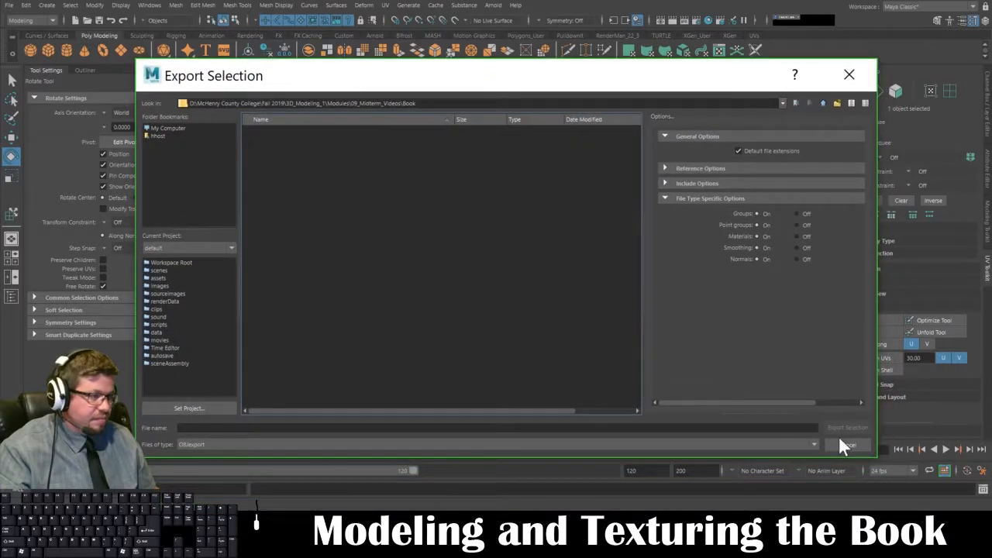
left_click(756, 428)
type("Book")
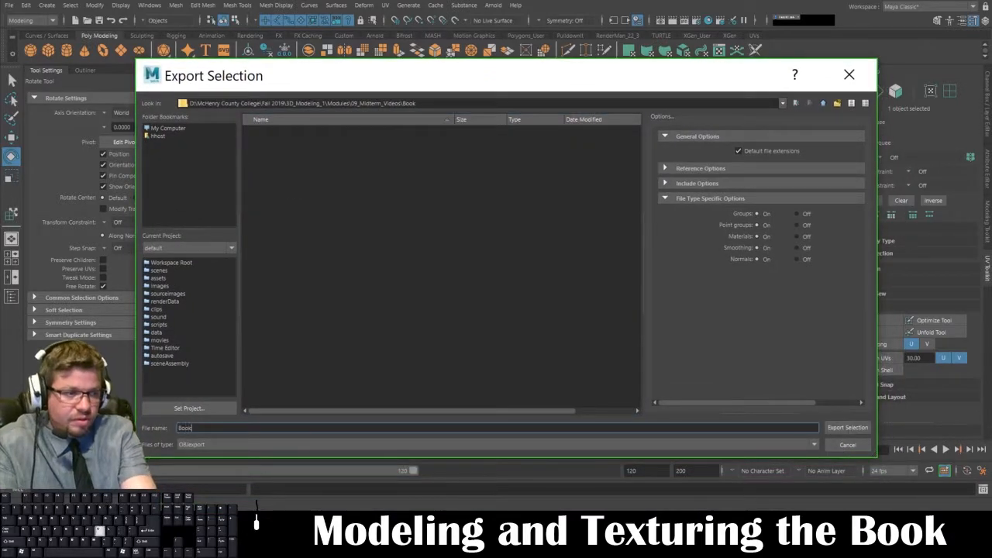
key("Return")
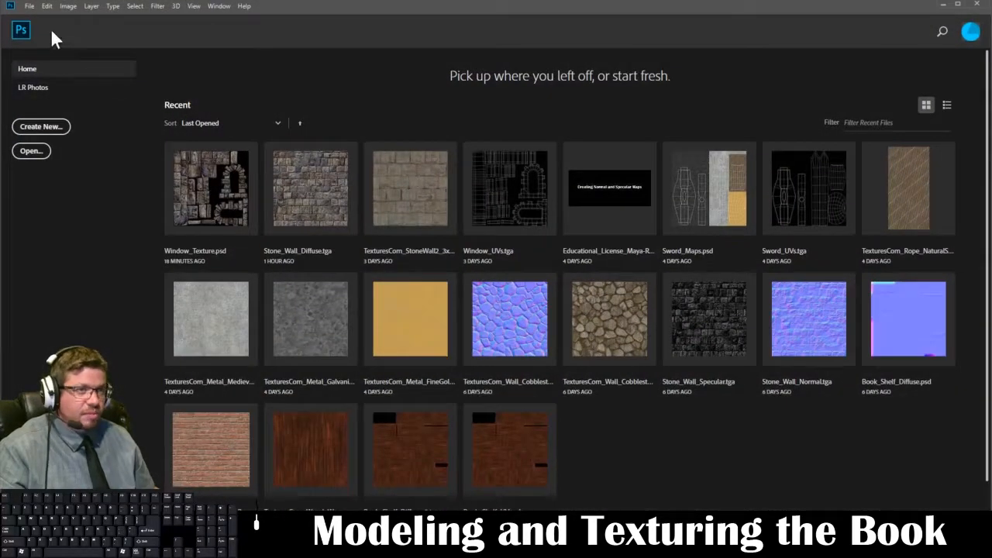
Open Book.obj from the Book folder as a 1024 x 1024 pixel 3D document and switch to the 3D workspace.
left_click(30, 6)
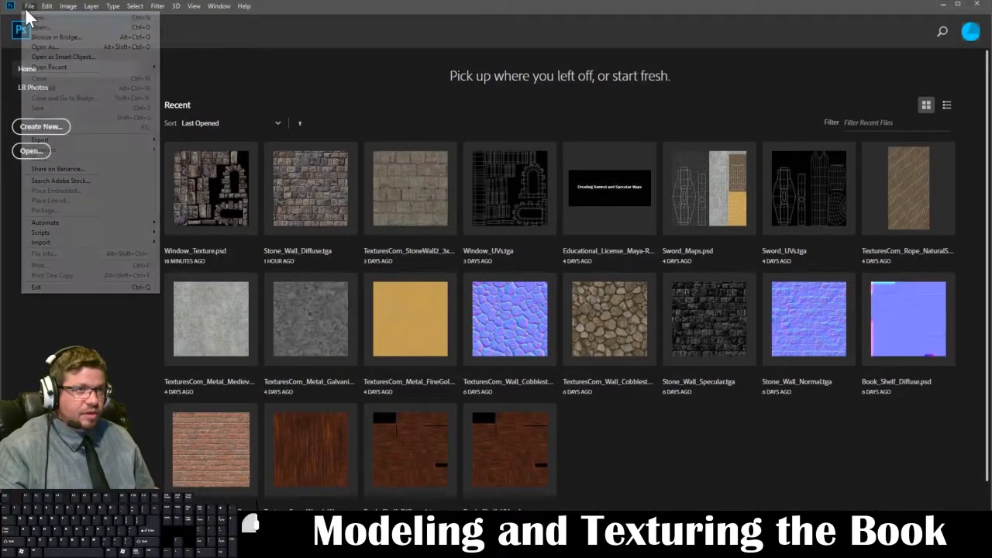
left_click(39, 28)
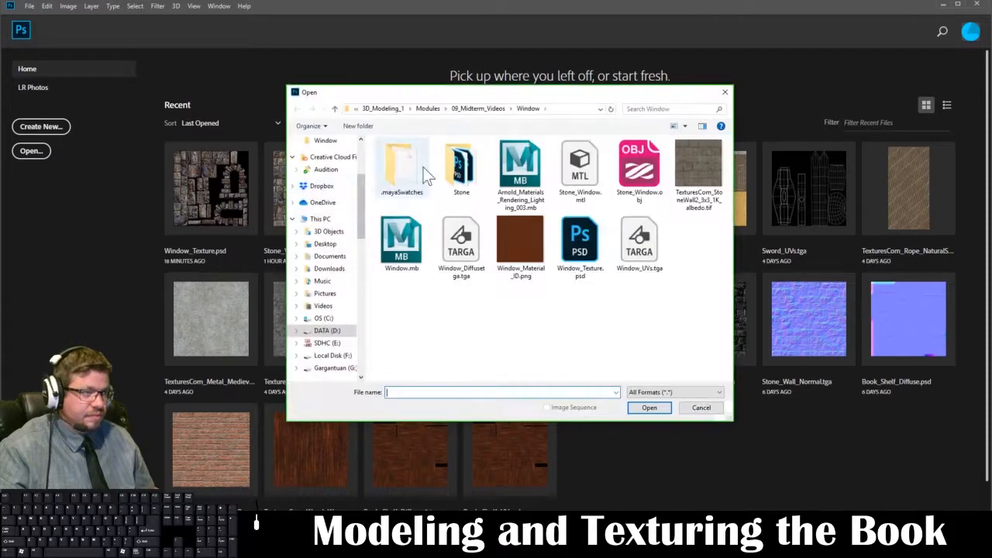
left_click(479, 109)
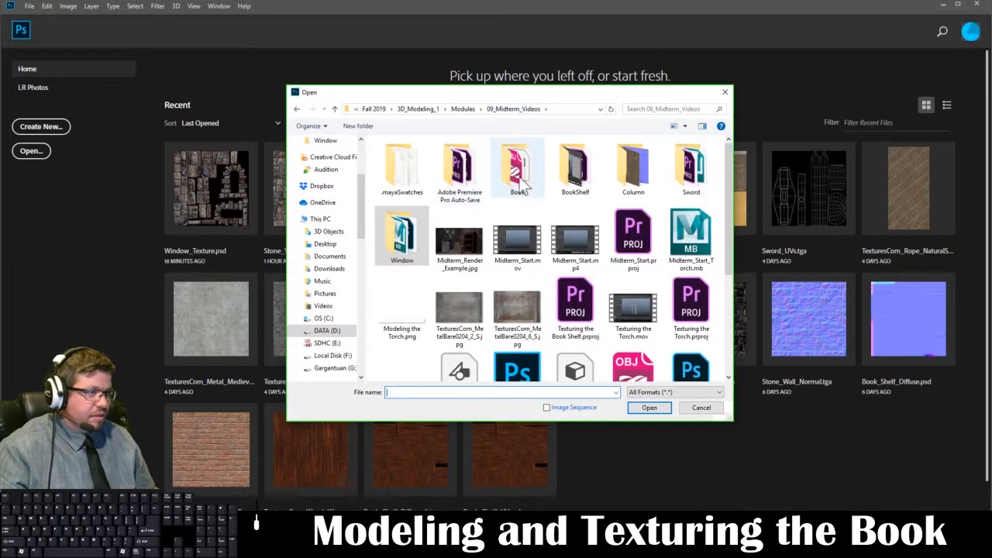
double_click(574, 180)
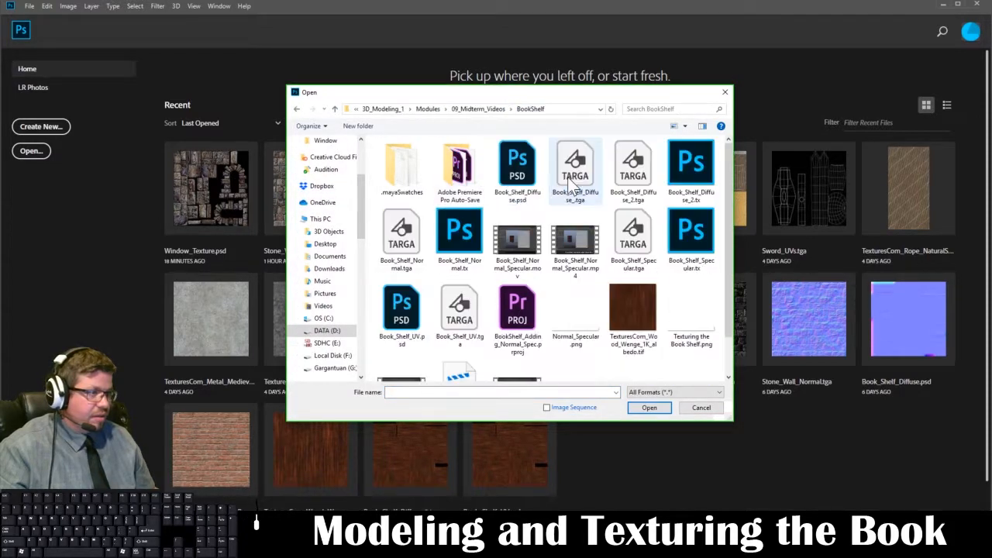
key("BackSpace")
double_click(524, 189)
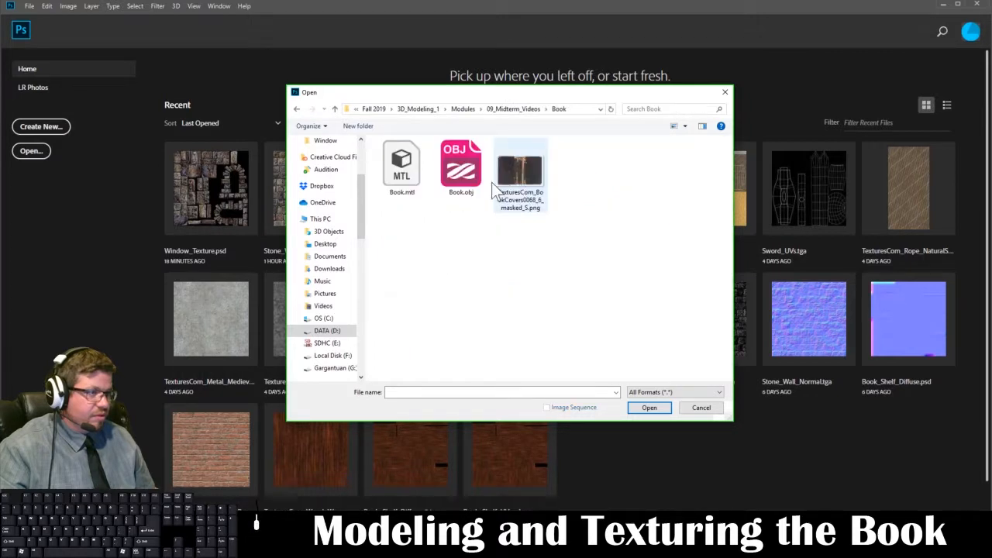
left_click(461, 169)
left_click(657, 405)
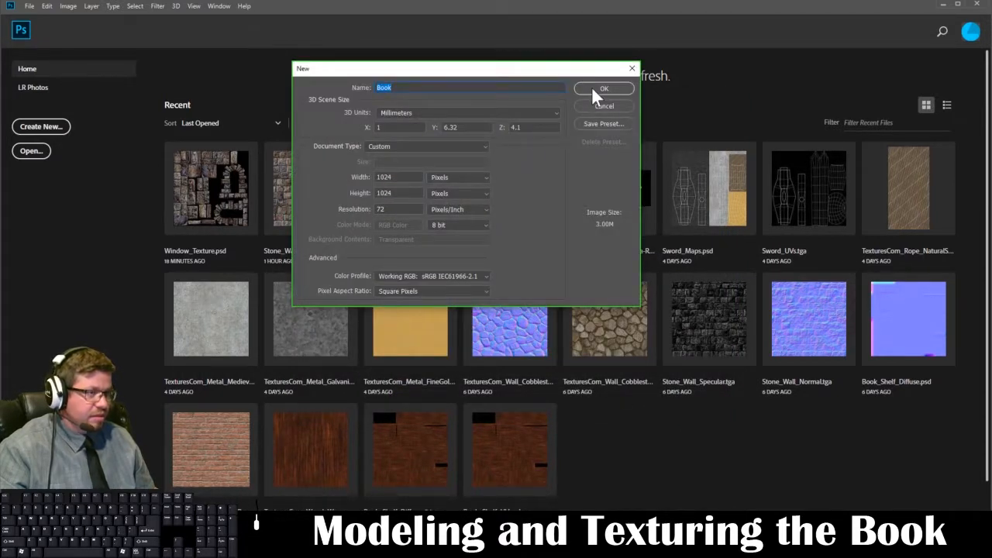
left_click(593, 90)
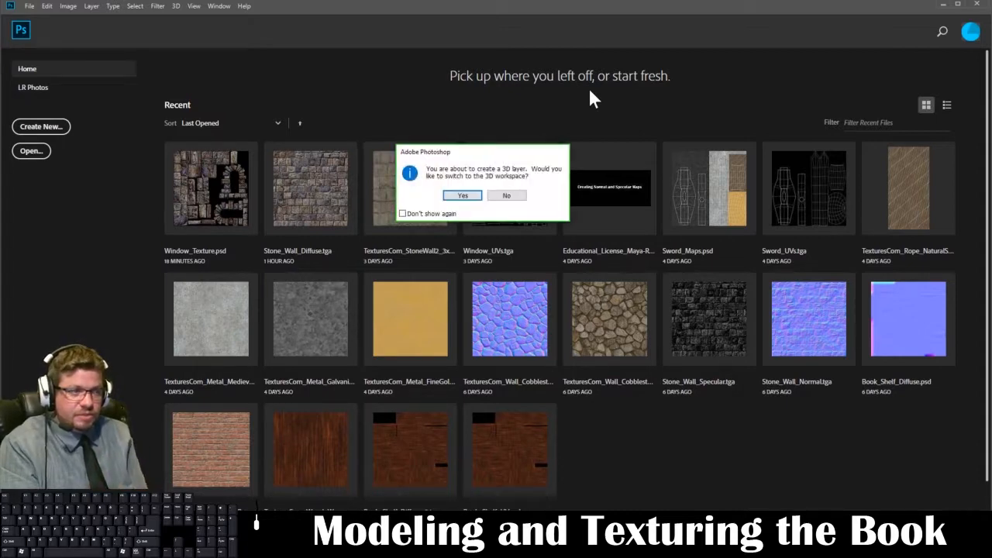
left_click(462, 195)
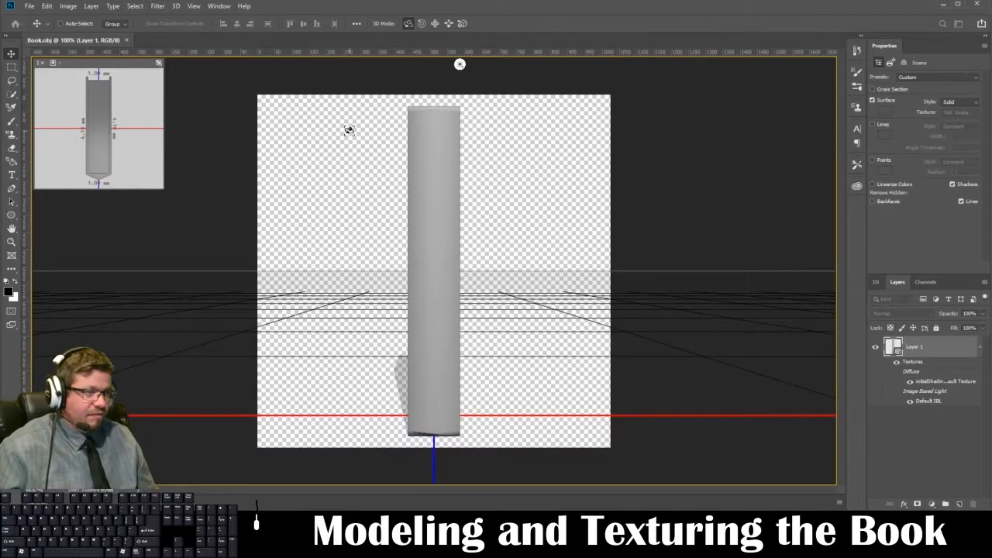
Orbit the book model to an angled view and open its default diffuse texture document with the UV layout.
left_click(409, 24)
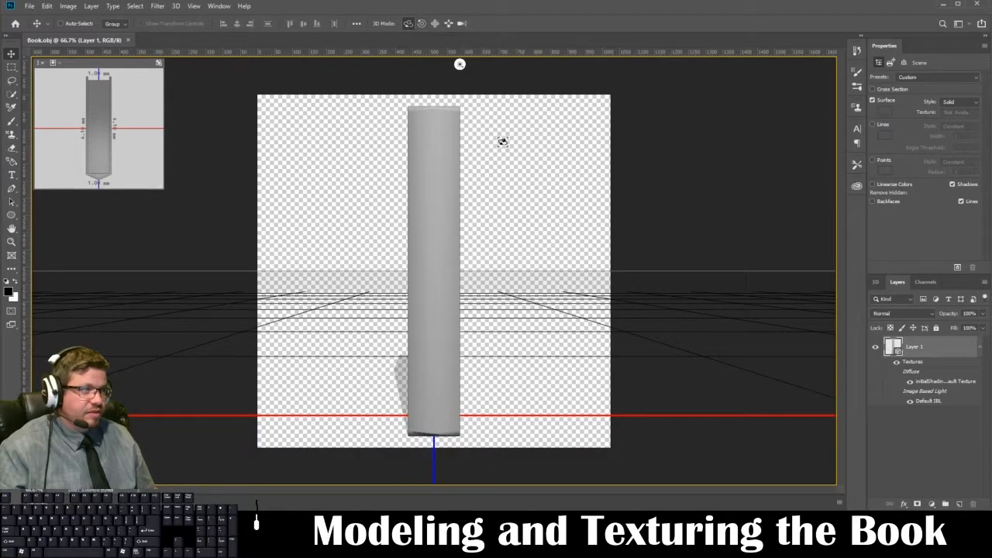
left_click_drag(509, 167, 451, 230)
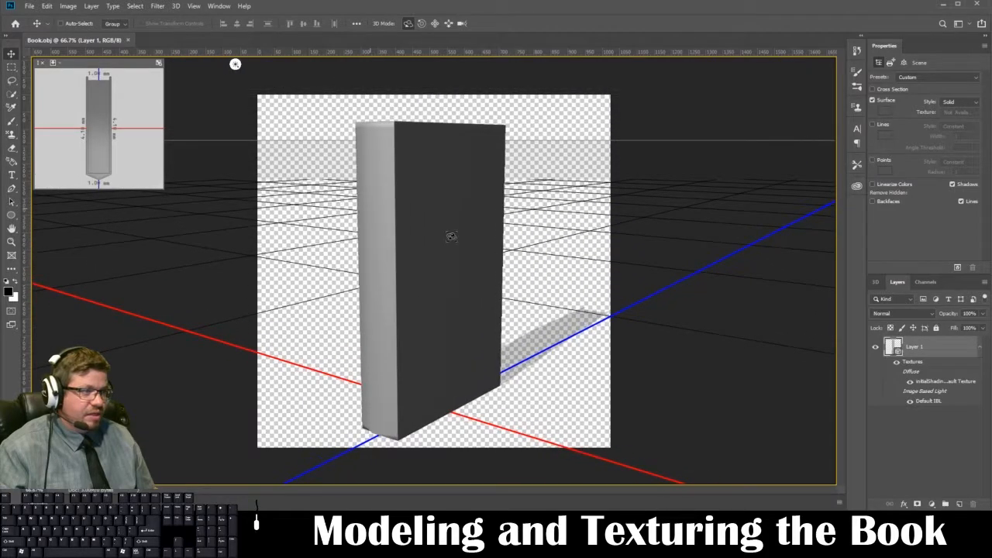
double_click(954, 382)
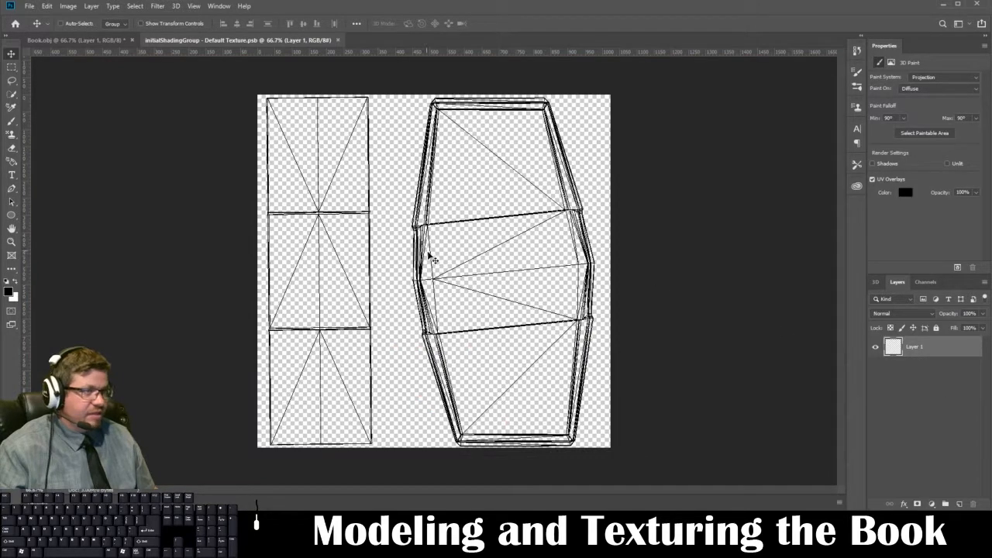
Open the cover image TexturesCom_BookCovers0068_6_masked_S.png from the Book folder.
left_click(29, 7)
left_click(35, 28)
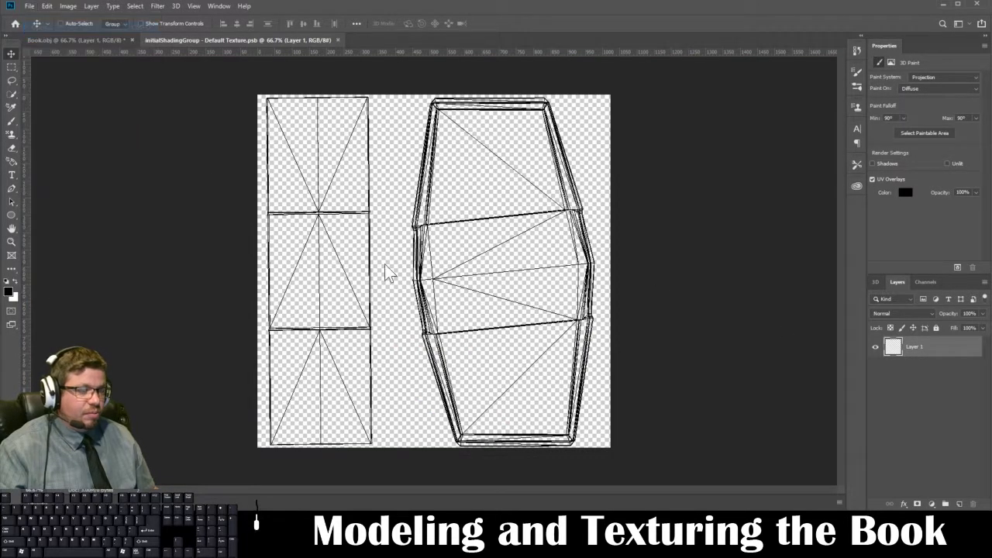
left_click(520, 195)
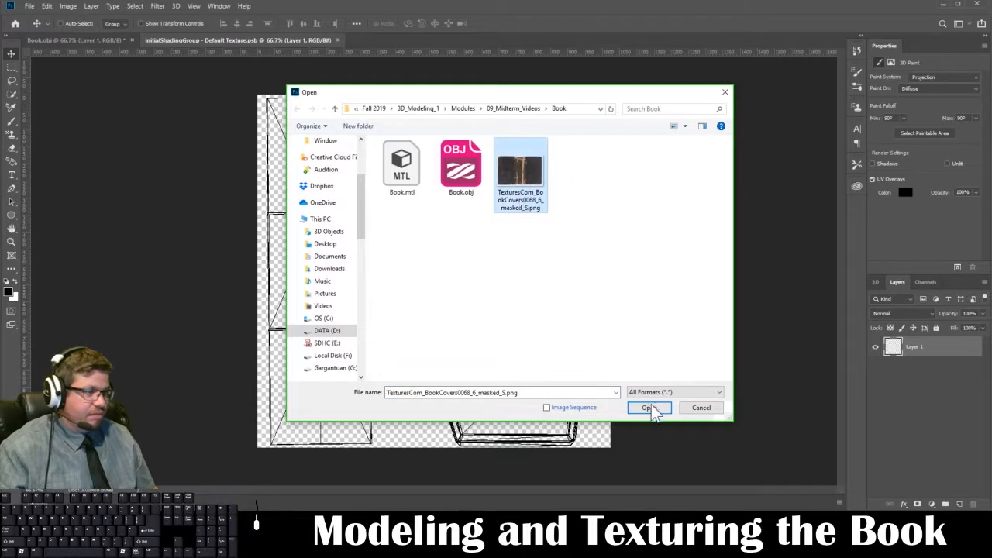
left_click(650, 408)
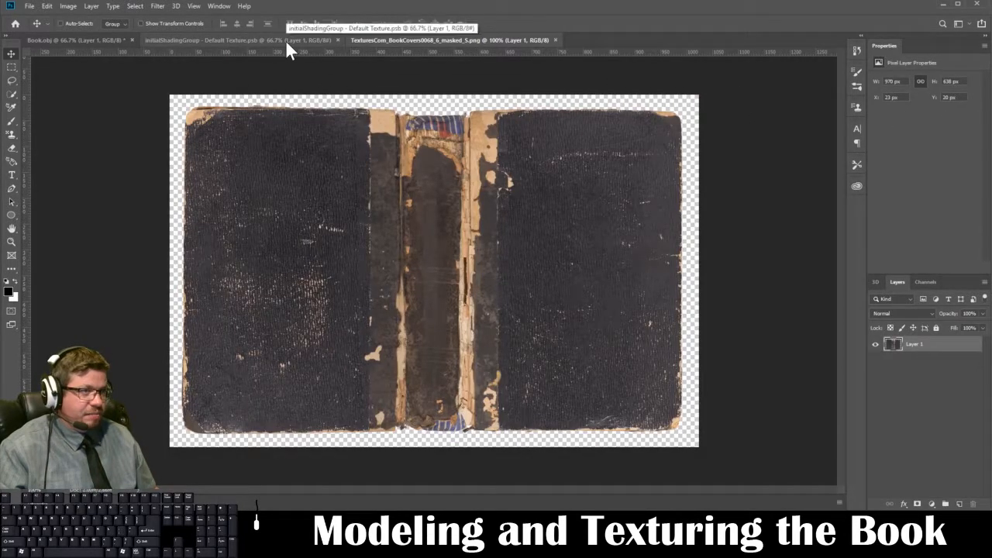
Turn the book model so one cover faces the view, and paste a copy of the whole cover image into the Book.obj document.
left_click(104, 38)
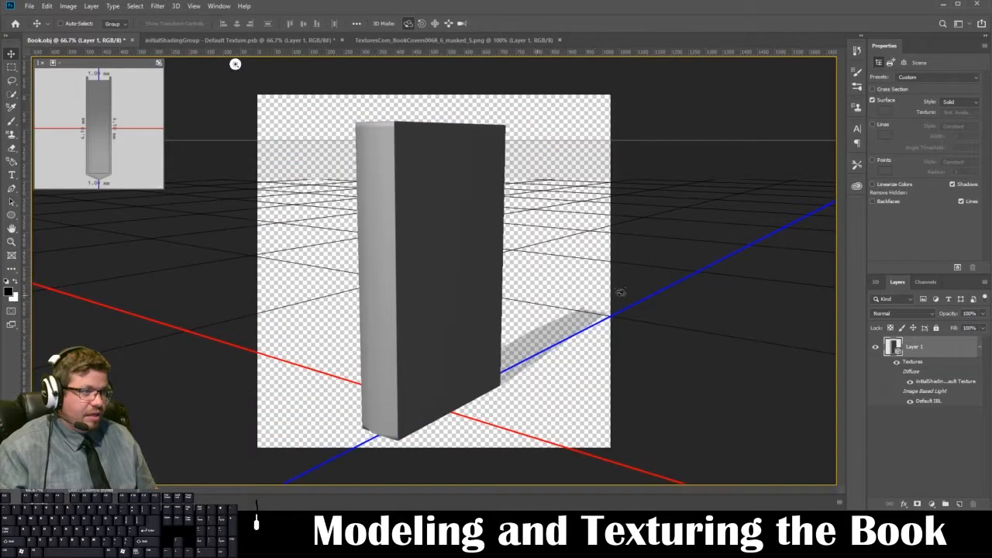
left_click_drag(557, 254, 420, 256)
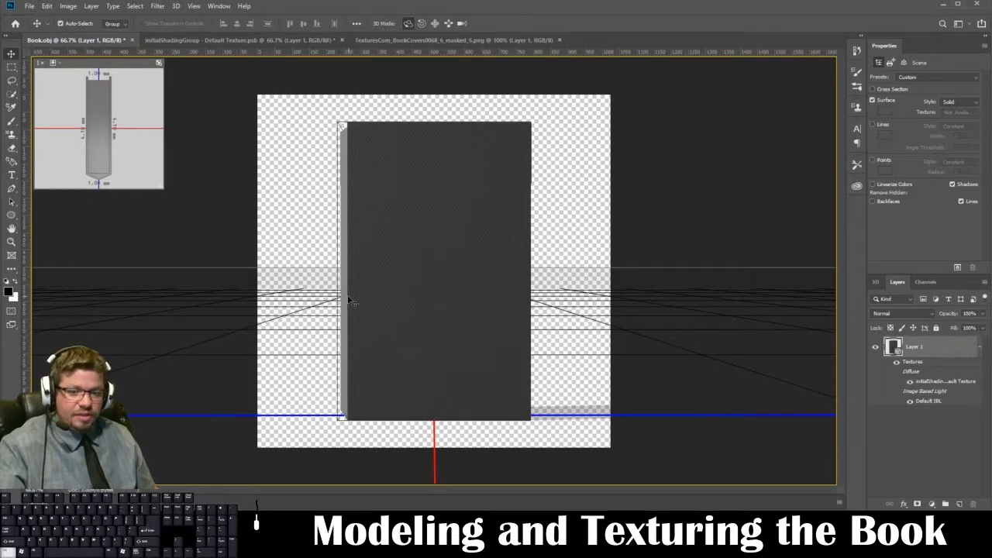
left_click(401, 40)
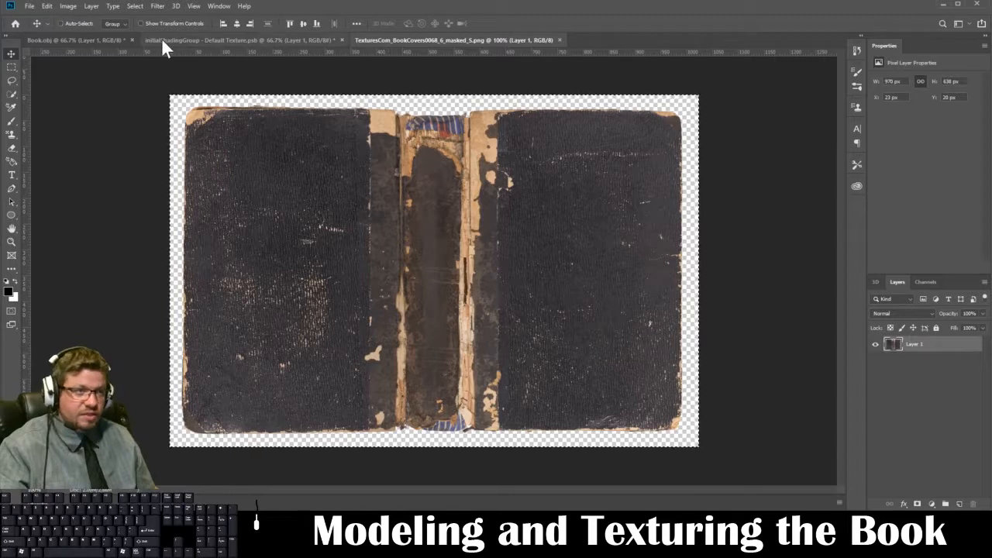
left_click(109, 39)
key("ctrl+v")
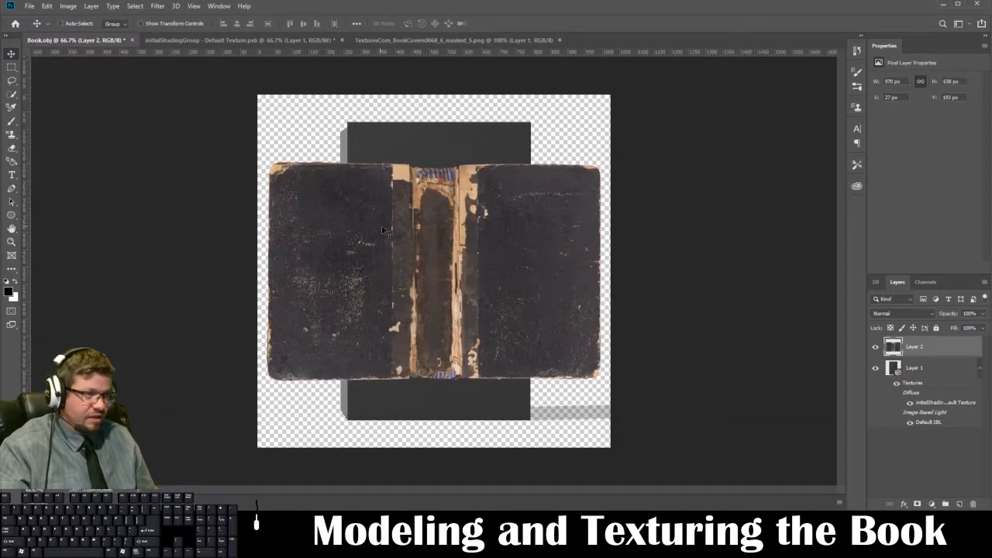
Scale the pasted image to about 1349 x 886 px and align its right-hand cover with the book's visible cover face.
key("ctrl+t")
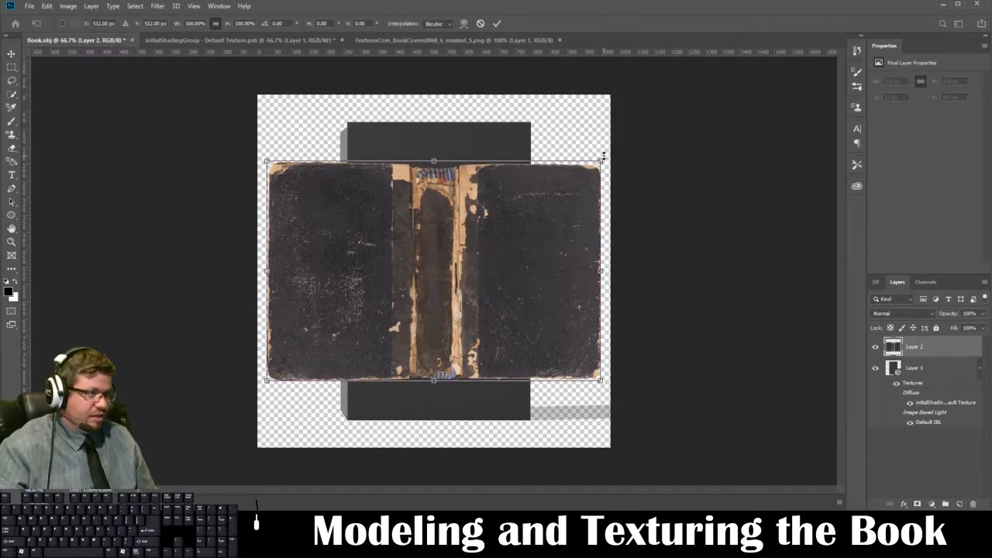
left_click_drag(603, 157, 712, 87)
left_click_drag(529, 231, 406, 242)
left_click_drag(535, 410, 550, 424)
left_click_drag(516, 387, 496, 384)
key("Return")
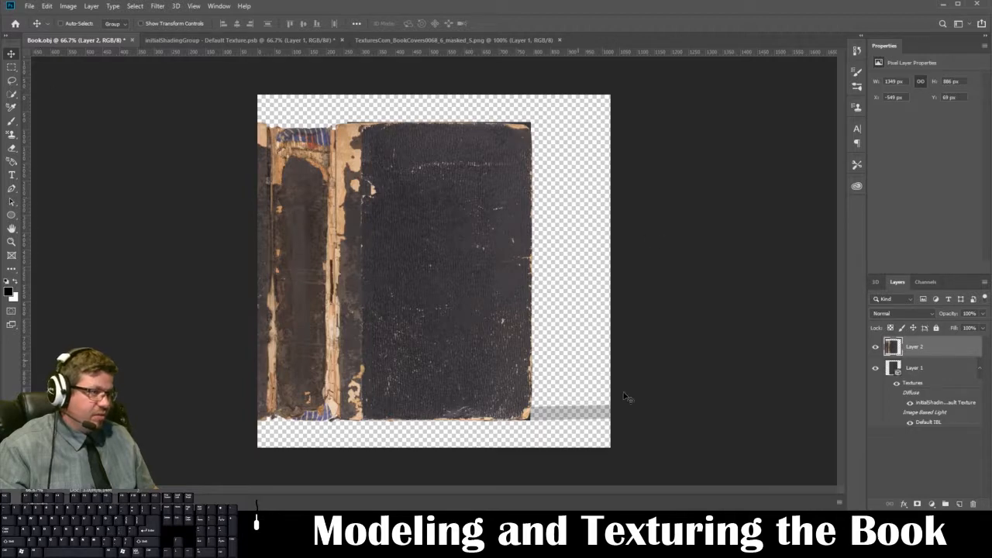
Merge the aligned cover layer down onto the 3D book layer and check the projection in the diffuse texture document.
right_click(918, 348)
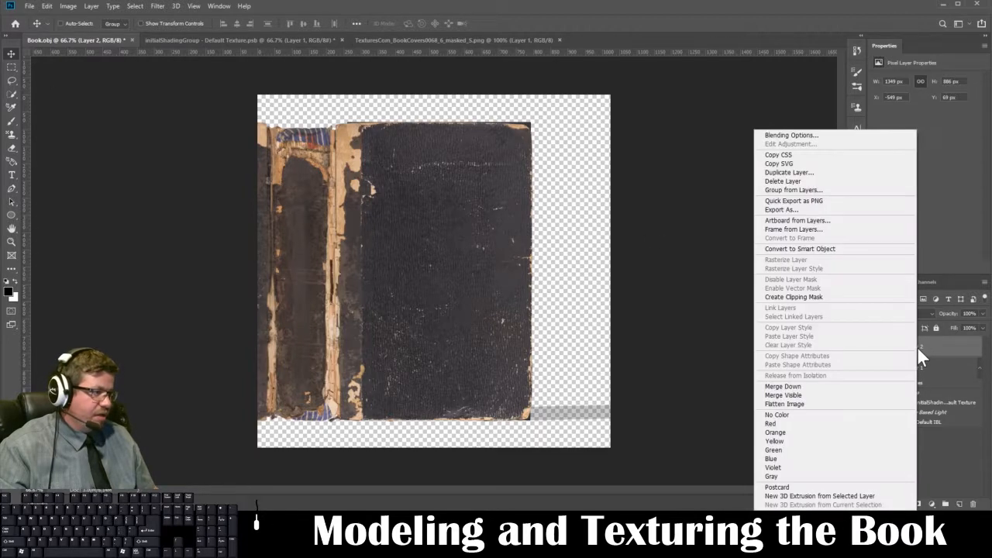
left_click(827, 384)
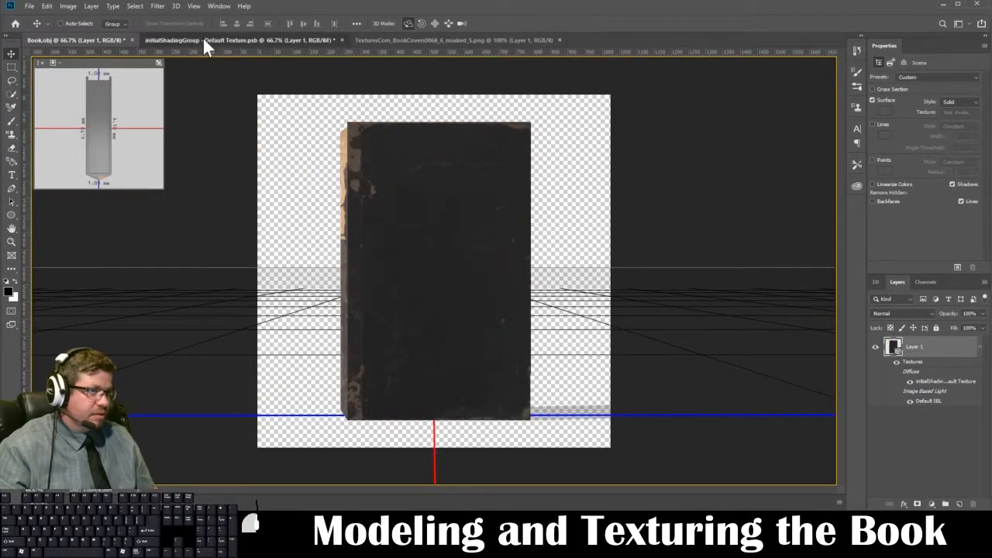
left_click(205, 45)
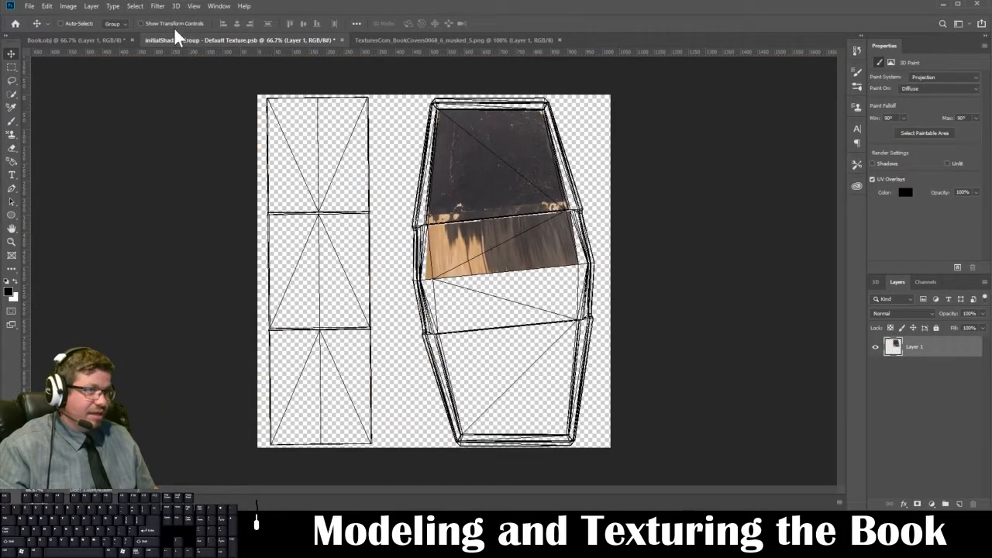
Turn the book model to its opposite, untextured cover and add a new empty layer to the diffuse texture document.
left_click(92, 40)
left_click_drag(314, 218, 446, 246)
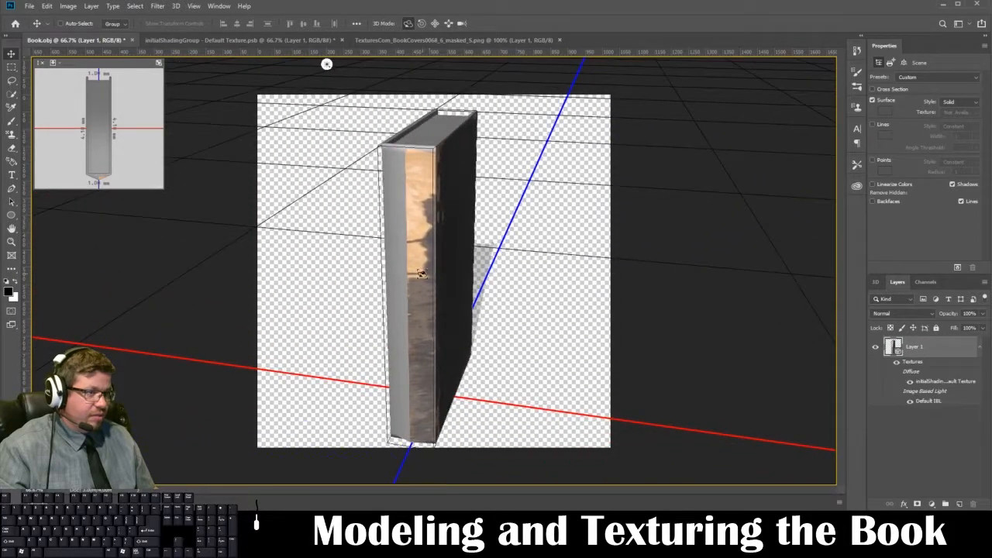
left_click_drag(333, 243, 518, 172)
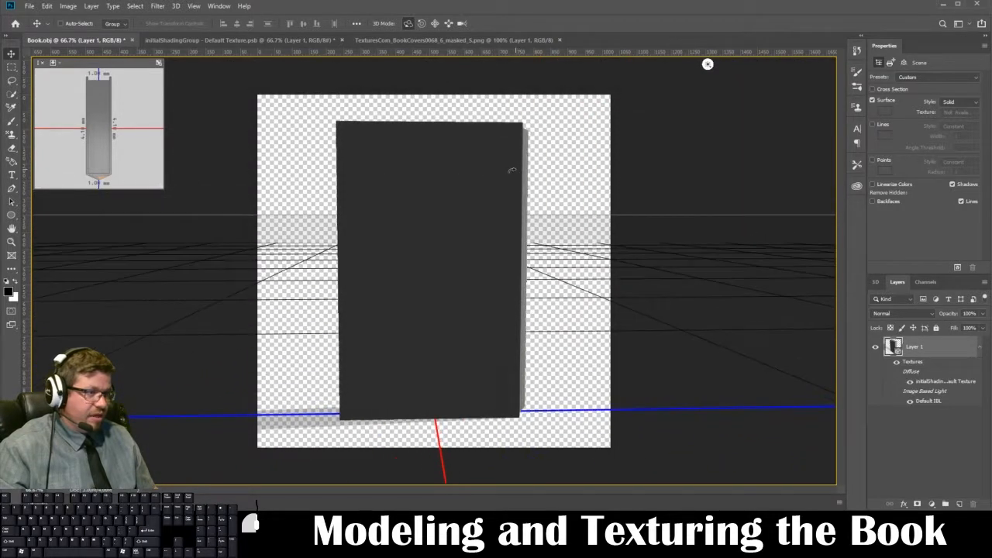
left_click(449, 40)
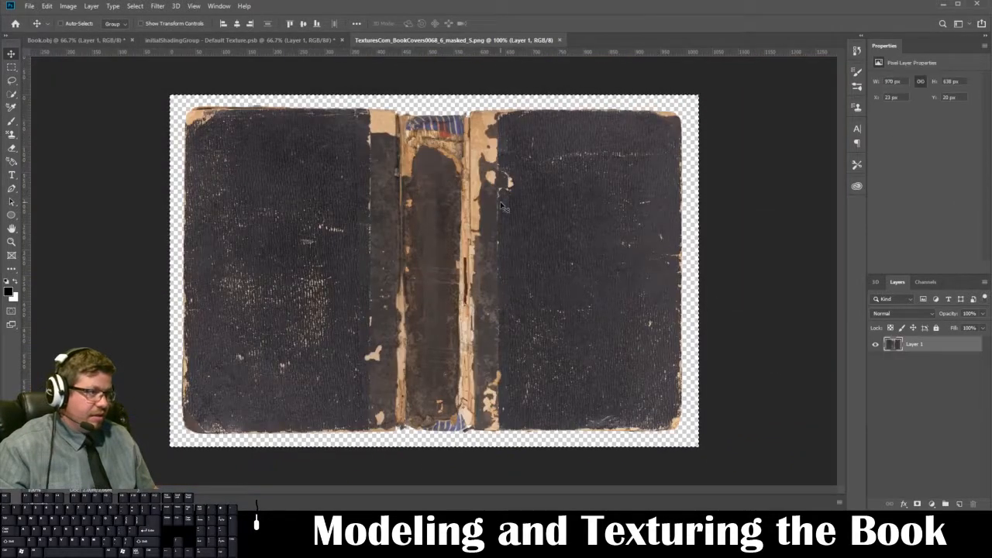
left_click(288, 40)
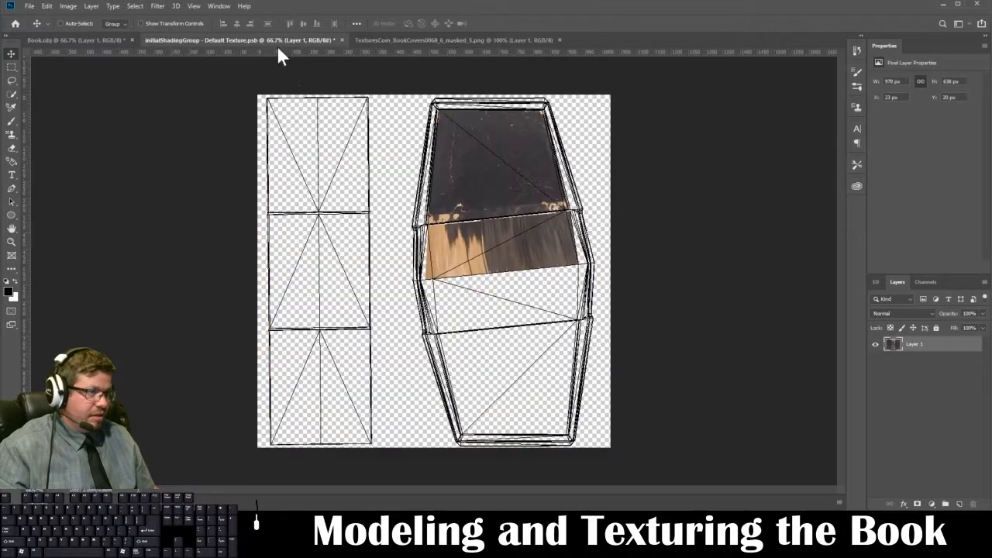
left_click(959, 504)
Paste the cover image into Book.obj, scale it to about 1355 x 892 px and align its left-hand cover with the untextured face.
left_click(111, 42)
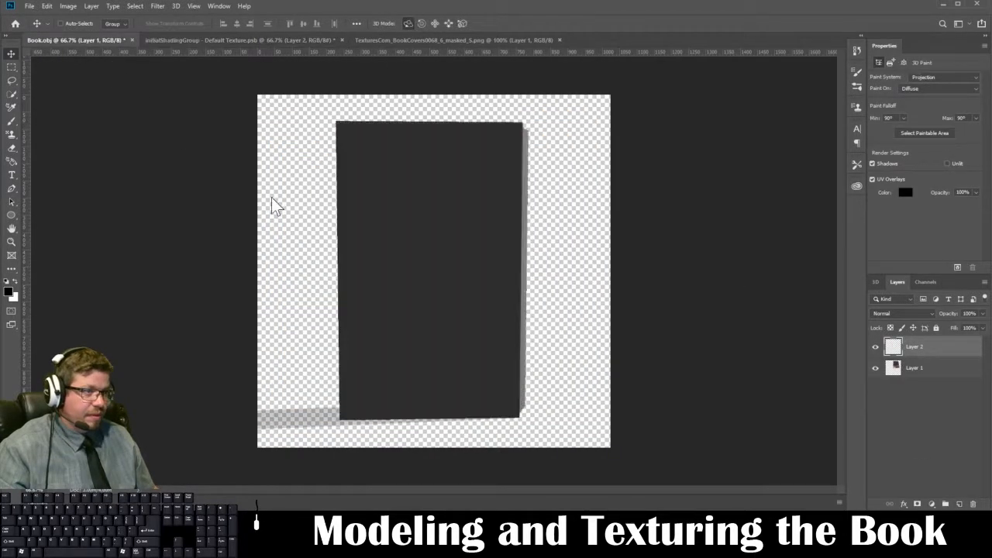
key("ctrl+v")
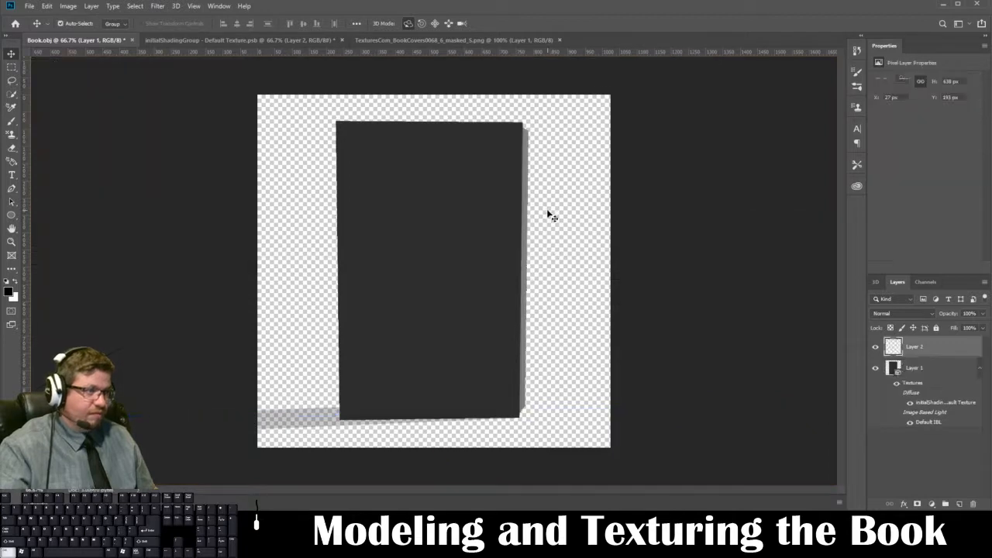
key("ctrl+t")
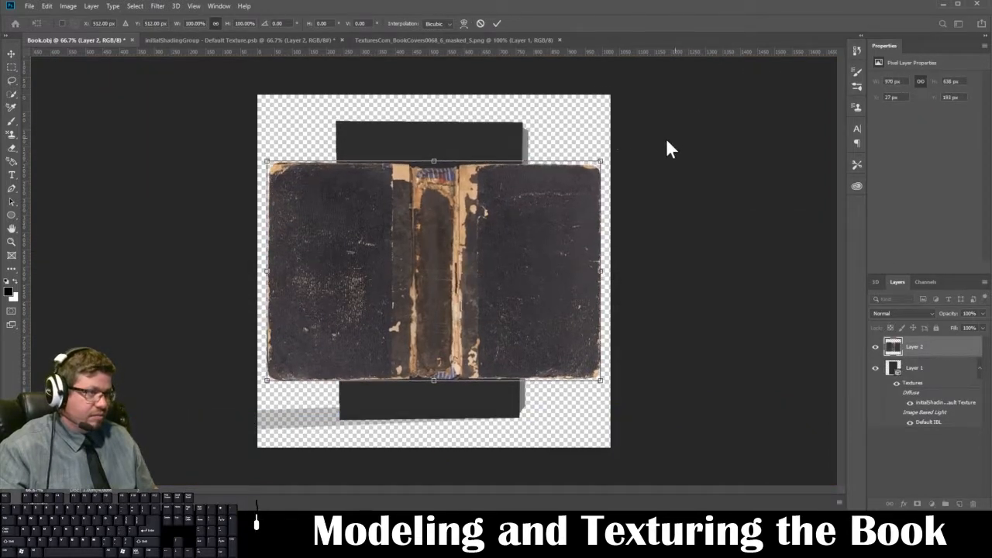
left_click_drag(603, 157, 704, 94)
left_click_drag(487, 254, 543, 271)
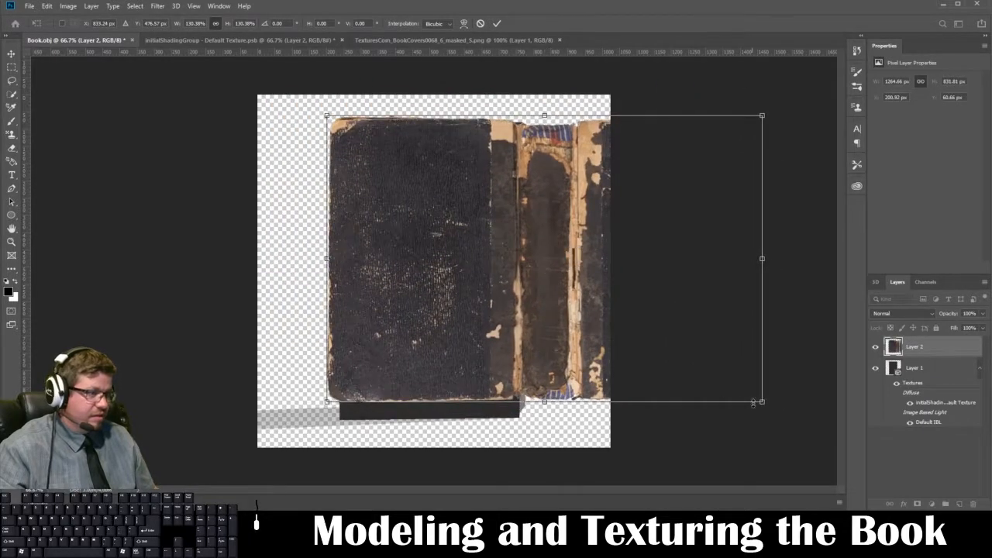
left_click_drag(763, 402, 794, 423)
mouse_move(569, 332)
left_mouse_down()
mouse_move(562, 311)
mouse_move(575, 336)
left_mouse_up()
key("Return")
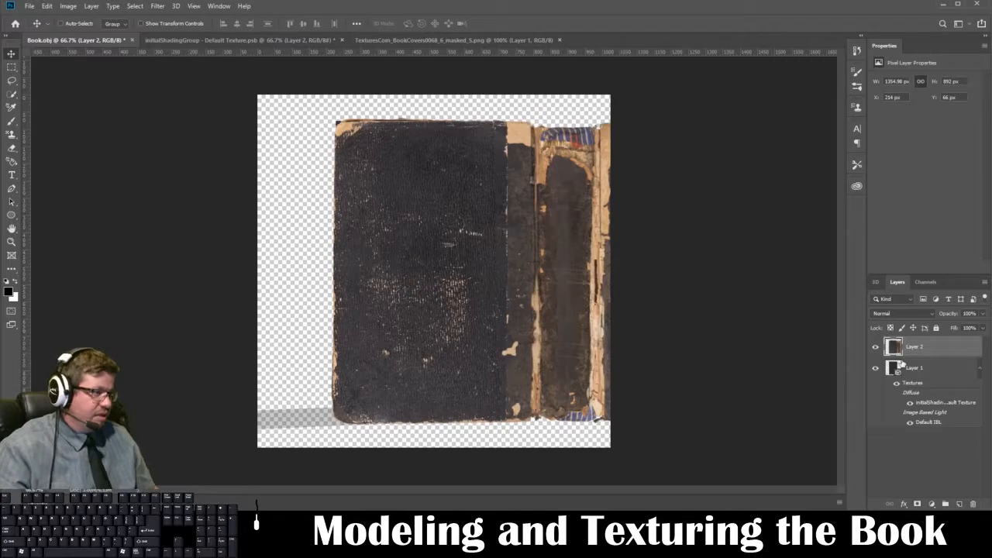
Merge the second cover layer down onto the 3D book layer and check its projection in the diffuse texture document.
right_click(938, 352)
left_click(838, 386)
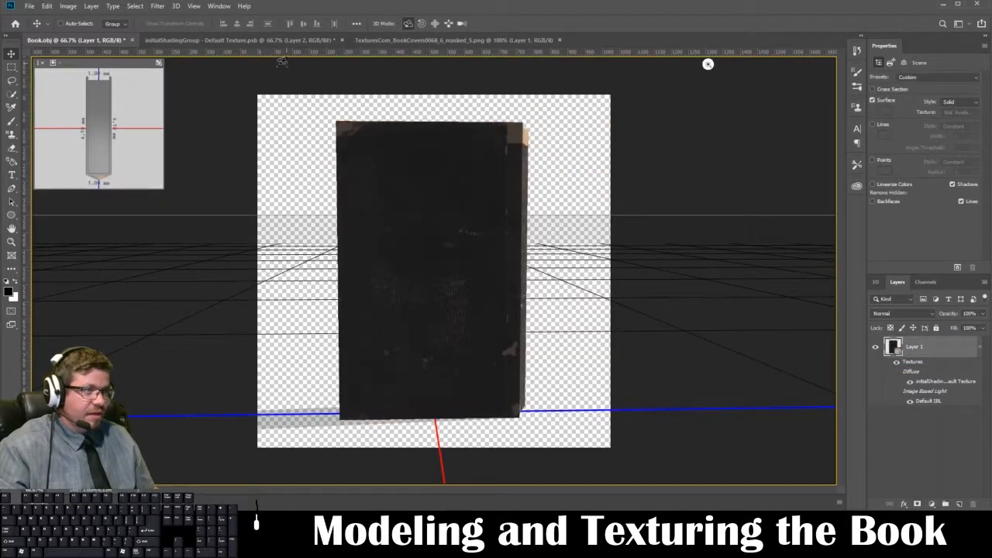
left_click(244, 40)
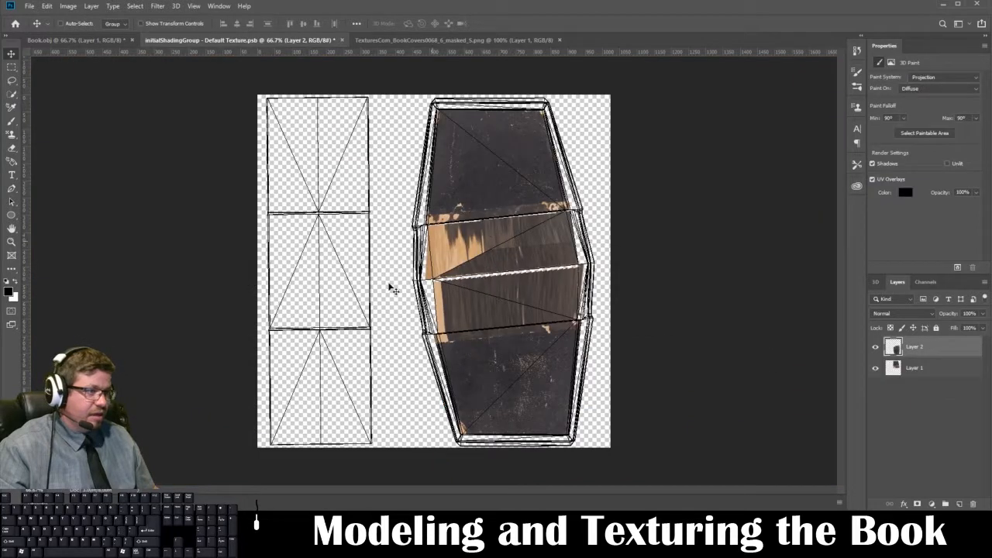
Turn the book model in Book.obj to face its spine, paste the cover image and scale it to about 1255 x 825 px.
left_click(82, 40)
left_click_drag(565, 193, 257, 243)
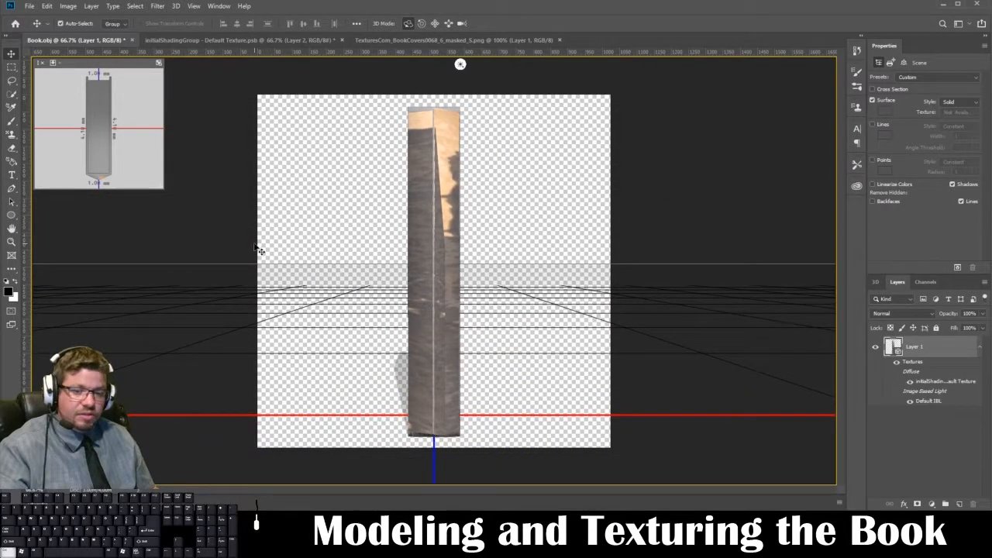
key("ctrl+v")
key("ctrl")
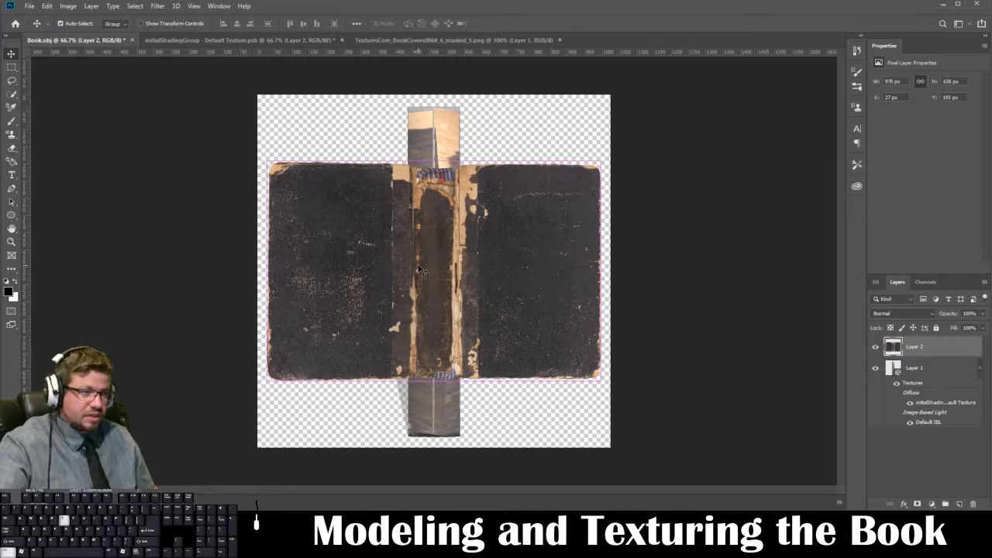
key("ctrl+t")
left_click_drag(601, 379, 704, 435)
key("Return")
Add a new empty layer to the diffuse texture document for the spine and return to Book.obj.
left_click(233, 41)
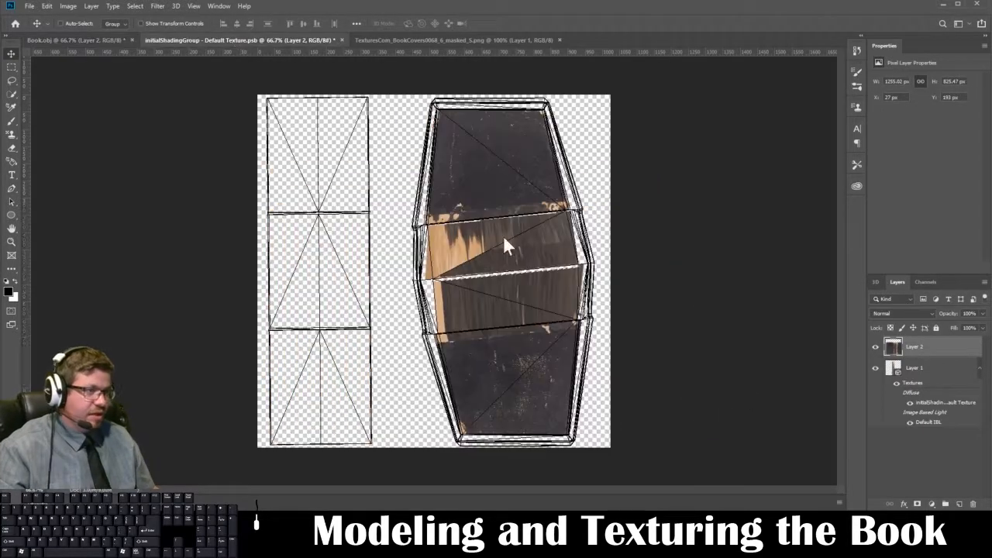
left_click(960, 500)
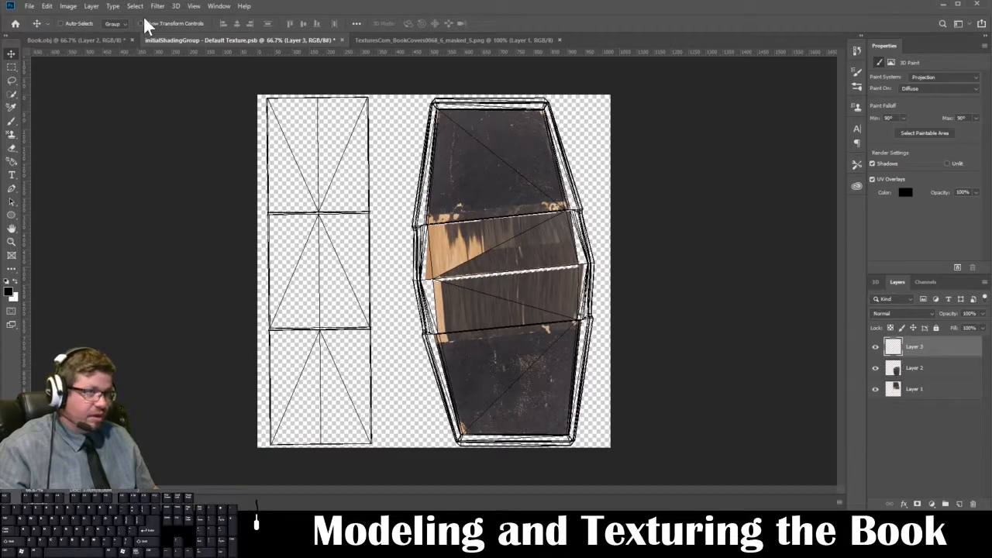
left_click(115, 40)
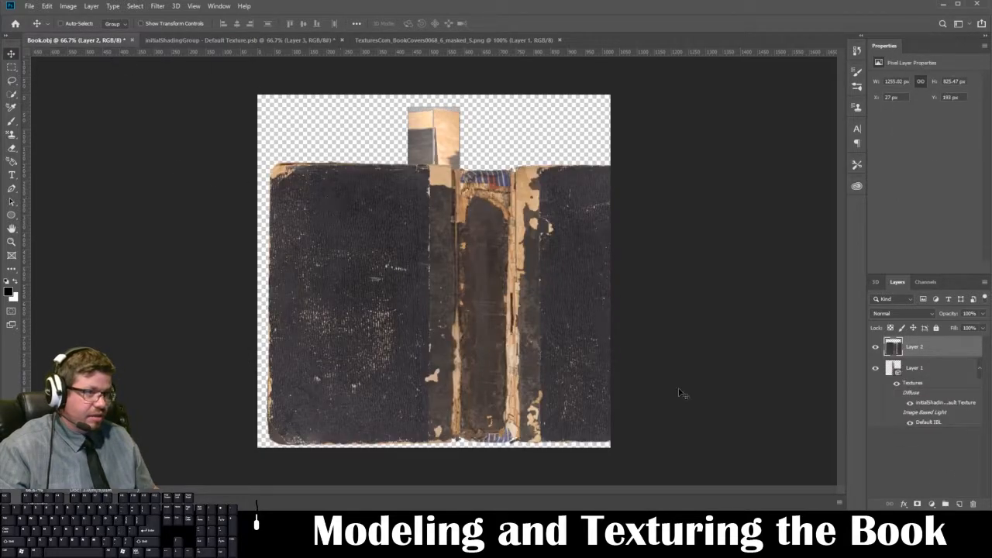
Enlarge the pasted cover image to about 1557 x 1024 px, fitting its spine over the model's spine.
key("ctrl+t")
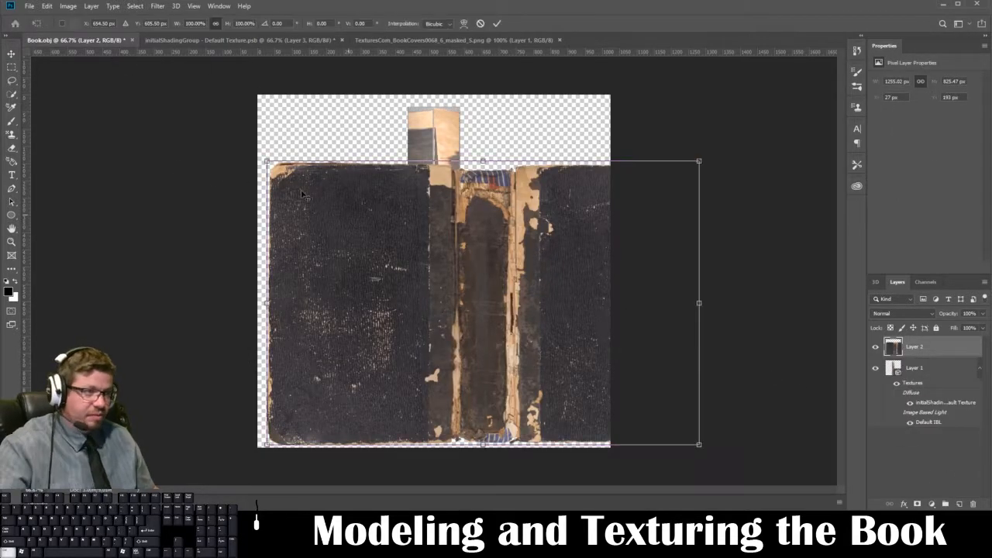
left_click_drag(264, 161, 167, 87)
key("Return")
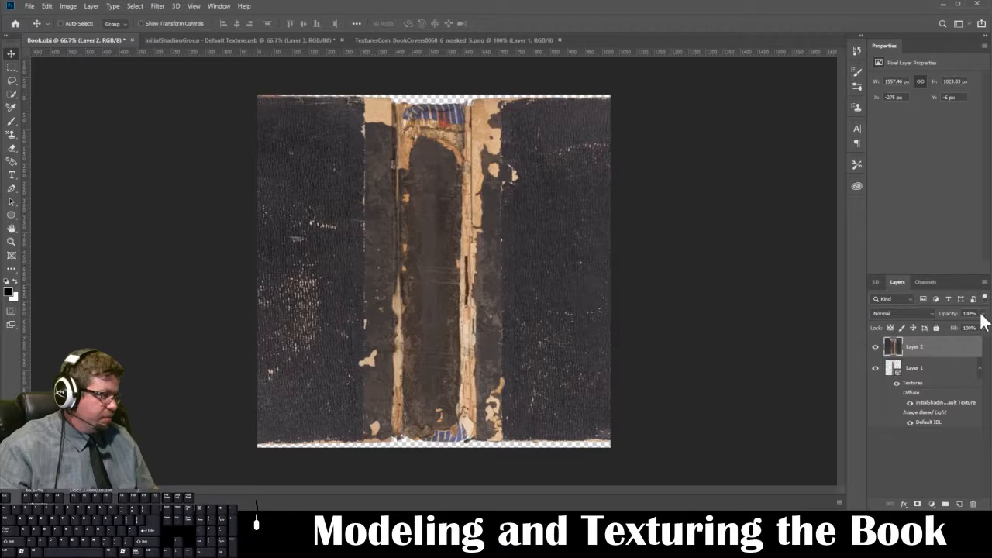
Lower the cover layer's opacity to 41% to check the spine alignment, and restore it to 100%.
left_click(982, 313)
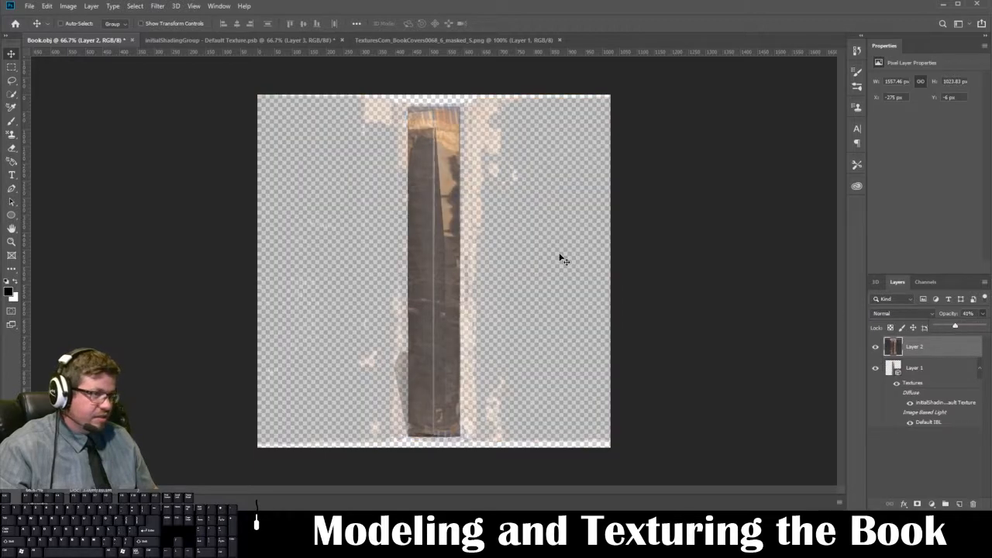
mouse_move(555, 256)
left_mouse_down()
mouse_move(531, 254)
mouse_move(564, 248)
mouse_move(550, 249)
left_mouse_up()
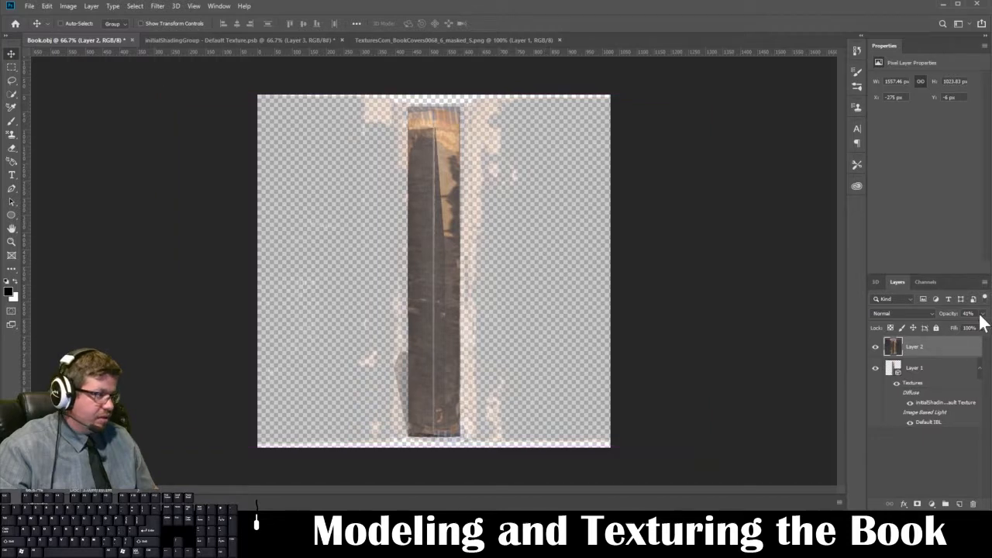
left_click_drag(967, 325, 975, 327)
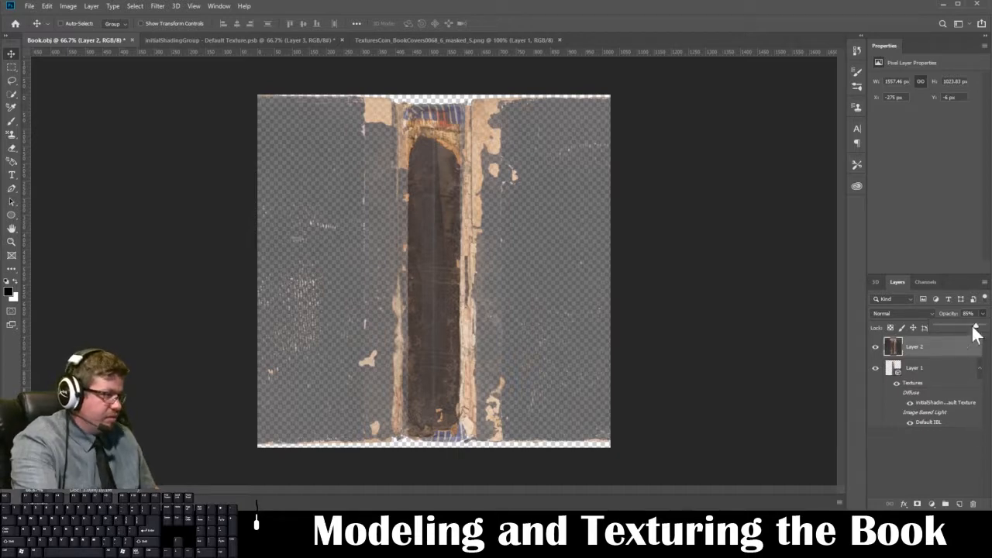
left_click_drag(986, 332, 991, 332)
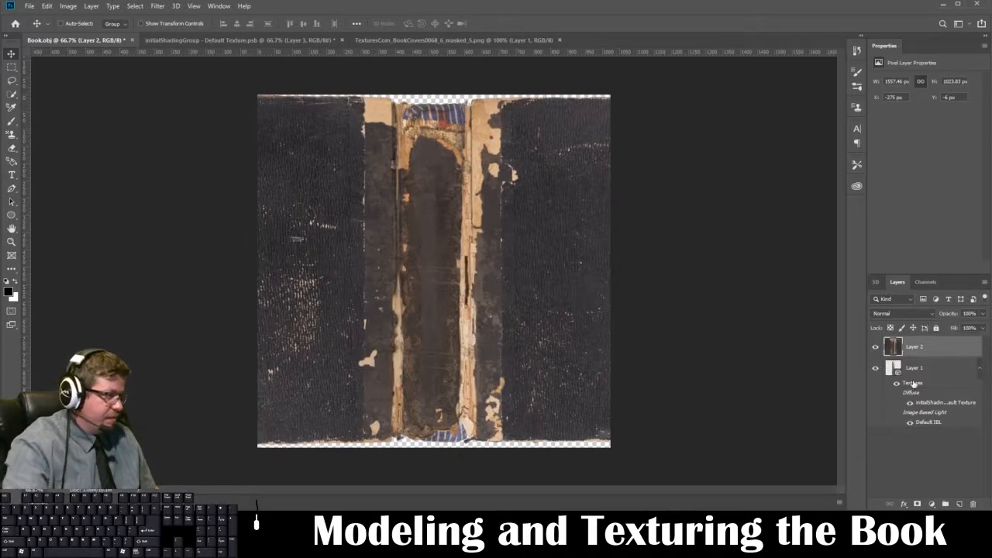
Merge the cover layer down onto the 3D book layer and check the spine projection in the diffuse texture document.
right_click(921, 353)
left_click(812, 387)
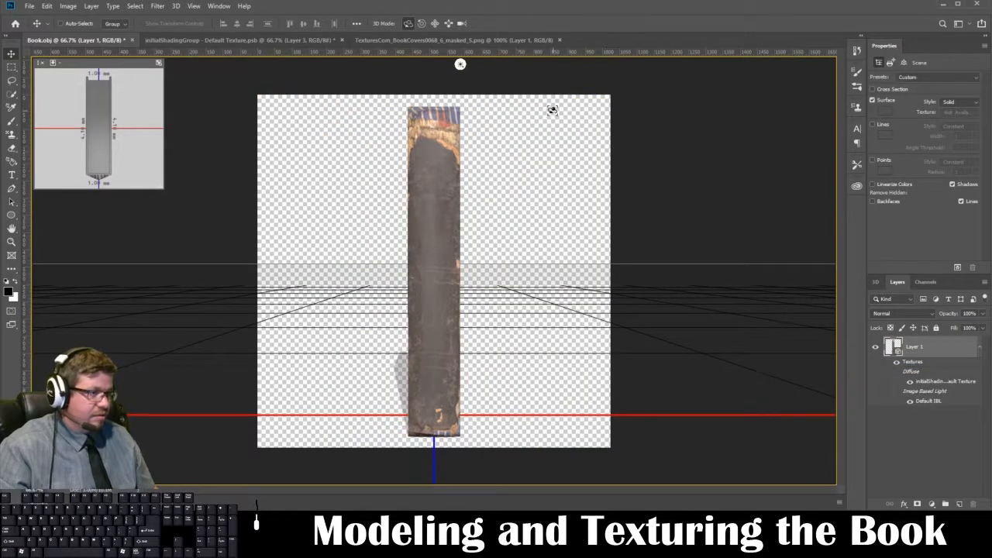
left_click(247, 41)
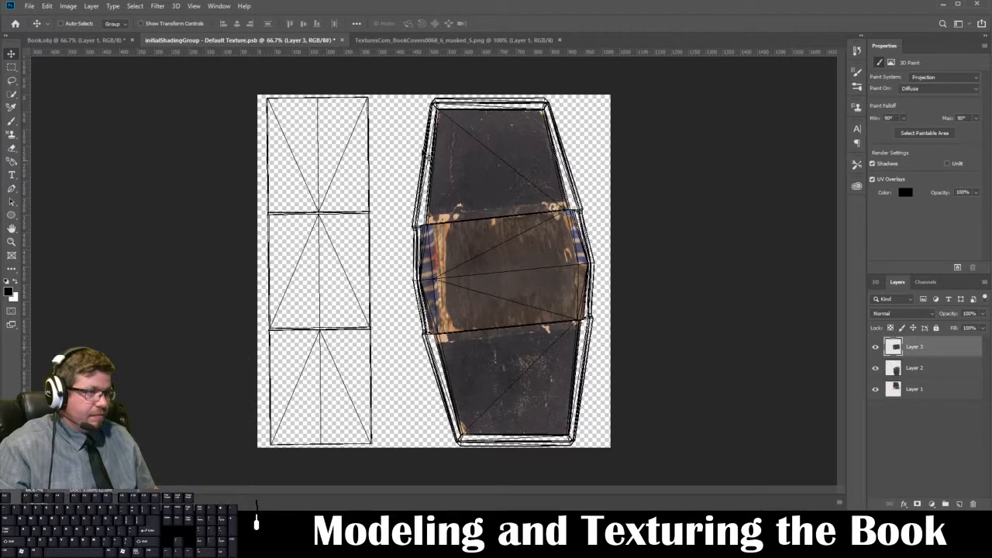
Inspect the textured spine and both covers of the model in Book.obj from several angles and up close.
left_click(109, 42)
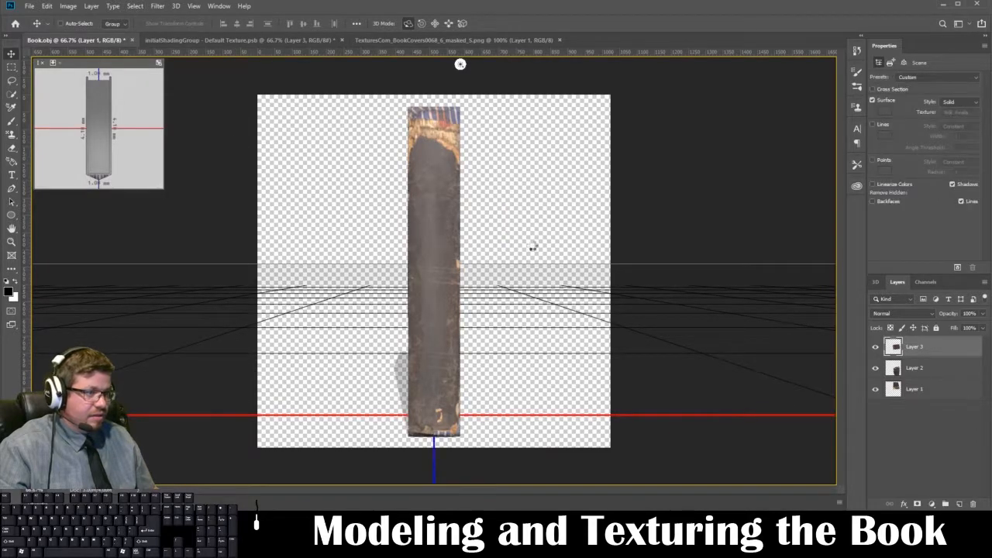
left_click_drag(532, 225, 760, 242)
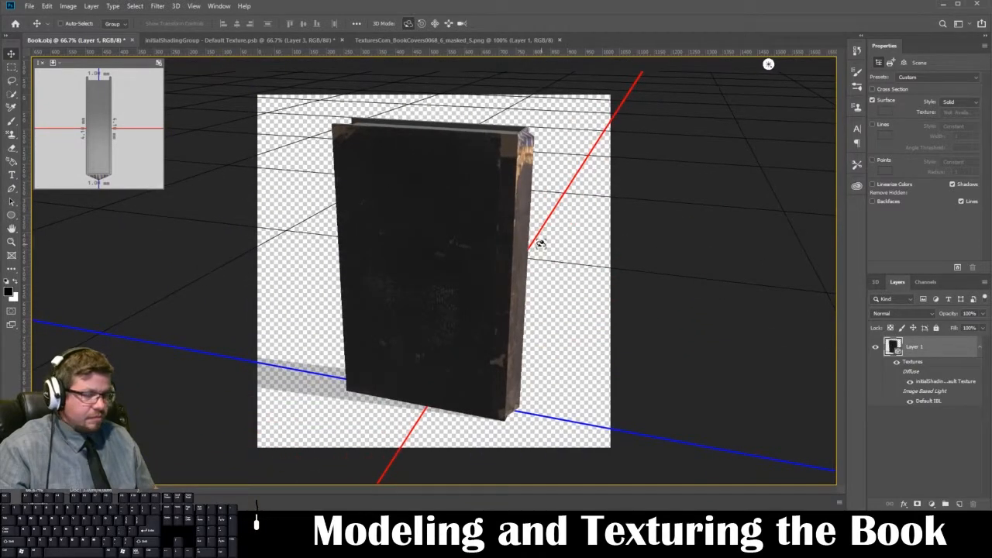
key("ctrl+plus")
key("ctrl+plus")
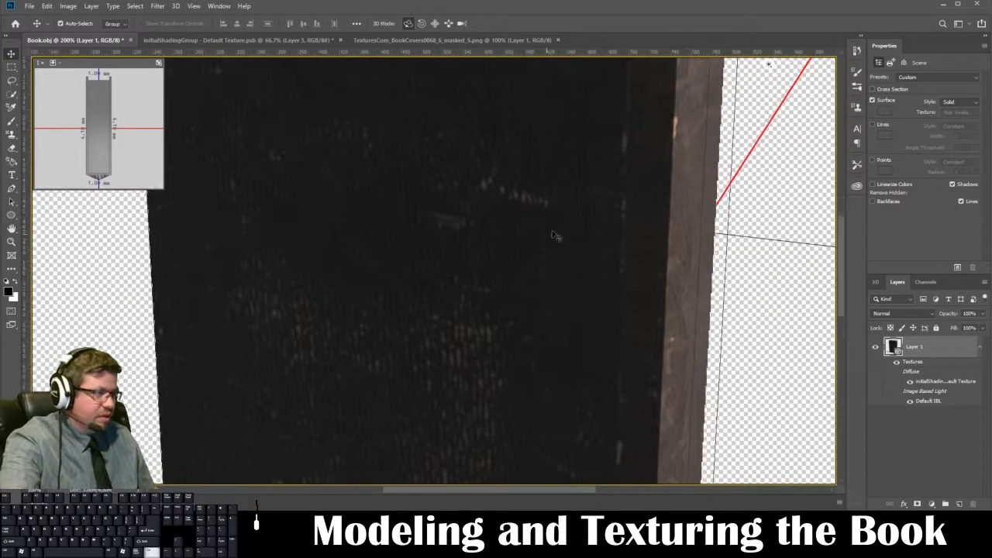
left_click_drag(643, 147, 205, 314)
key("ctrl+minus")
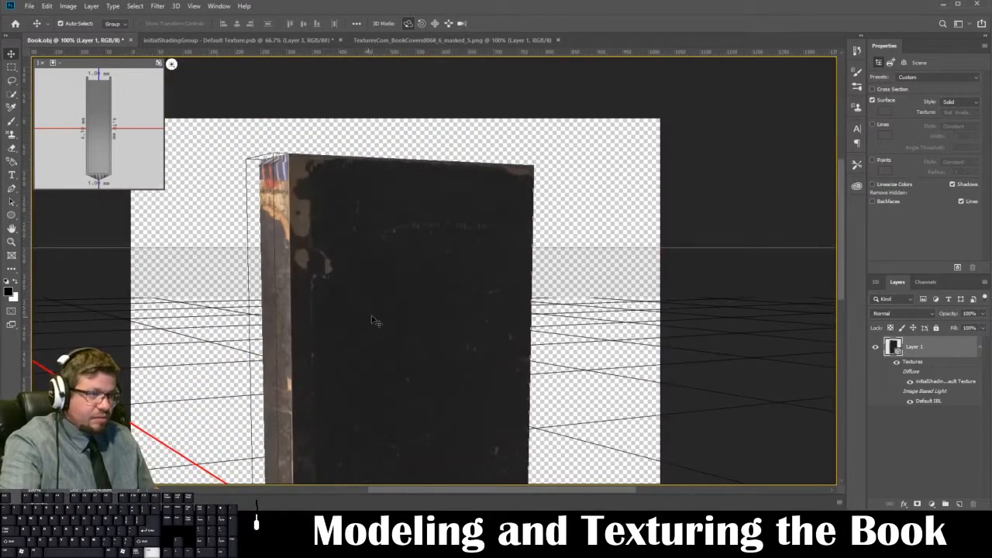
key("ctrl+minus")
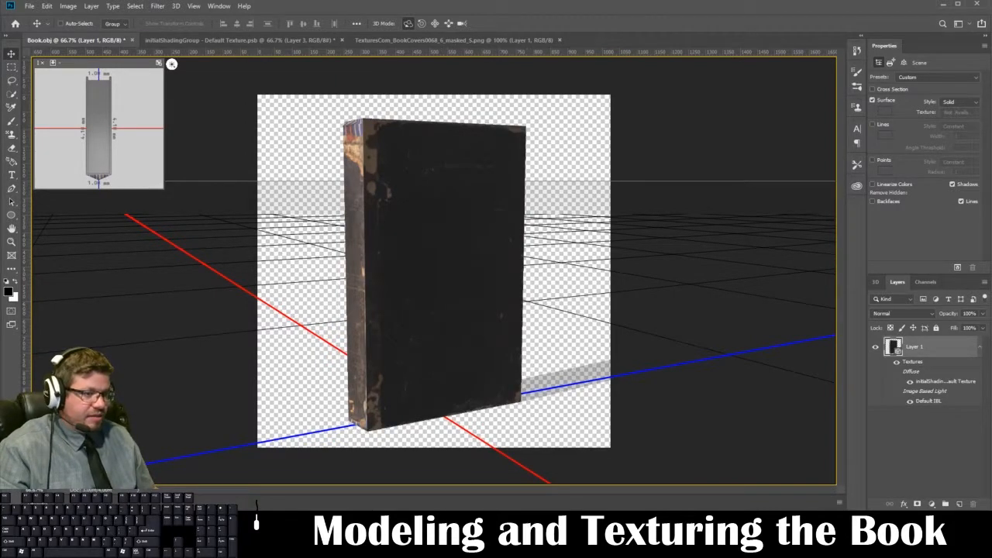
Switch to Textures.com in the browser and look through the "Book" search results for a page texture.
left_click(465, 521)
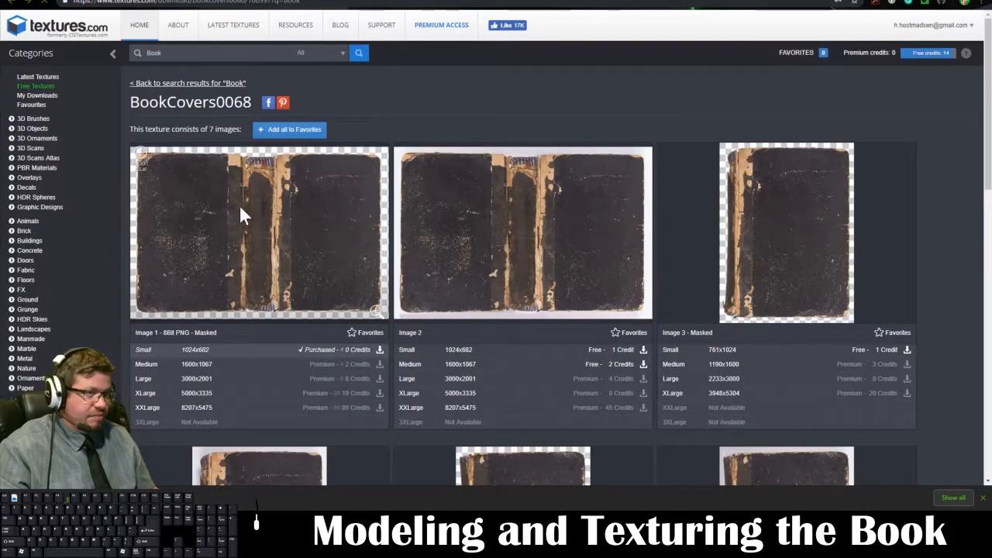
key("alt+Left")
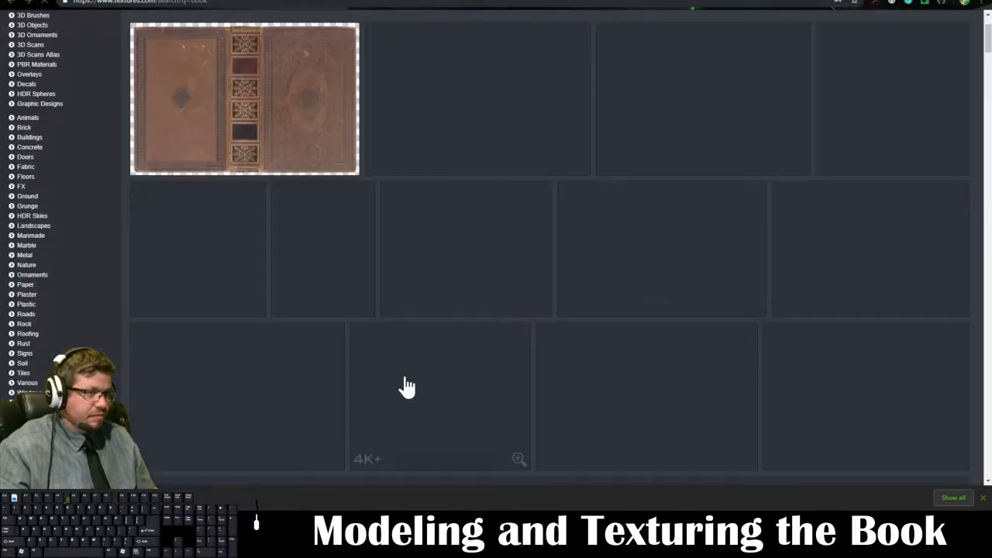
scroll(407, 386, "down", 6)
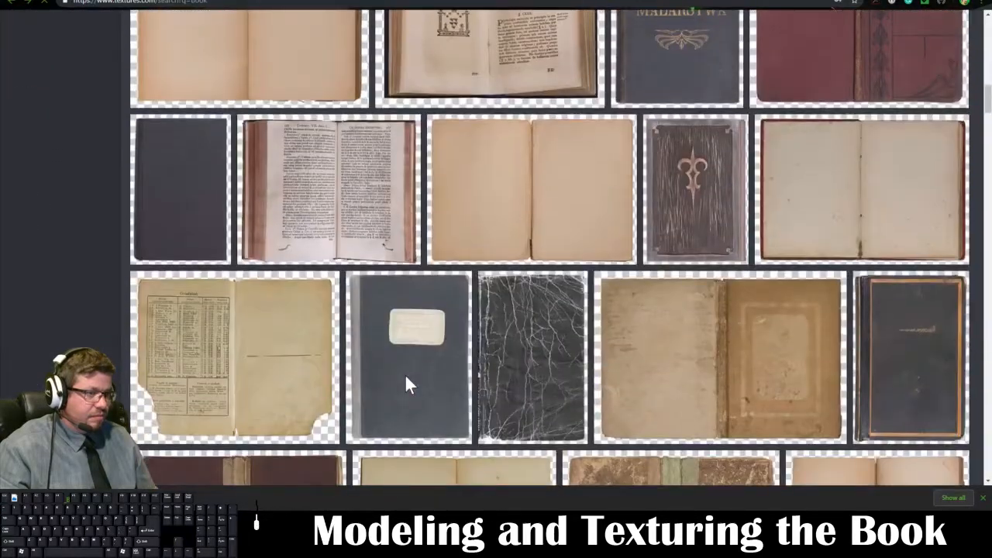
scroll(407, 381, "down", 8)
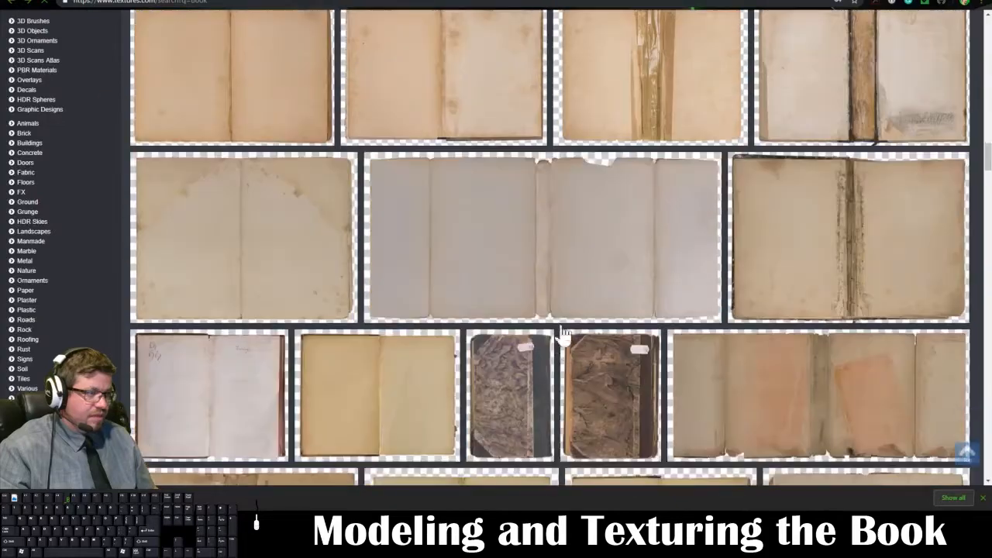
scroll(388, 378, "down", 10)
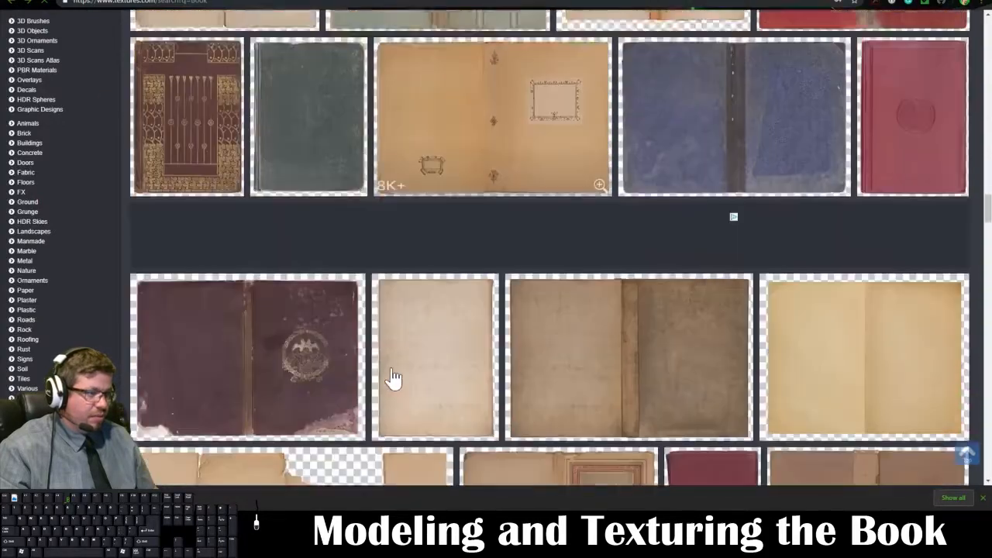
scroll(394, 378, "down", 10)
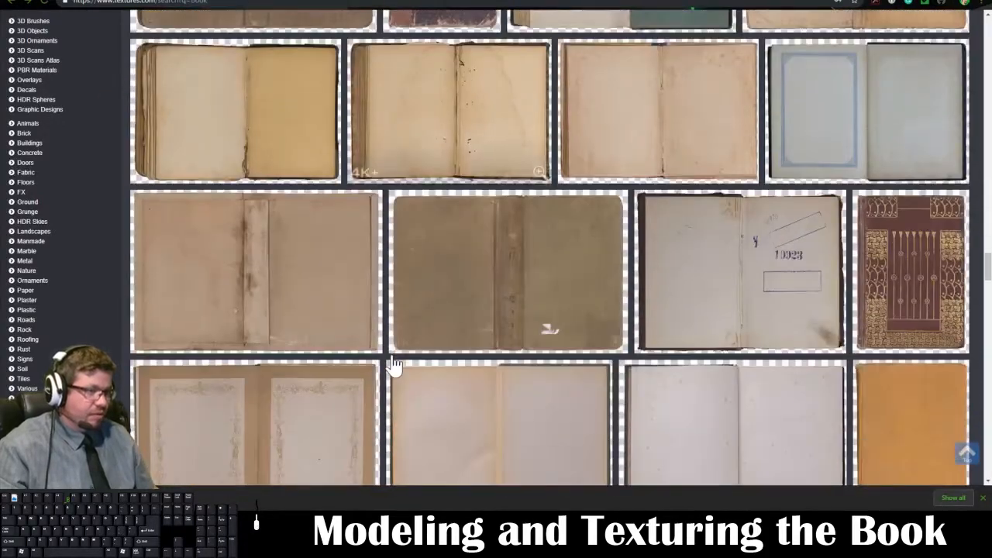
scroll(394, 362, "down", 10)
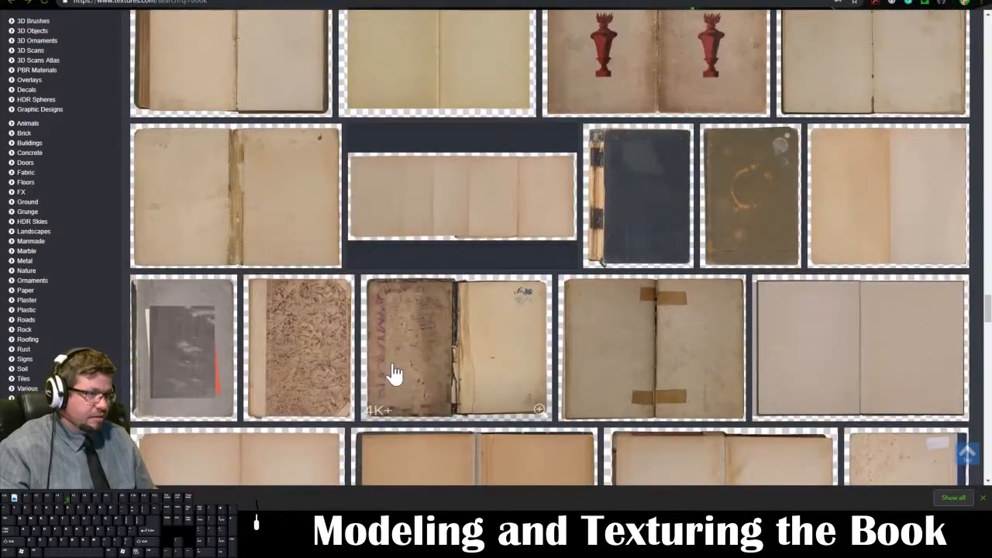
scroll(394, 374, "down", 10)
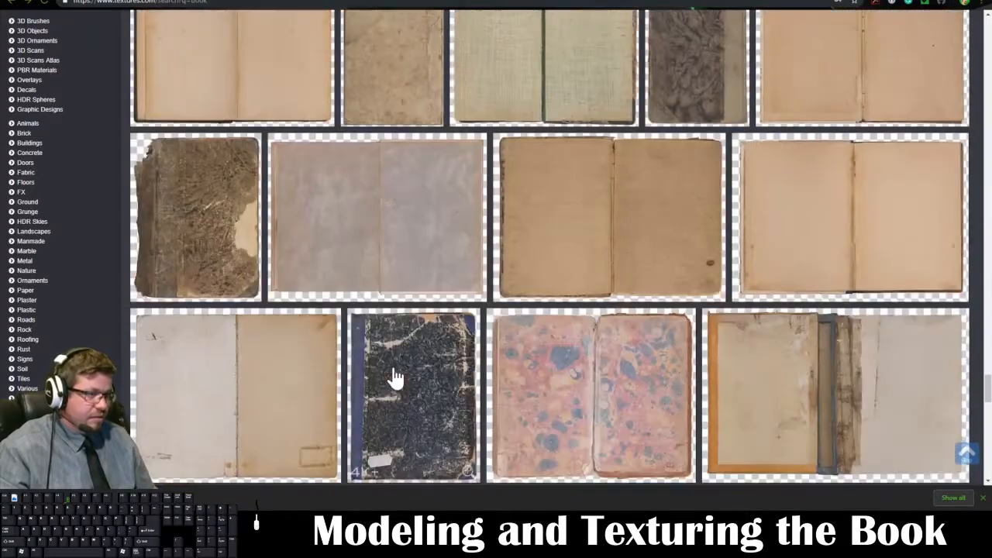
scroll(394, 376, "down", 10)
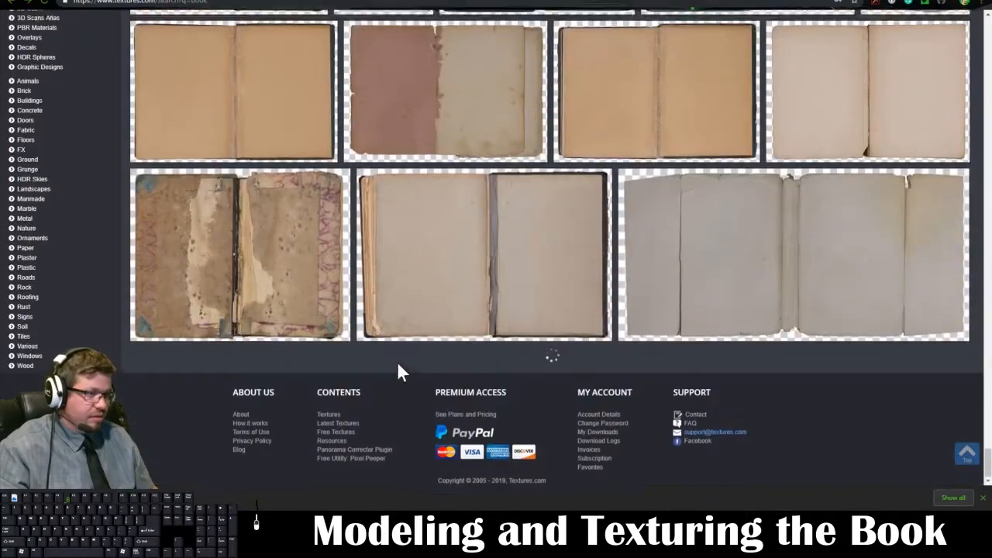
scroll(395, 372, "down", 10)
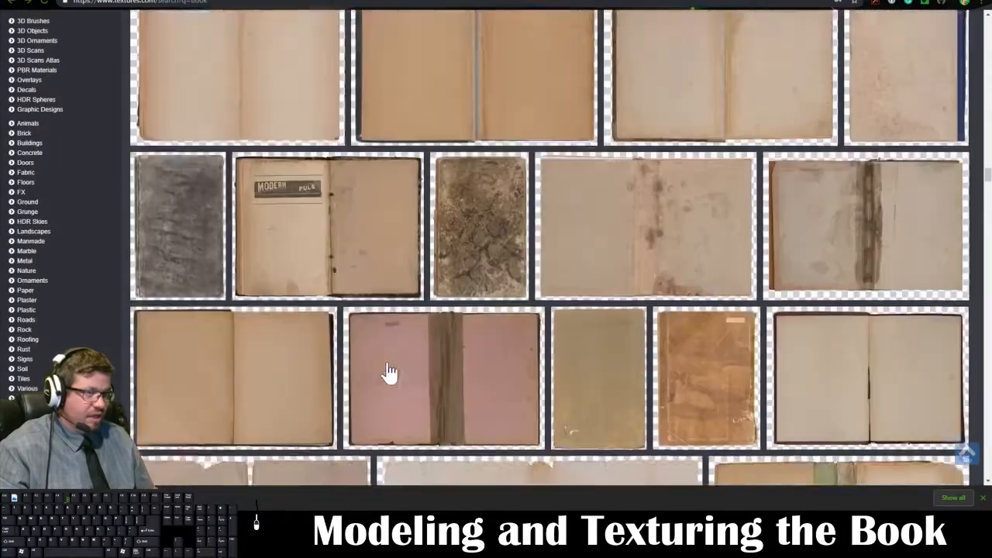
scroll(390, 374, "down", 10)
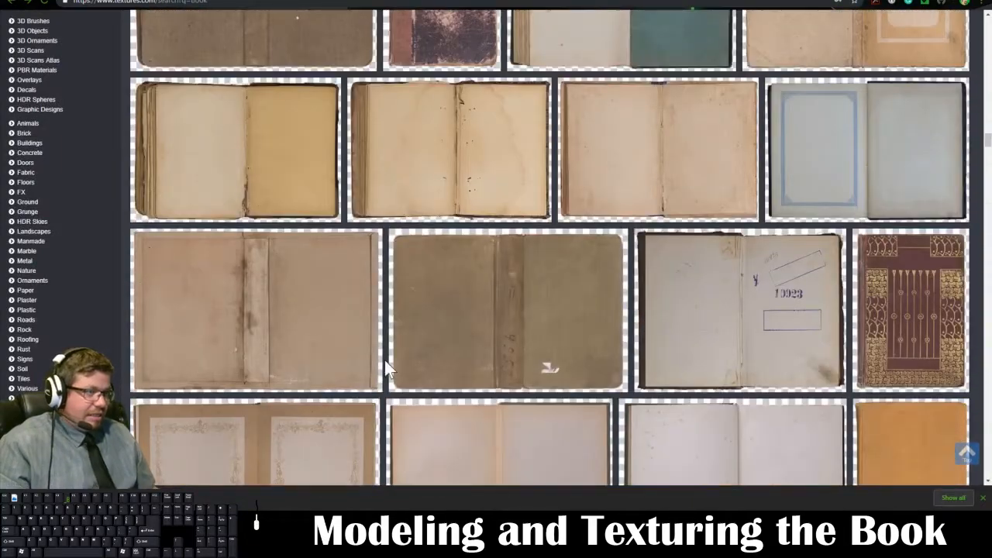
Open the BookOpen0052 open-book texture and download the small 1024x725 masked PNG of Image 1.
scroll(385, 361, "up", 3)
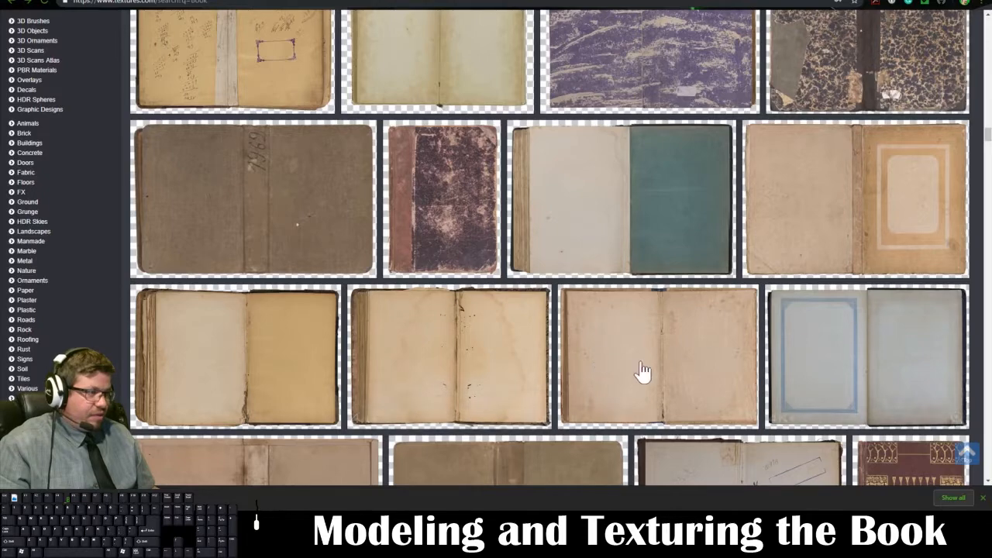
scroll(543, 419, "up", 1)
scroll(500, 426, "down", 3)
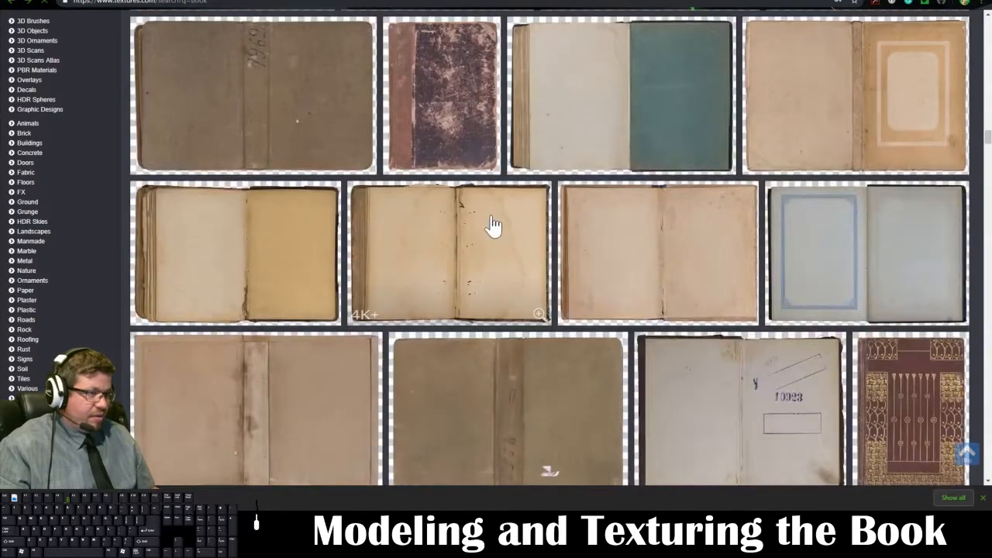
left_click(501, 250)
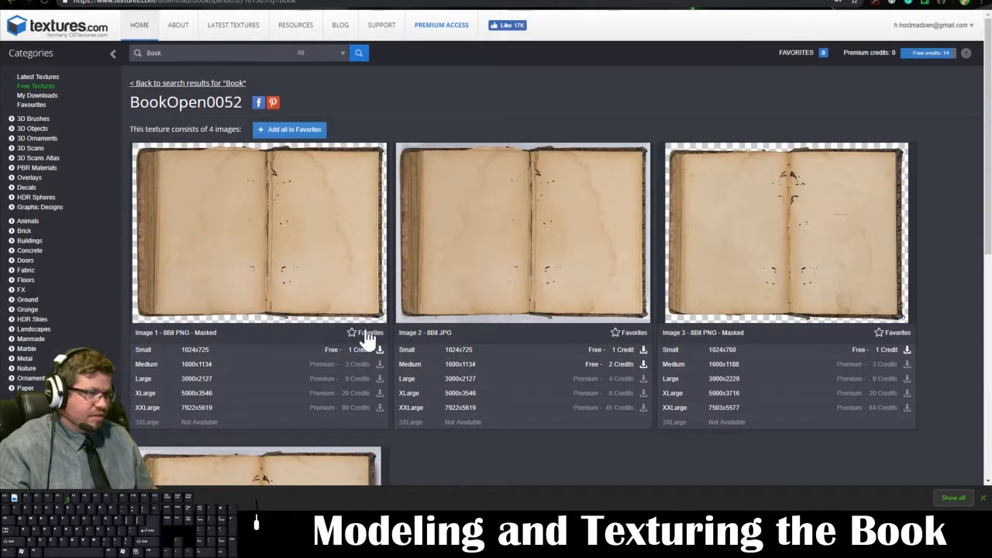
left_click(380, 351)
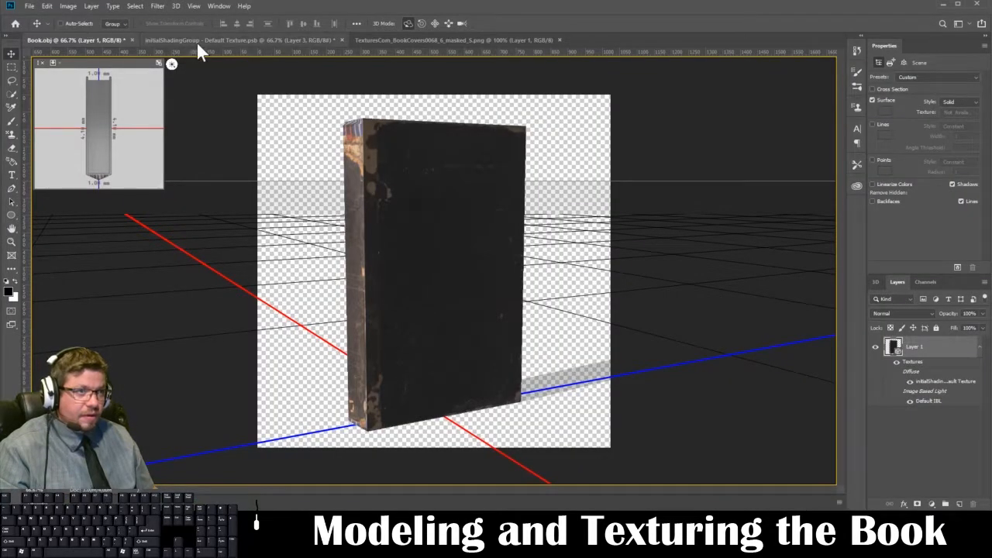
Switch back to Photoshop and open TexturesCom_BookOpen0052_4_masked_S.png from the Book folder.
left_click(30, 5)
left_click(36, 28)
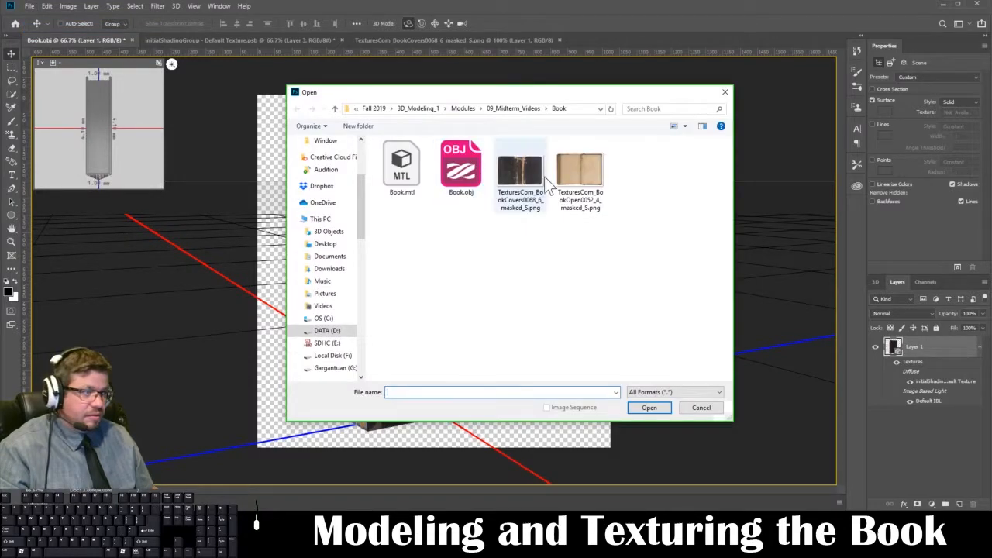
left_click(580, 172)
left_click(649, 409)
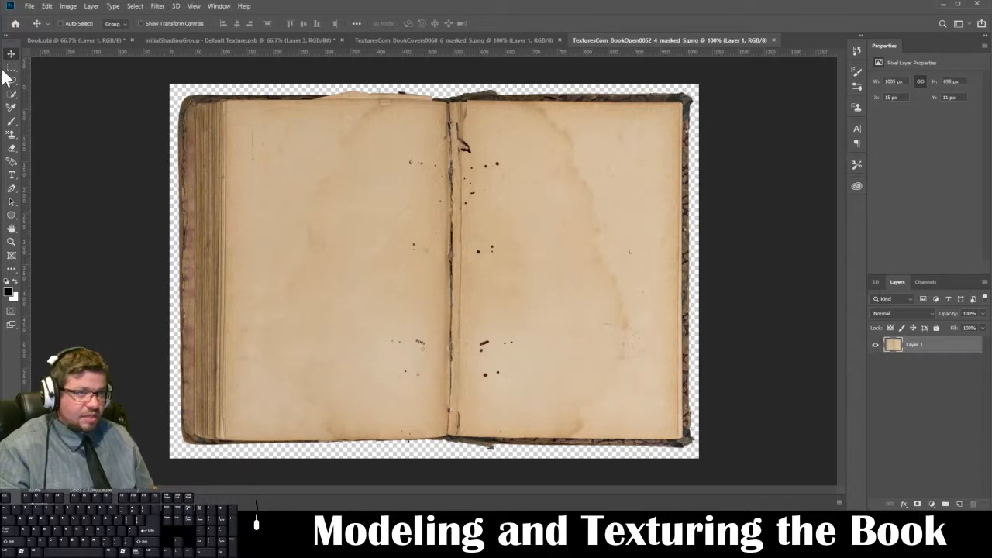
Copy a tall rectangular strip of blank paper from the open book's right-hand page into initialShadingGroup - Default Texture.psb.
left_click(12, 67)
left_click_drag(523, 103, 635, 438)
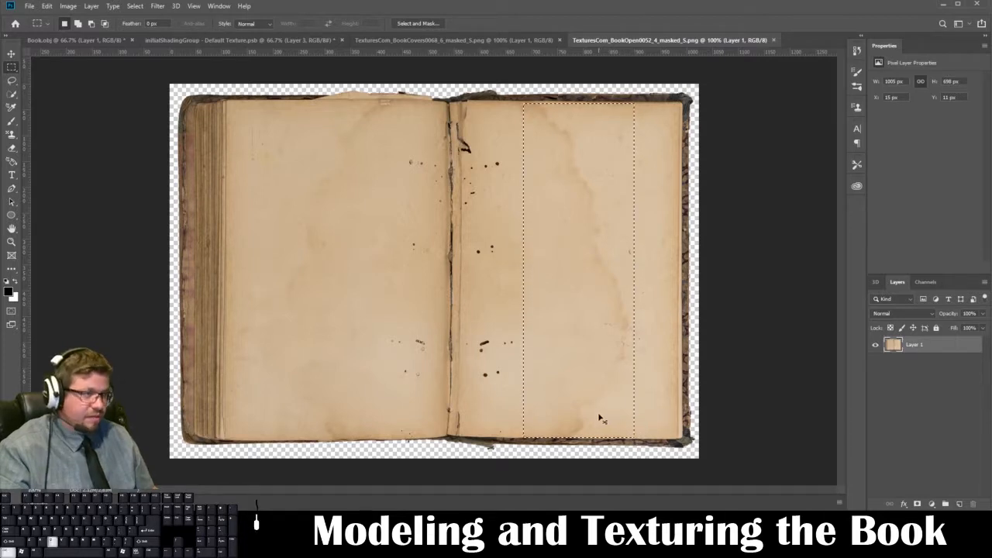
left_click(168, 41)
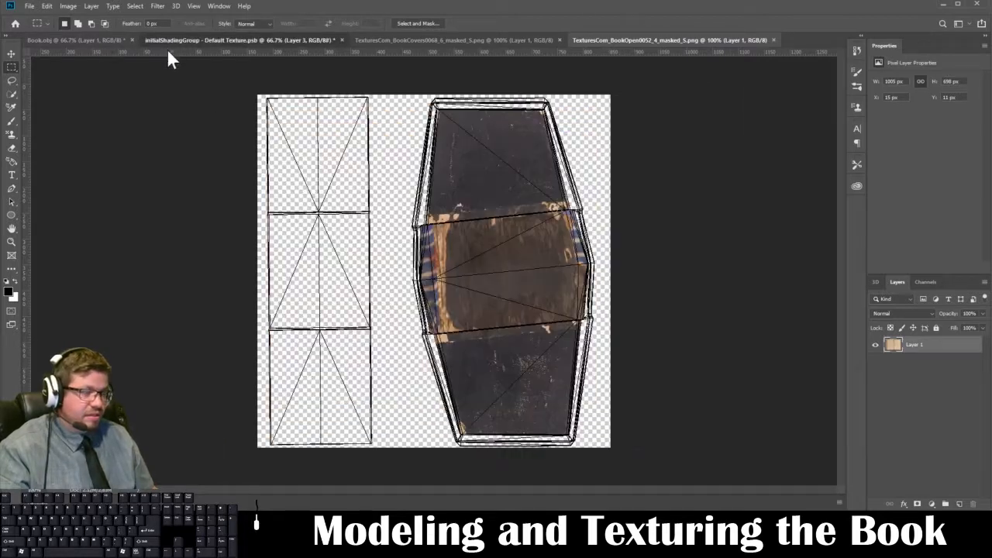
key("ctrl+v")
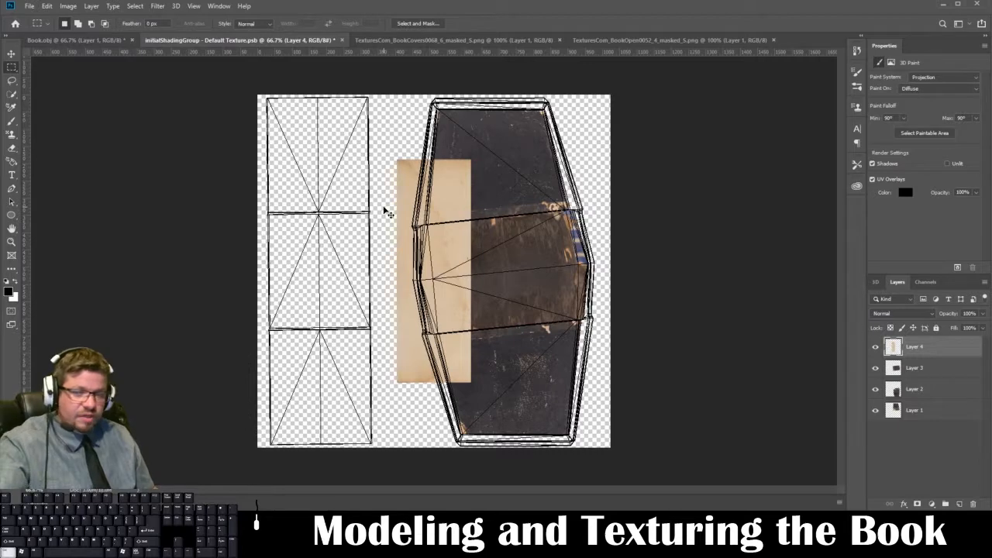
Move the pasted paper strip over the page UVs and scale it to about 159% so it covers all three sections.
key("ctrl+t")
left_click_drag(448, 190, 307, 135)
key("Down")
key("Down")
key("Down")
key("Down")
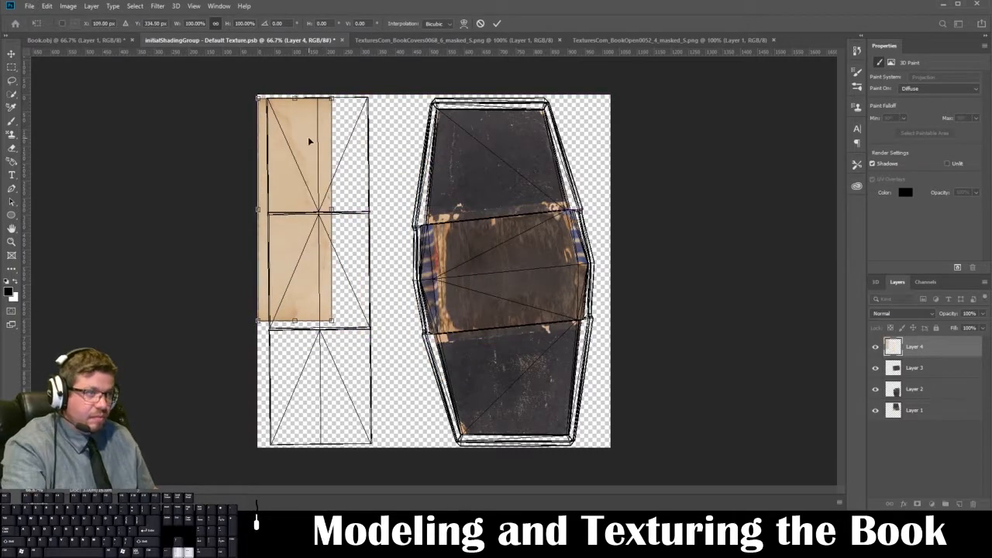
key("Right")
key("Right")
key("Right")
key("Right")
key("Right")
key("Right")
key("Right")
key("Right")
key("Right")
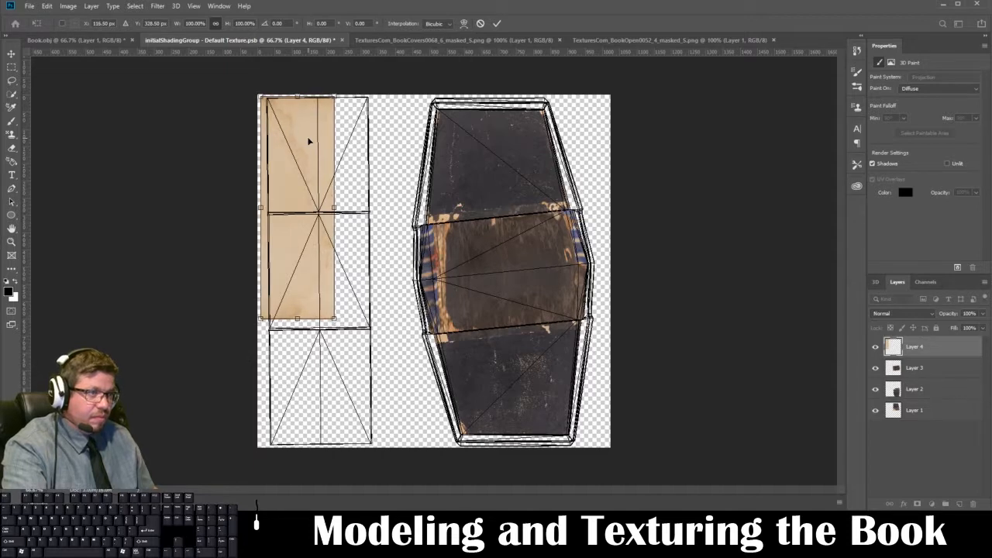
key("Up")
key("Up")
key("Up")
key("Up")
key("Up")
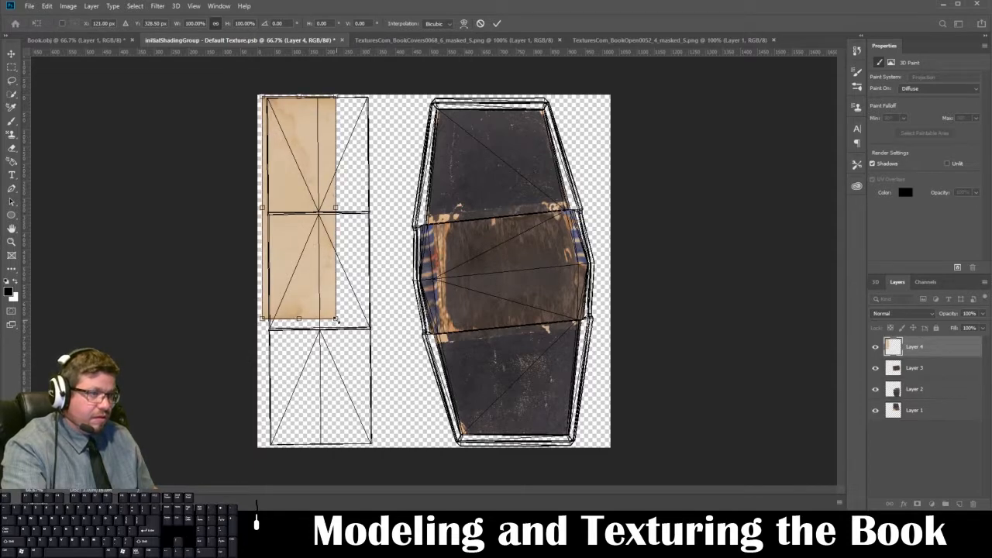
left_click_drag(336, 319, 378, 447)
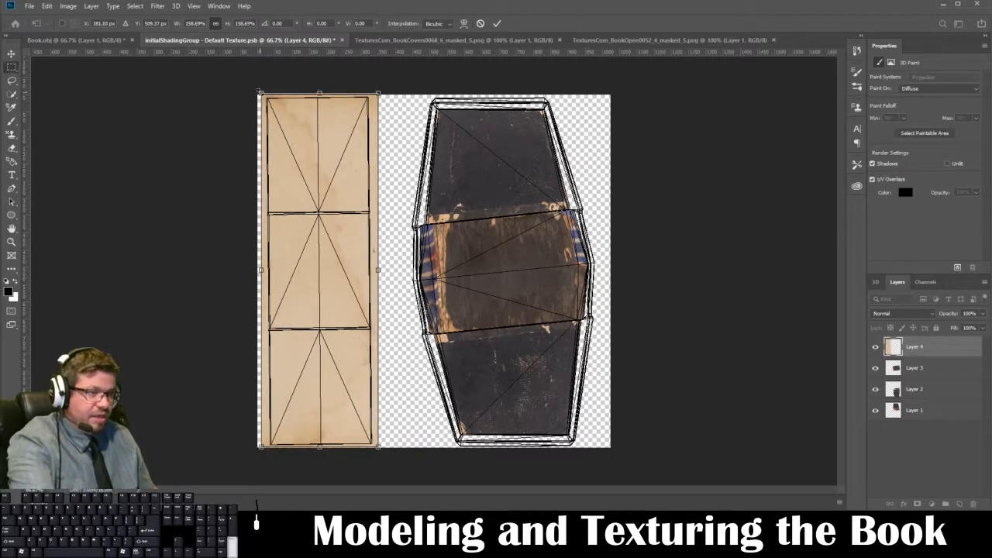
key("Return")
Add a new layer above the paper strip and set up a 25 px brush with 28% hardness.
left_click(962, 503)
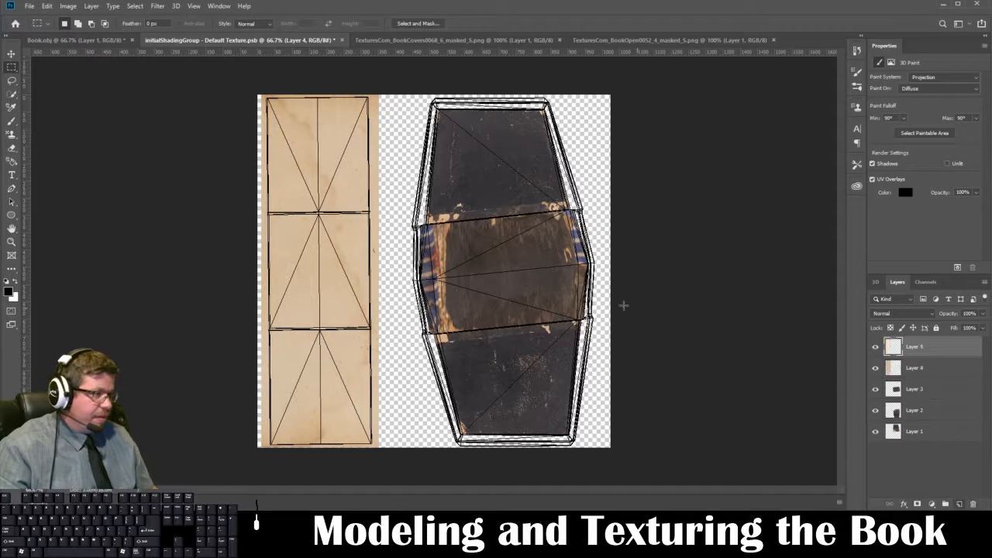
key("b")
right_click(287, 131)
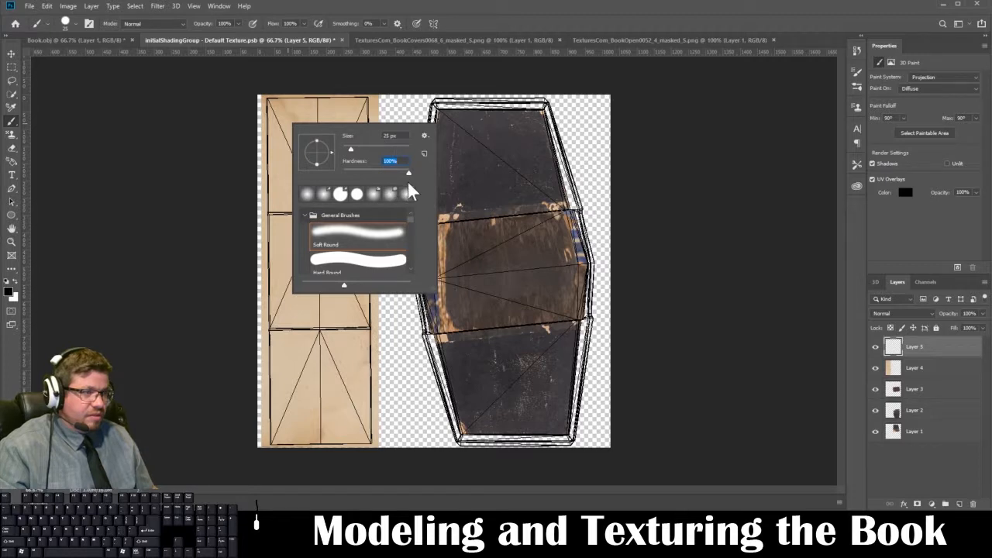
Look through the General, Dry Media, Wet Media and Special Effects brush presets and set the brush hardness to 100%.
right_click(286, 125)
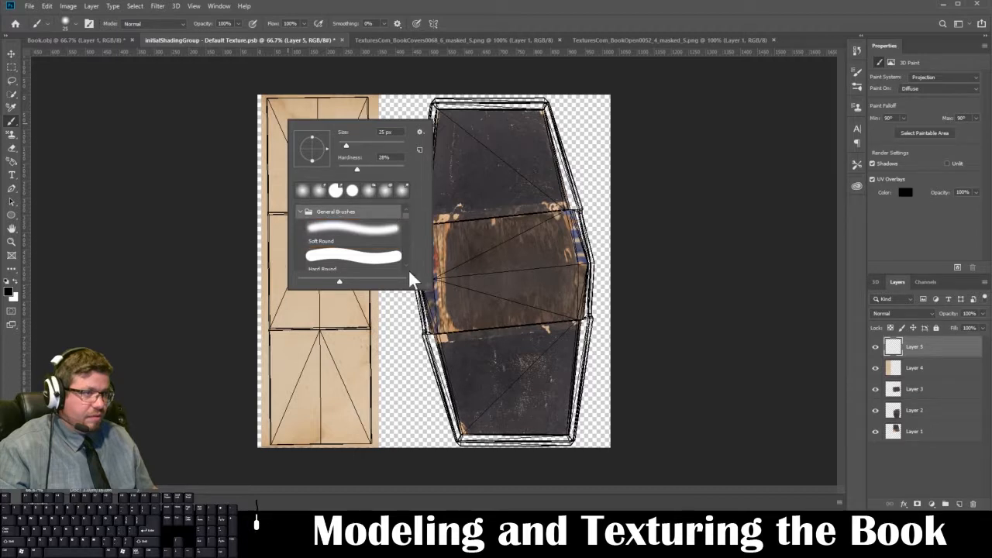
mouse_move(431, 289)
left_mouse_down()
mouse_move(486, 355)
mouse_move(491, 343)
left_mouse_up()
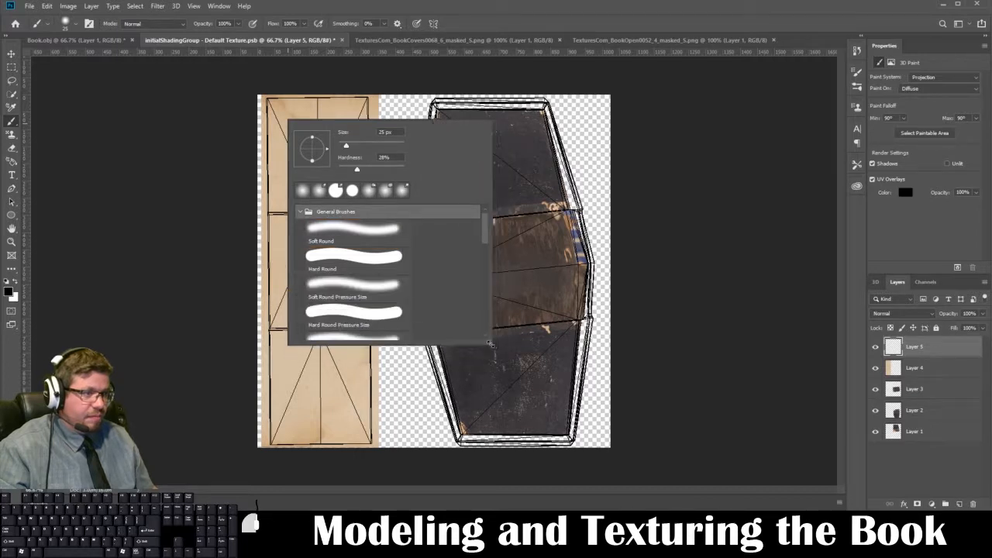
scroll(411, 289, "down", 2)
scroll(412, 289, "down", 4)
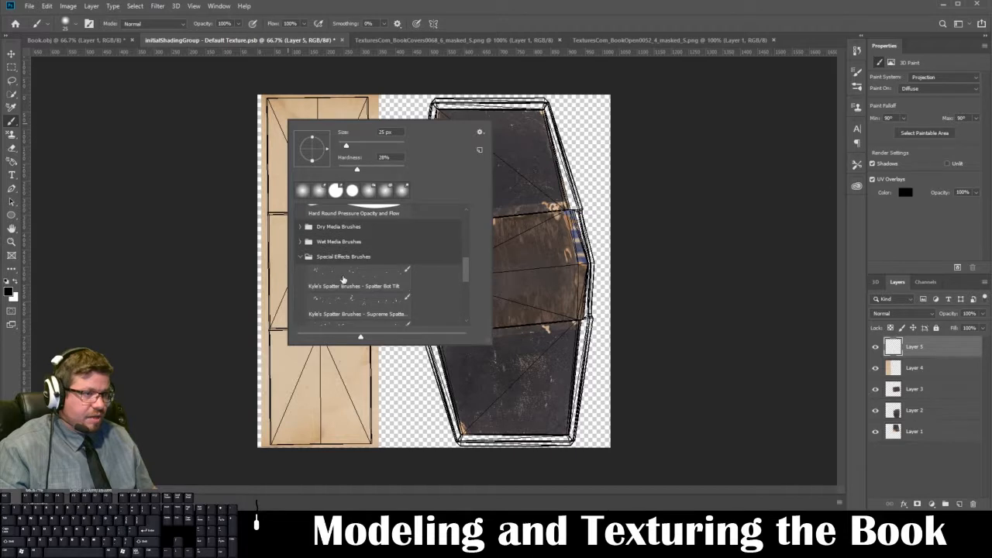
scroll(329, 239, "up", 1)
left_click(300, 242)
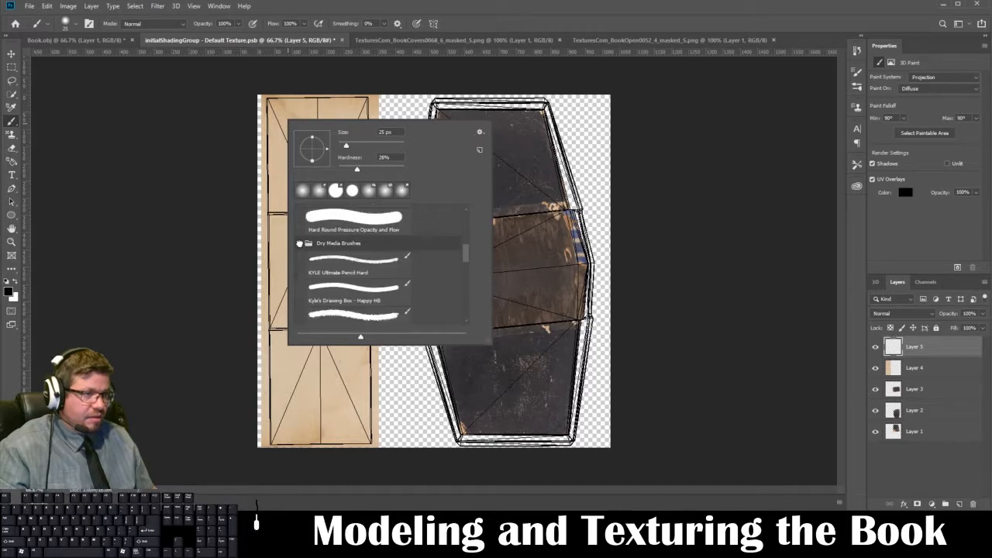
scroll(345, 290, "down", 3)
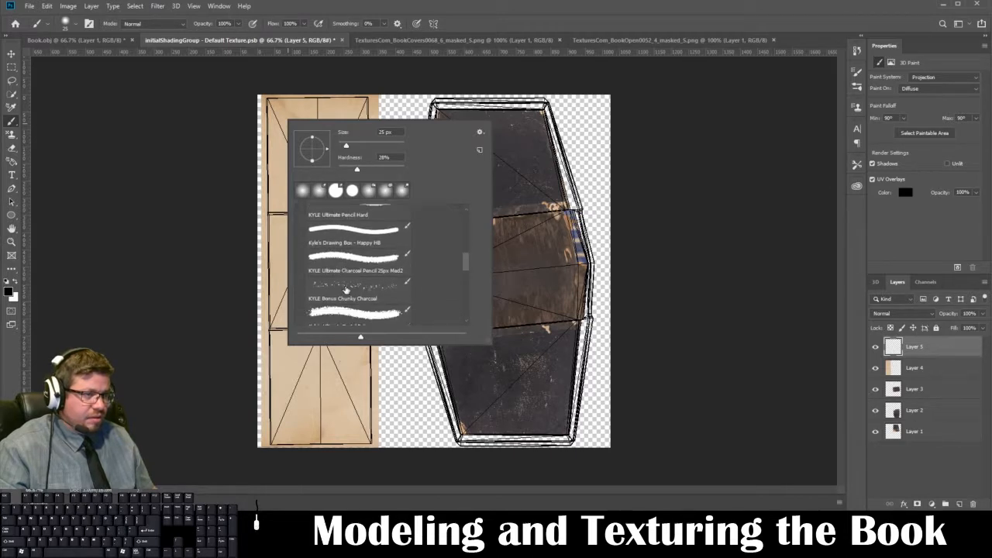
scroll(346, 289, "down", 3)
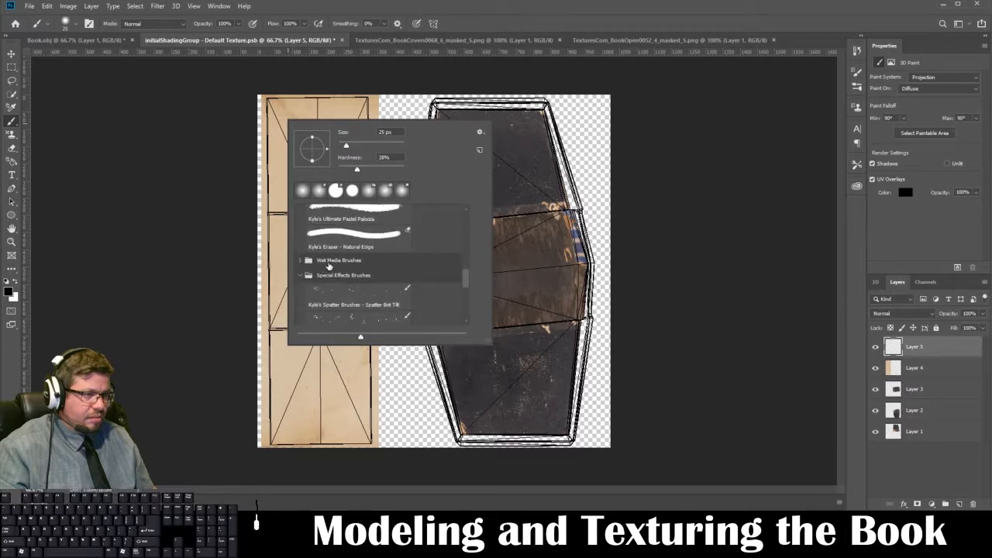
scroll(304, 262, "down", 5)
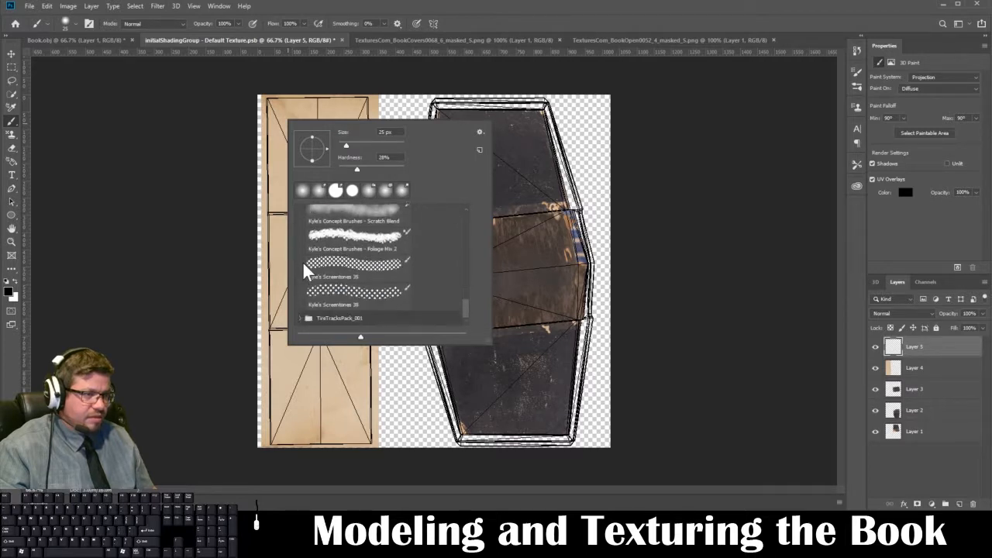
scroll(312, 283, "up", 4)
scroll(314, 288, "down", 4)
scroll(314, 288, "up", 1)
scroll(315, 288, "up", 4)
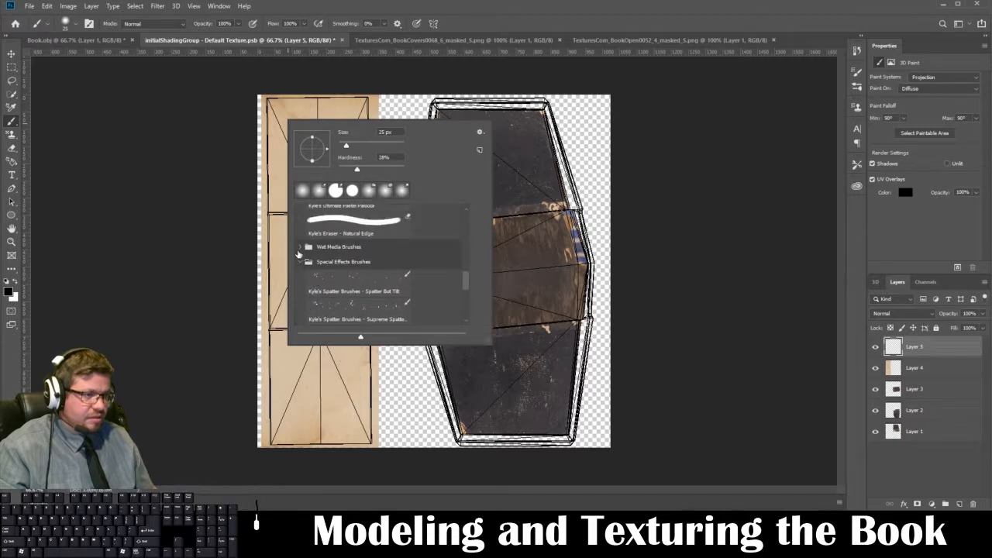
left_click(299, 248)
scroll(350, 289, "down", 5)
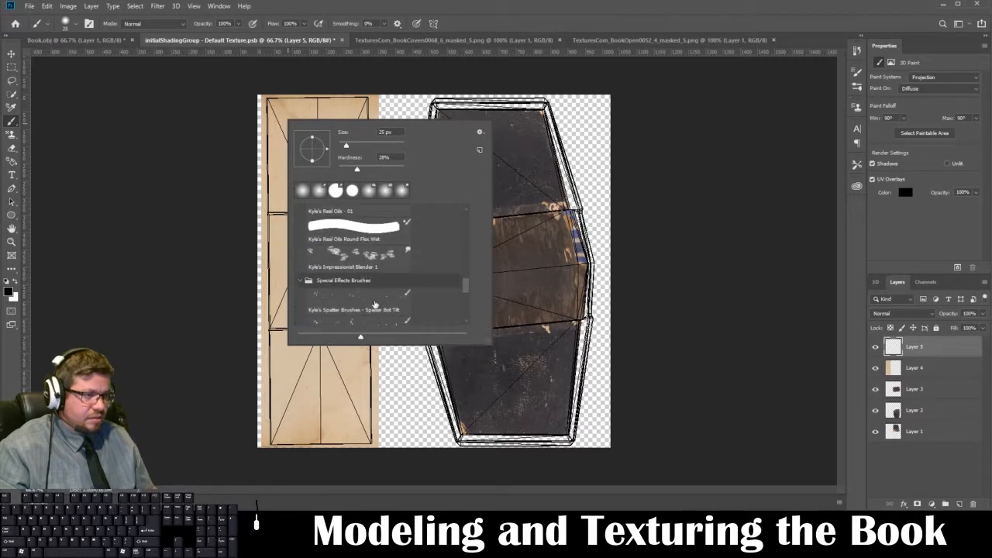
scroll(368, 300, "up", 4)
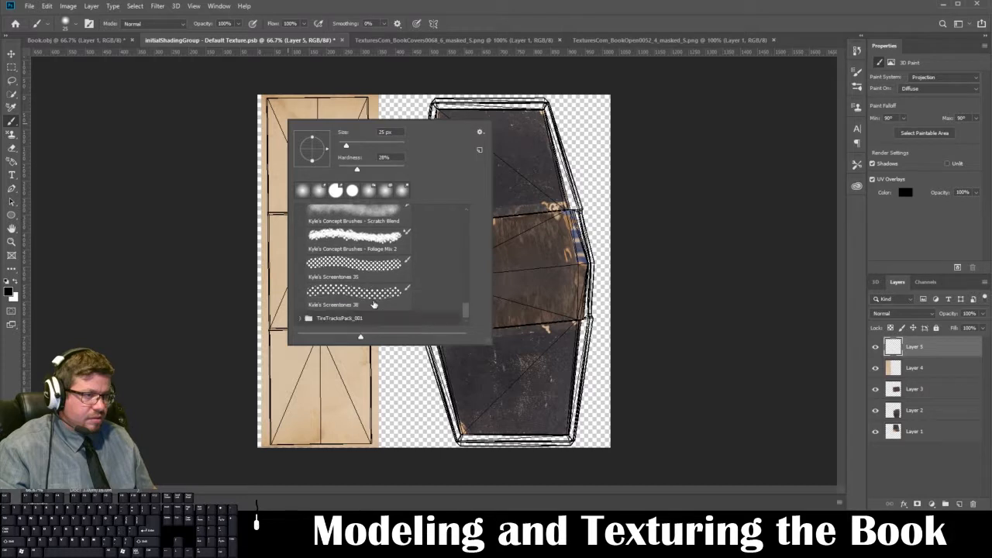
scroll(360, 294, "down", 3)
scroll(359, 293, "up", 5)
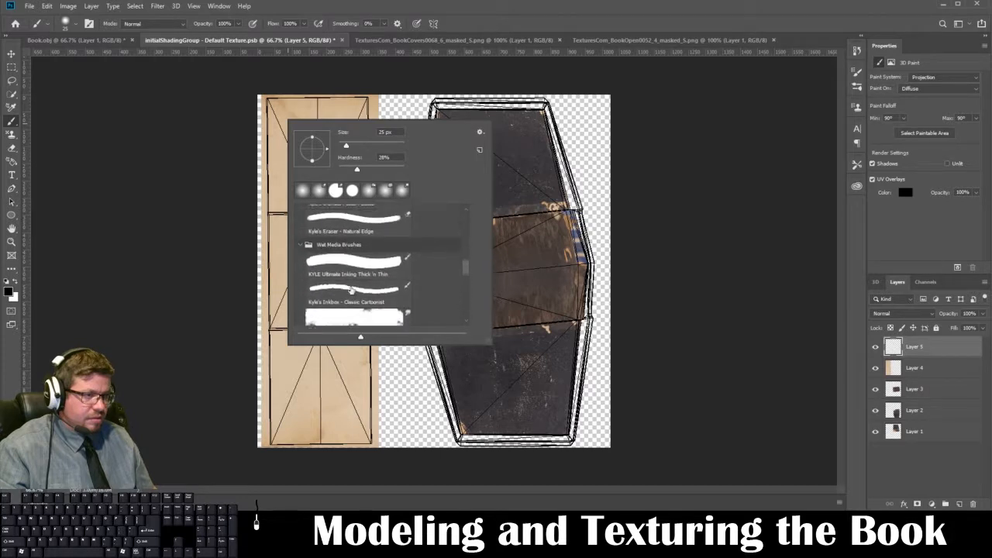
scroll(325, 269, "up", 5)
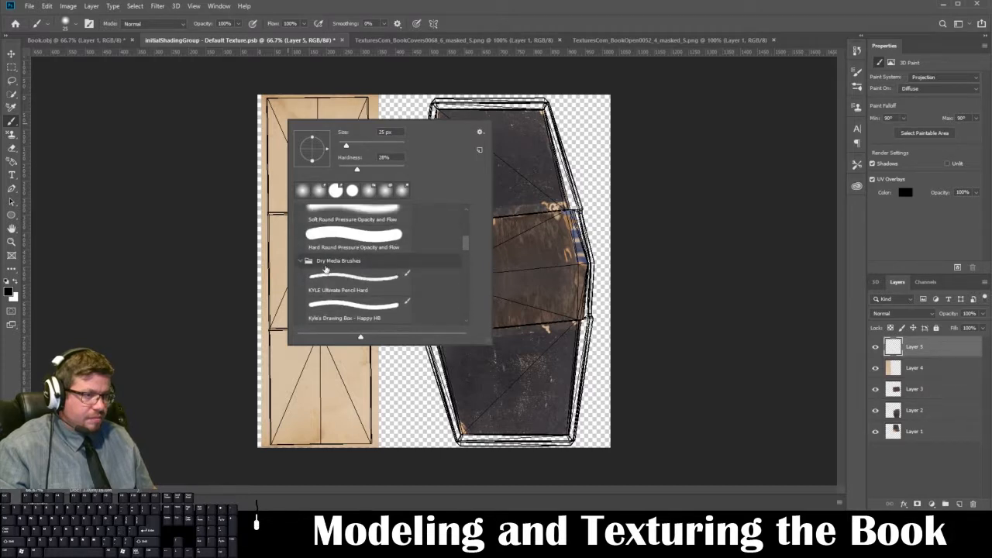
scroll(321, 266, "up", 2)
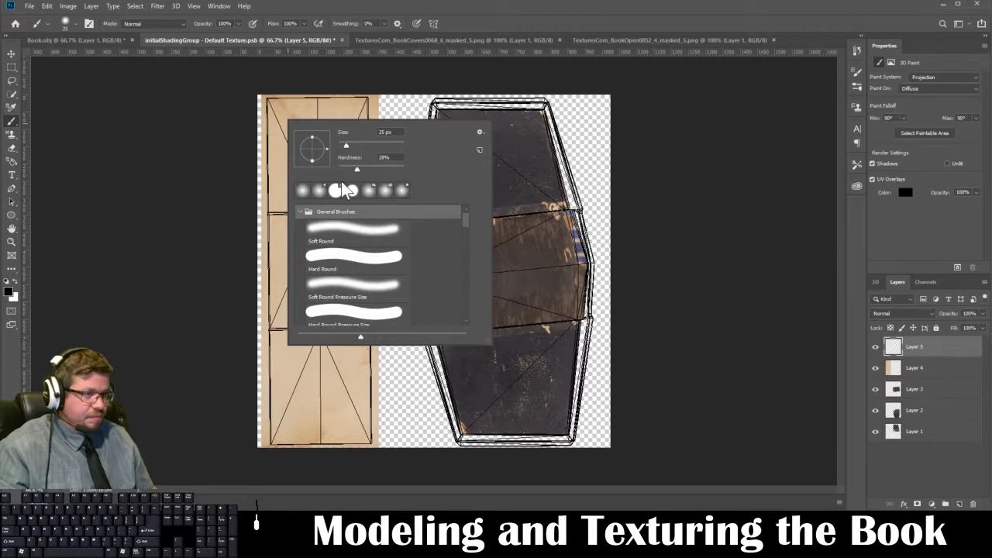
left_click_drag(355, 165, 455, 170)
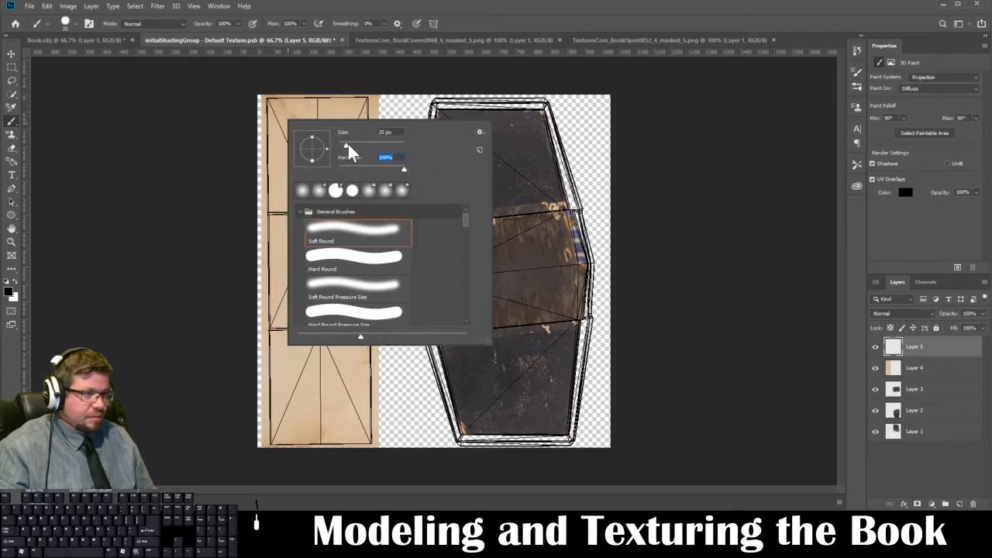
Switch to the Line tool and try drawing a vertical black line along the left edge of the page UVs.
mouse_move(11, 216)
left_mouse_down()
mouse_move(36, 217)
mouse_move(62, 254)
left_mouse_up()
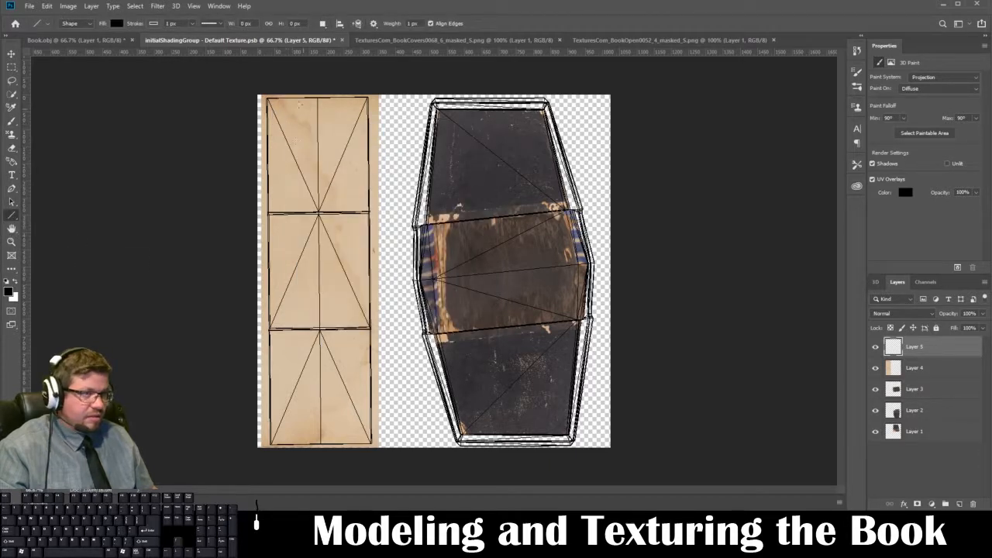
left_click_drag(271, 101, 276, 271, "shift")
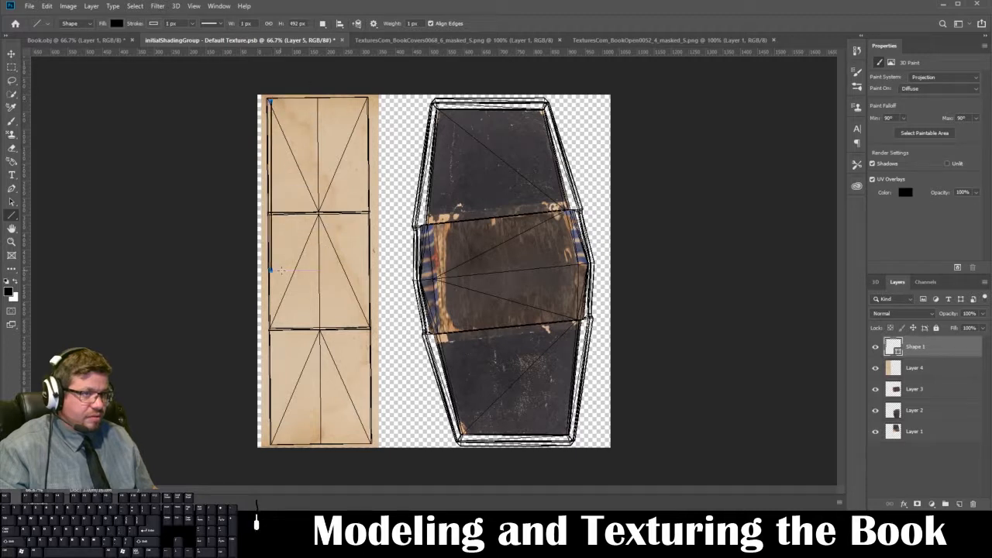
key("ctrl+z")
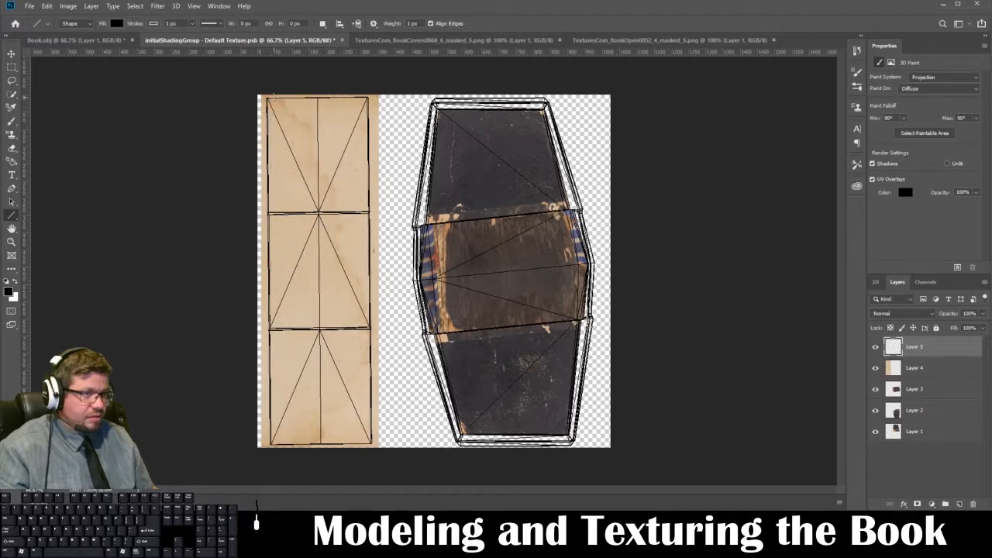
left_click_drag(271, 96, 272, 446, "shift")
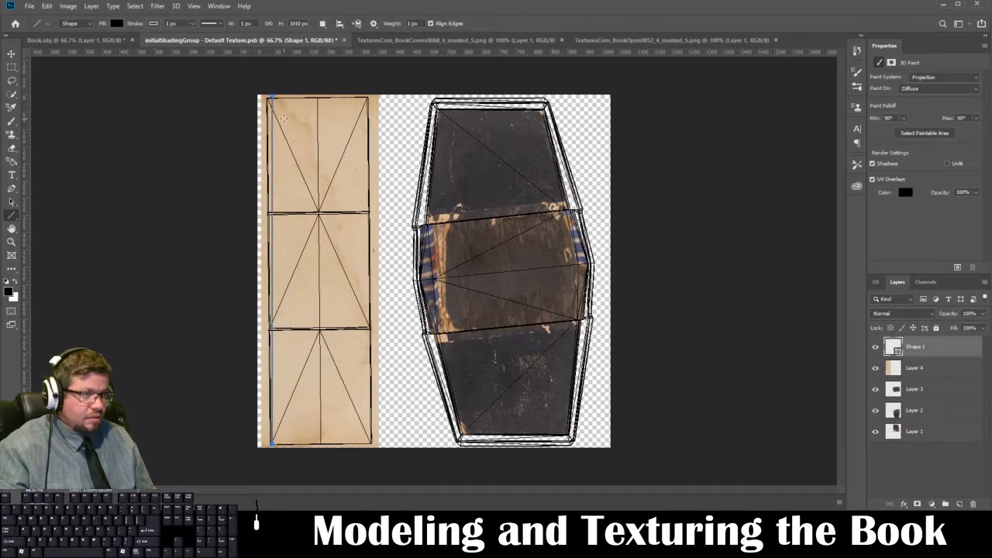
key("ctrl+z")
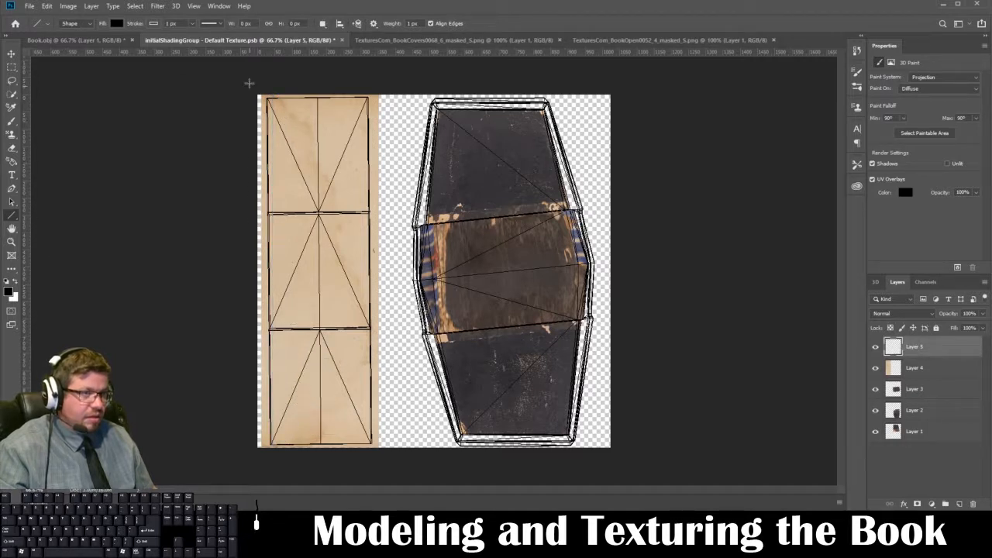
Set the line's stroke width to 10 px and try drawing diagonal test lines over the page UVs.
left_click(186, 22)
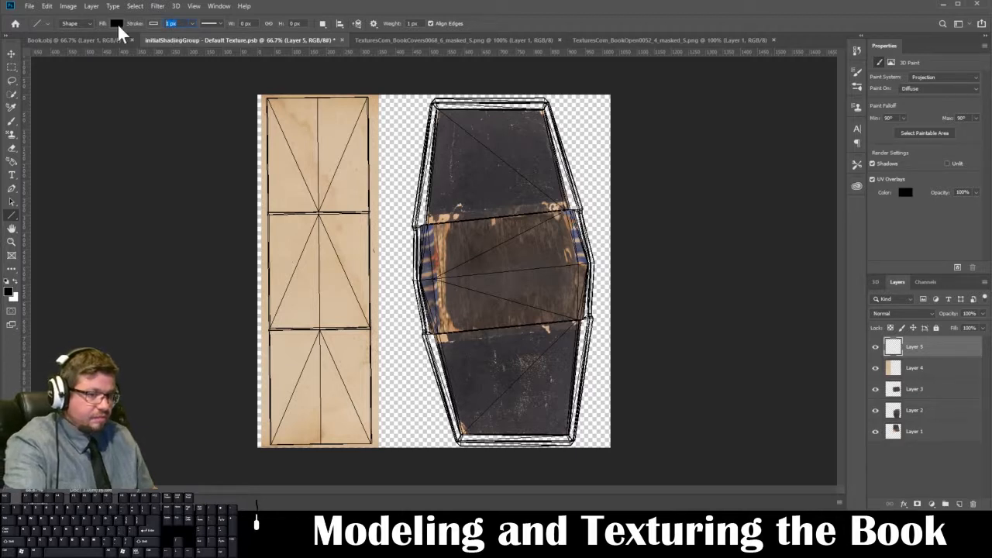
type("10")
key("Return")
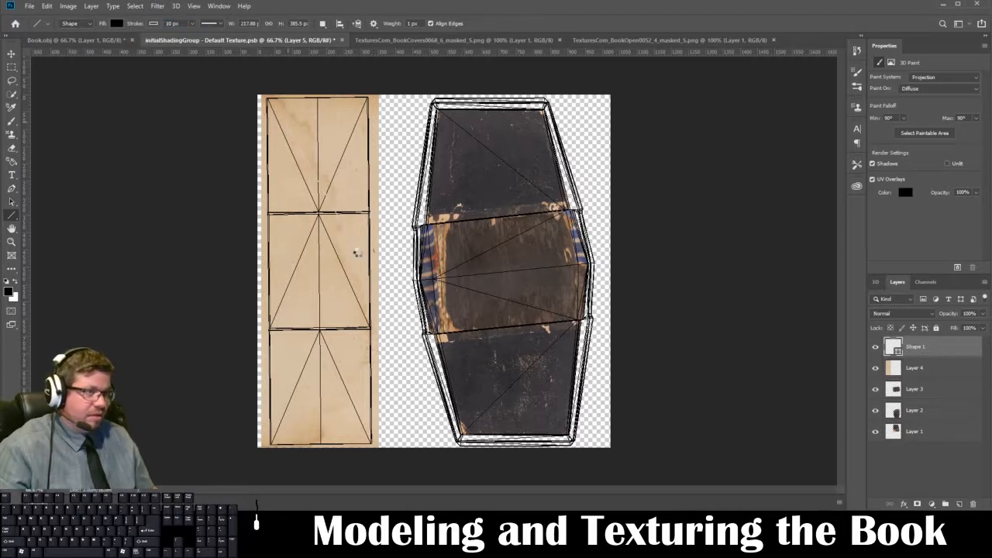
left_click_drag(354, 250, 288, 133)
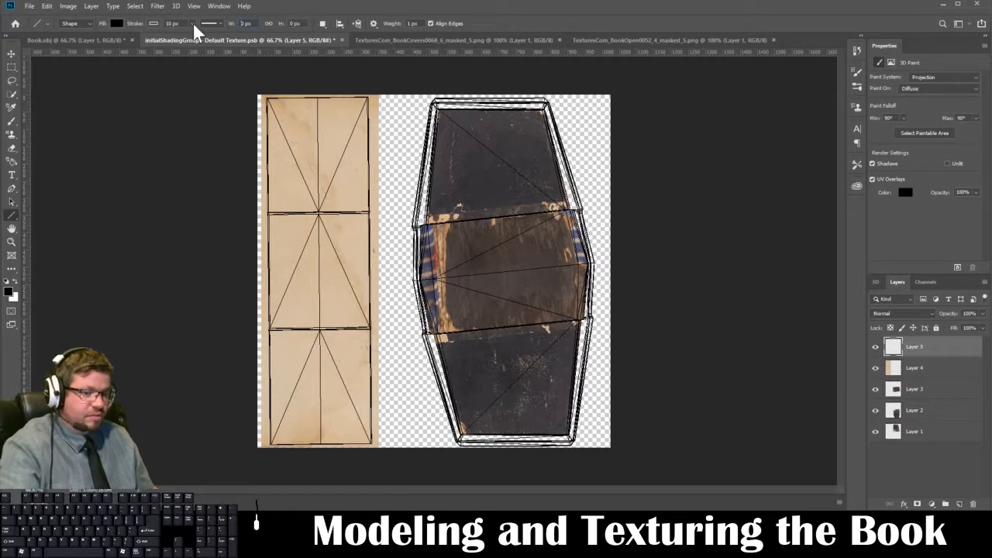
type("10")
key("Return")
left_click_drag(291, 102, 301, 227)
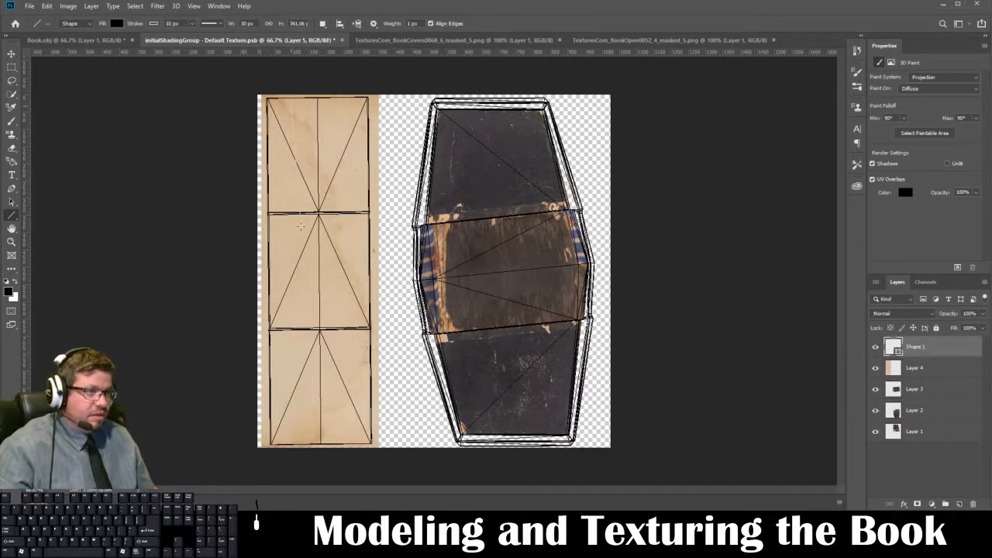
key("ctrl+z")
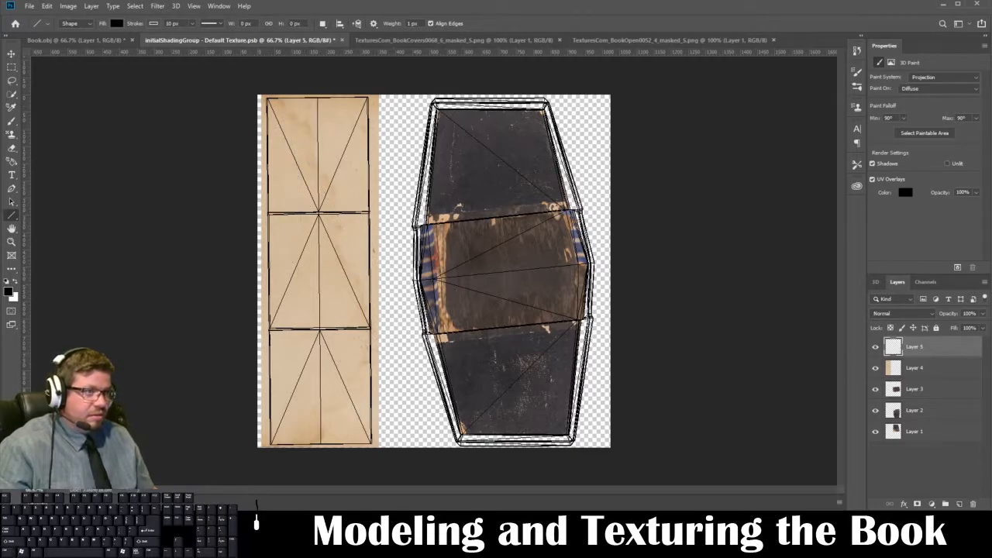
Set the line's stroke width to 20 px and try drawing two test lines down the page UVs.
left_click(172, 24)
type("2")
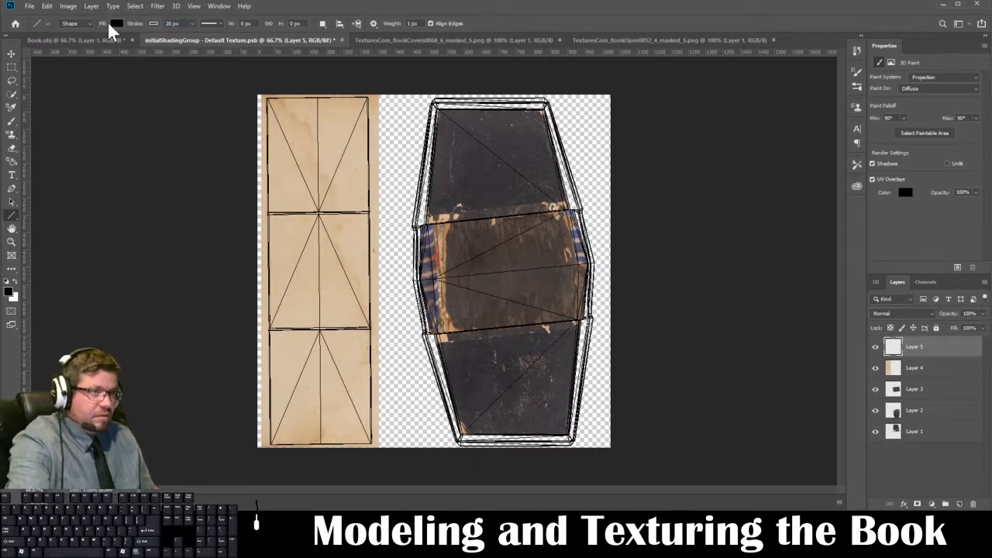
left_click(154, 22)
left_click(154, 21)
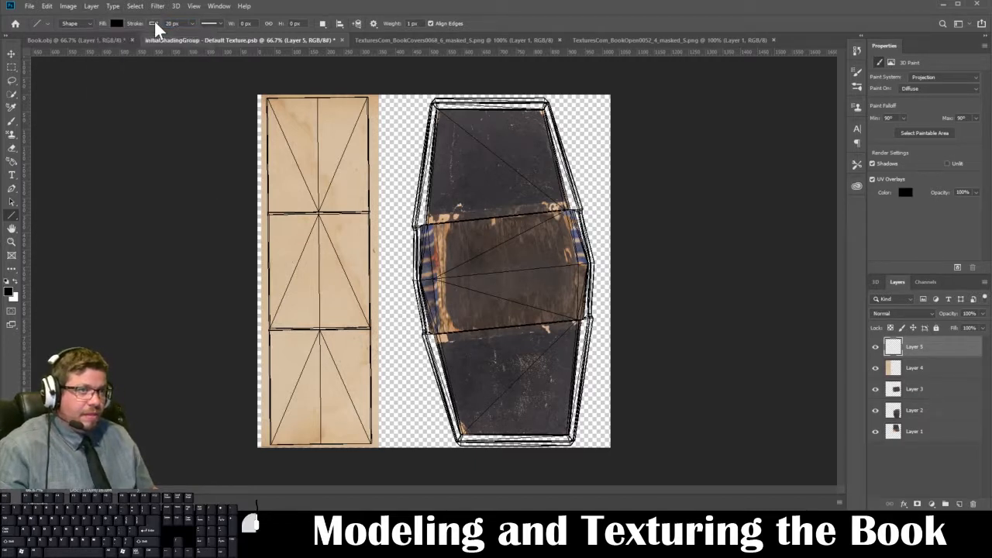
left_click(245, 24)
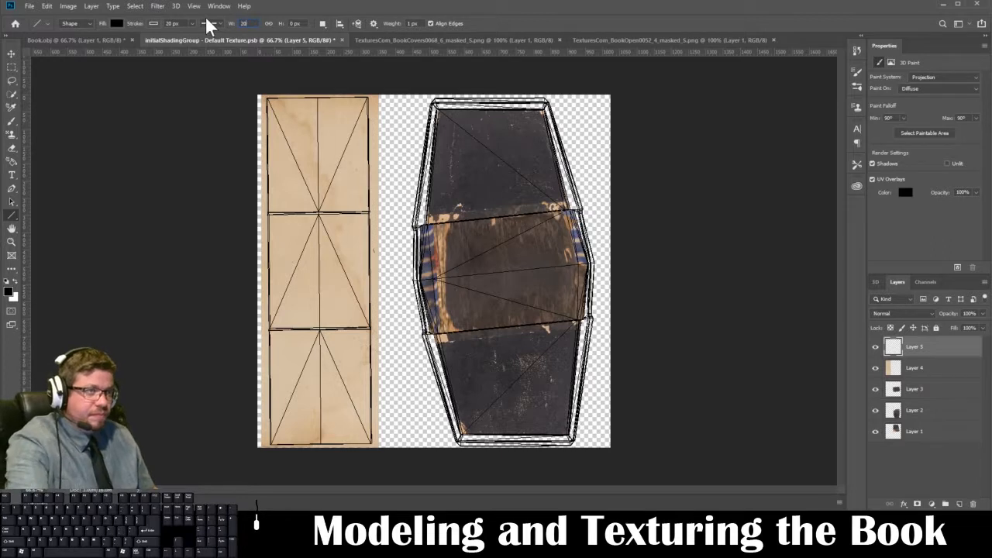
left_click_drag(304, 109, 335, 225)
key("ctrl+z")
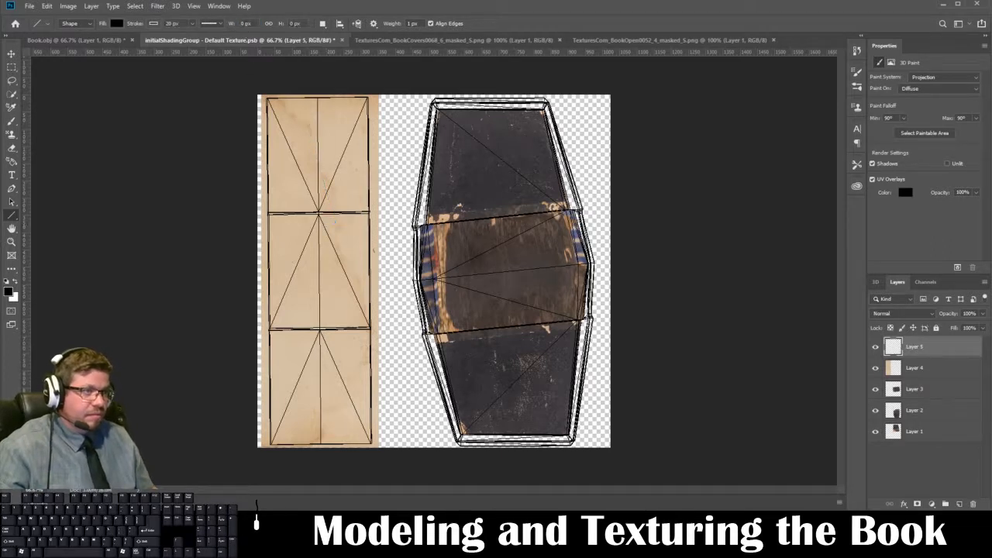
left_click_drag(180, 24, 70, 24)
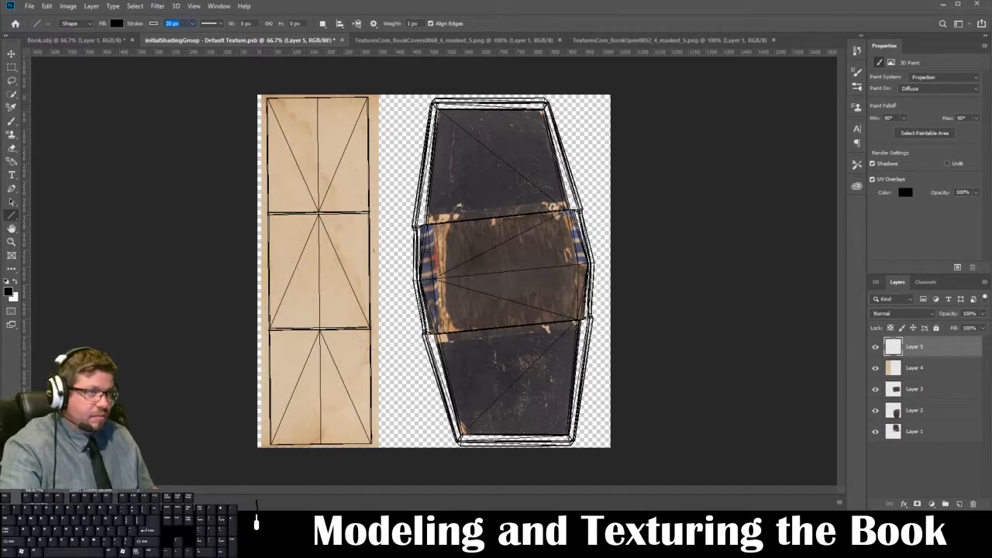
left_click(294, 23)
left_click_drag(311, 127, 317, 248)
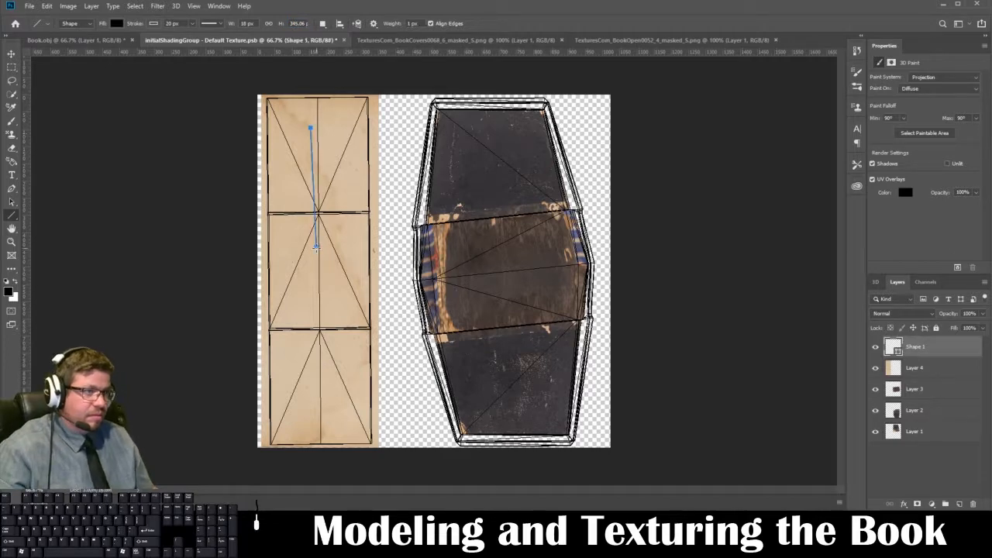
key("ctrl+z")
Set the line weight to 20 px and try drawing a vertical test line over the page UVs.
left_click_drag(245, 24, 213, 26)
left_click_drag(418, 24, 336, 22)
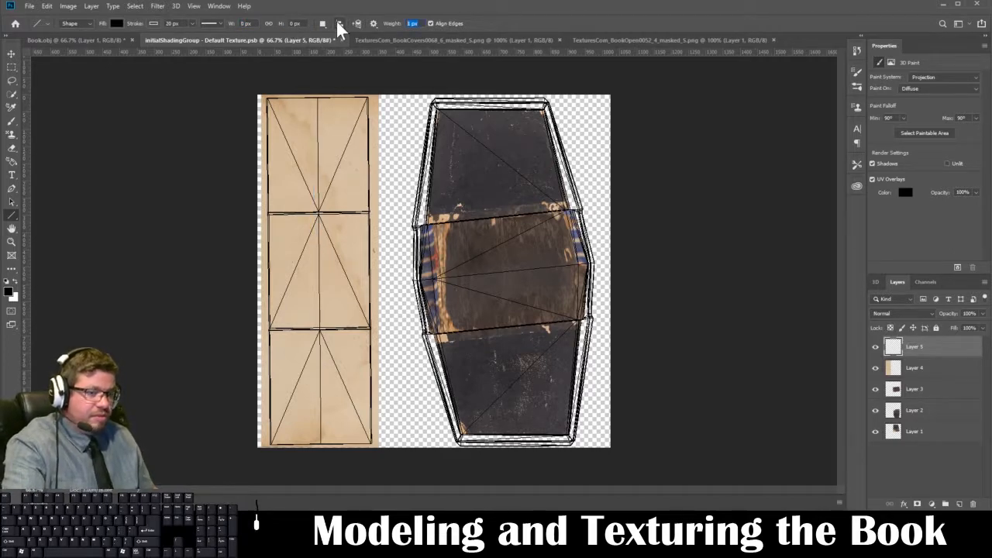
type("20")
key("Return")
left_click_drag(328, 116, 328, 256)
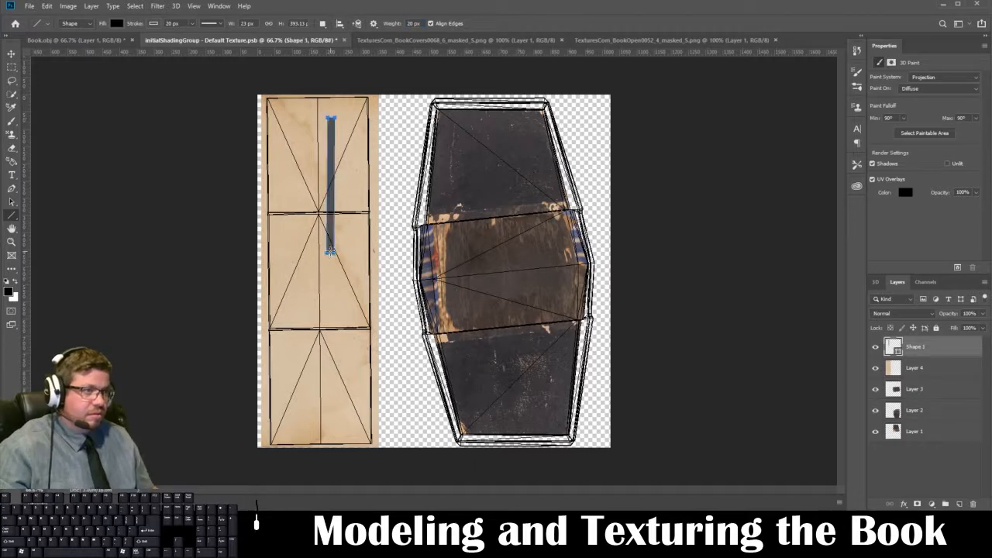
key("ctrl+z")
Set the line weight to 5 px and draw four slightly slanted, full-height lines side by side along the left part of the page UVs.
left_click_drag(421, 24, 377, 21)
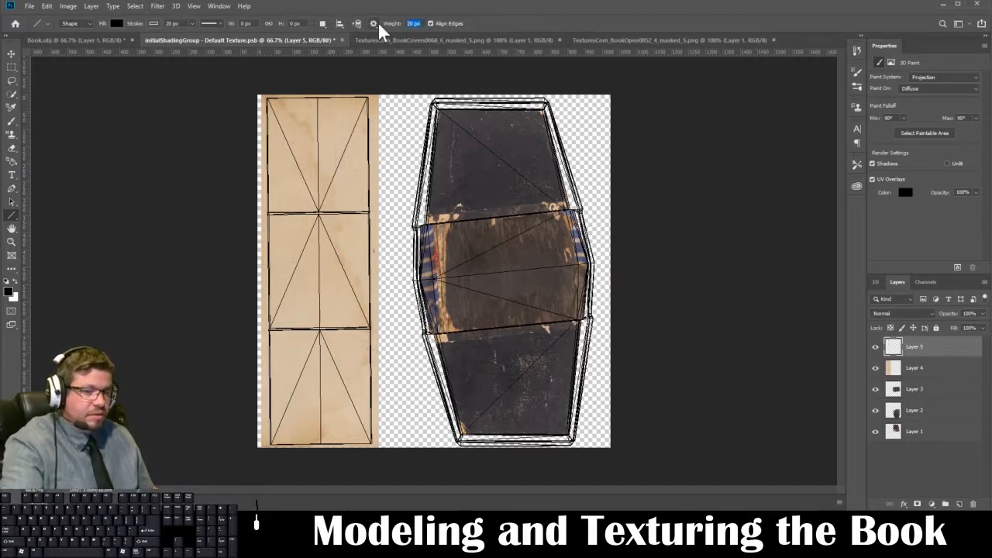
type("5")
key("Return")
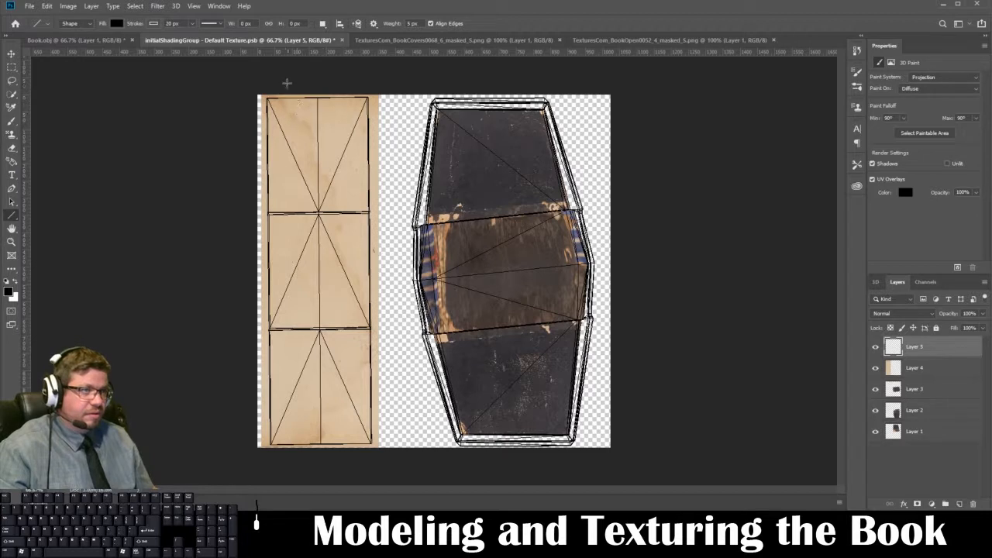
left_click_drag(272, 94, 280, 453)
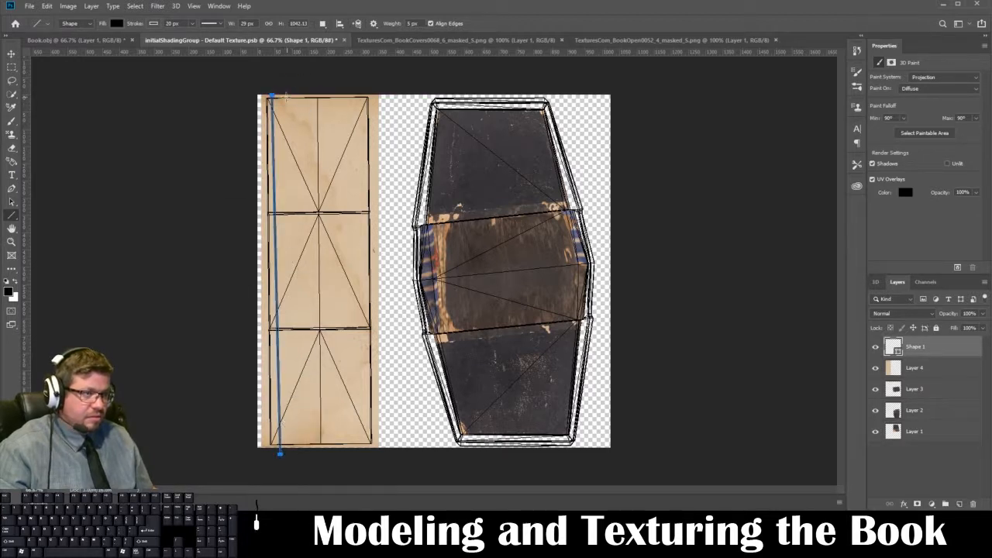
left_click_drag(277, 92, 288, 448)
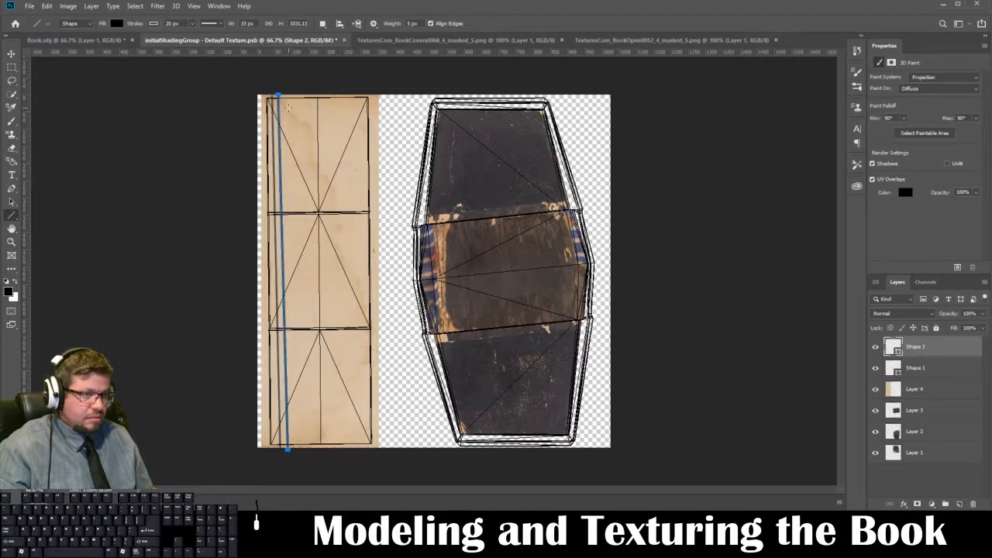
left_click_drag(284, 94, 298, 484)
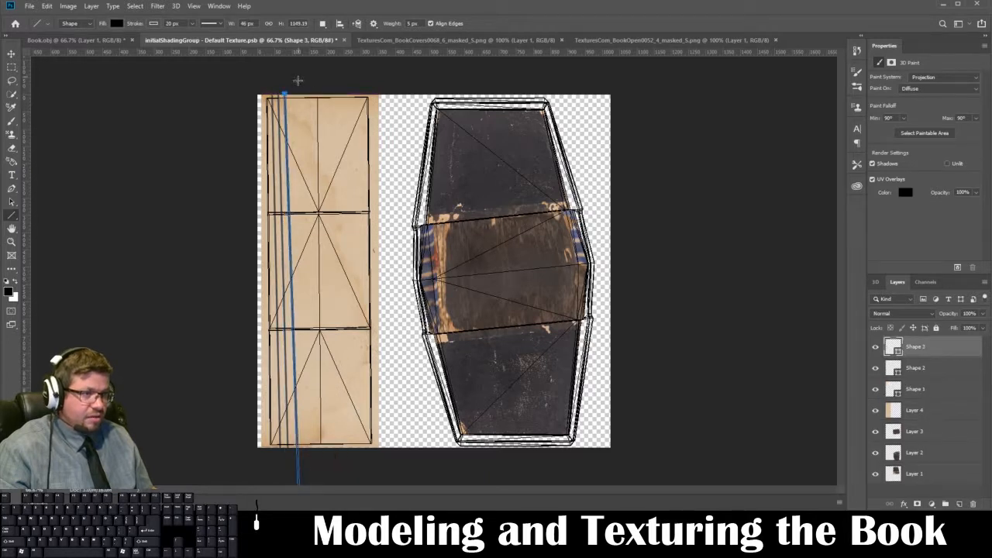
left_click_drag(288, 95, 306, 484)
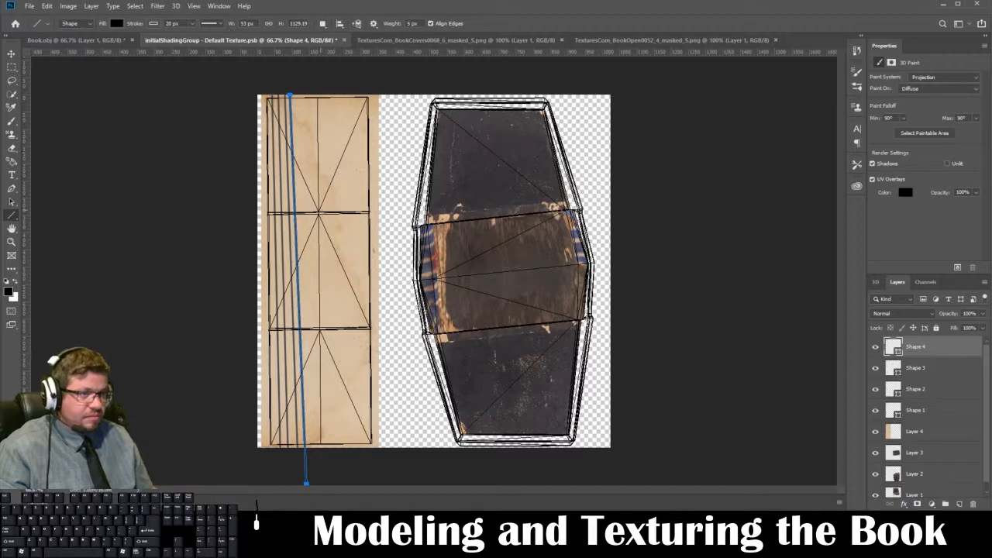
Duplicate the four line layers and place the copies just right of the originals on the paper strip.
left_click(11, 53)
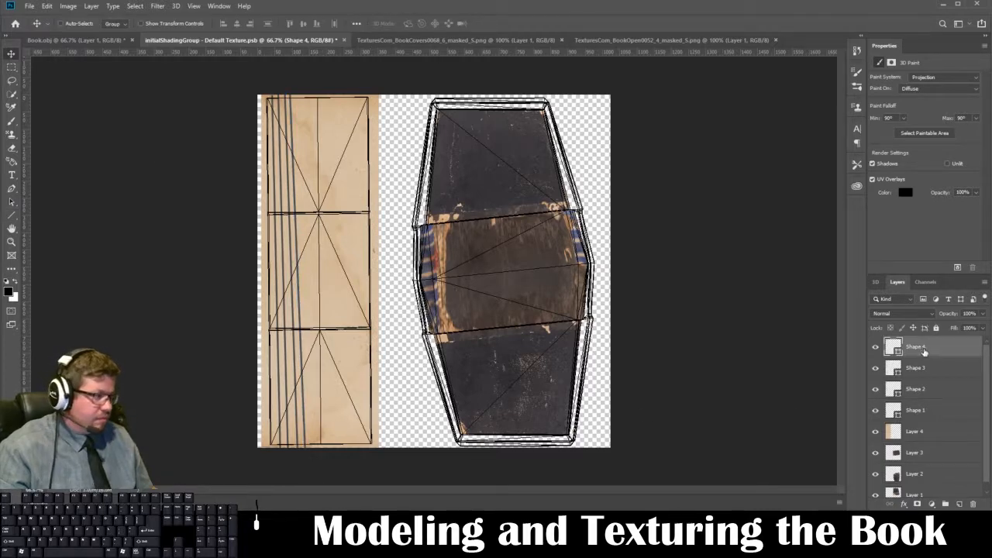
left_click(926, 411, "shift")
key("ctrl+j")
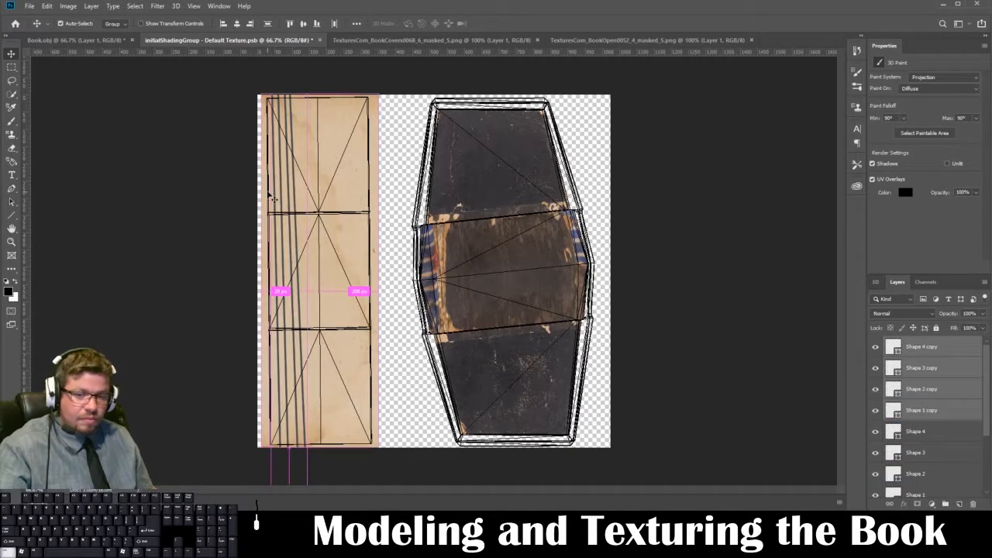
key("ctrl+t")
left_click_drag(292, 222, 321, 224)
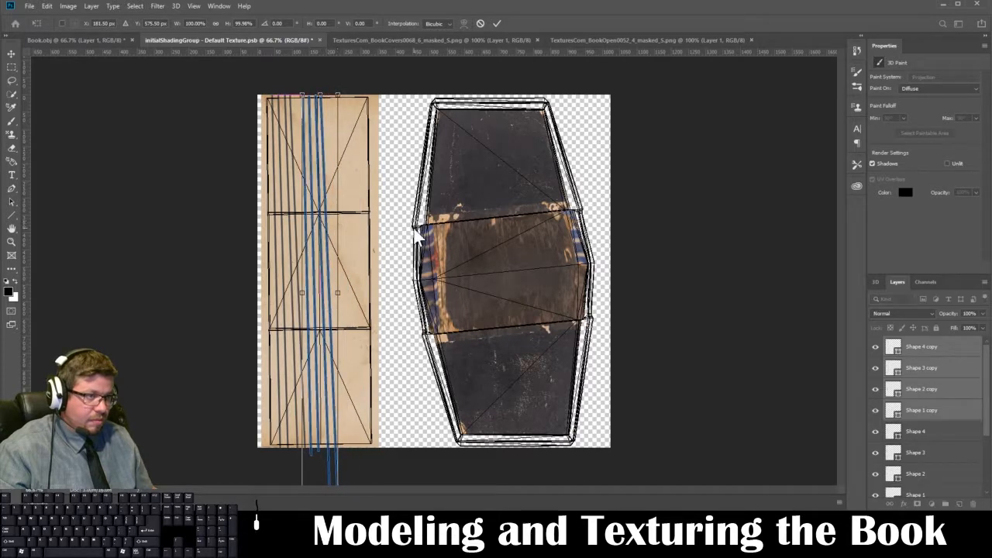
key("Return")
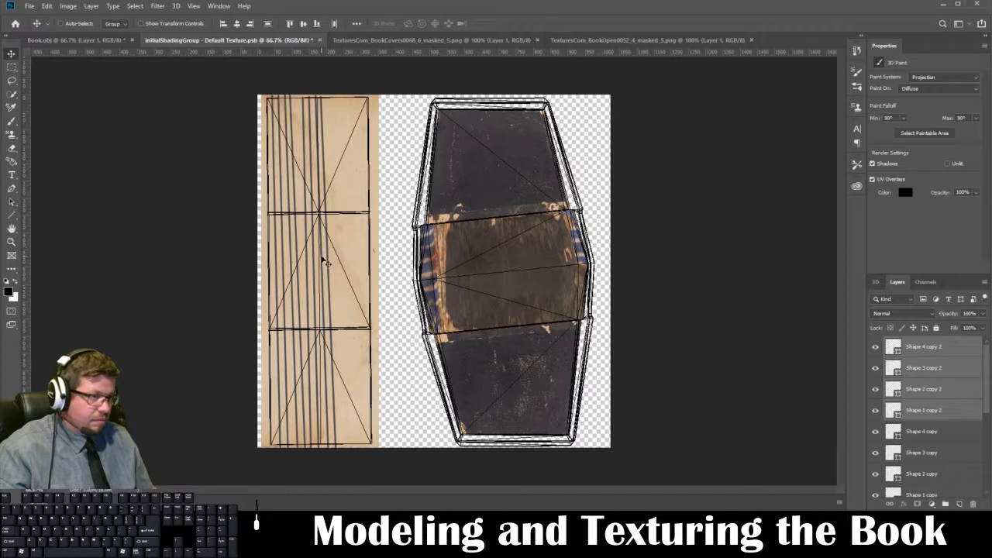
Place two more duplicate sets of the four lines farther right to cover the rest of the paper strip.
left_click_drag(326, 262, 362, 245)
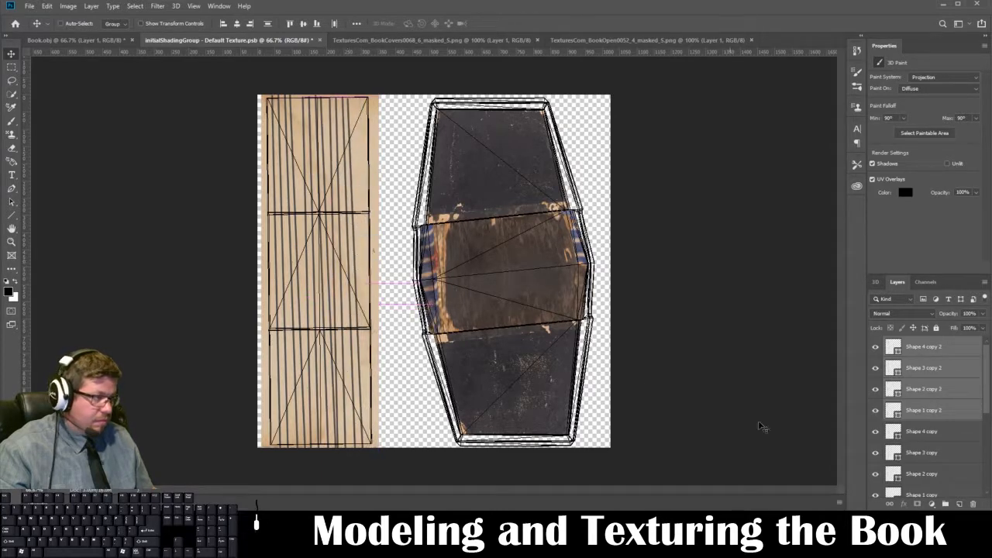
key("ctrl+j")
left_click_drag(354, 192, 378, 187)
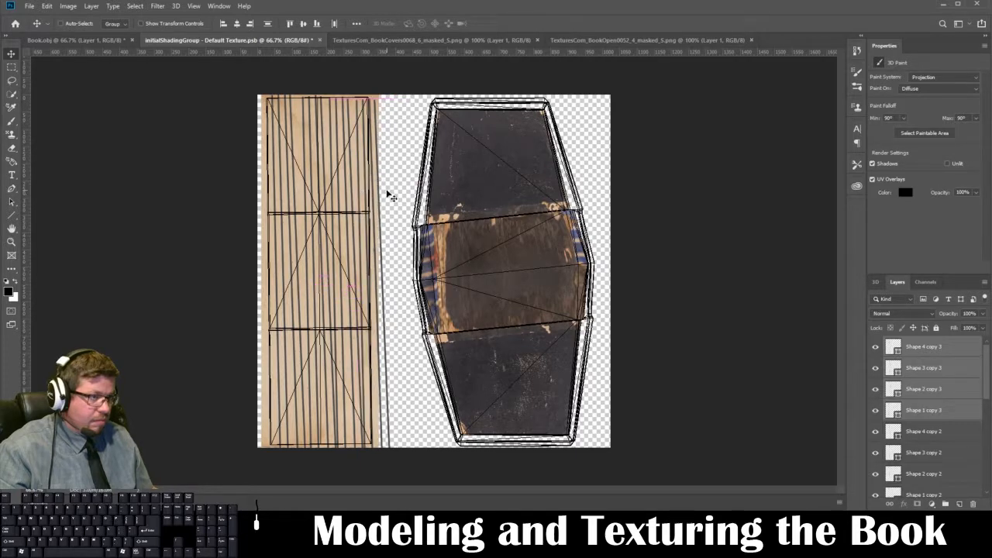
Select all the line layers, shift them left over the page UVs and rotate them slightly clockwise to make them more upright.
left_click(951, 347)
scroll(944, 355, "down", 5)
left_click(913, 415, "shift")
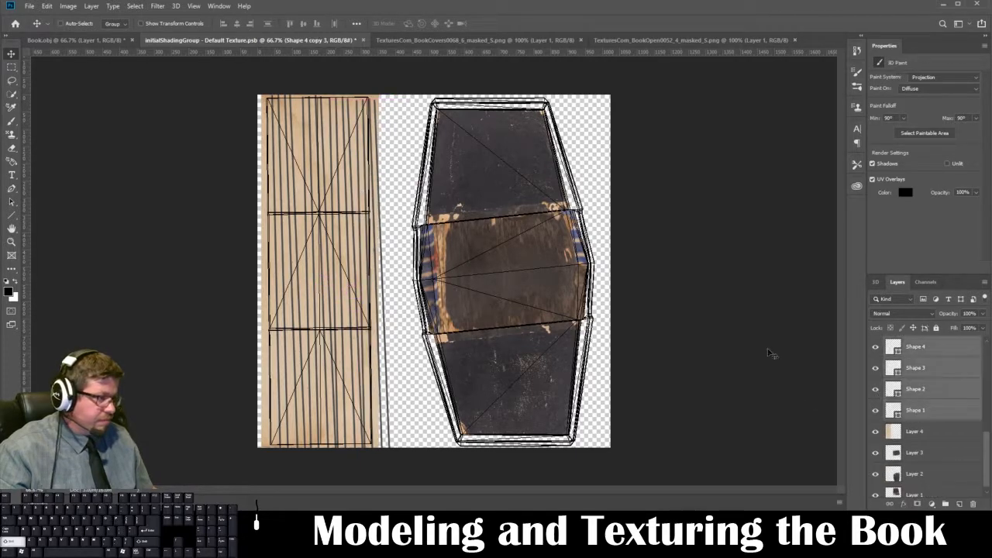
key("ctrl+t")
left_click_drag(381, 247, 369, 239)
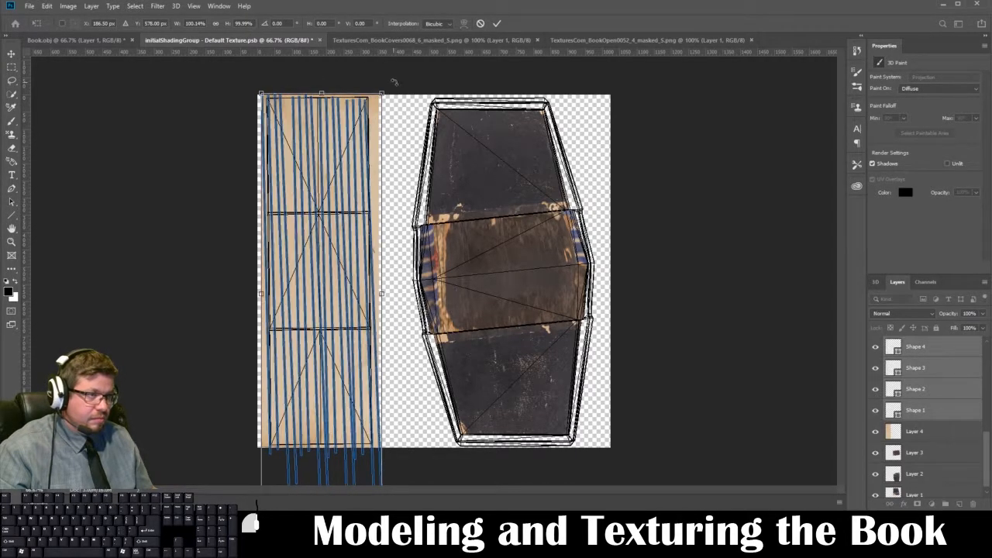
left_click_drag(395, 82, 397, 82)
left_click_drag(332, 244, 331, 243)
key("Return")
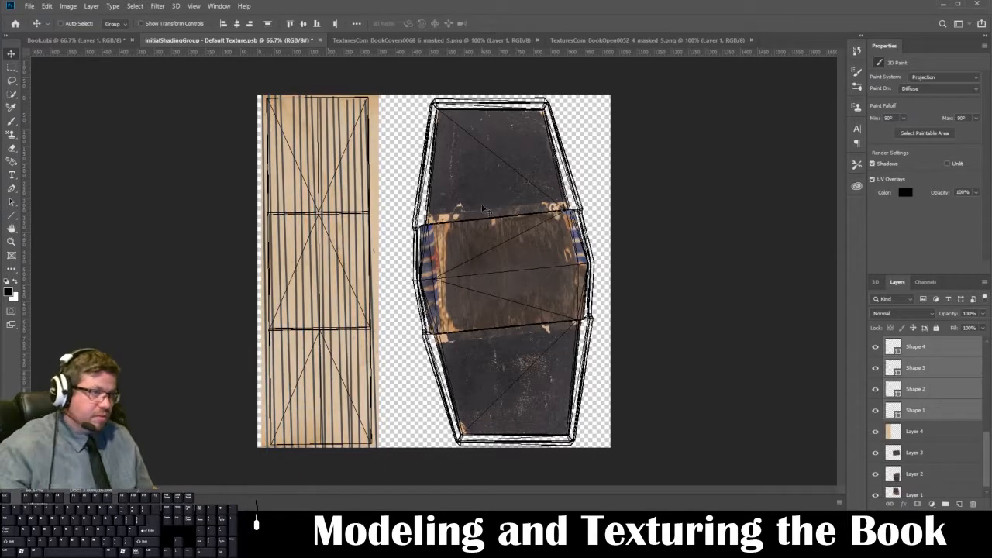
Draw one more full-height 5 px line in the left part of the page UVs, on a layer directly above Shape 1.
left_click(913, 416)
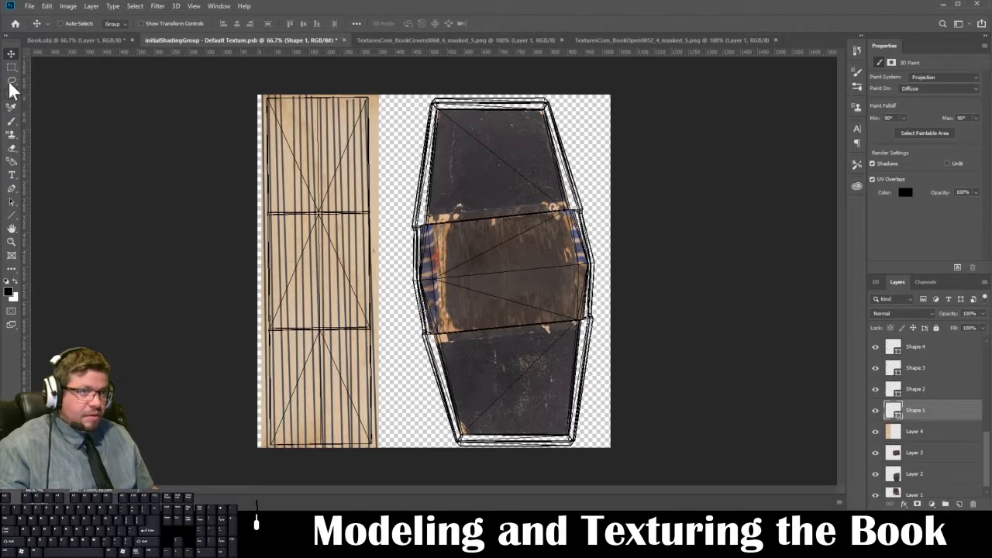
left_click(11, 216)
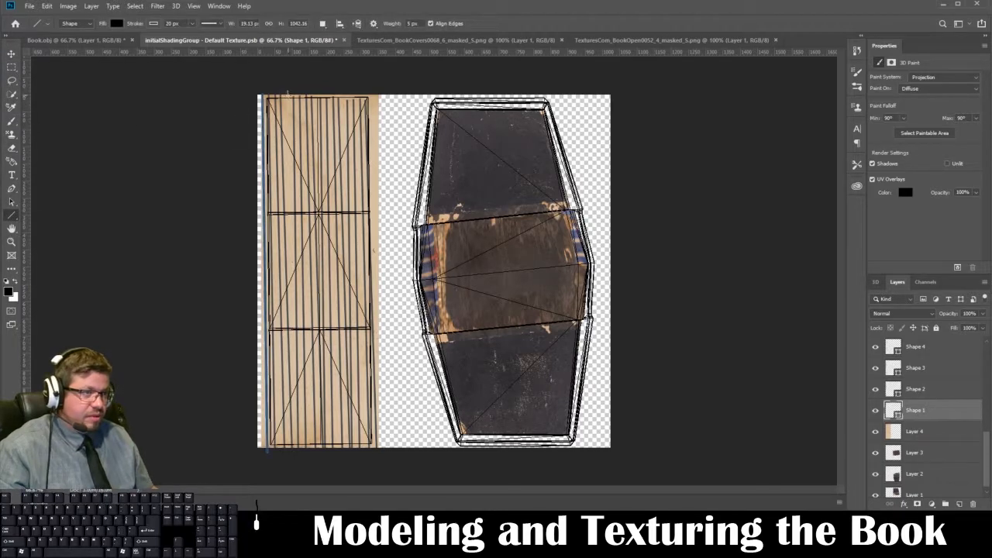
left_click_drag(287, 92, 295, 476)
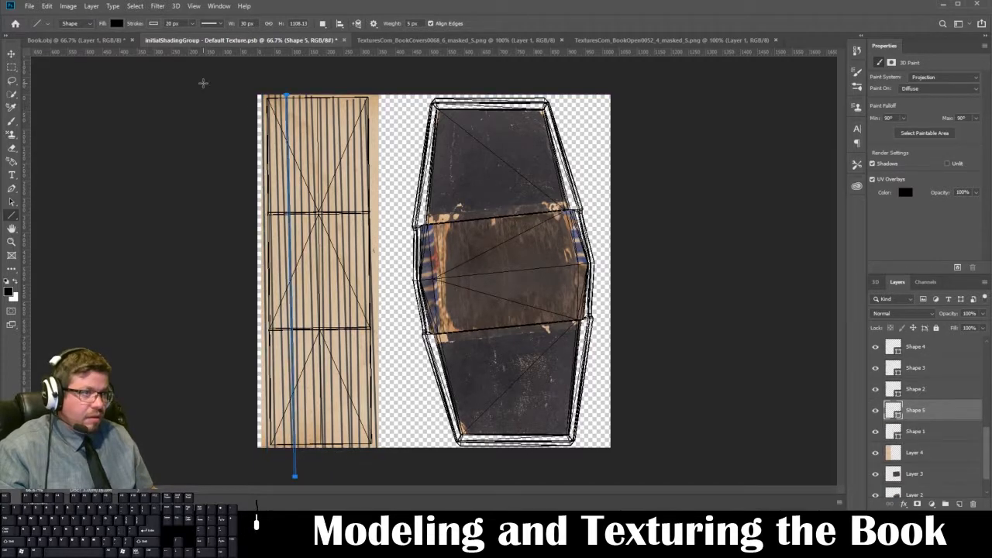
Select all the line layers from Shape 4 copy 3 down to Shape 1 and move them about 12 px up.
left_click(942, 353)
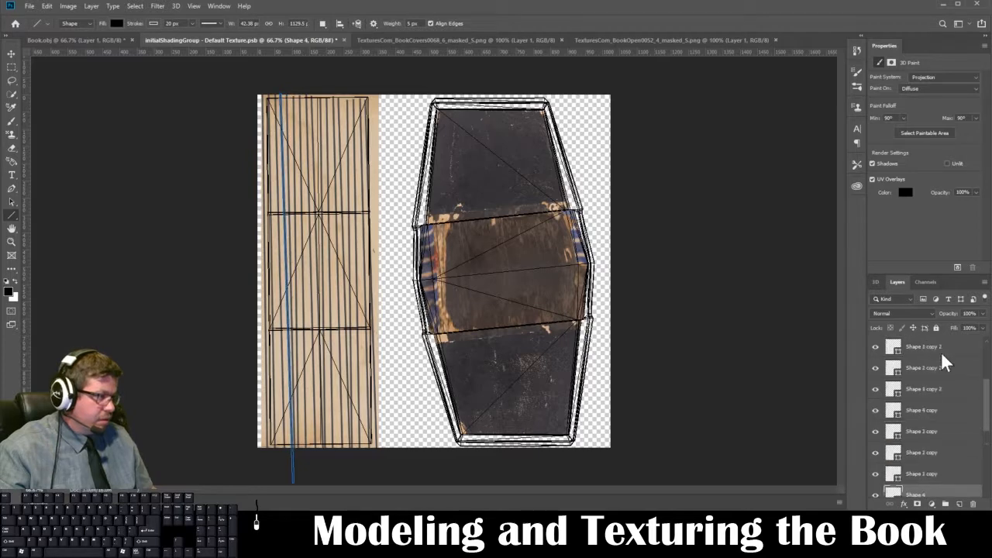
scroll(941, 352, "down", 2)
left_click(937, 365)
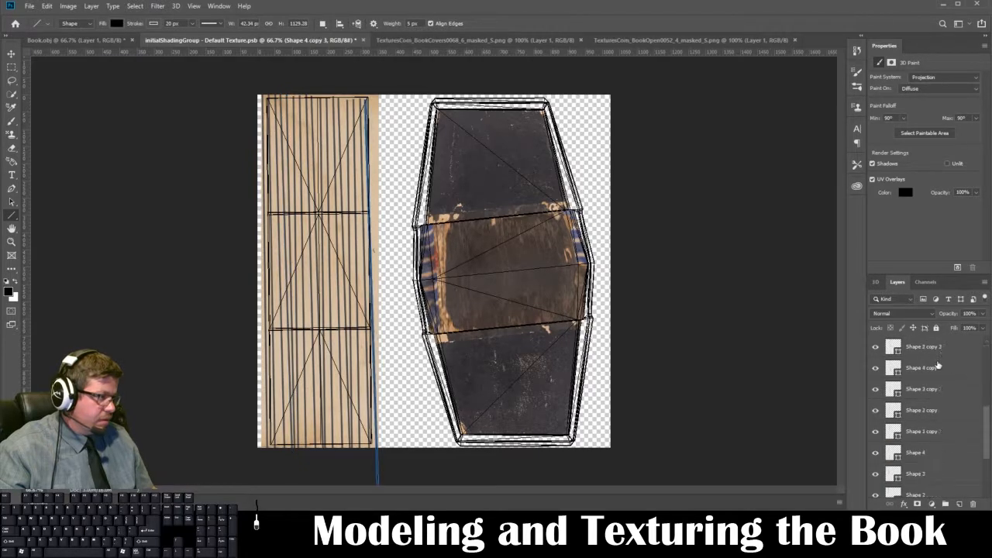
scroll(937, 365, "down", 3)
left_click(918, 431, "shift")
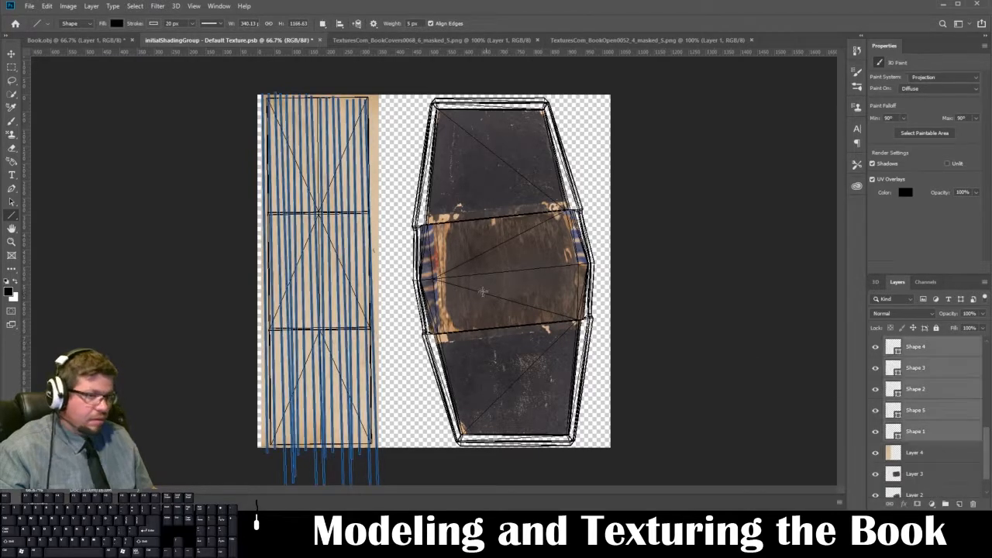
key("ctrl+t")
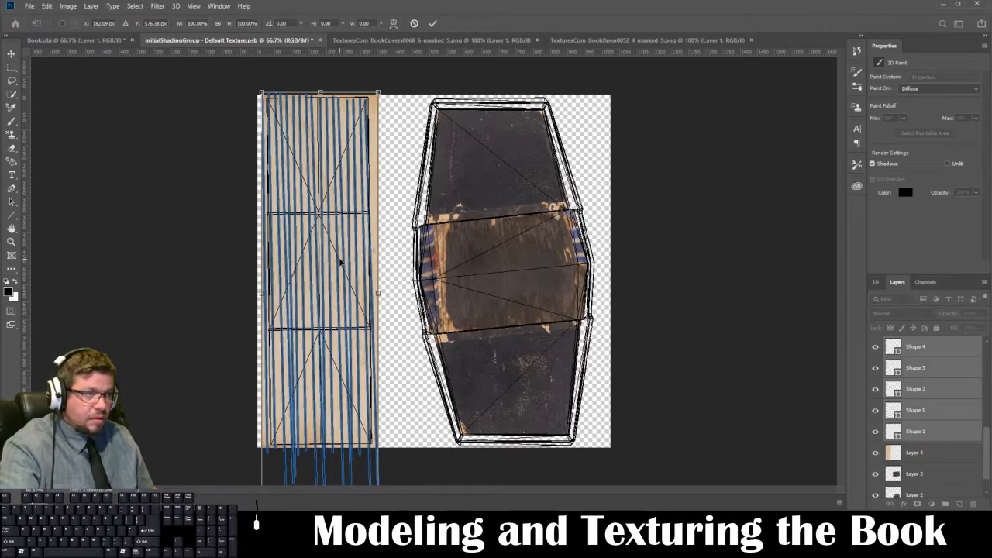
key("Up")
key("Up")
key("Up")
key("Up")
key("Up")
key("Up")
key("Up")
key("Up")
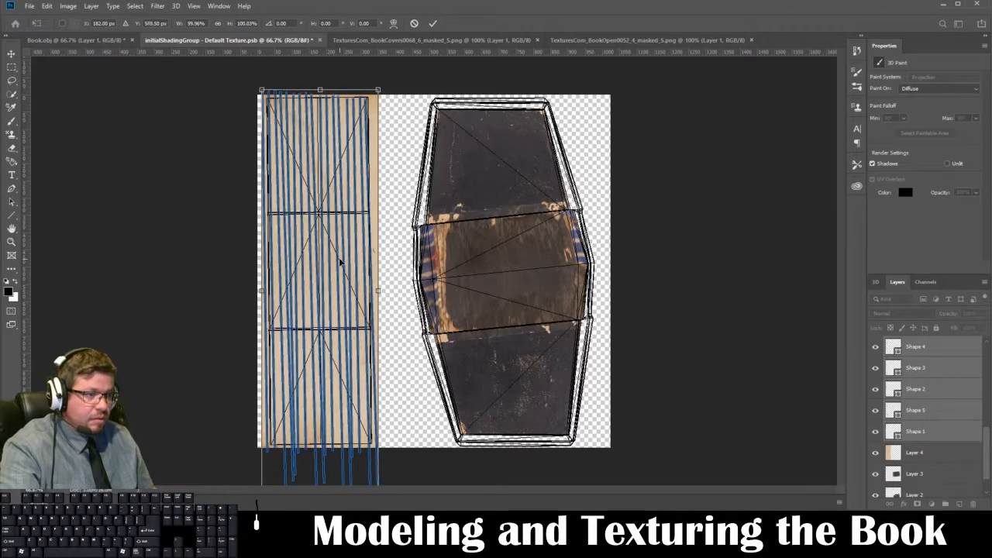
key("Up")
key("Return")
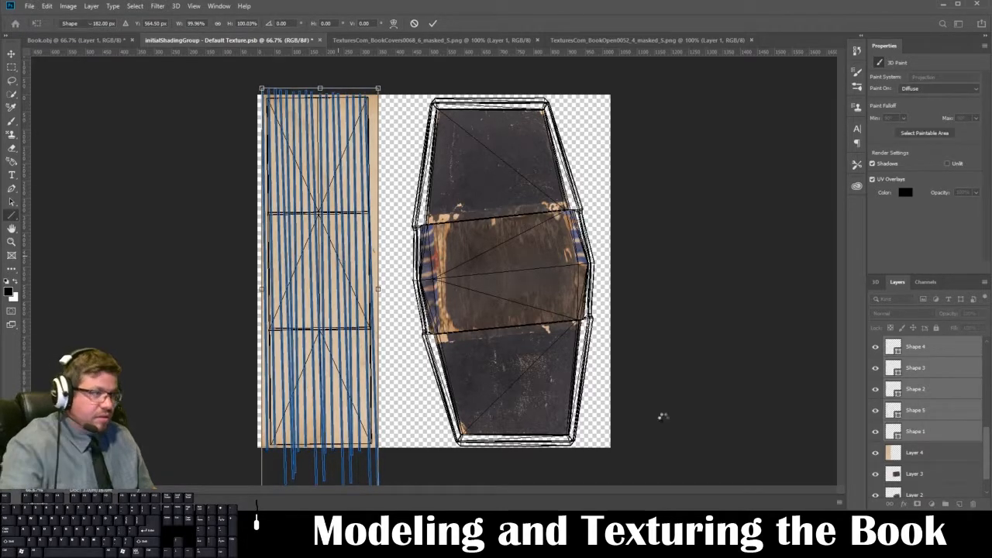
Merge all the line layers into one and, after trying Overlay and Difference, set its blend mode to Linear Light.
left_click(460, 194)
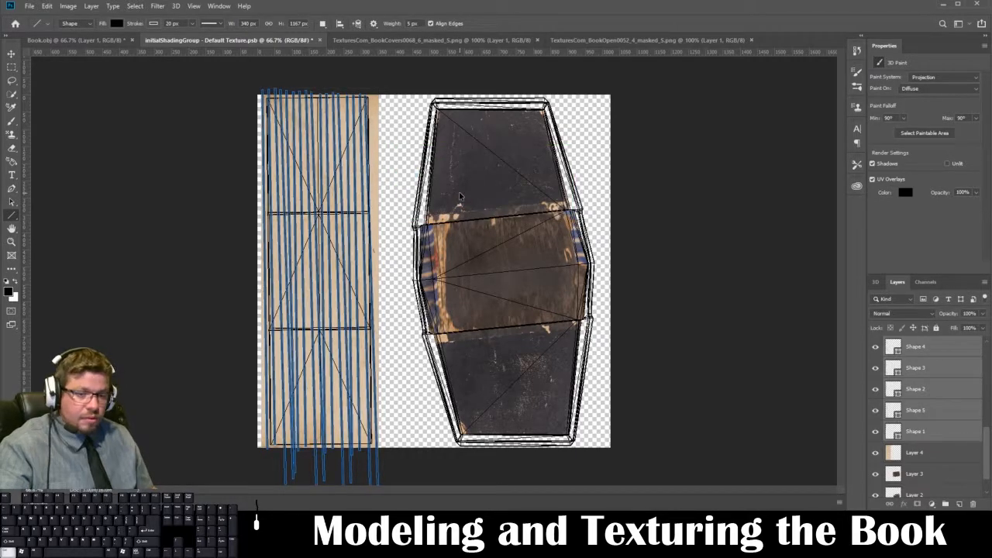
key("ctrl+e")
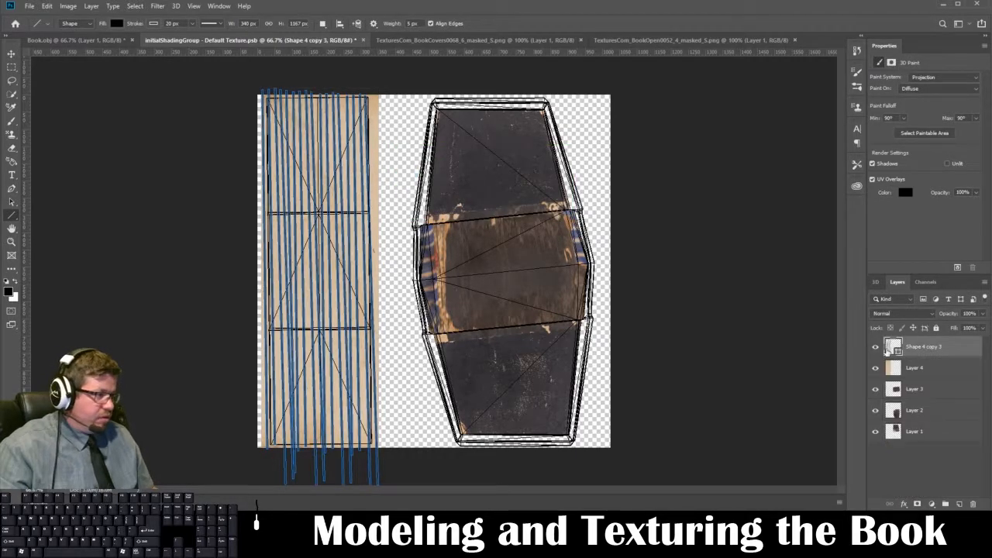
left_click(901, 313)
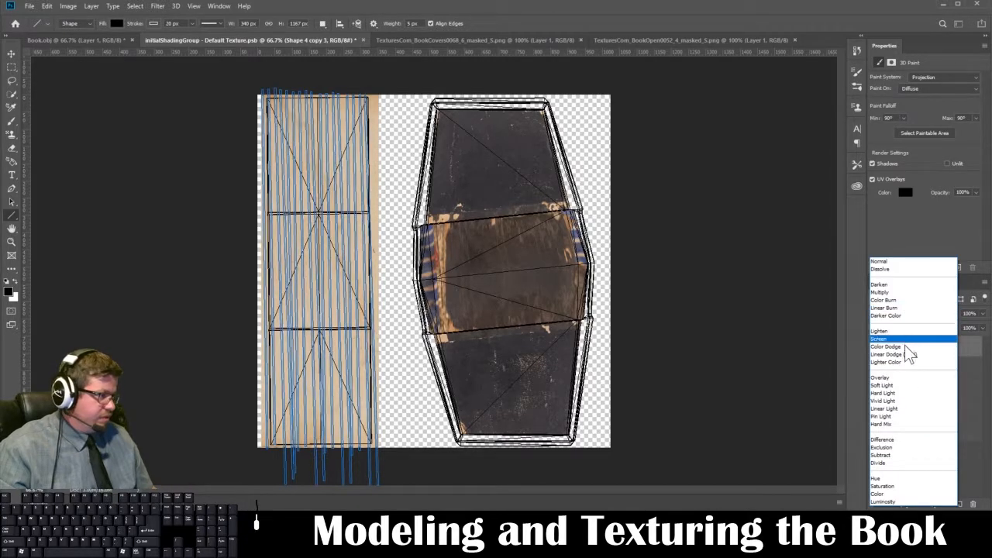
left_click(904, 377)
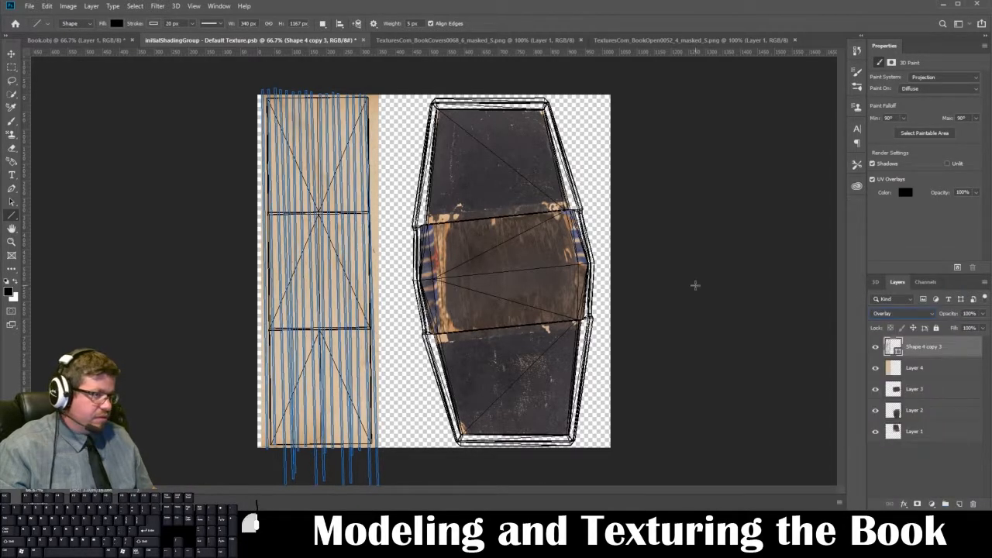
left_click(11, 54)
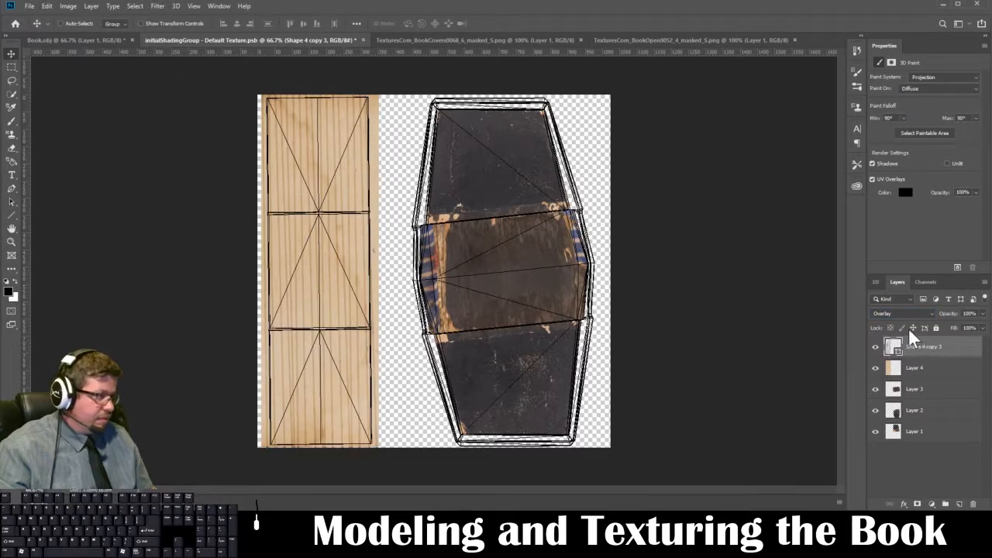
left_click(922, 313)
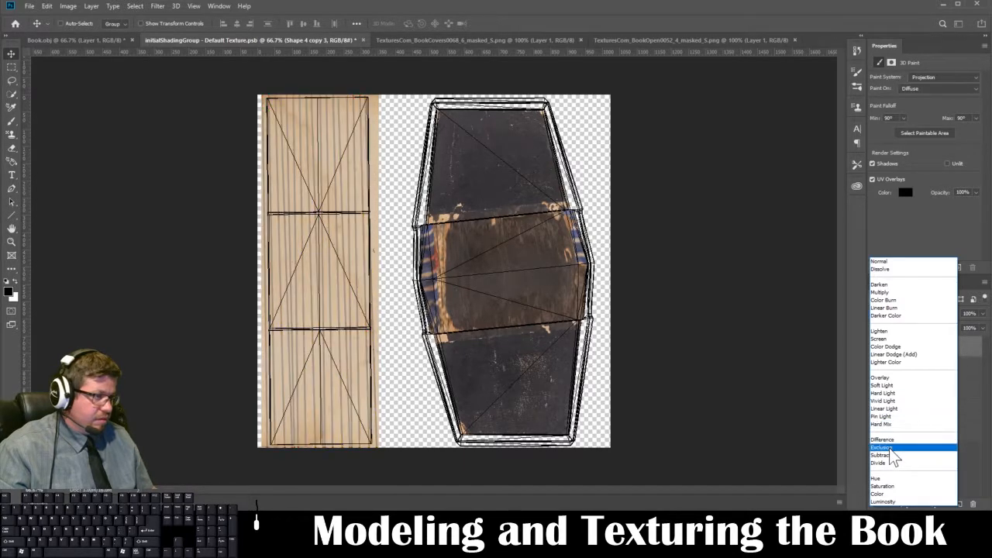
left_click(890, 440)
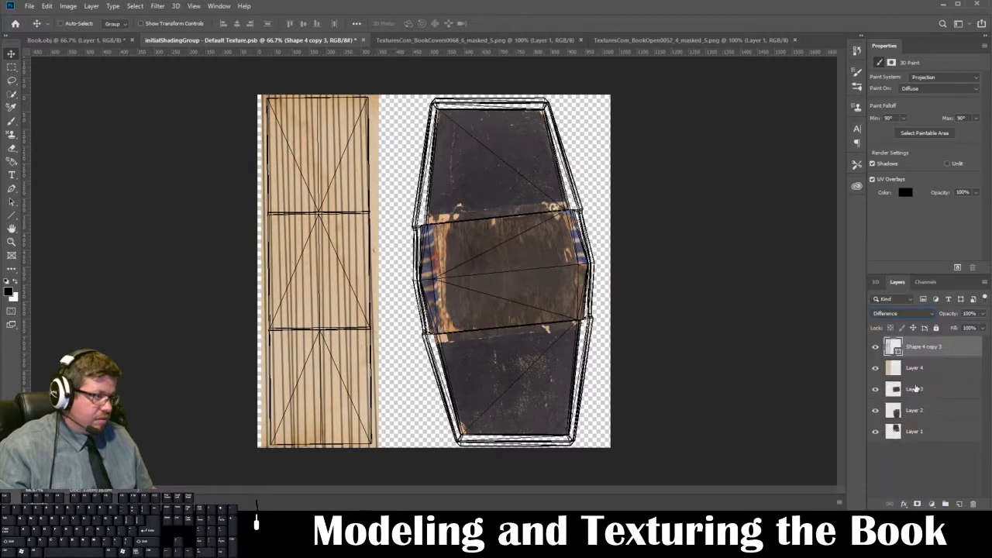
left_click(922, 316)
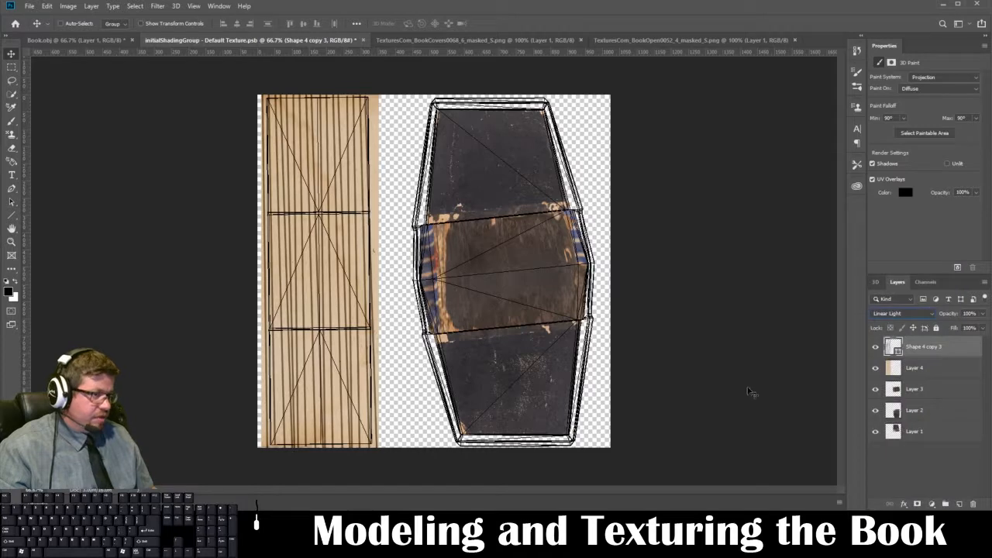
Examine the updated texture on the 3D model in Book.obj, orbiting around its spine, and return to the texture document.
left_click(81, 41)
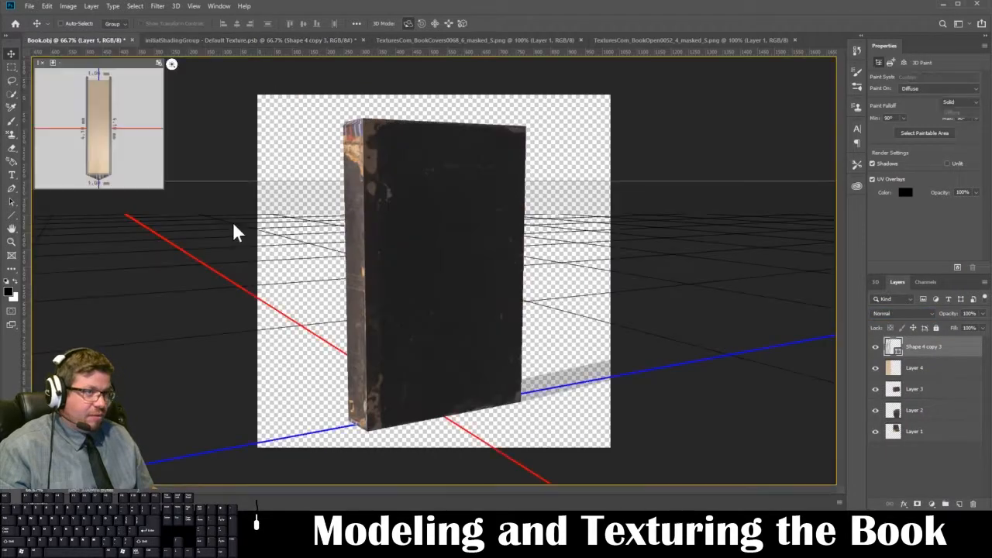
left_click_drag(572, 180, 724, 159)
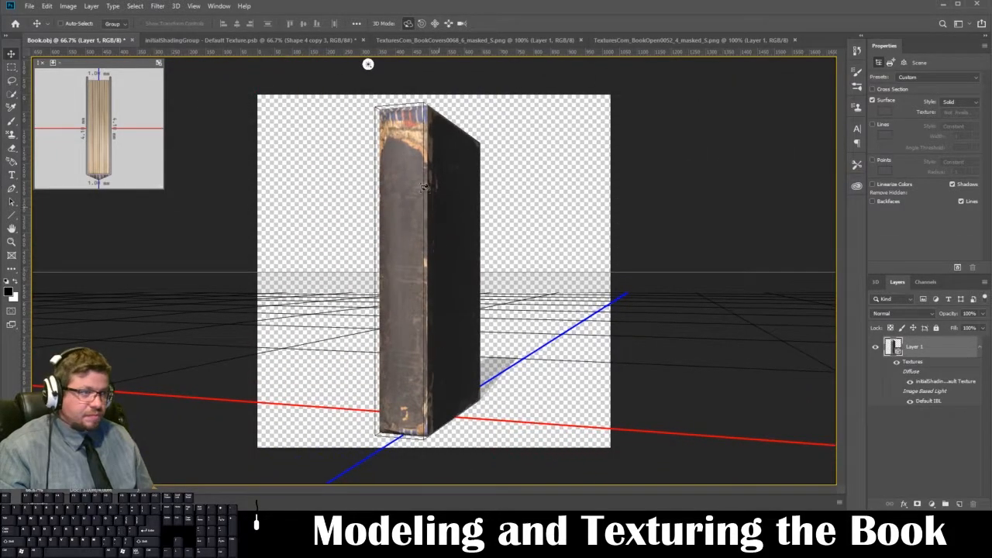
left_click(234, 40)
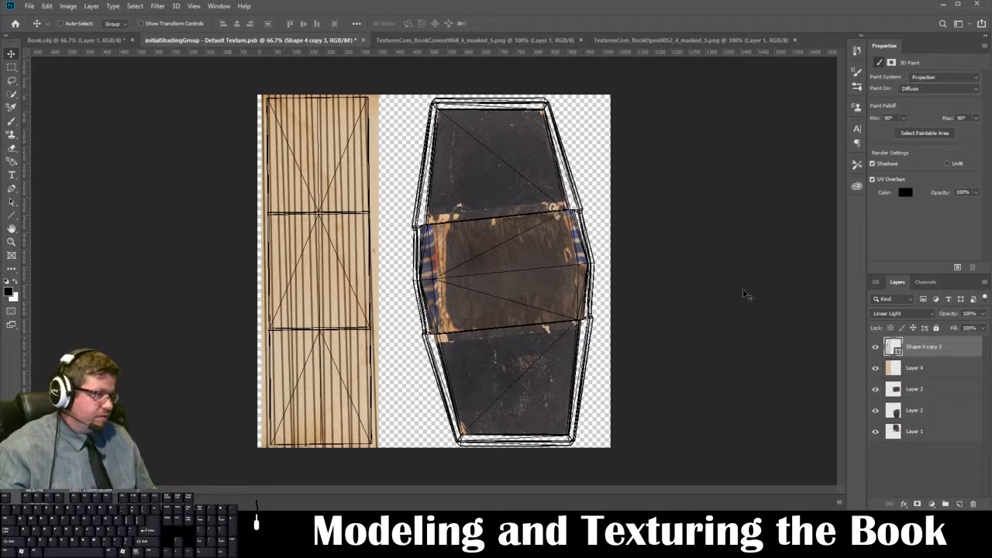
Copy the whole worn cover image from TexturesCom_BookCovers0068_6_masked_S.png into the texture document and rotate it 90° counterclockwise.
left_click(438, 40)
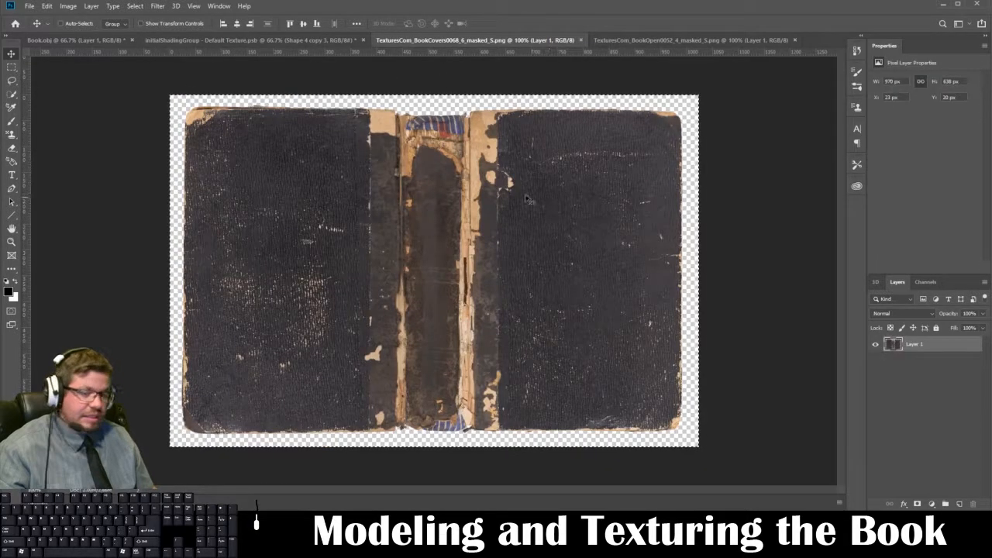
key("b")
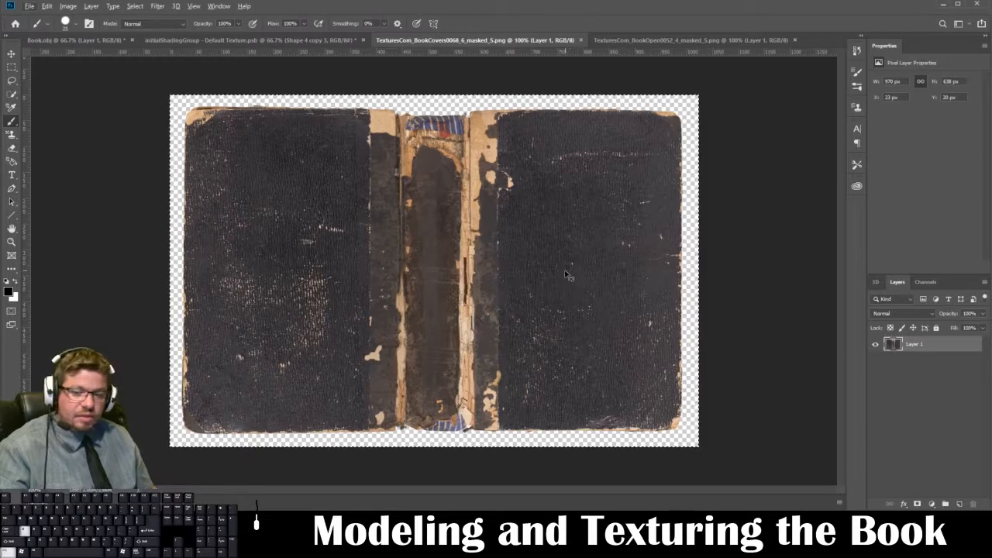
left_click(241, 40)
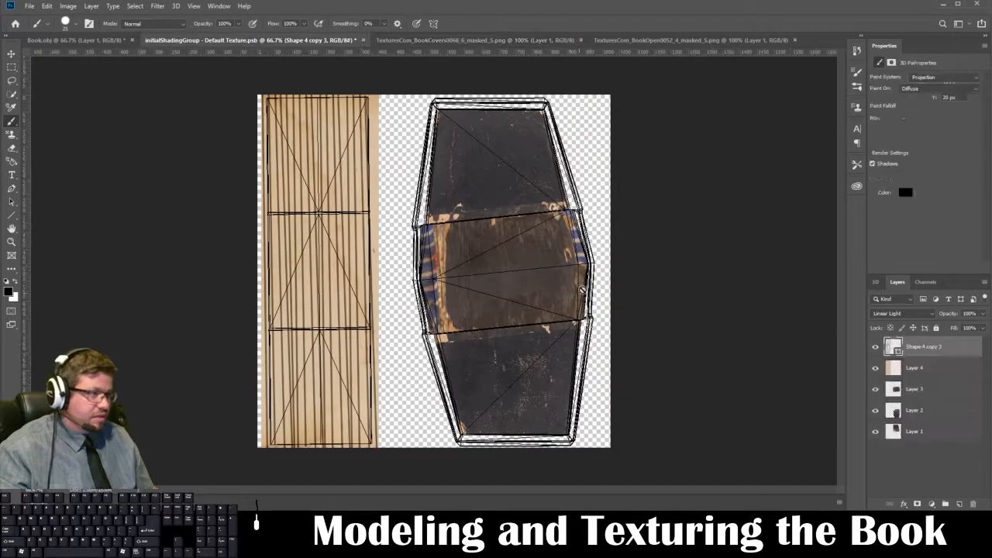
key("ctrl+v")
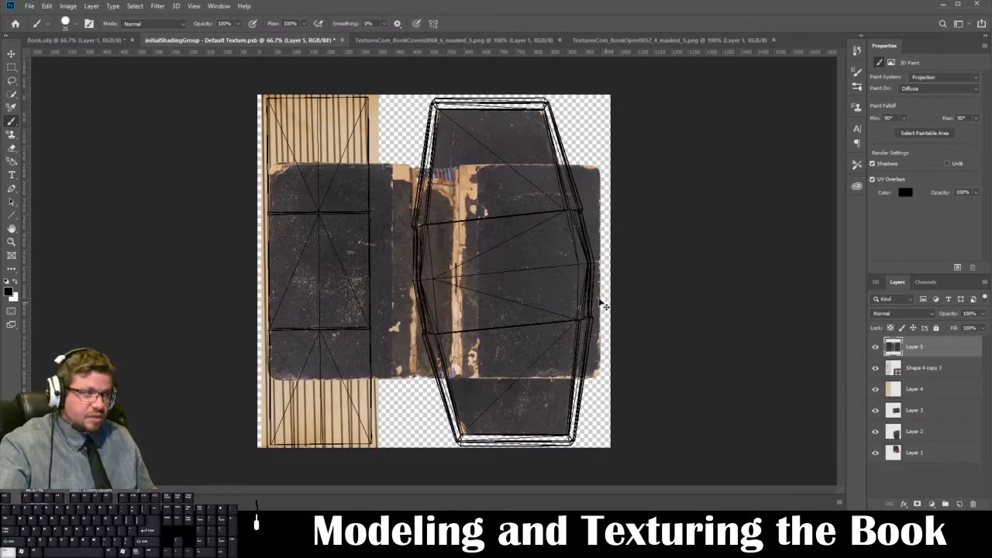
key("ctrl+t")
left_click_drag(605, 307, 465, 101, "shift")
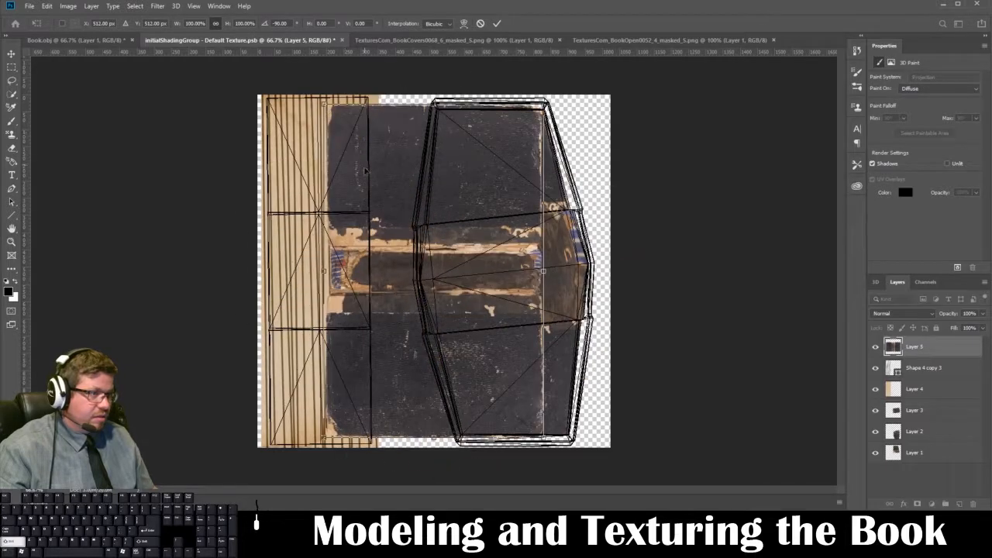
left_click_drag(365, 171, 312, 136)
key("Return")
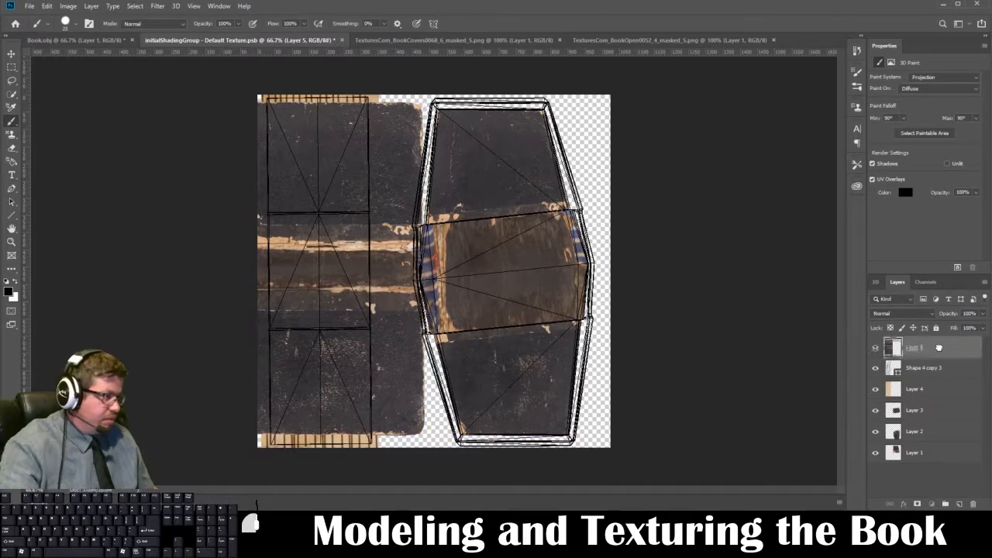
Move the pasted cover layer beneath all others, shift it behind the cover UVs, rotate it about 4° counterclockwise and scale it to about 117%.
left_click_drag(965, 346, 933, 464)
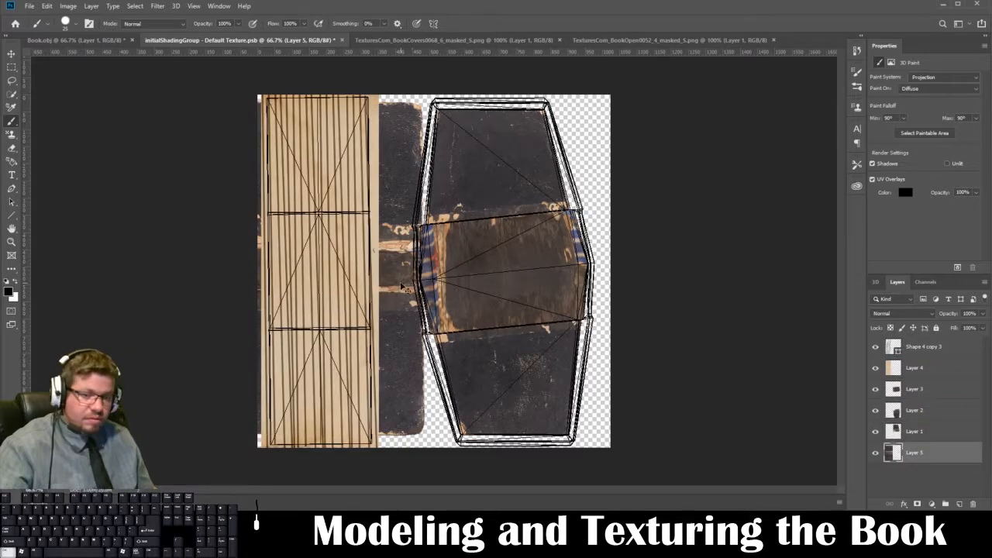
key("ctrl+t")
left_click_drag(392, 325, 631, 326)
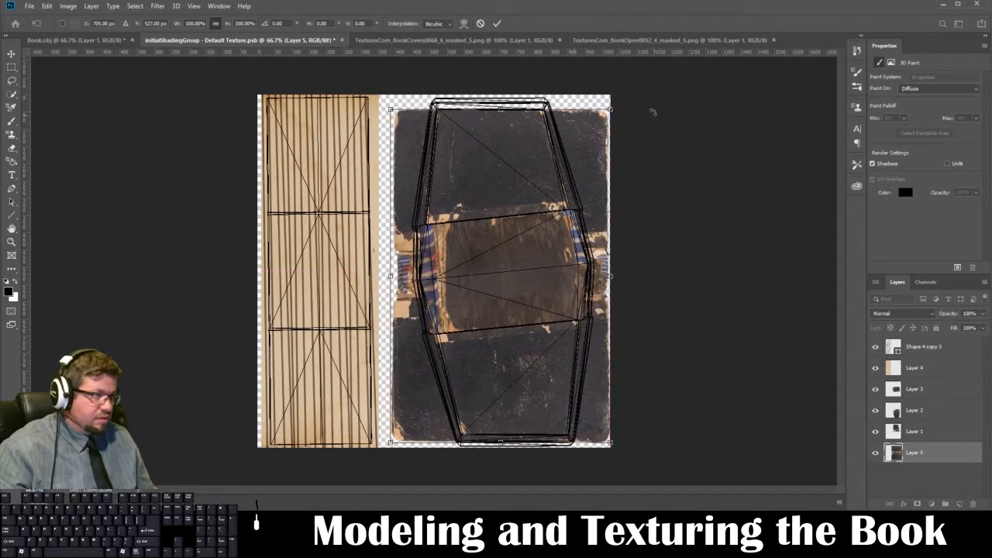
left_click_drag(651, 109, 611, 80)
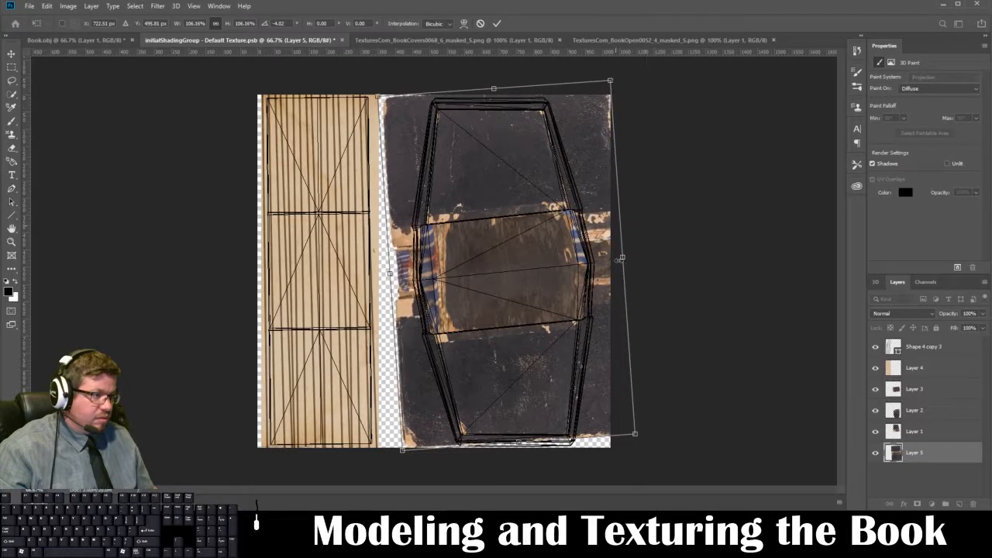
left_click_drag(642, 440, 666, 447)
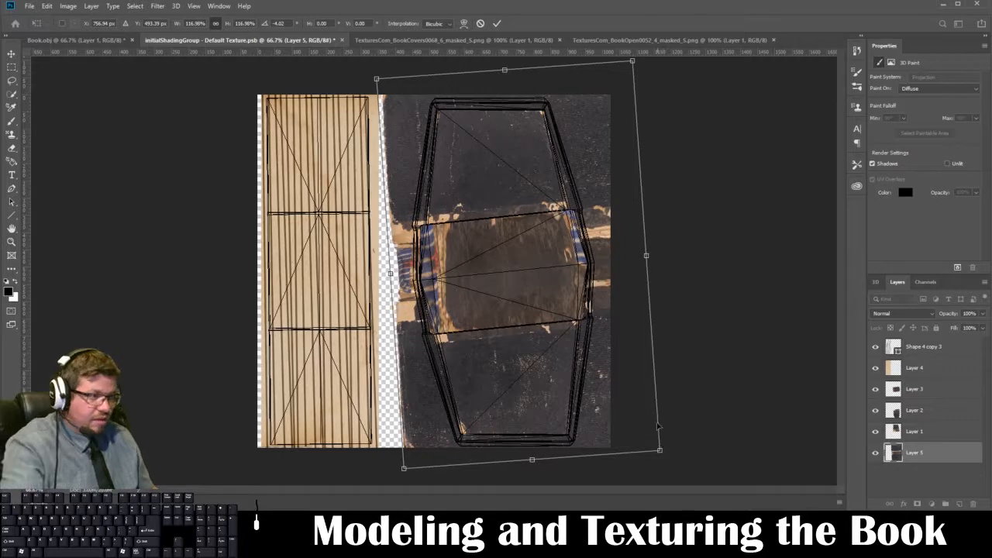
key("Return")
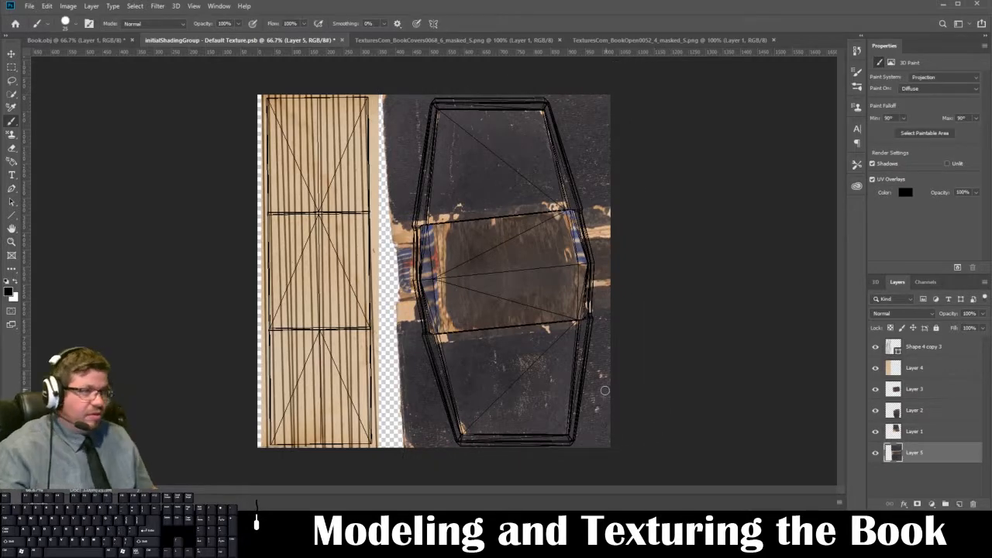
Examine the textured book in Book.obj from several angles, including a close view of the page lines and cover edges.
left_click(91, 40)
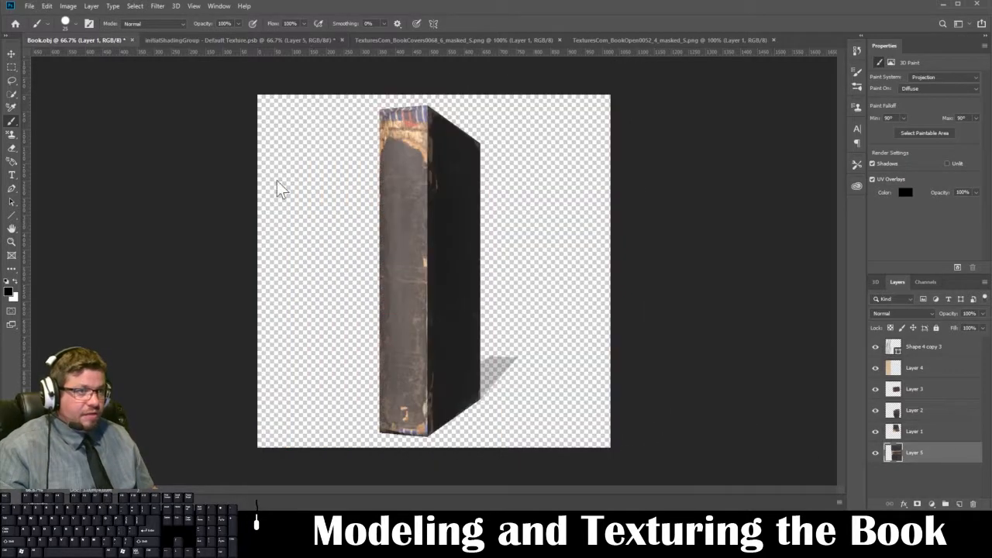
left_click(11, 53)
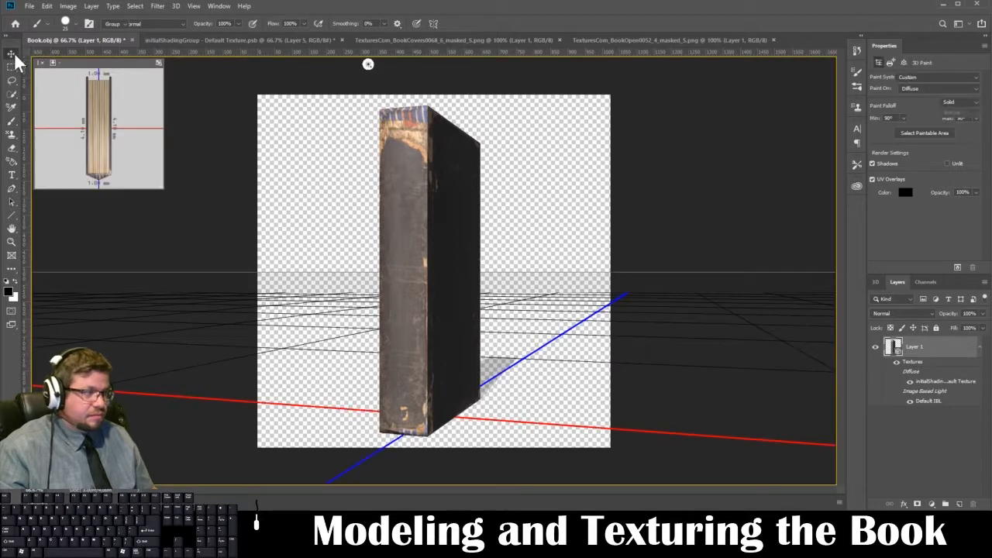
left_click_drag(328, 142, 186, 215)
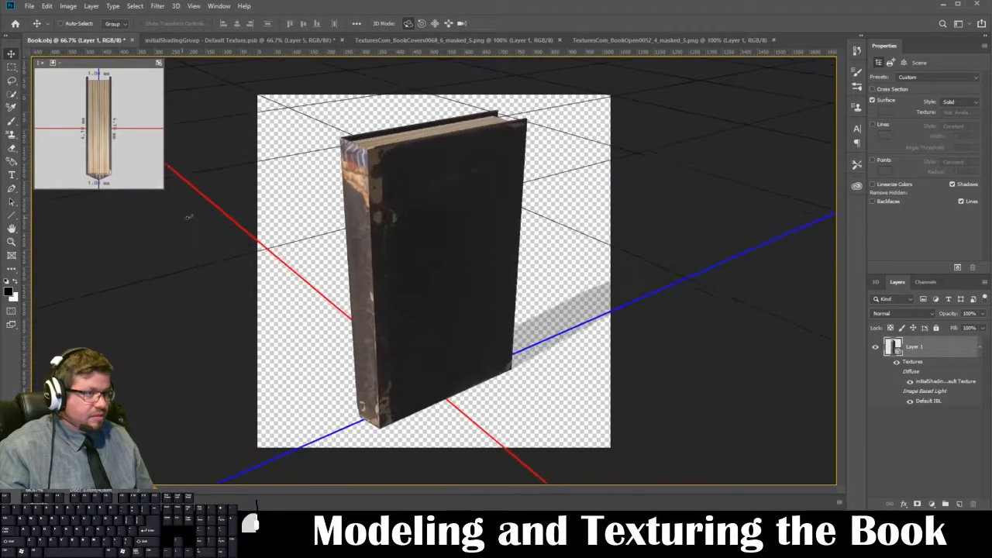
left_click(390, 147)
key("ctrl+plus")
key("ctrl+plus")
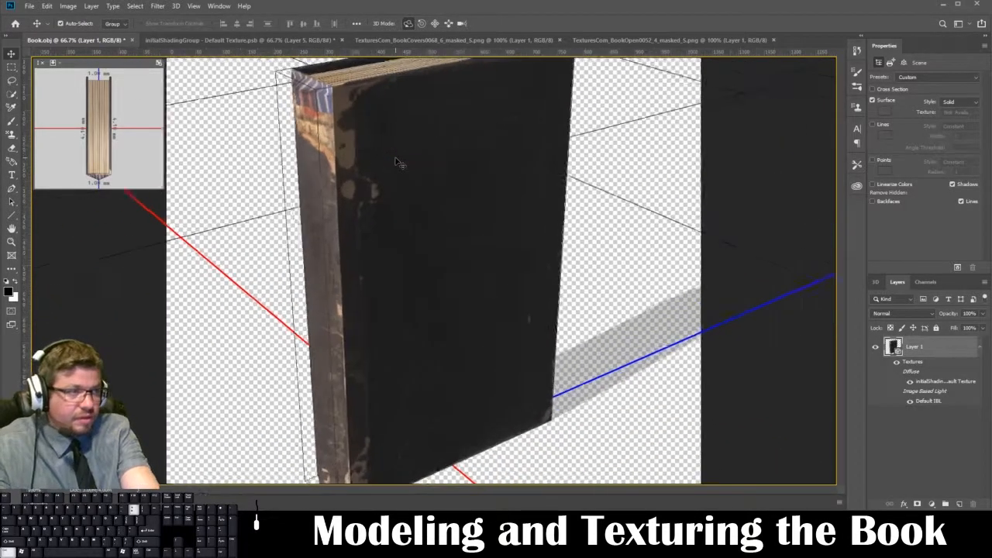
left_click_drag(395, 158, 442, 429)
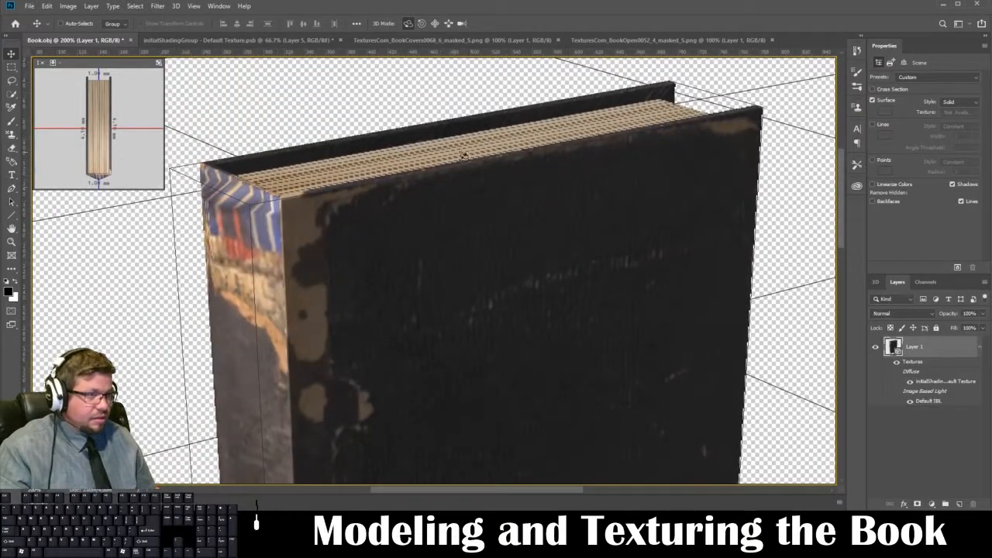
key("ctrl+0")
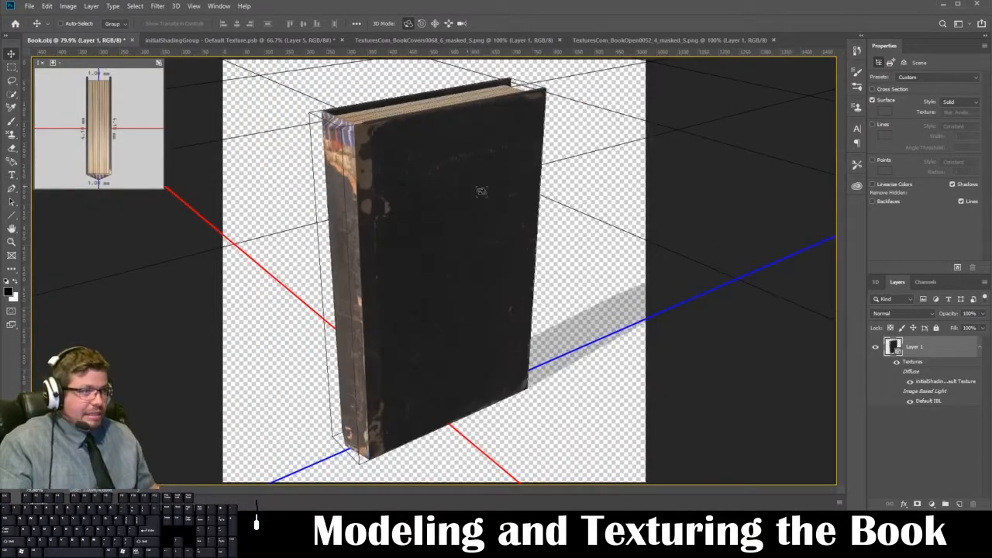
left_click_drag(482, 190, 551, 208)
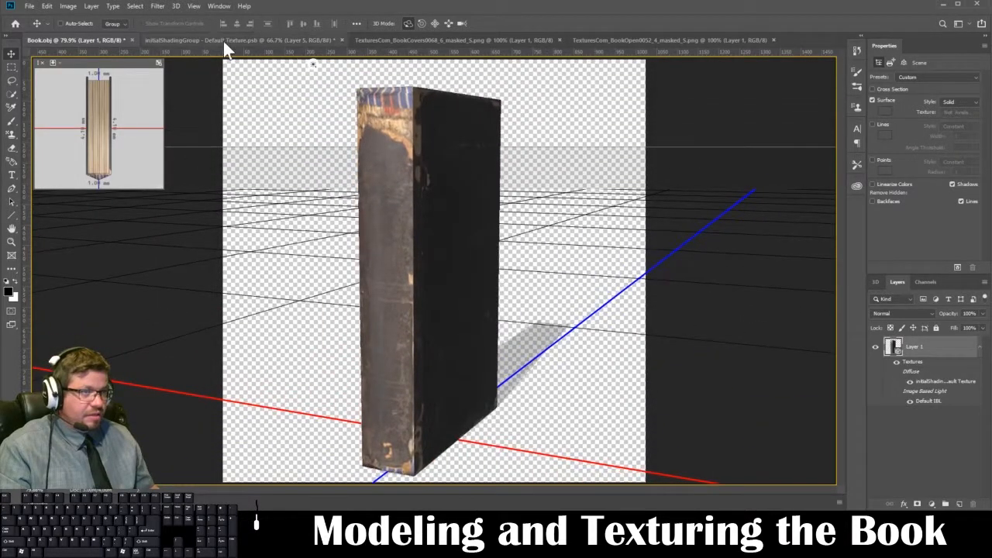
Deselect everything in the texture document and save it as initialShadingGroup - Default Texture.psd with Maximize Compatibility enabled.
left_click(224, 41)
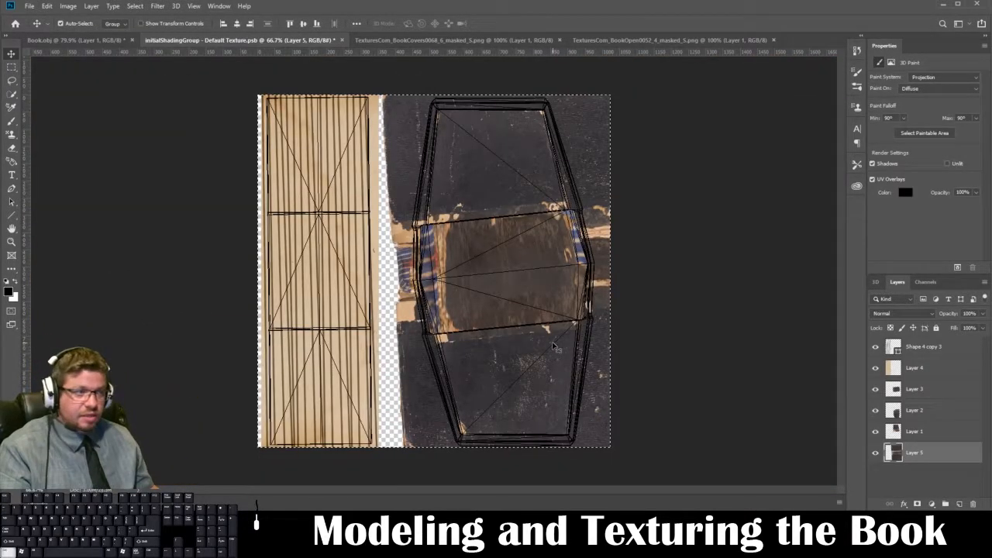
key("ctrl+d")
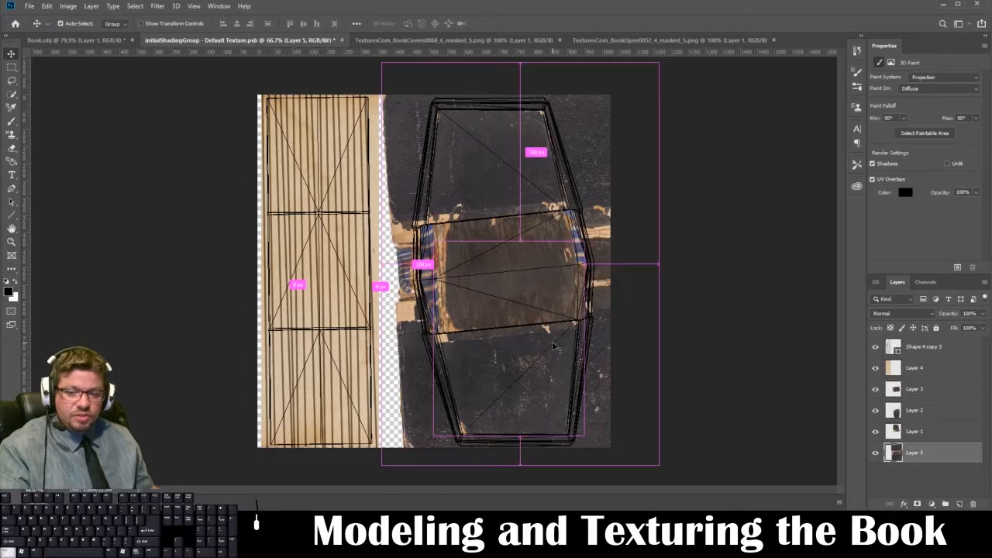
key("ctrl+s")
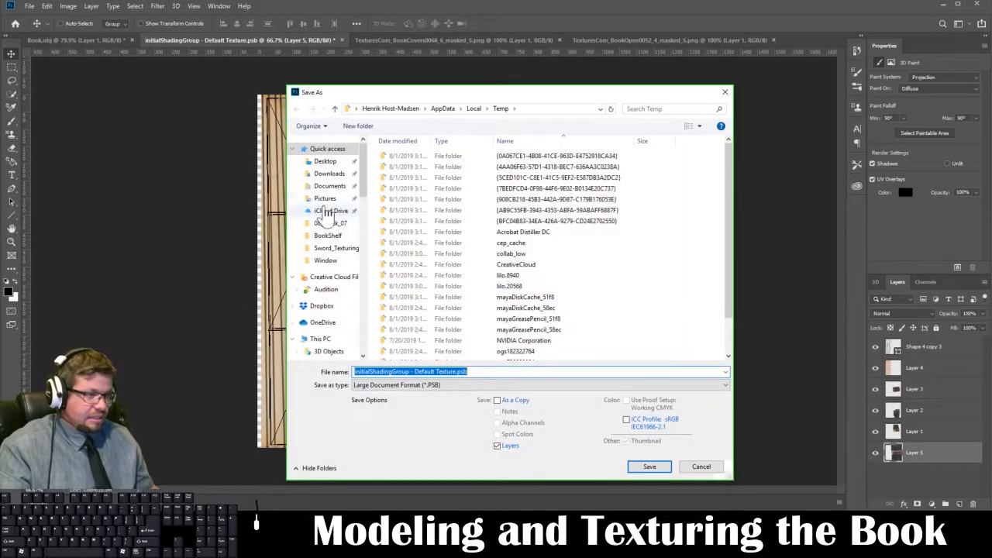
left_click_drag(362, 94, 0, 150)
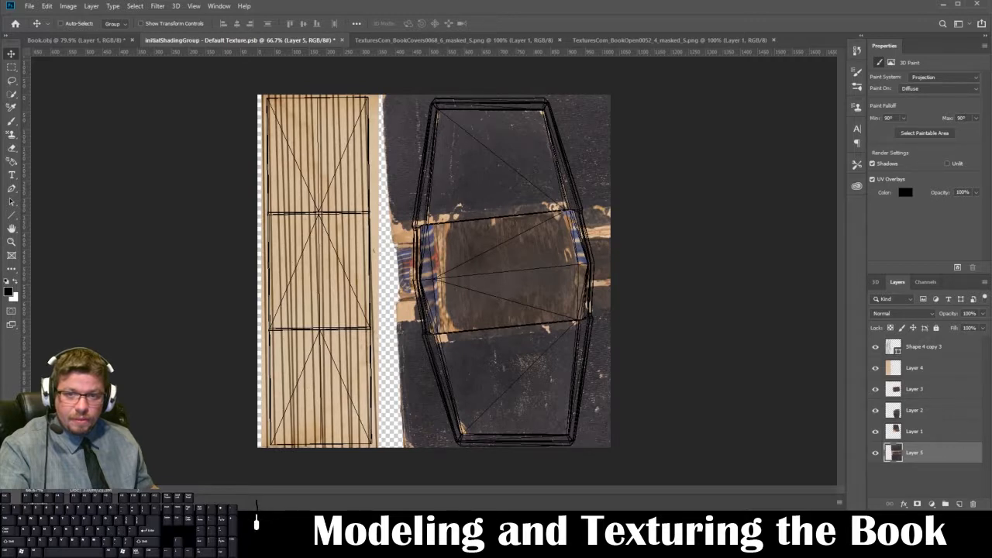
key("ctrl+s")
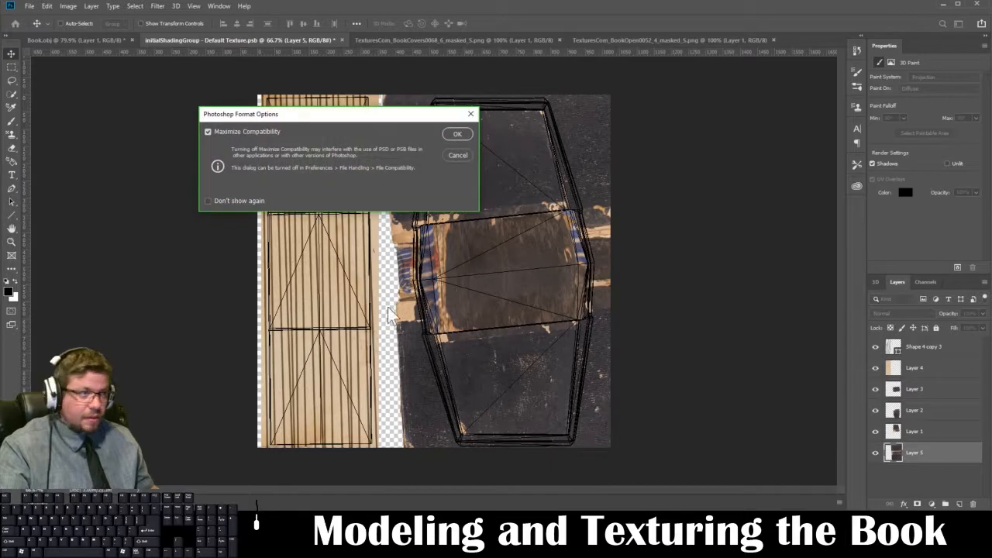
left_click(456, 134)
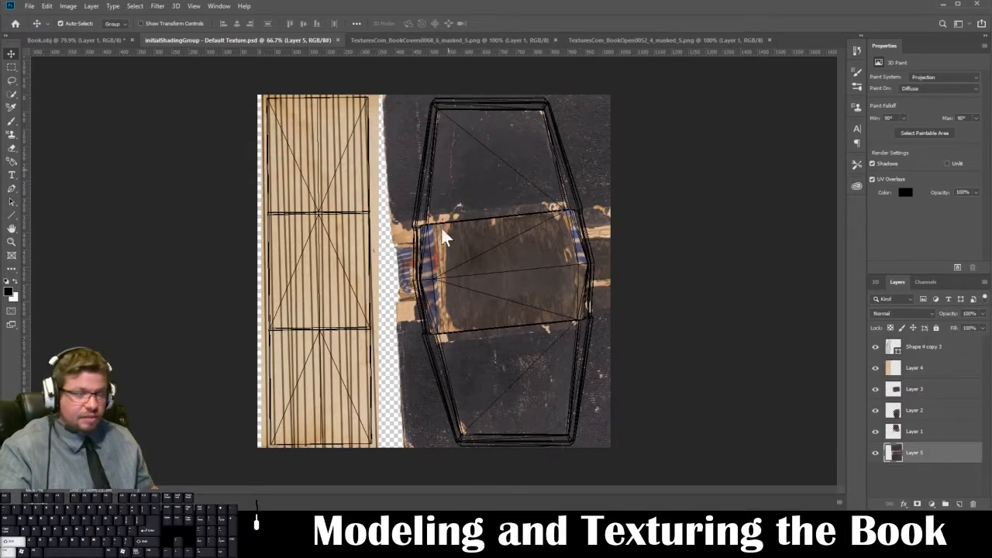
Save a copy of the texture document in Targa format as Book_Diffuse.tga in the Book folder.
key("ctrl+shift+s")
left_click_drag(180, 21, 311, 22)
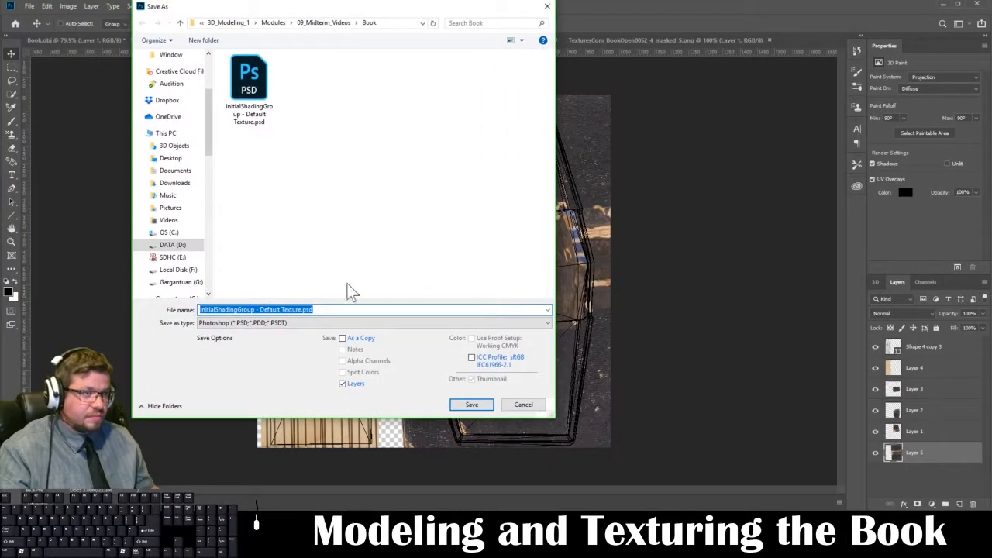
left_click(333, 325)
left_click(264, 486)
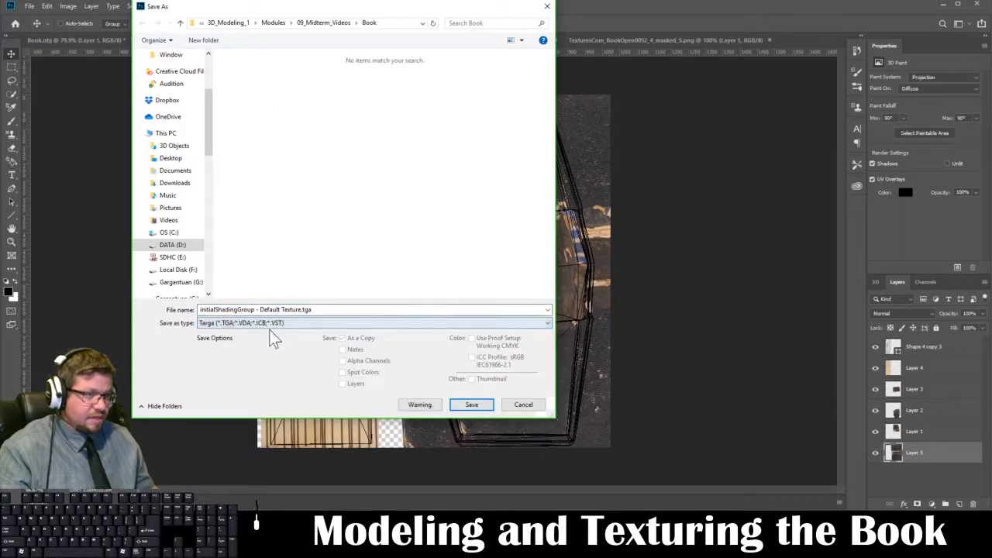
left_click(311, 310)
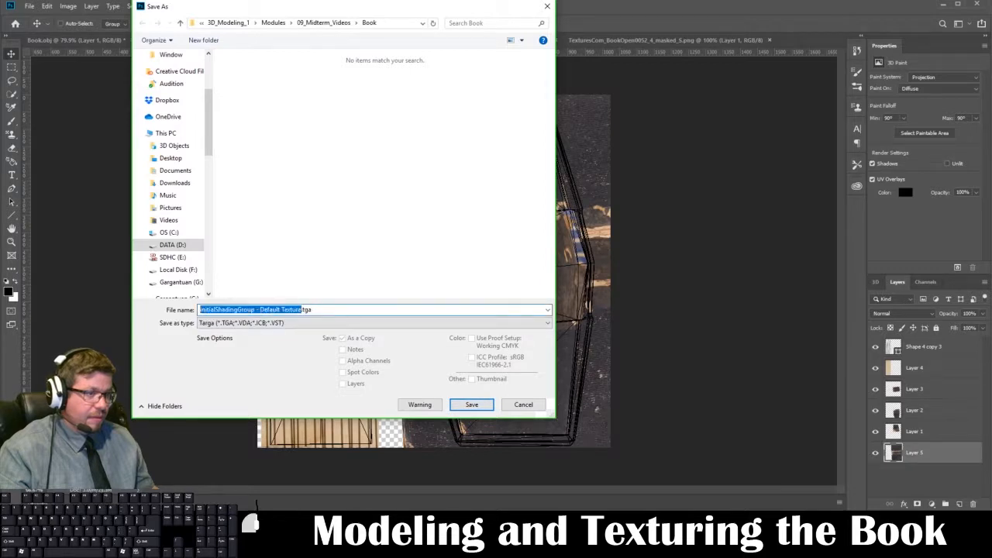
type("Boo")
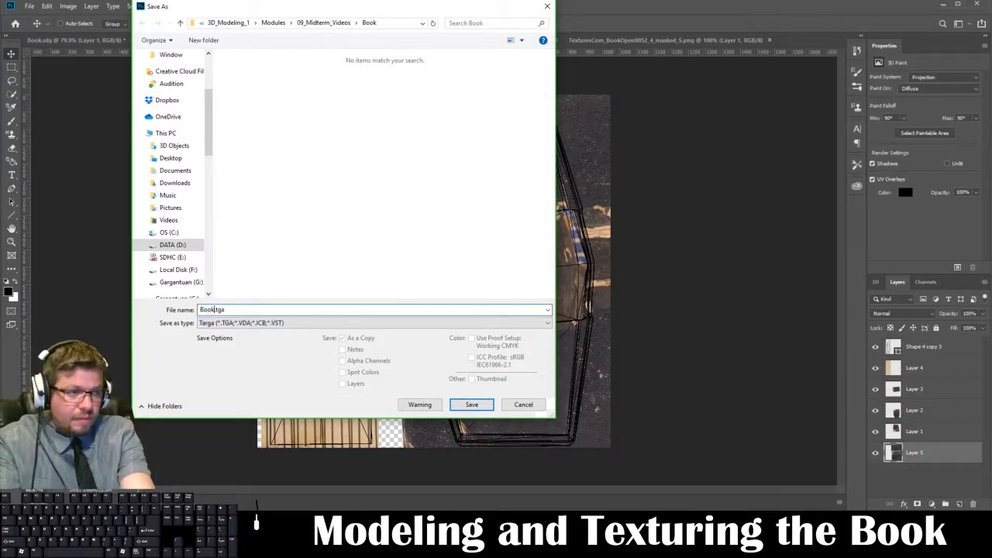
type("k_Diffuse")
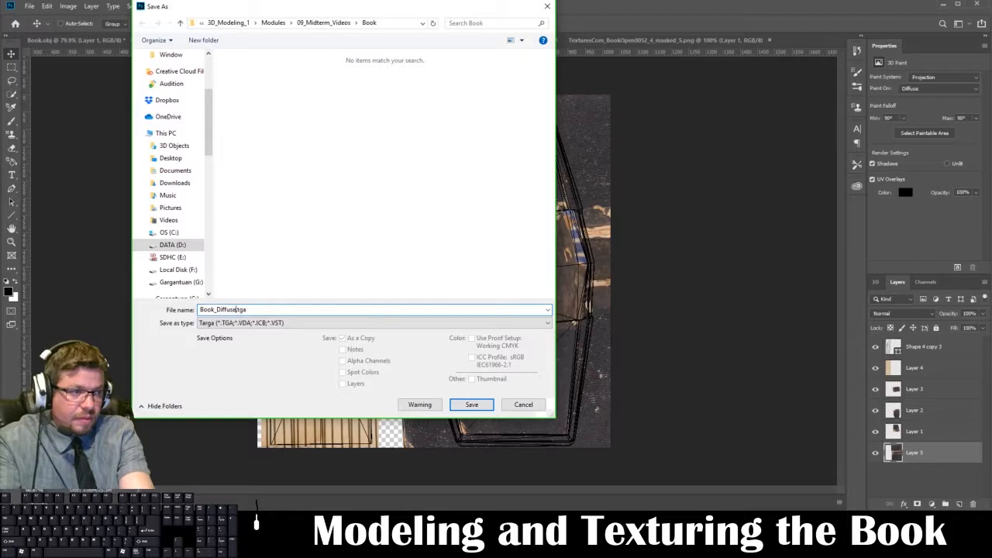
key("Return")
key("Return")
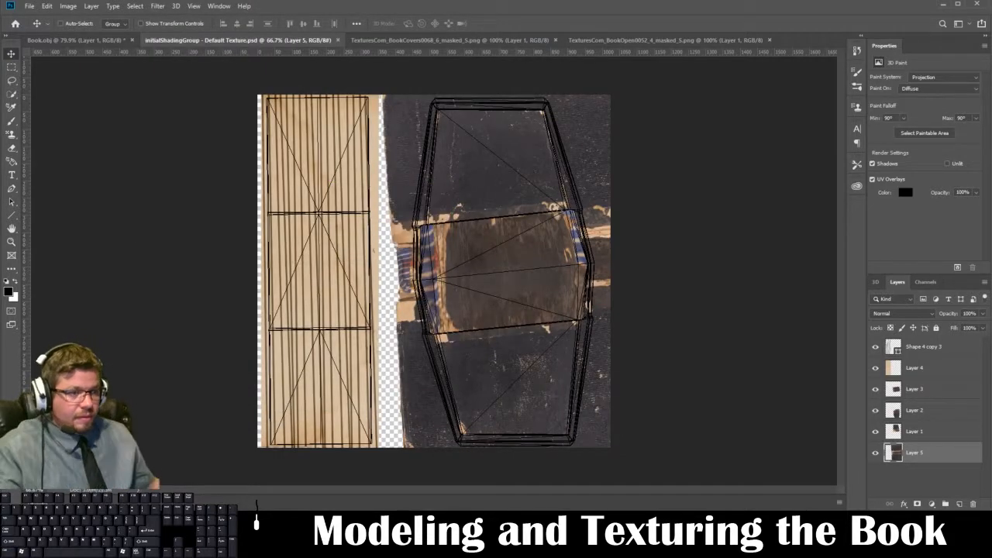
Switch to Maya and assign a new Arnold aiStandardSurface material to the book.
mouse_move(266, 522)
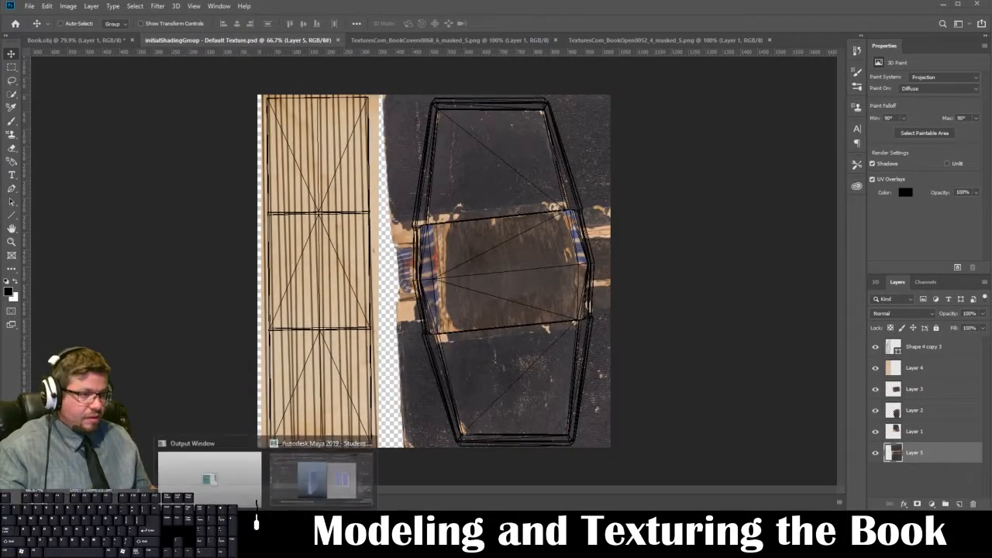
left_click(321, 473)
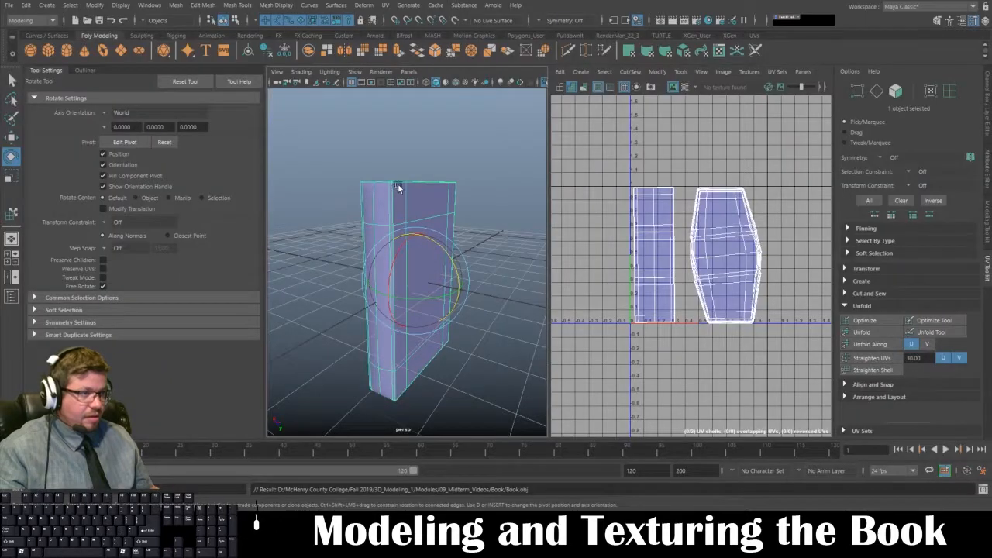
right_click_drag(397, 188, 445, 173)
left_click(465, 178)
left_click(442, 182)
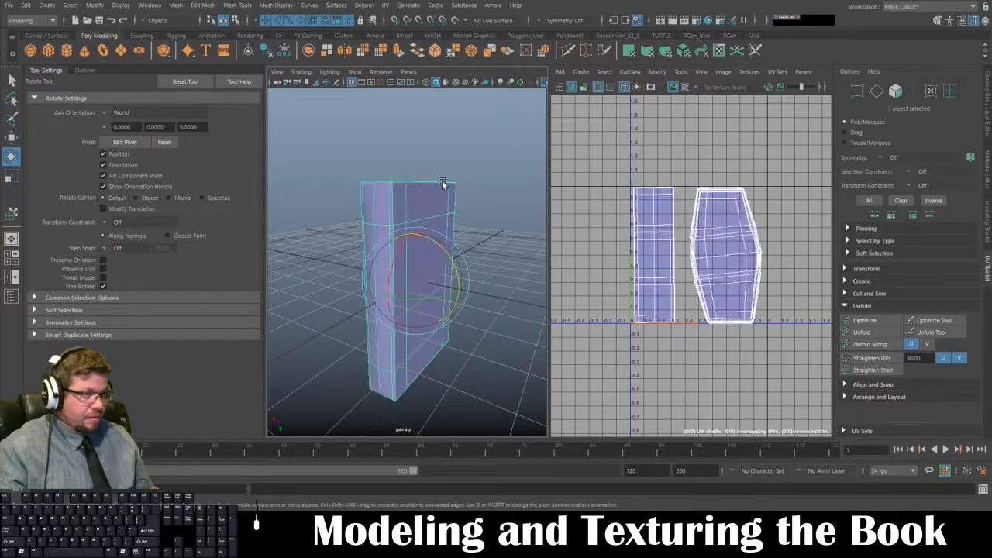
right_click(443, 182)
left_click(458, 432)
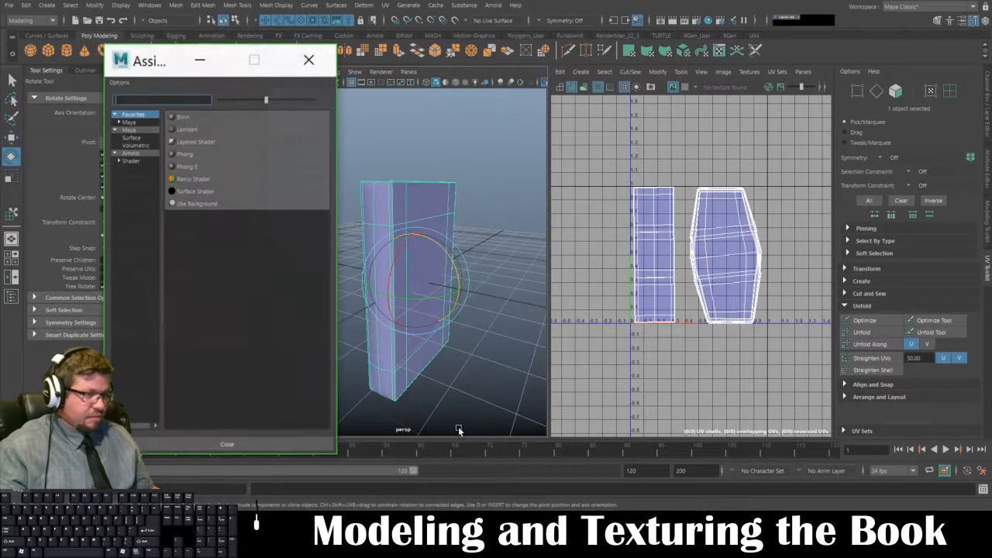
left_click(131, 161)
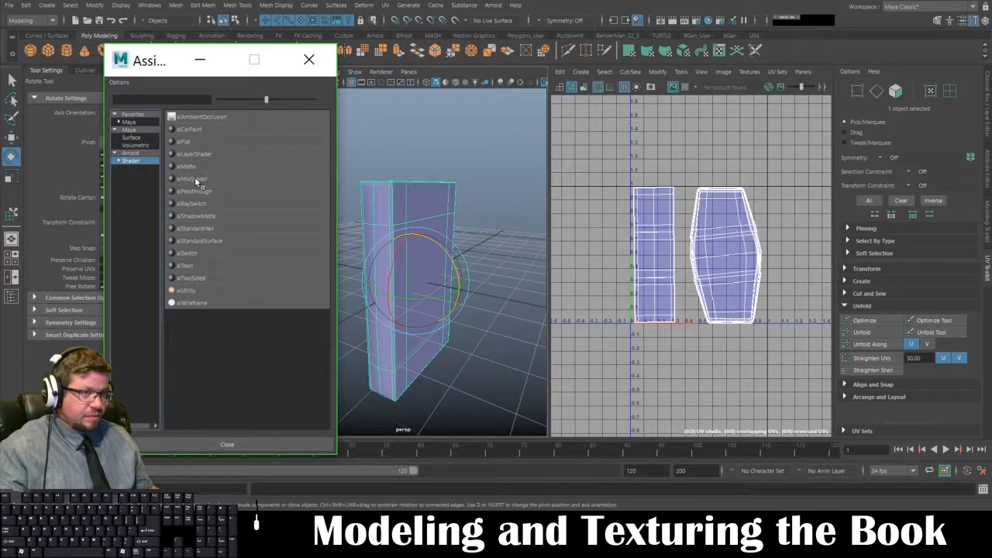
left_click(206, 241)
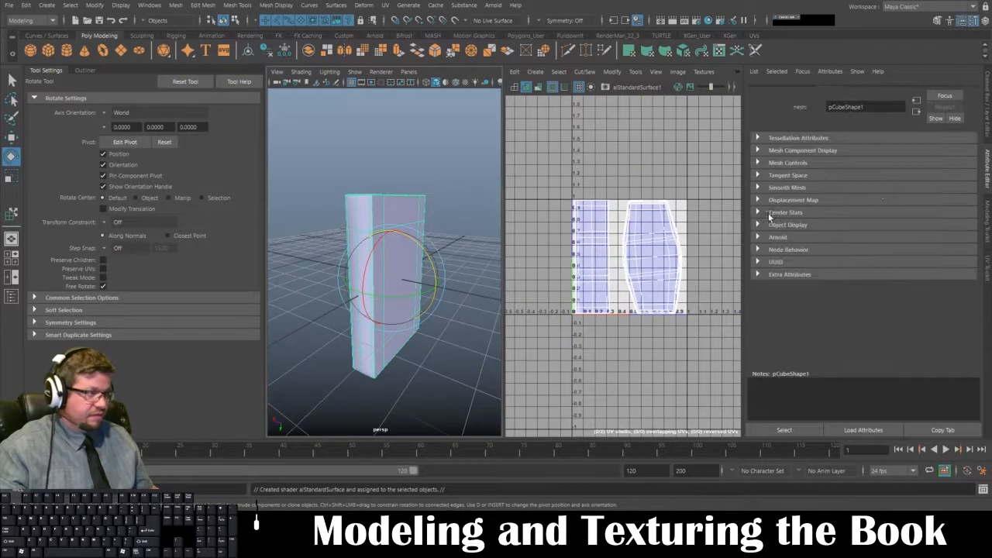
Delete all construction history in the scene.
left_click(26, 5)
mouse_move(131, 138)
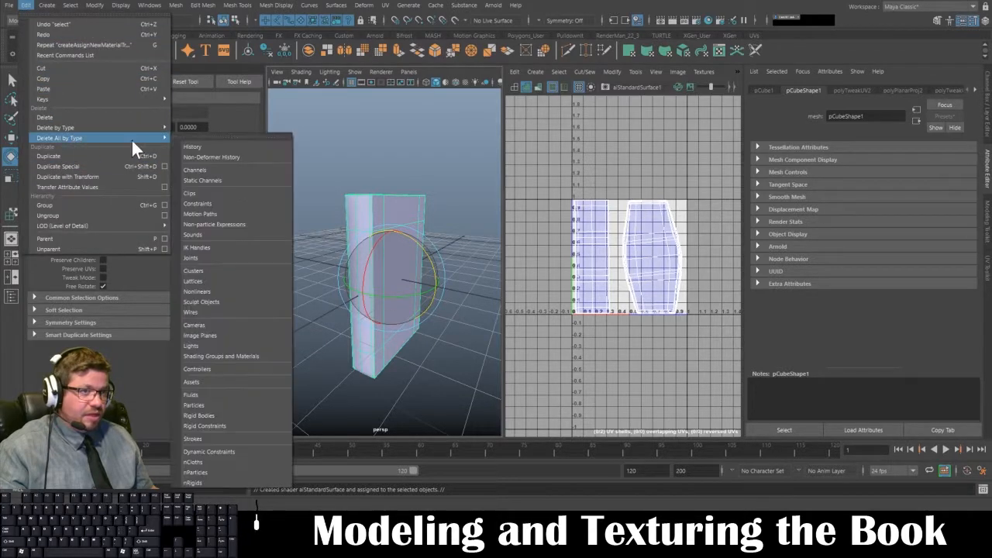
left_click(215, 146)
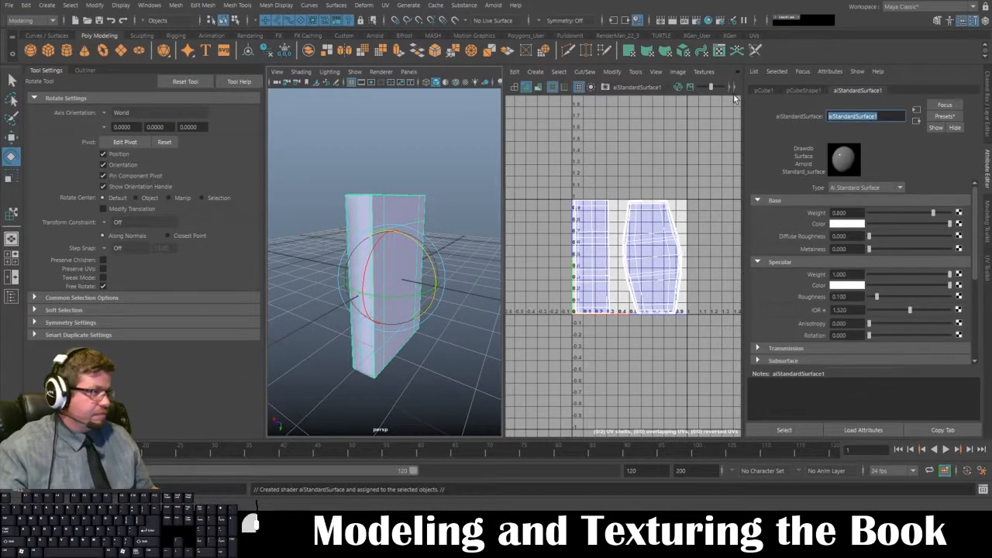
Rename the book's aiStandardSurface material as Book_Material.
type("Book_M")
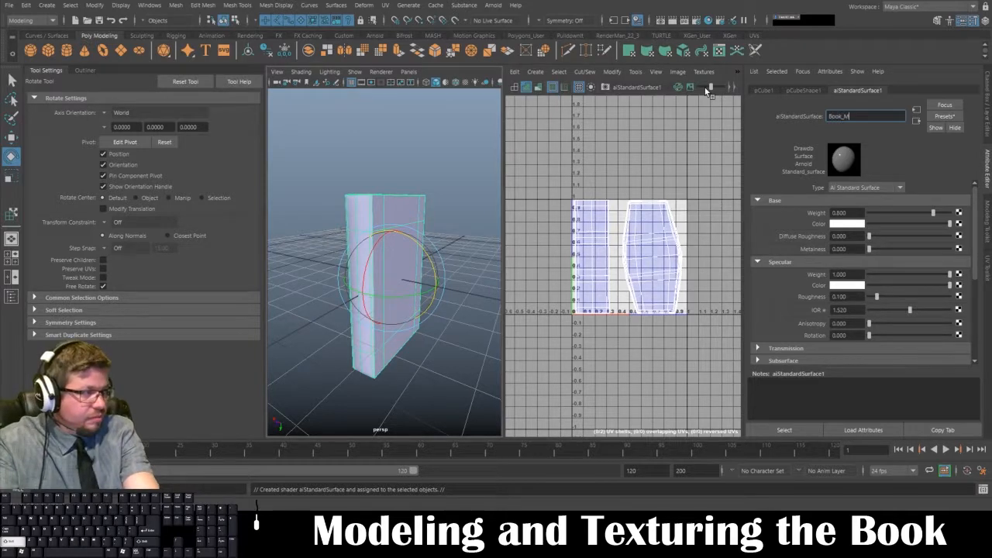
type("Ate")
type("terial")
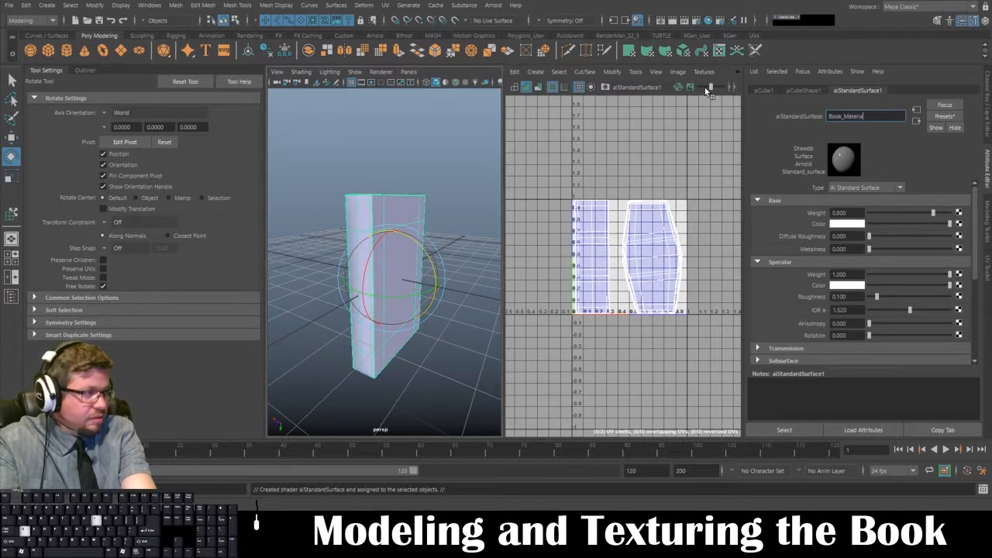
key("Return")
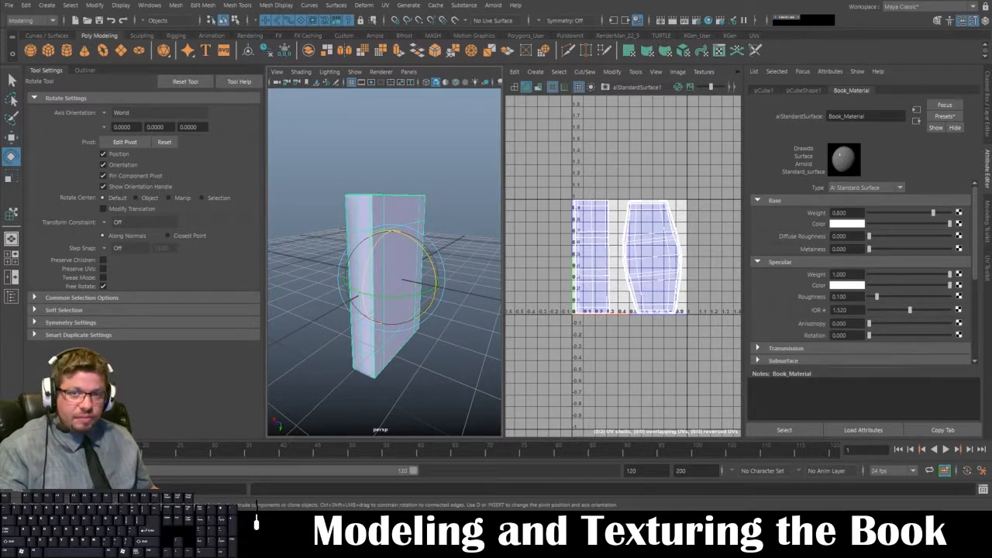
Connect a File texture to Book_Material's base color and load Book_Diffuse.tga as its image.
left_click_drag(0, 256, 525, 97)
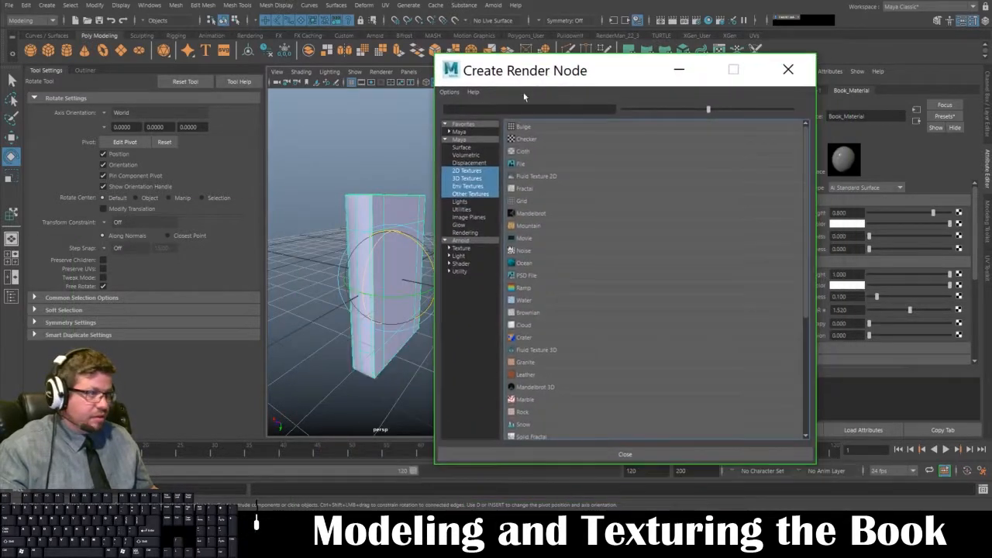
left_click(517, 164)
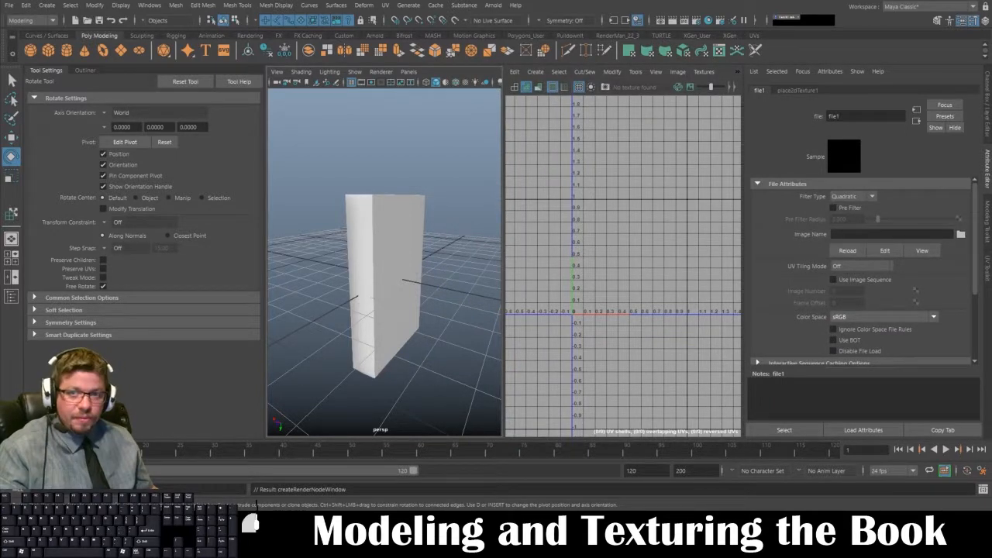
left_click_drag(0, 203, 0, 116)
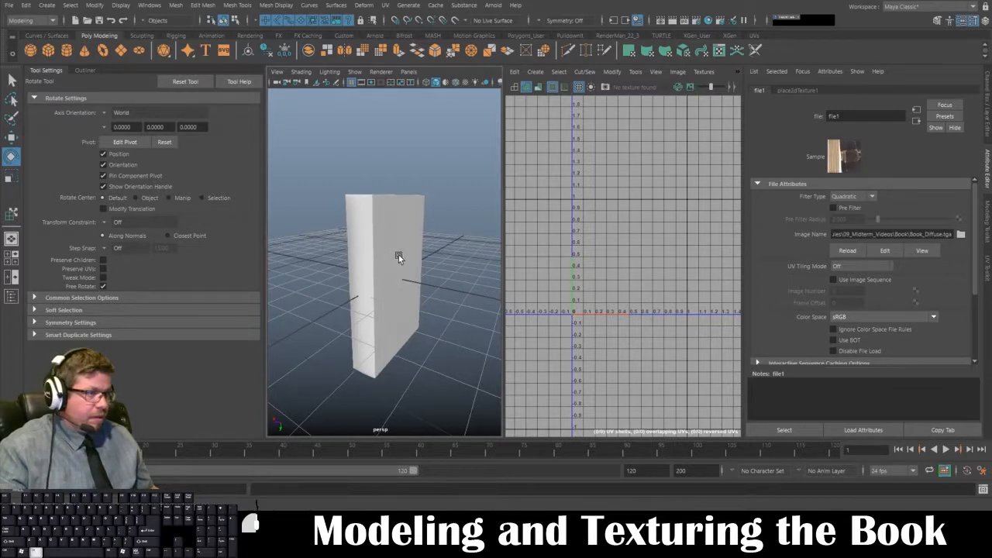
Turn on textured shading for the book in the perspective view.
left_click_drag(399, 256, 401, 254, "alt")
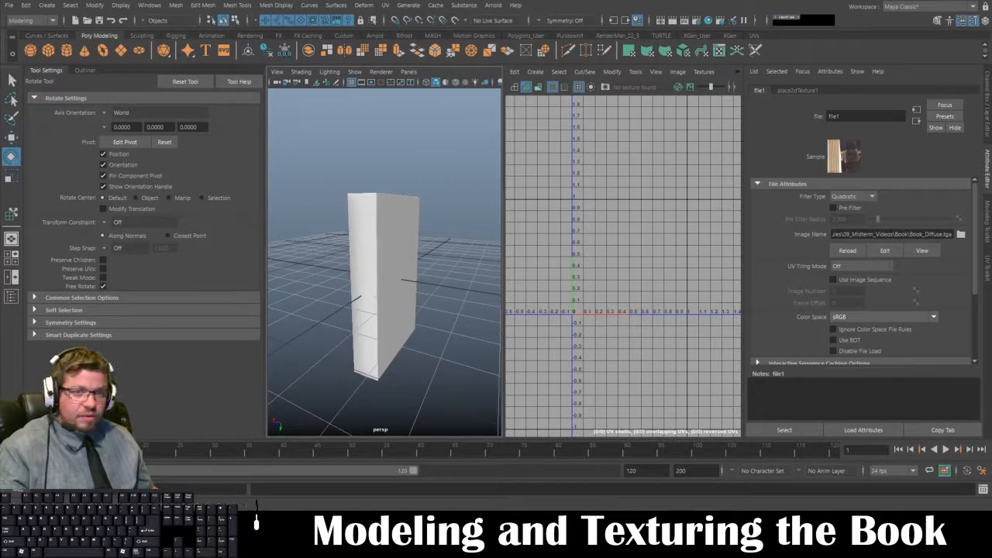
left_click_drag(399, 299, 453, 291, "alt")
key("6")
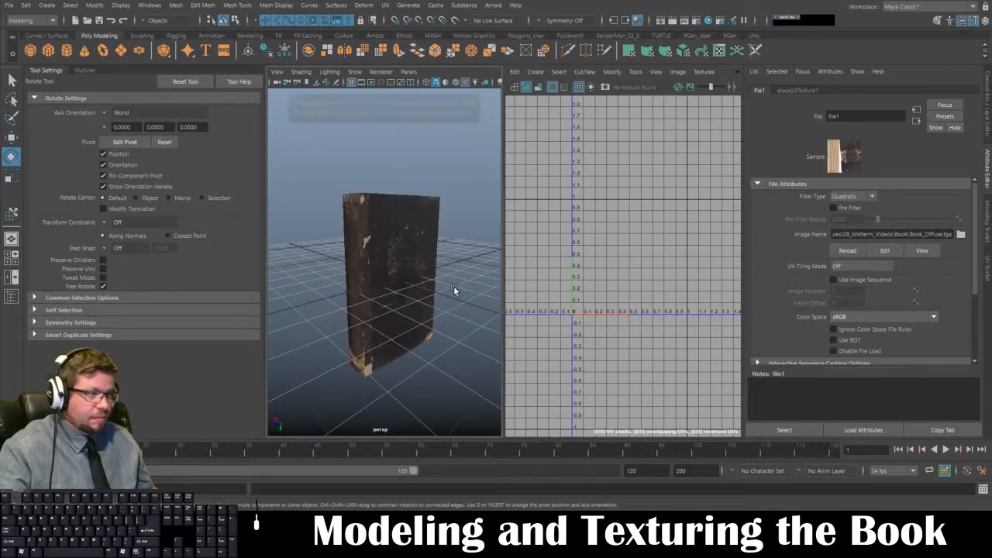
Deselect everything and examine the textured book's covers and spine from several angles, both close up and at a distance.
left_click(432, 347)
left_click_drag(431, 348, 394, 306, "alt")
right_click_drag(394, 305, 353, 329, "alt")
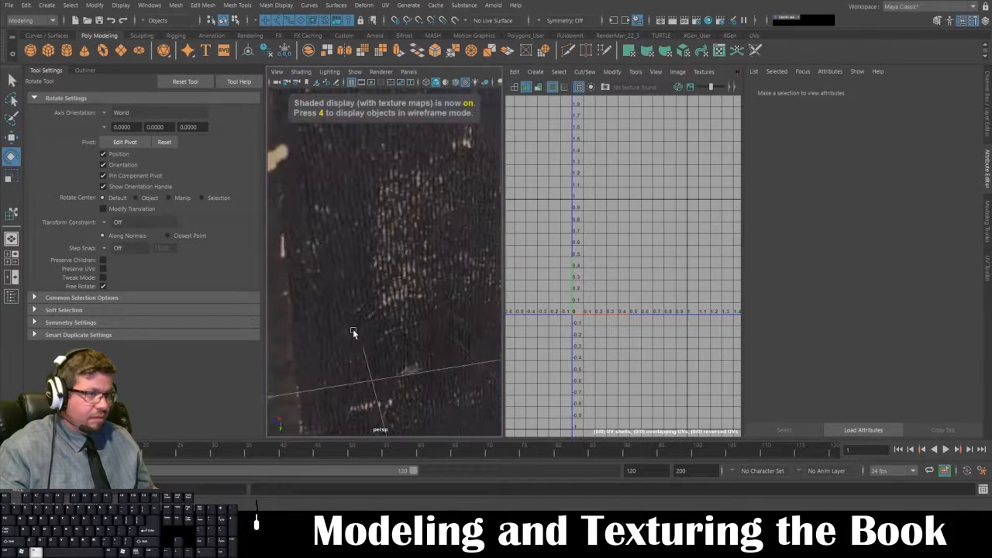
middle_click_drag(352, 332, 383, 308, "alt")
left_click_drag(383, 308, 539, 302, "alt")
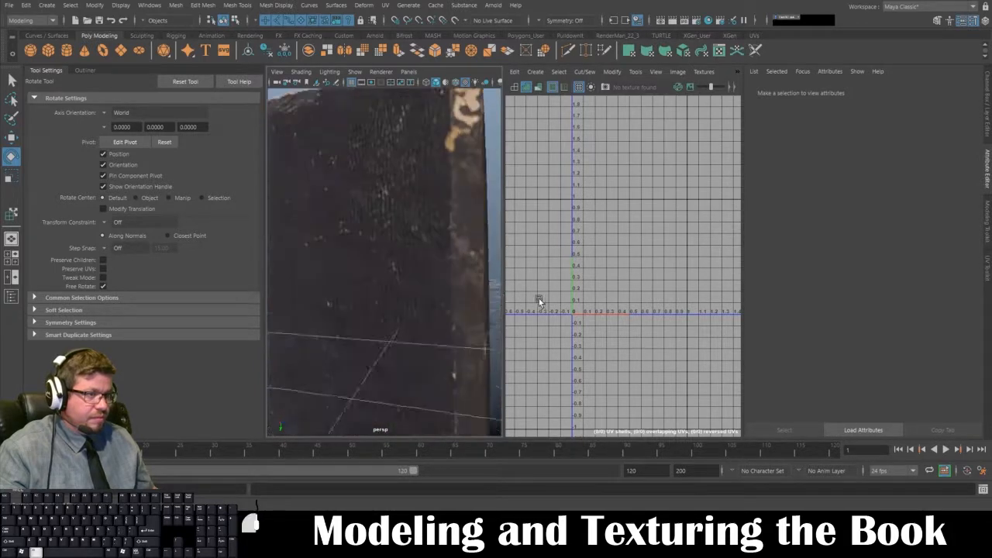
right_click_drag(539, 302, 386, 257, "alt")
left_click_drag(385, 256, 429, 258, "alt")
right_click_drag(374, 348, 328, 295, "alt")
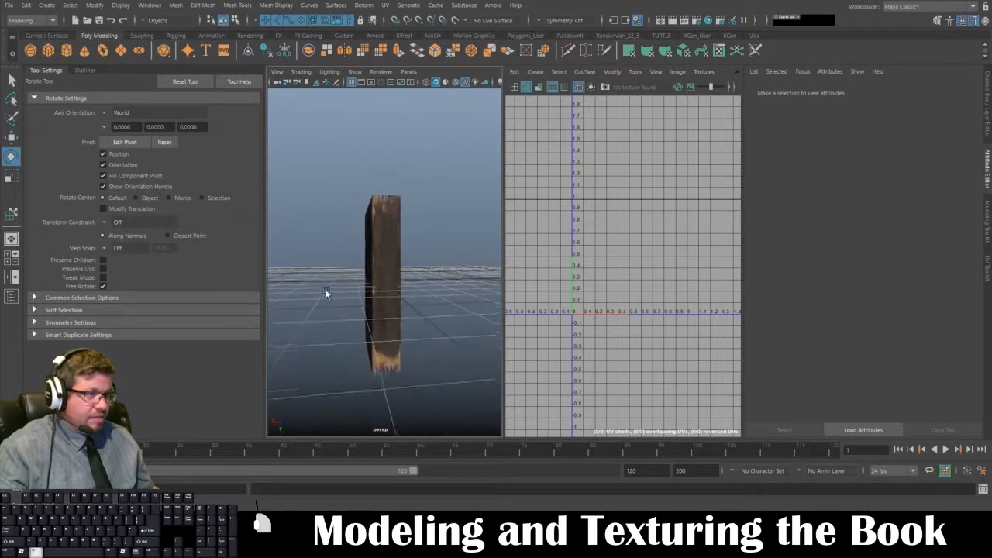
left_click_drag(330, 299, 243, 322, "alt")
left_click_drag(423, 316, 260, 325, "alt")
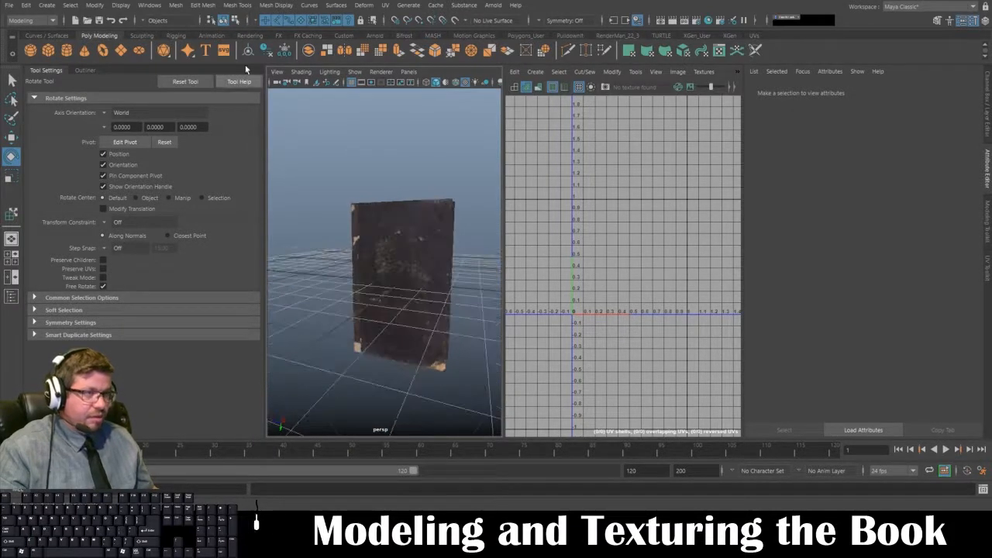
Hide the grid and maximize the perspective view to inspect the textured book from around and farther away.
left_click(121, 4)
left_click(129, 26)
left_click_drag(418, 175, 448, 274, "alt")
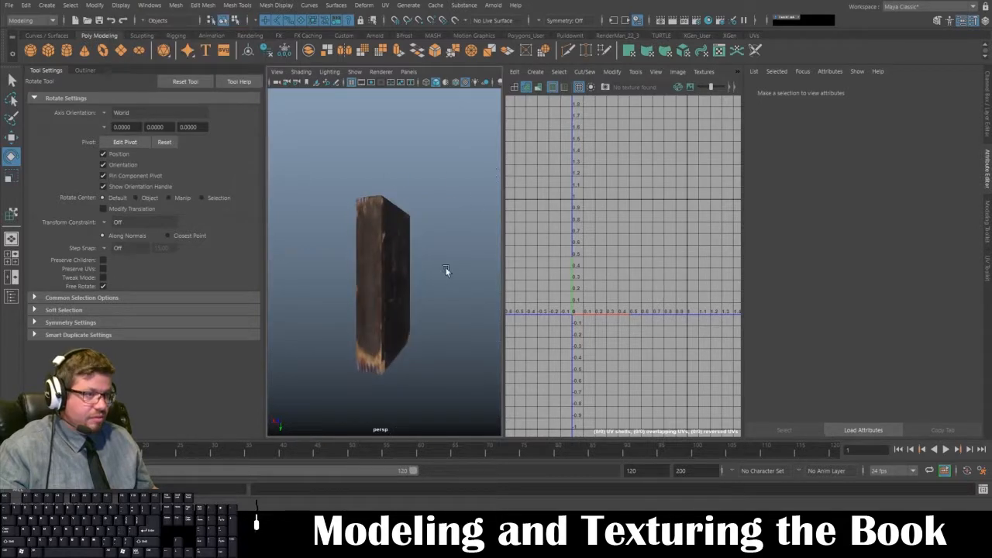
left_click(410, 288)
key("space")
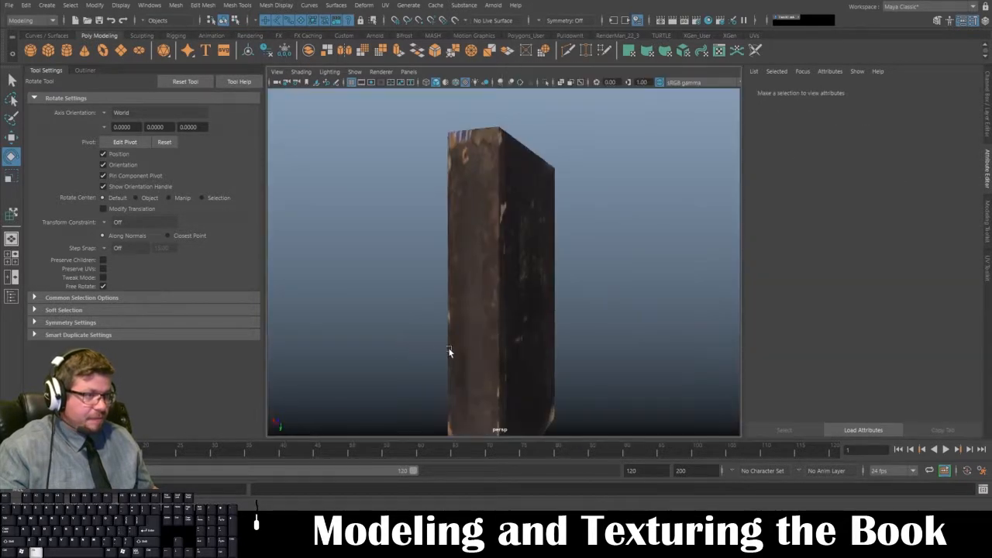
left_click_drag(448, 347, 572, 352, "alt")
right_click_drag(572, 353, 516, 319, "alt")
left_click_drag(516, 320, 453, 308, "alt")
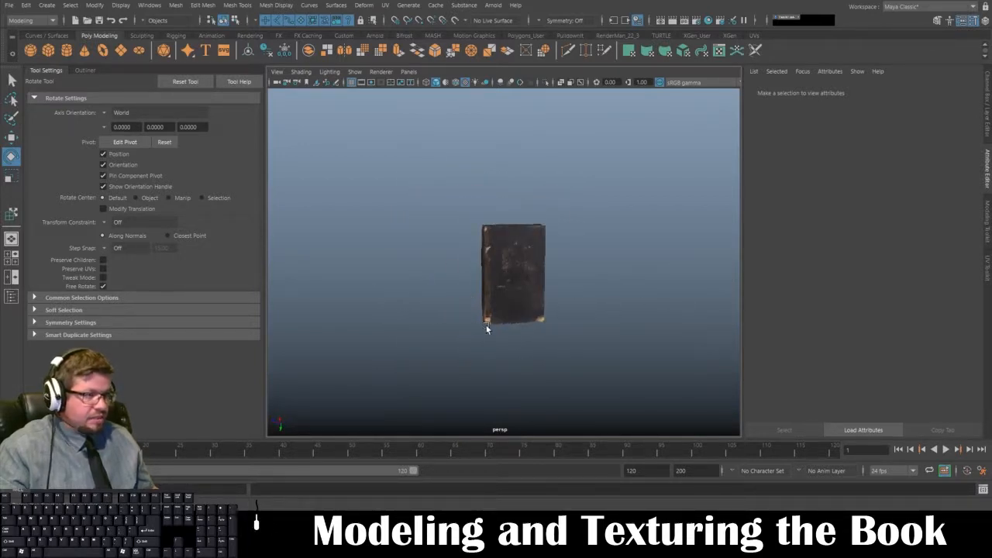